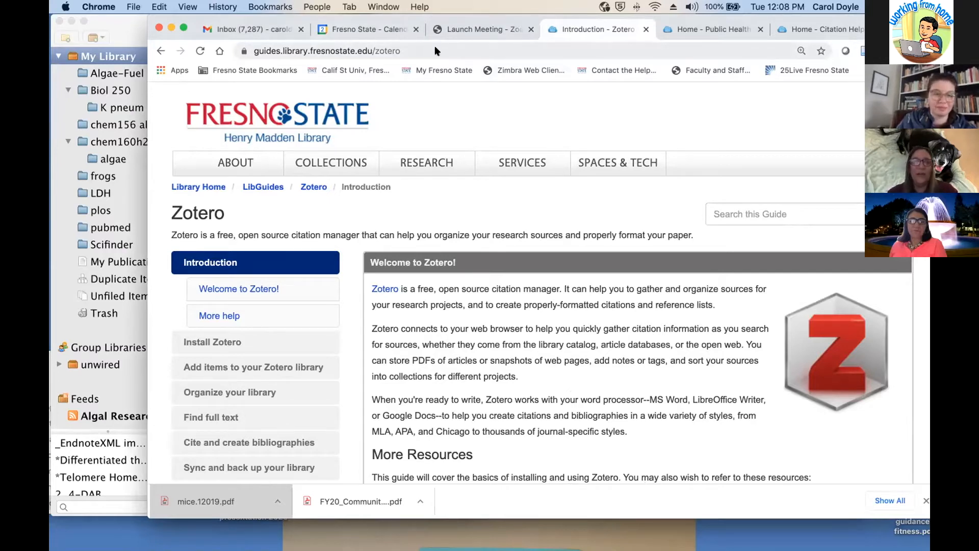
Step: Select the Zotero guide's web address, then copy the address of the Public Health guide
click(407, 49)
key(Right)
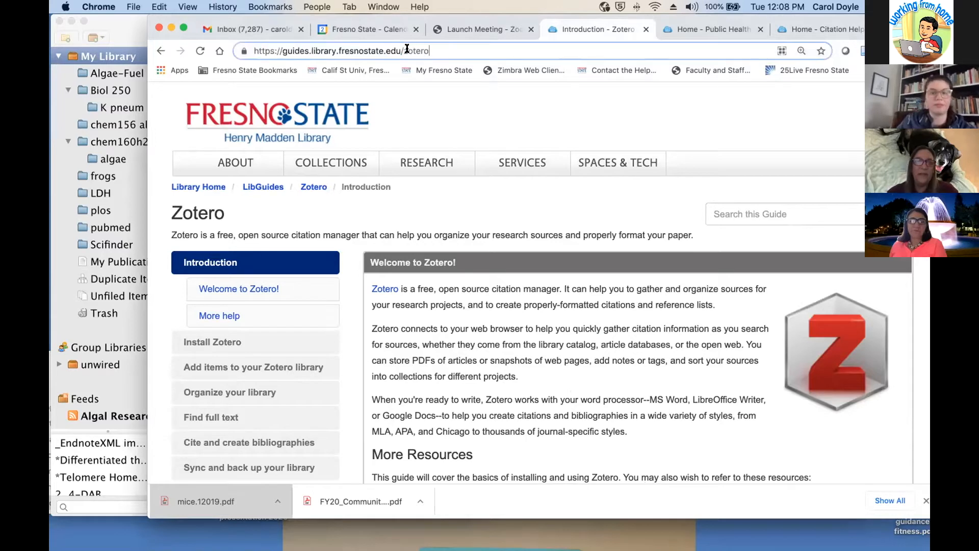
click(693, 30)
click(478, 51)
key(super+c)
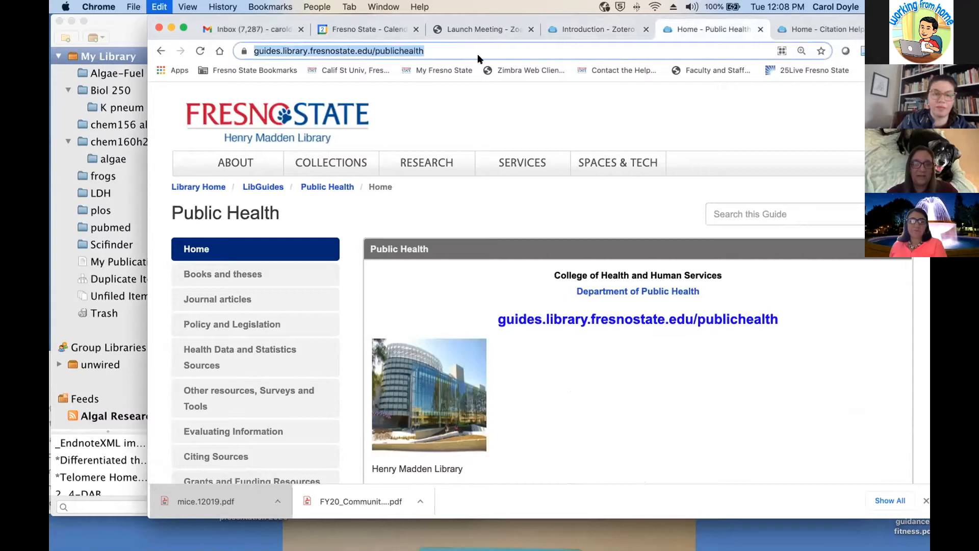
Step: Close the Launch Meeting page in the browser and return to the Zotero guide
click(250, 30)
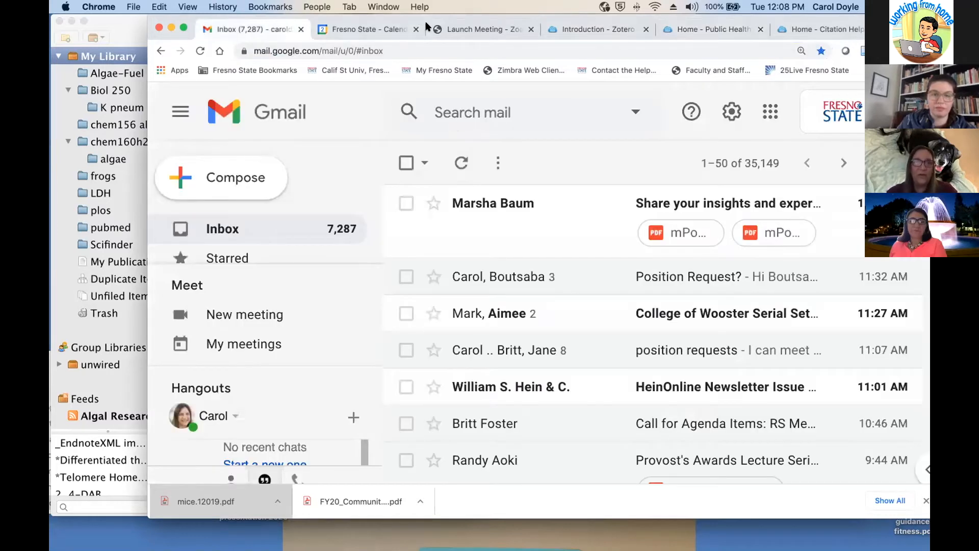
click(439, 28)
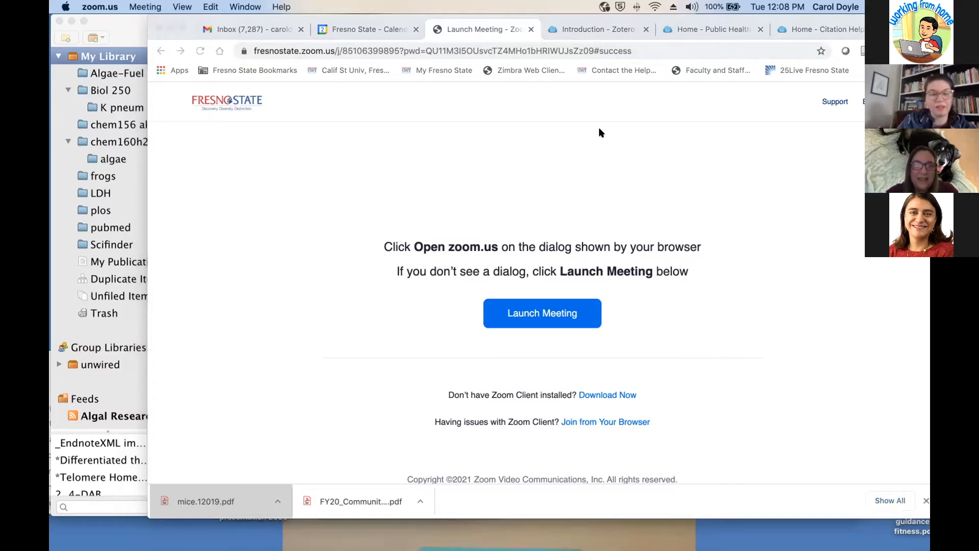
click(527, 28)
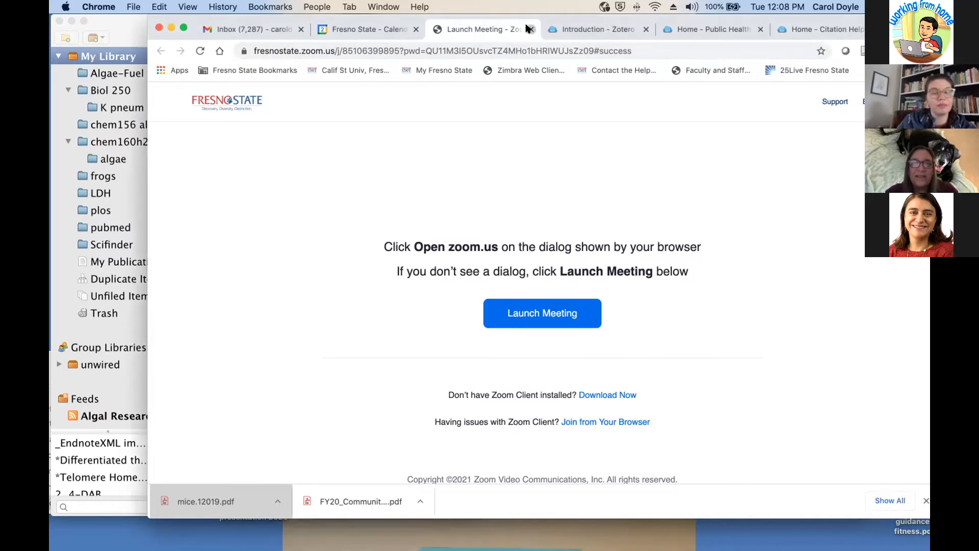
click(530, 29)
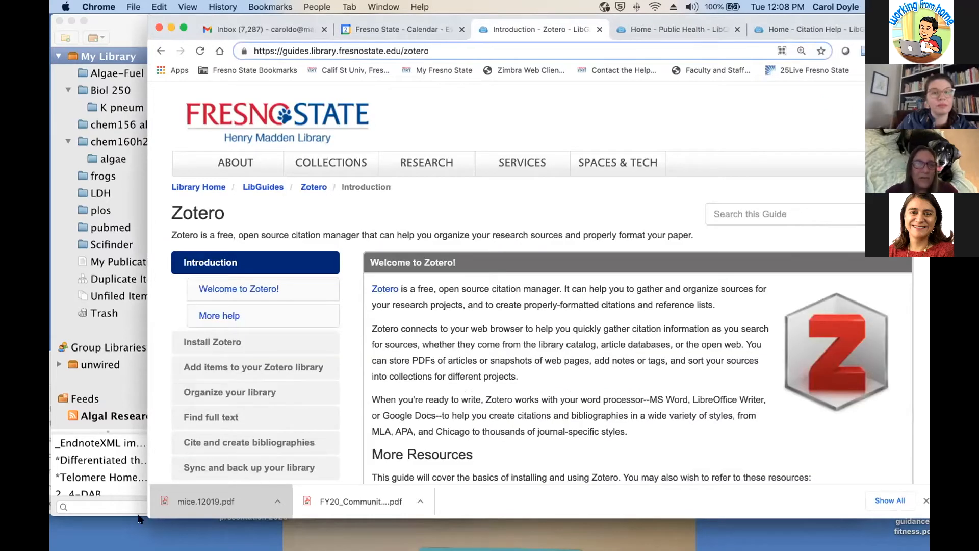
Step: Enlarge the browser window to fill most of the display and keep it aligned beneath the menu bar
drag(146, 512, 56, 530)
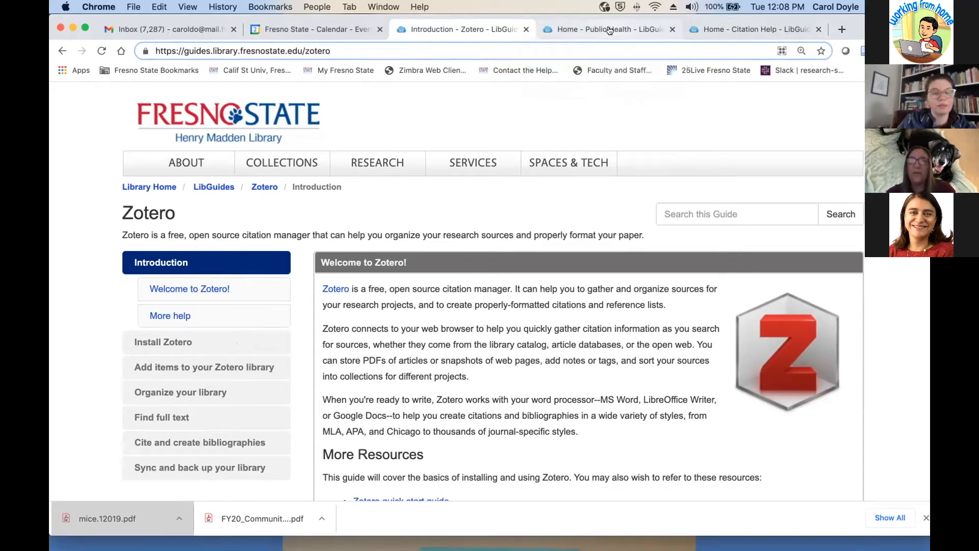
click(815, 125)
click(640, 211)
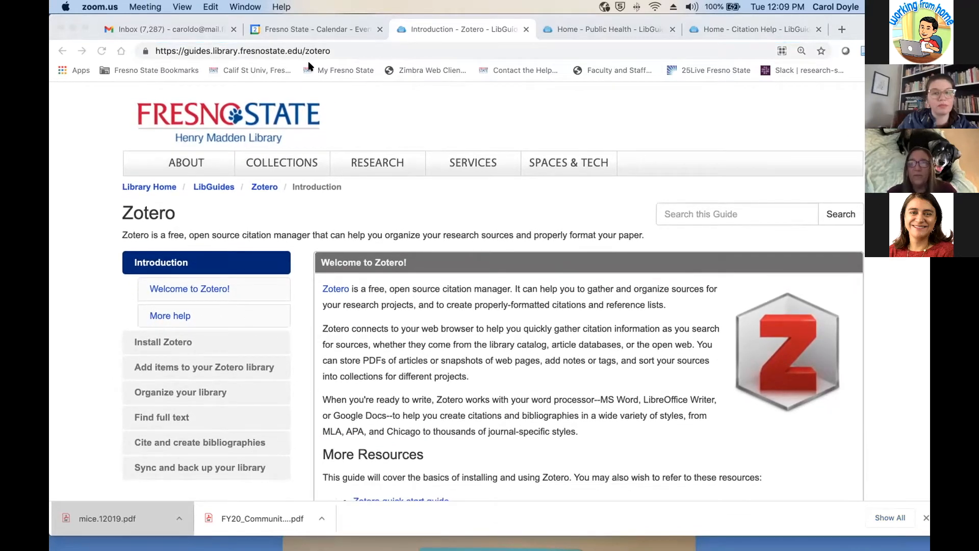
drag(861, 18, 862, 76)
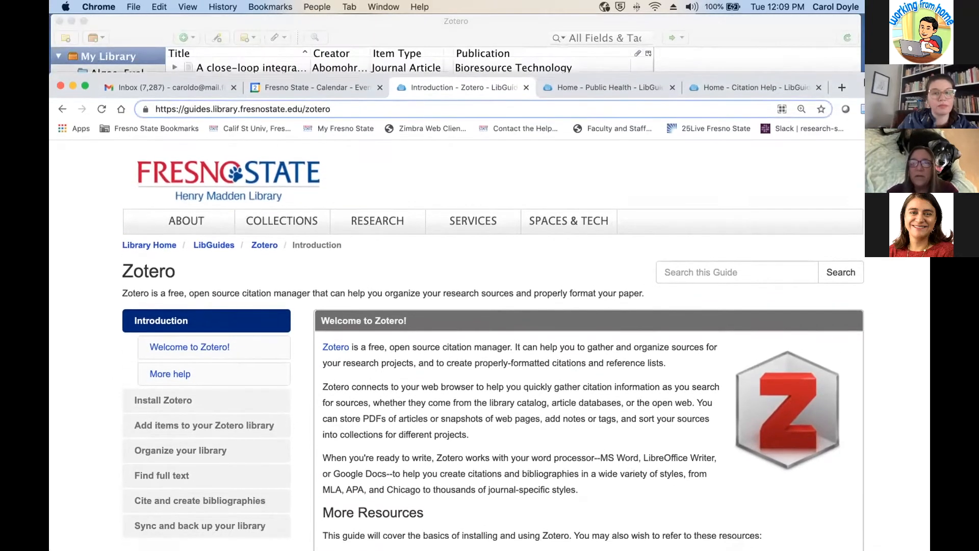
drag(811, 22, 810, 68)
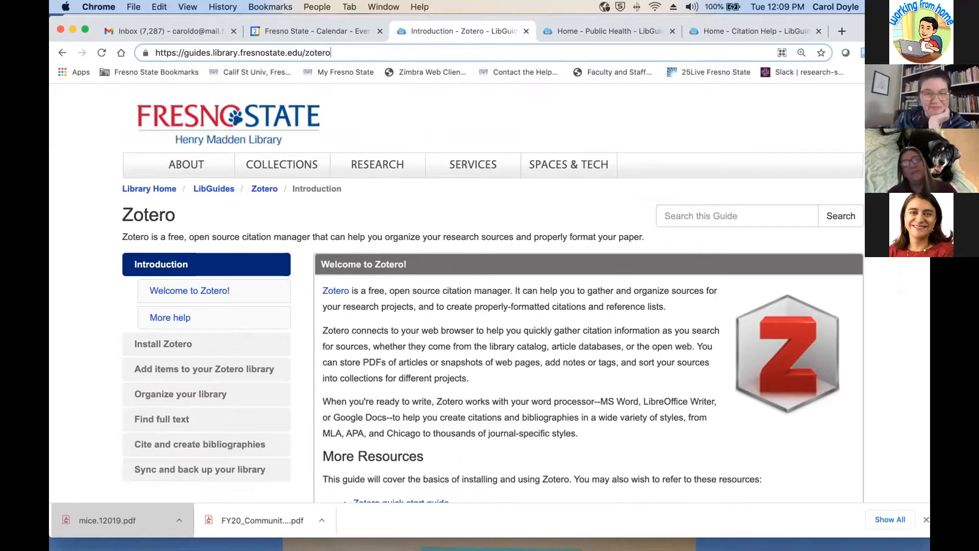
Step: Open the Citing Sources page of the Public Health guide and review its APA citation resources
mouse_move(162, 535)
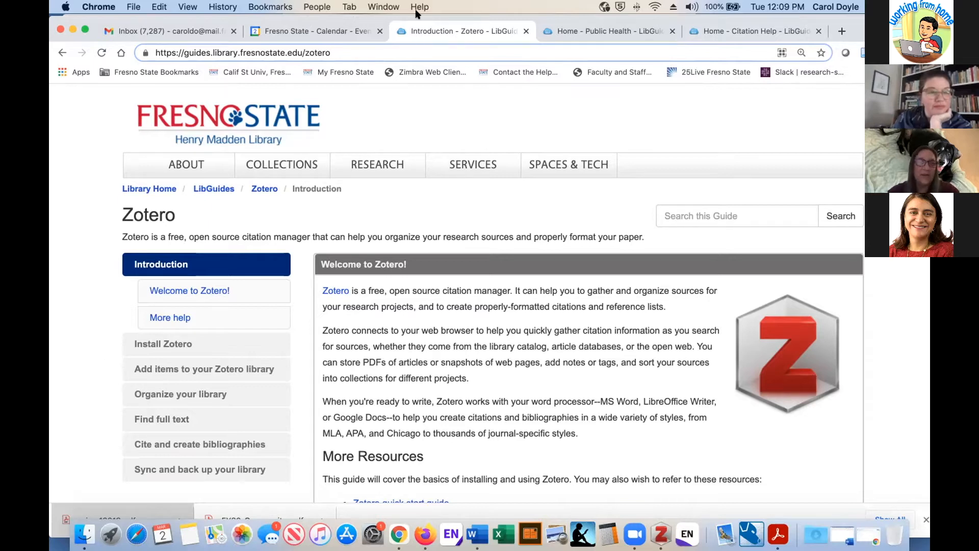
click(637, 32)
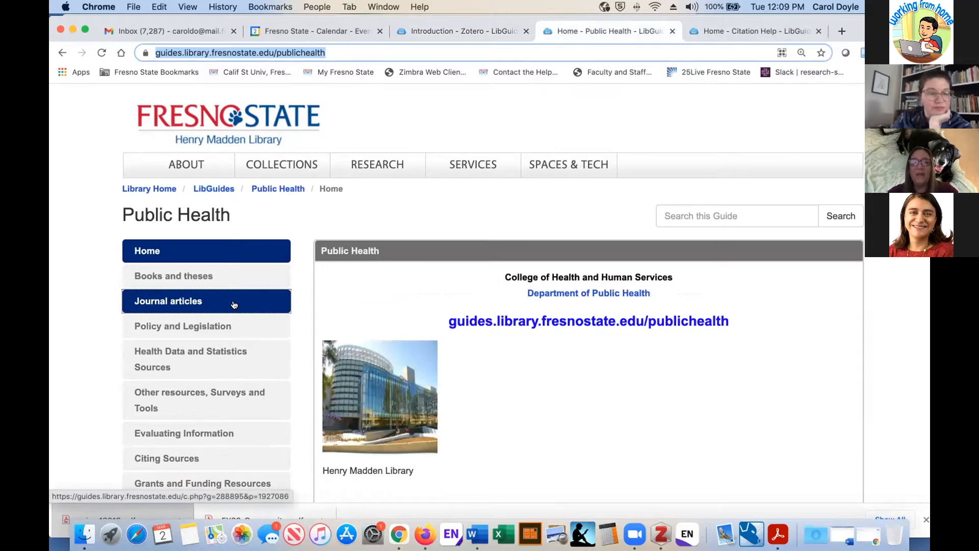
scroll(204, 363, down, 1)
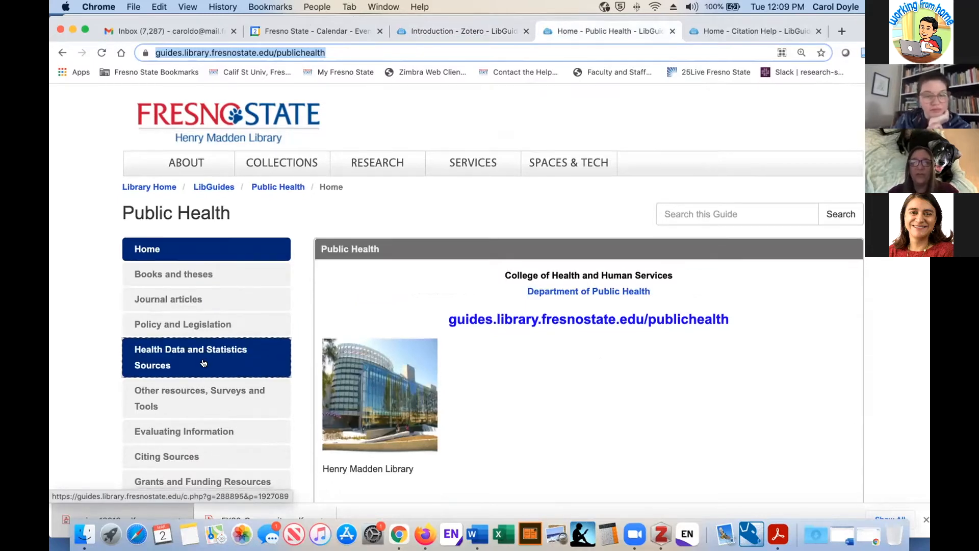
scroll(204, 363, down, 4)
click(203, 363)
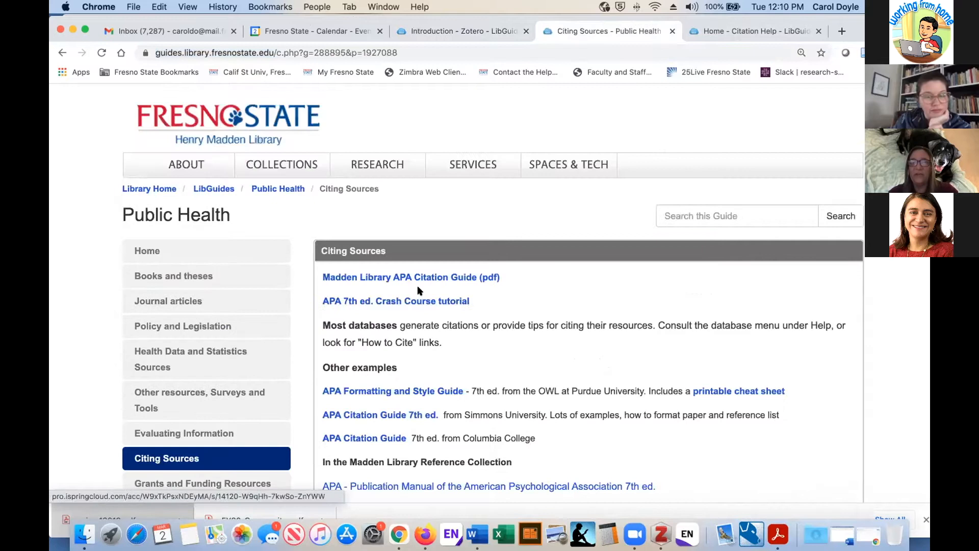
scroll(417, 290, down, 3)
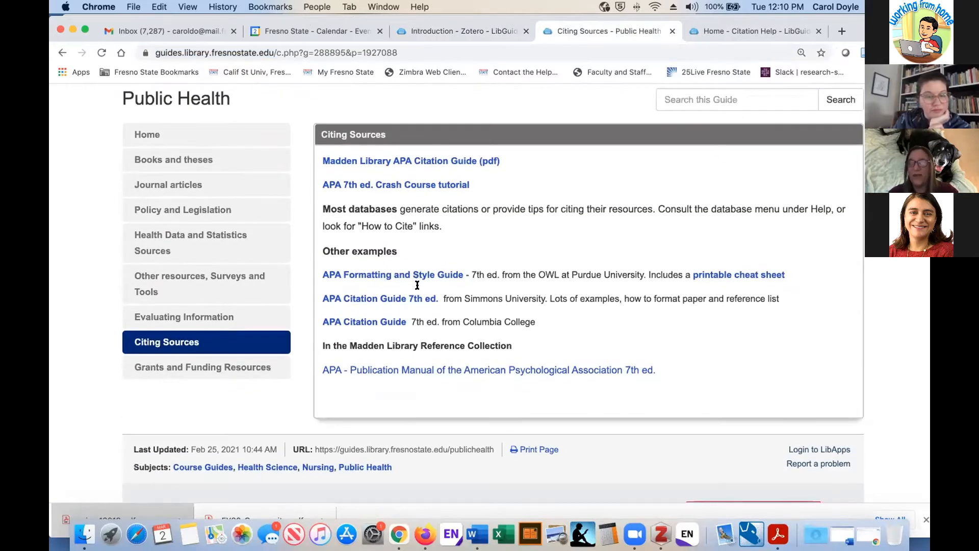
scroll(417, 285, up, 3)
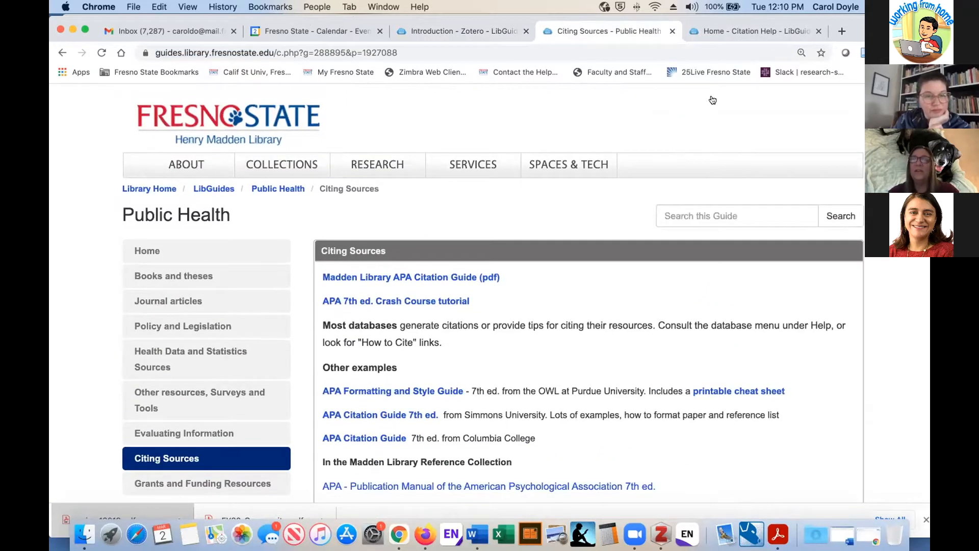
Step: Open the Citation Help guide, select its web address and review the list of citation styles
click(746, 31)
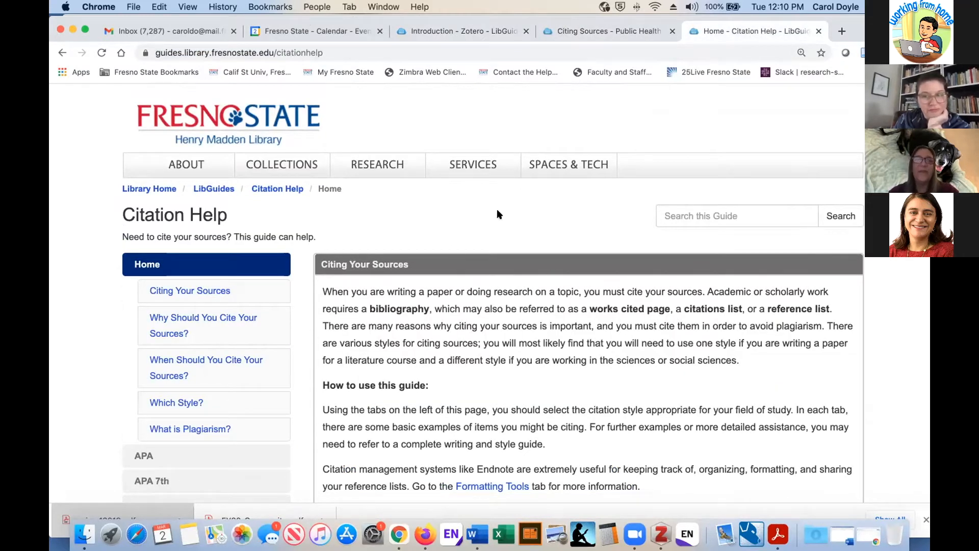
click(400, 54)
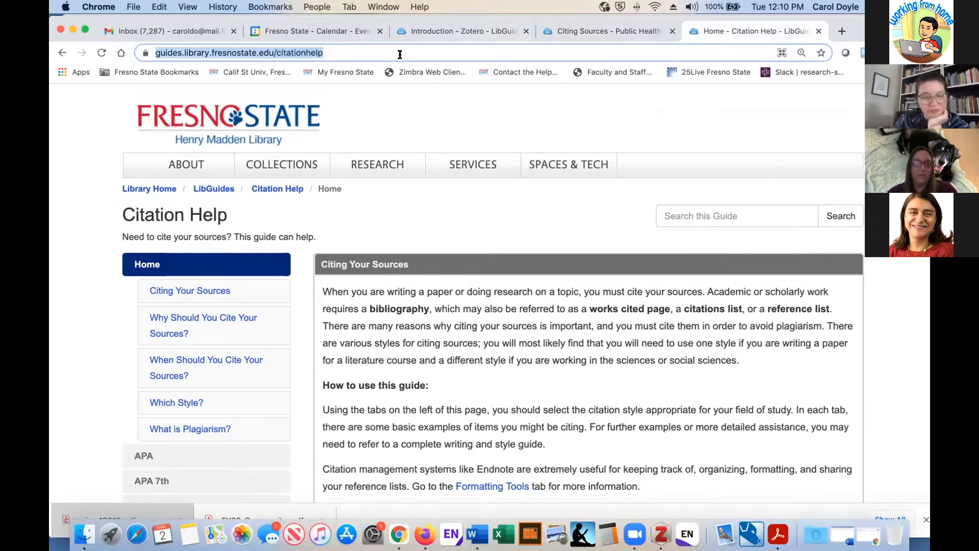
scroll(715, 323, down, 5)
click(716, 327)
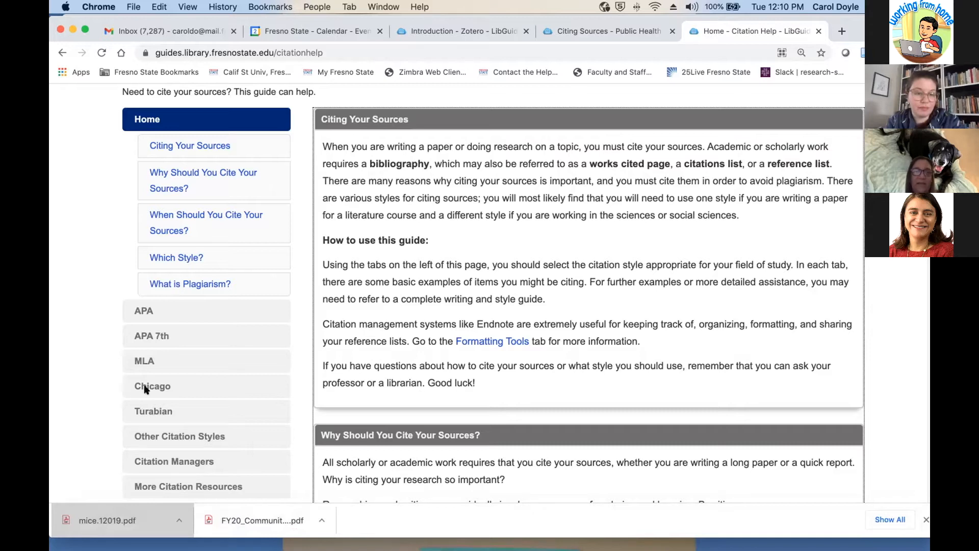
Step: Open the Other Citation Styles page of the Citation Help guide and review the ACS and AMA resources
click(153, 437)
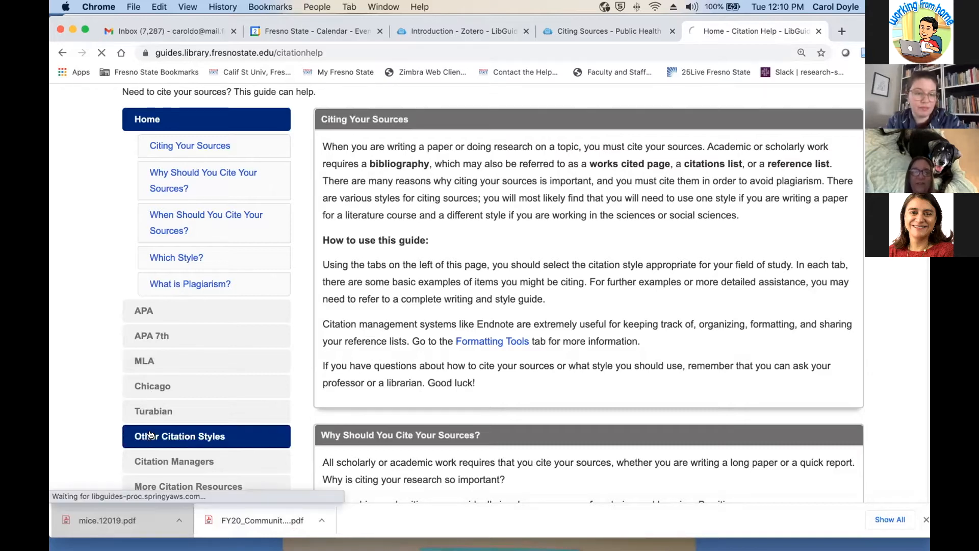
scroll(355, 355, down, 5)
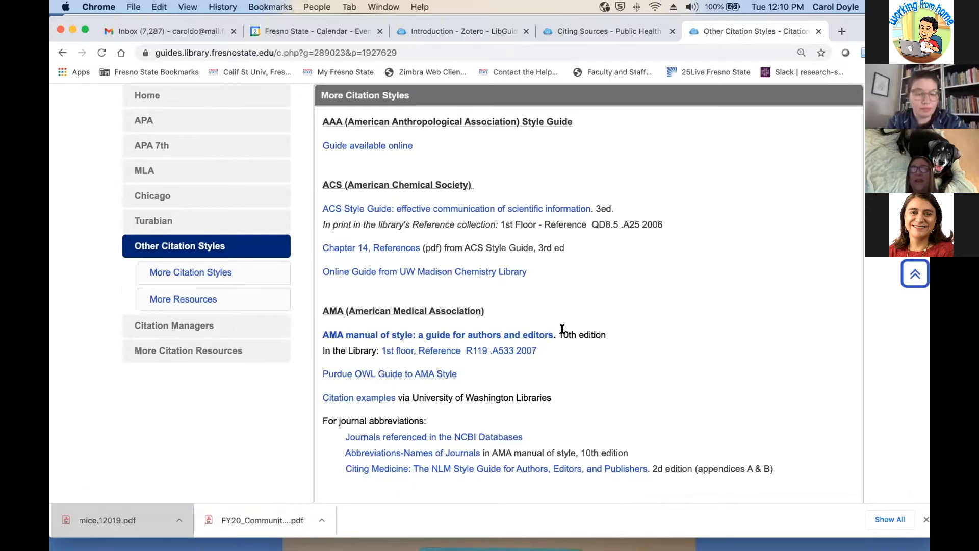
scroll(647, 269, up, 5)
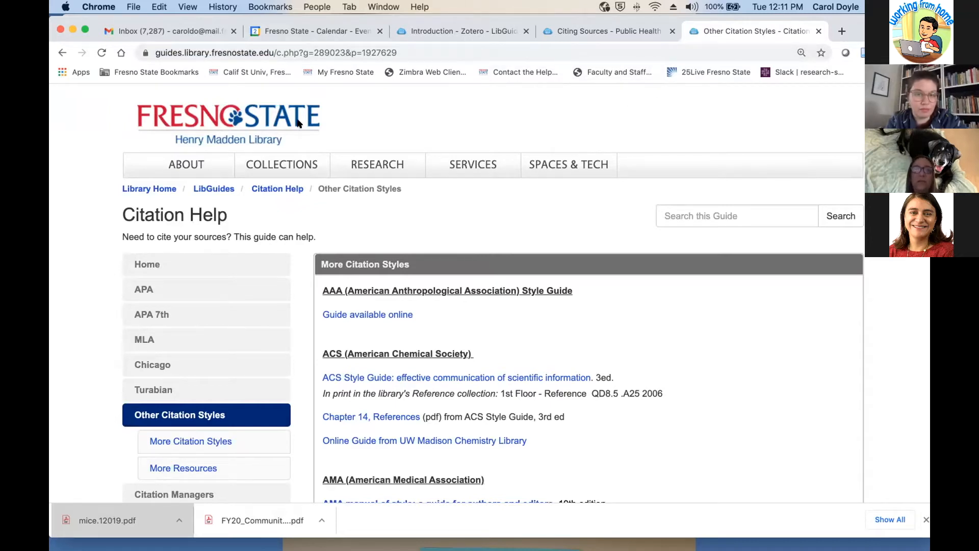
Step: Return to the Zotero guide's introduction and review its overview and More Resources section
click(465, 31)
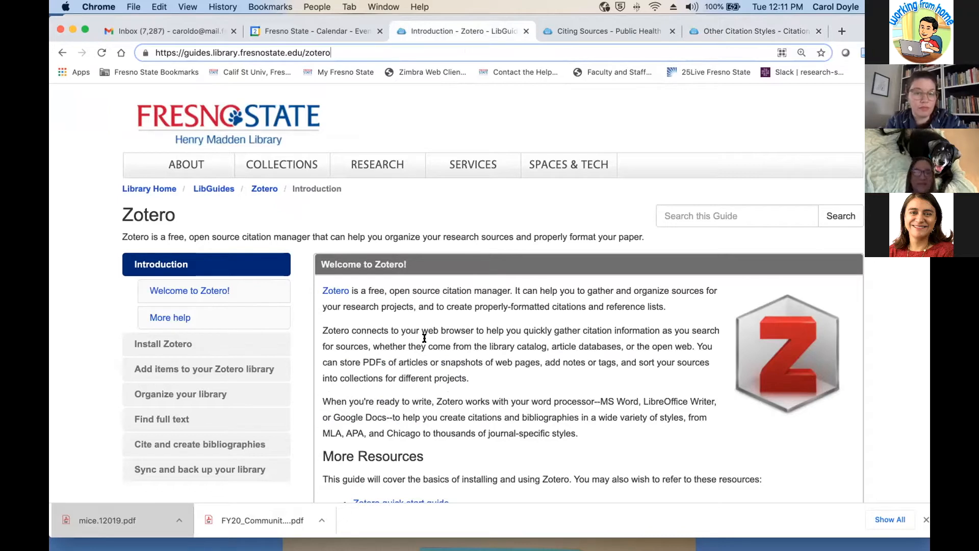
scroll(374, 348, down, 3)
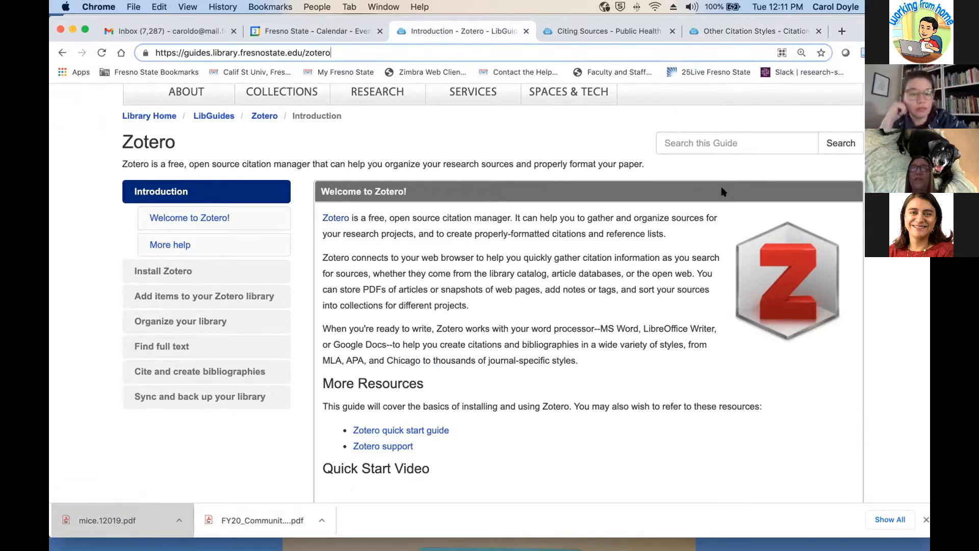
click(199, 402)
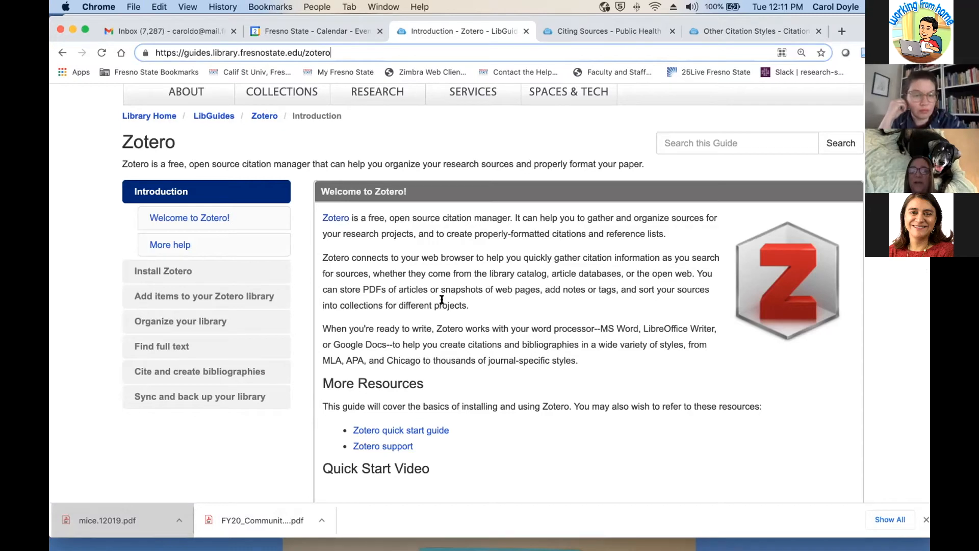
scroll(442, 300, up, 3)
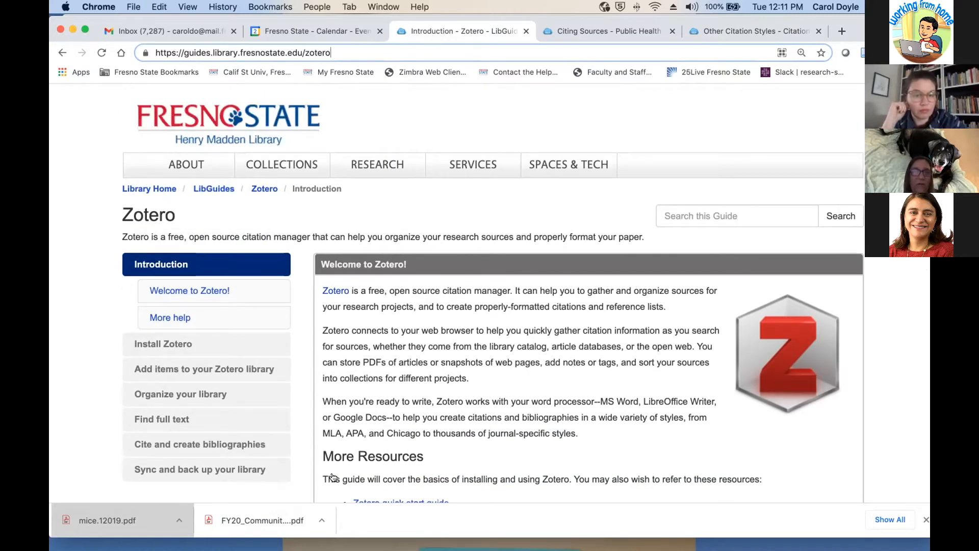
Step: Switch to the Zotero desktop application and enlarge its window
click(634, 539)
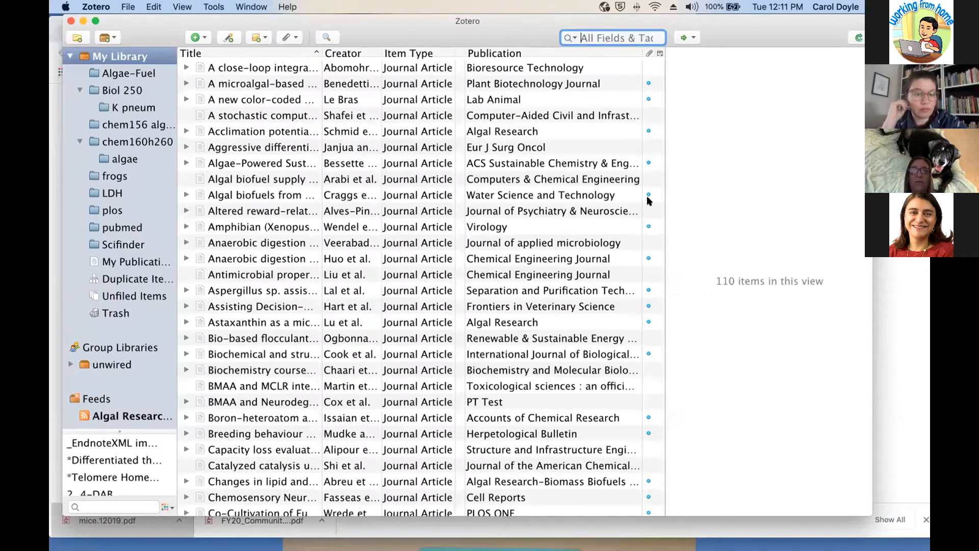
drag(869, 512, 930, 536)
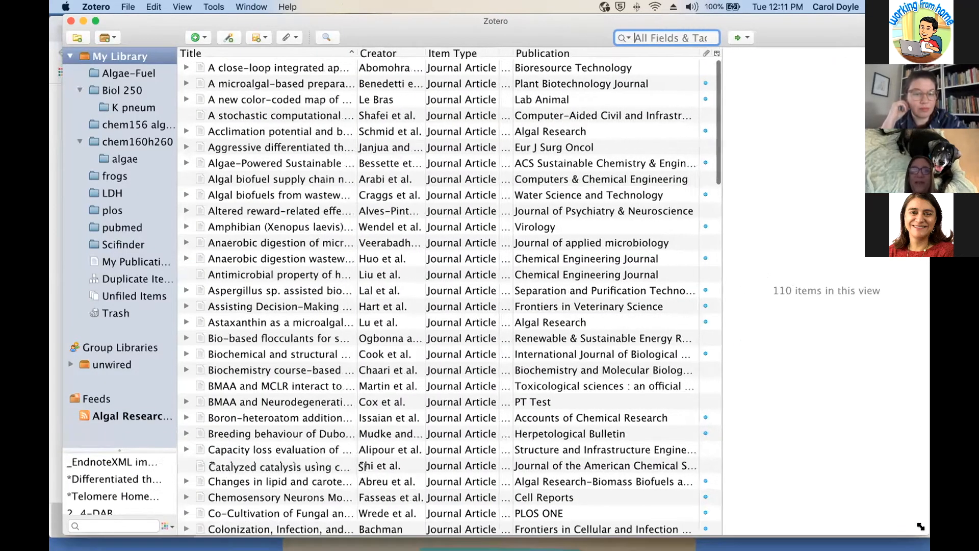
Step: Check the library's Duplicate Items view, then return to My Library and look through its full item list
click(123, 279)
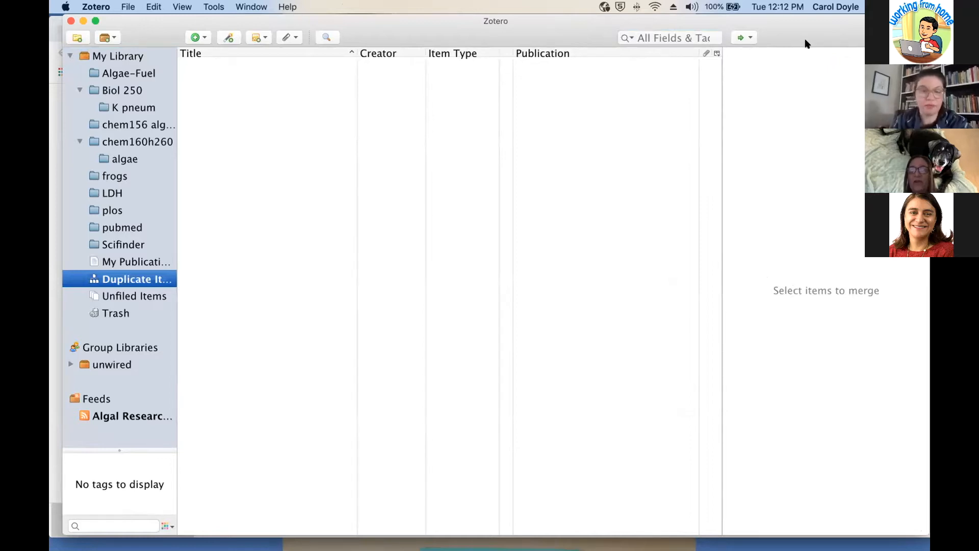
click(104, 55)
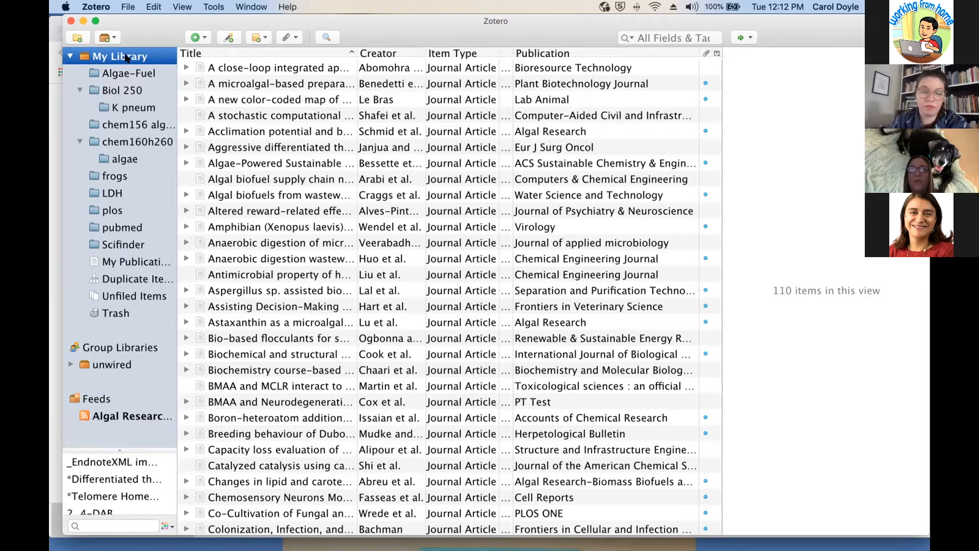
scroll(243, 305, down, 20)
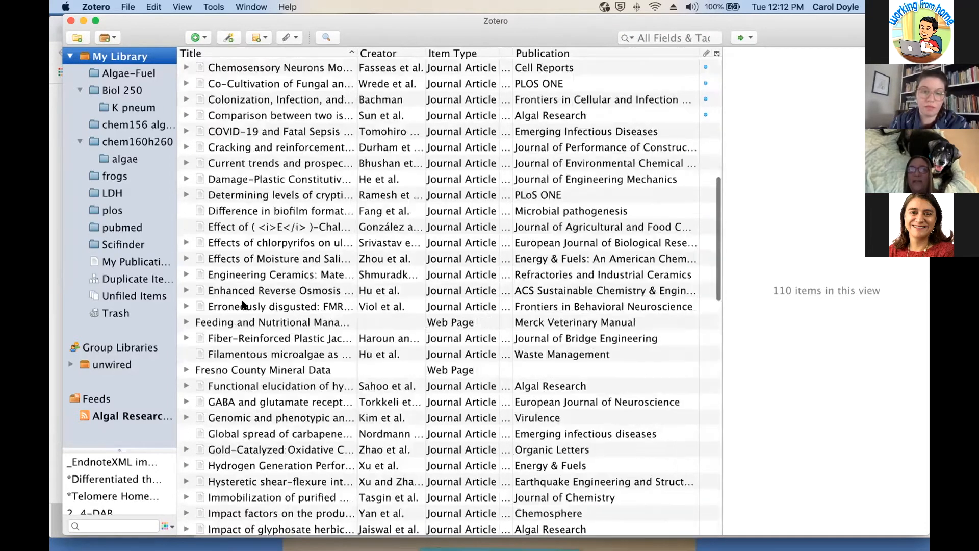
scroll(243, 305, up, 20)
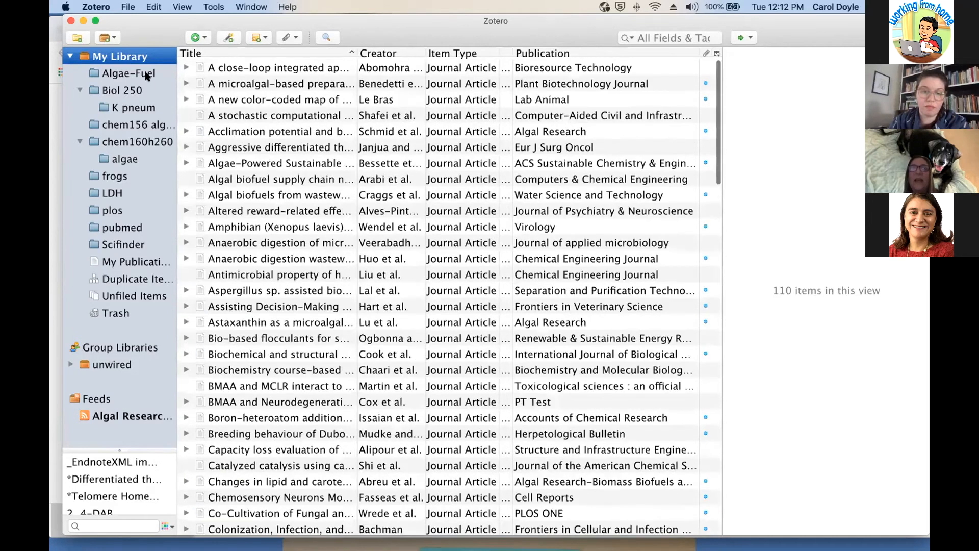
Step: View the items in the Algae-Fuel collection, the Biol 250 collection and its K pneum subcollection
click(122, 76)
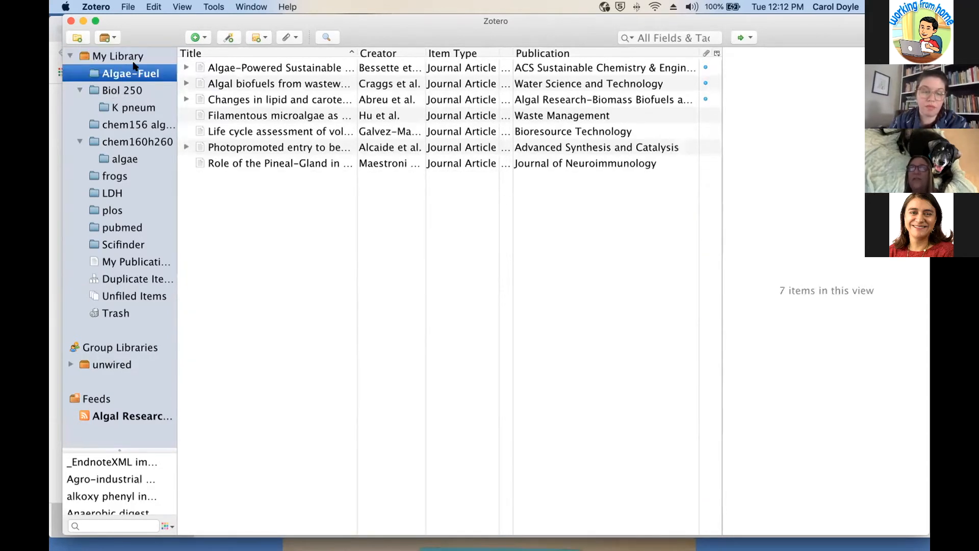
click(117, 93)
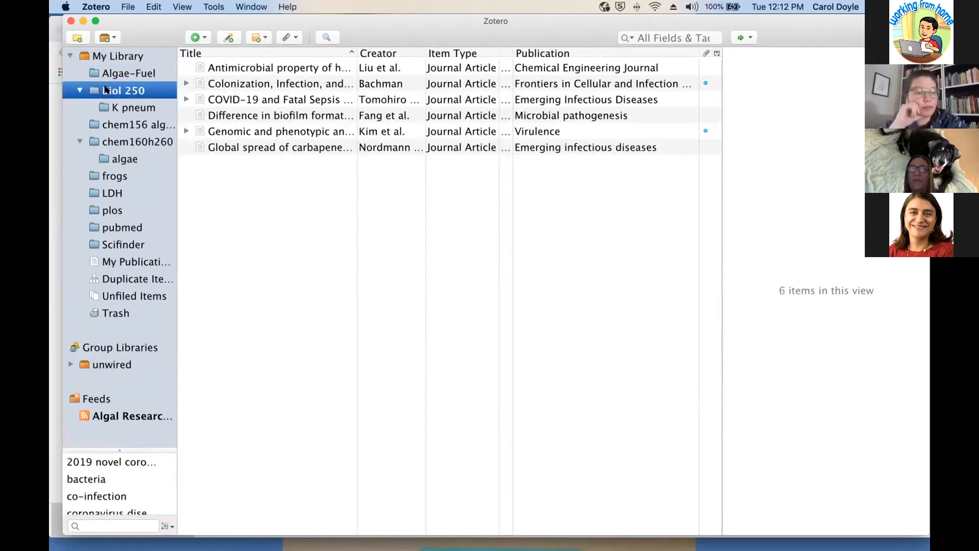
click(139, 108)
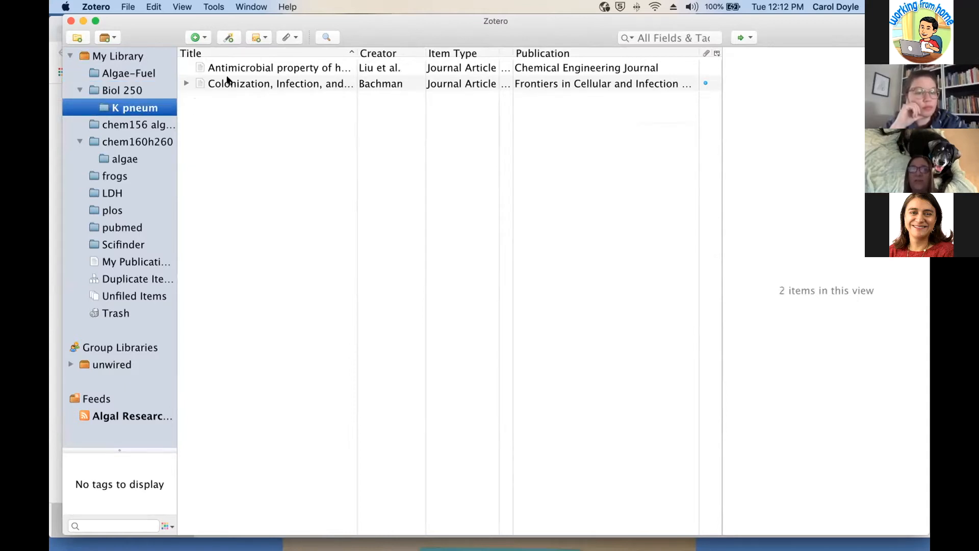
Step: View the items in the chem160h260 collection, its algae subcollection, and the frogs, LDH, plos and pubmed collections
click(87, 143)
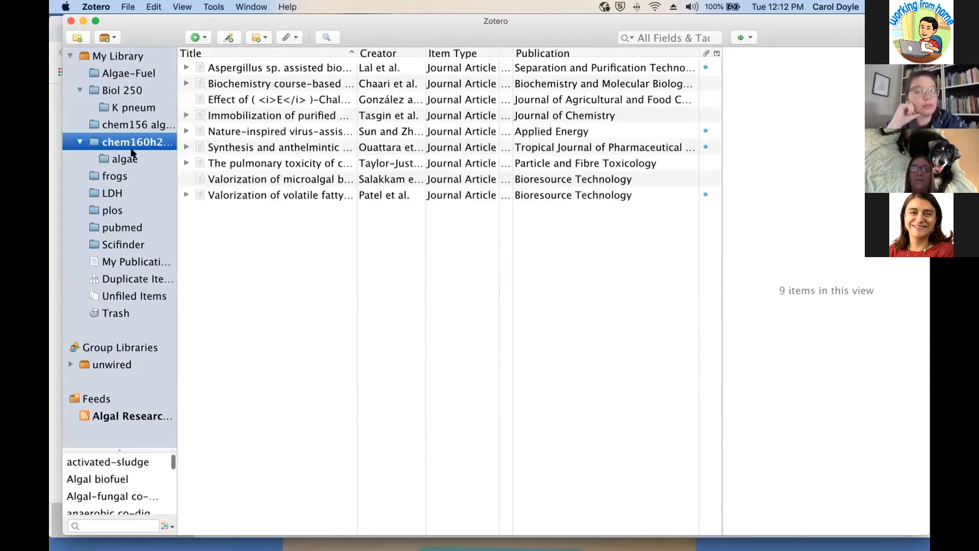
click(124, 161)
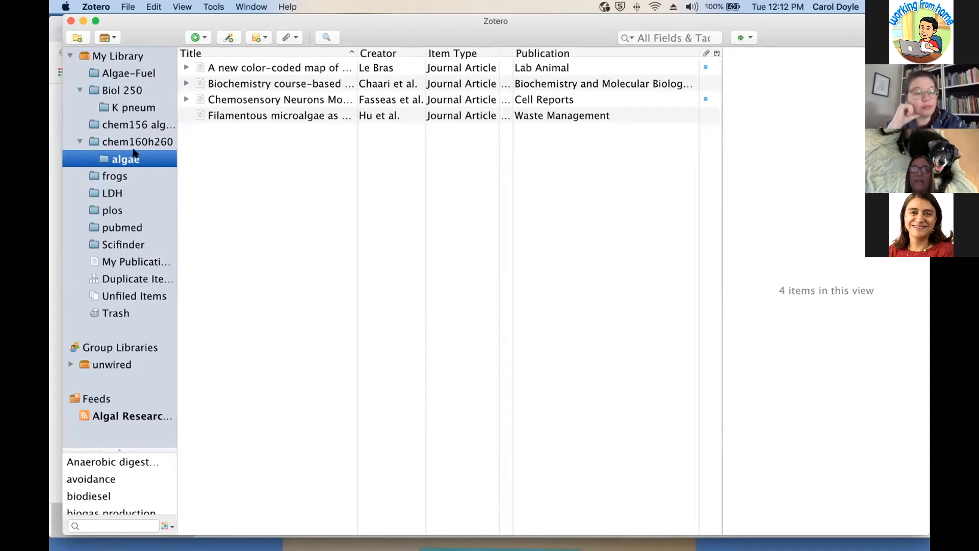
click(113, 177)
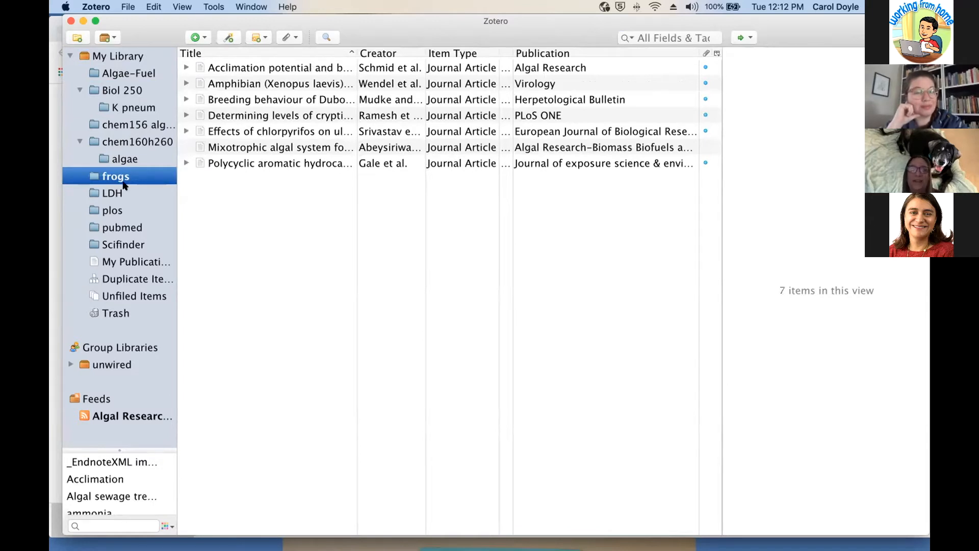
click(125, 192)
click(129, 210)
click(131, 226)
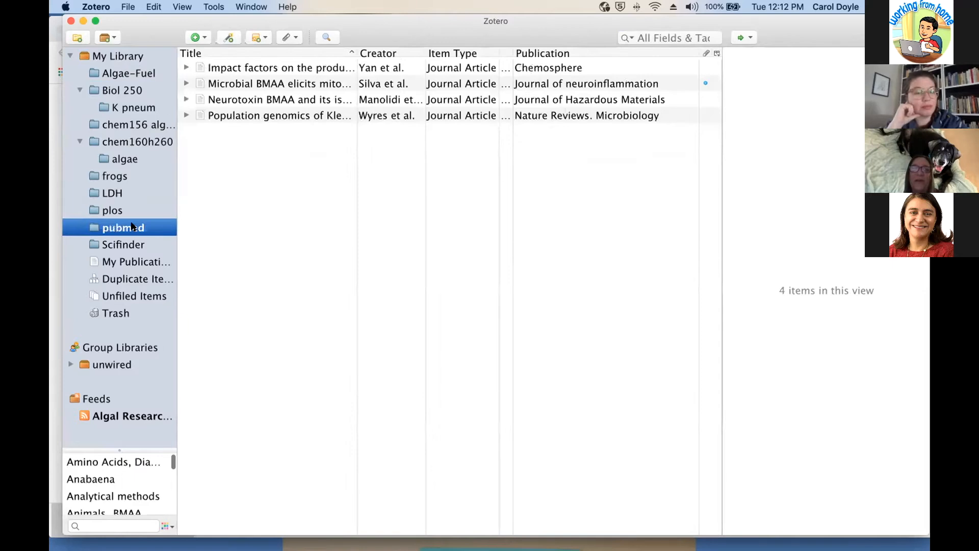
Step: Check the Duplicate Items view, look through the Unfiled Items list, and view the unwired group library
click(132, 280)
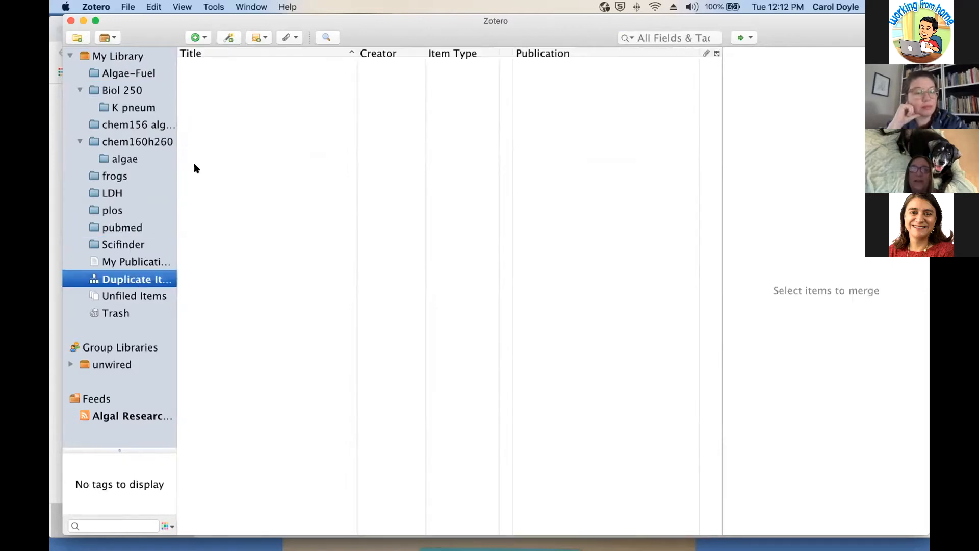
click(134, 296)
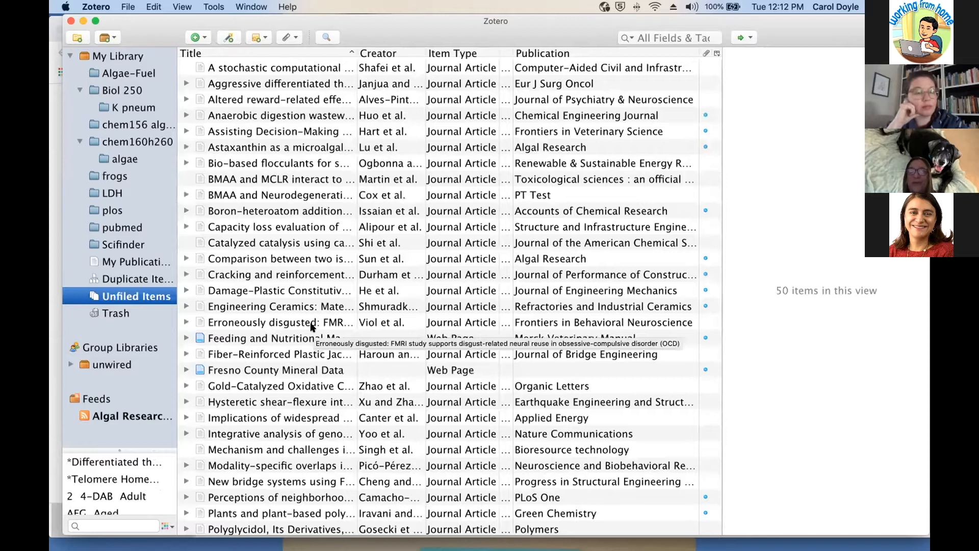
scroll(313, 327, down, 3)
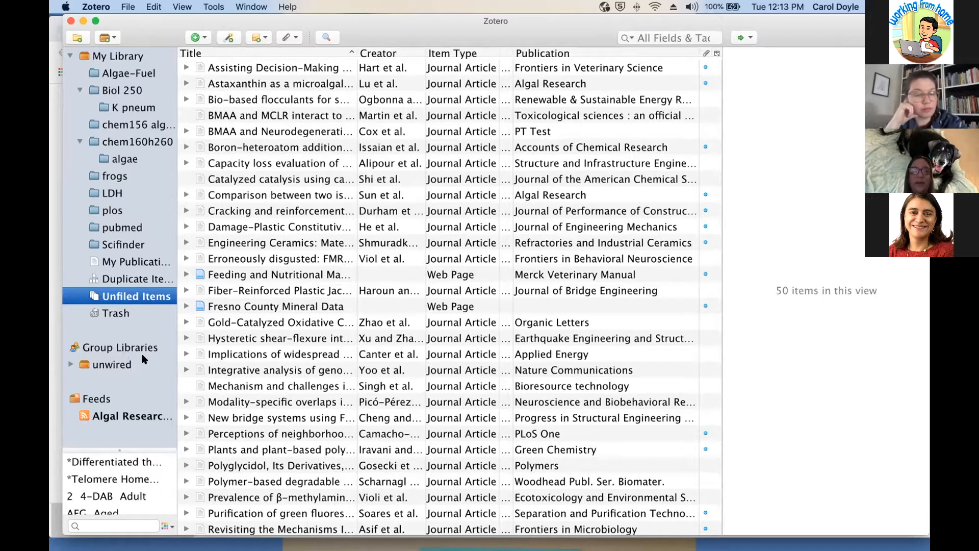
click(113, 365)
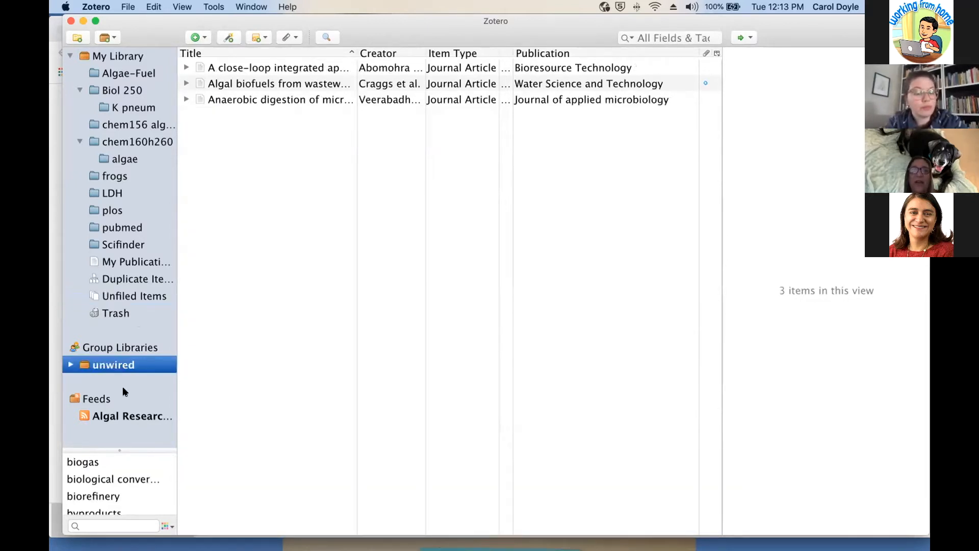
Step: Open the Algal Research feed and preview its first few articles, ending on the microcystinase article
click(102, 417)
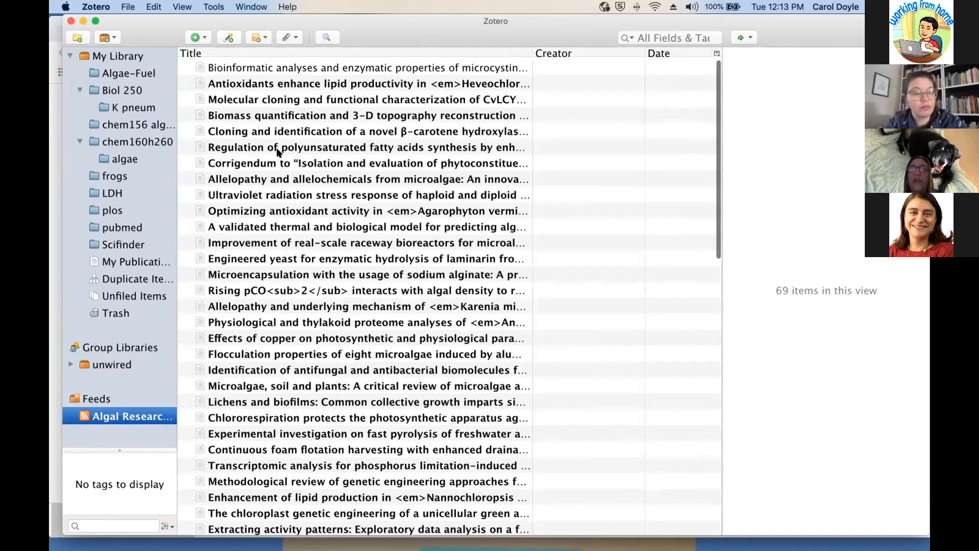
click(256, 68)
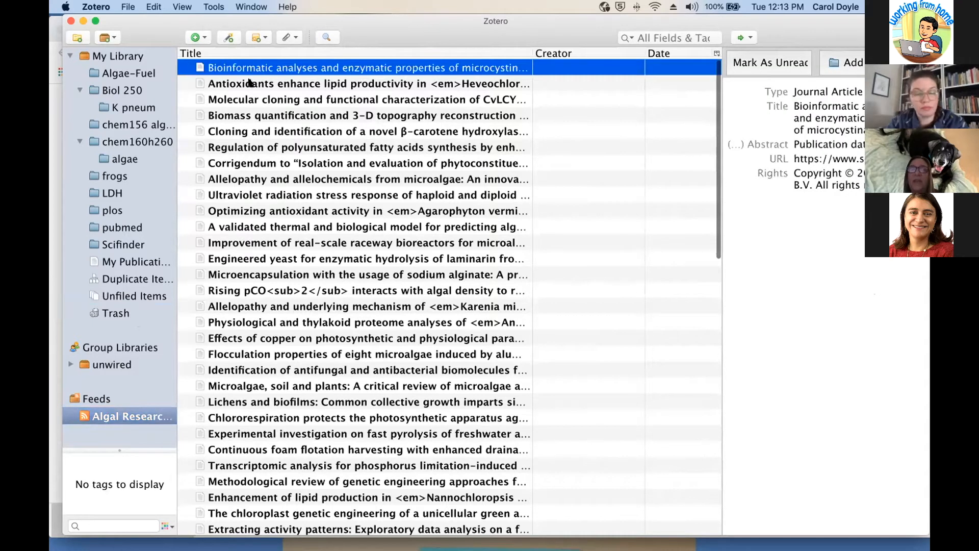
click(250, 83)
key(Down)
key(Down)
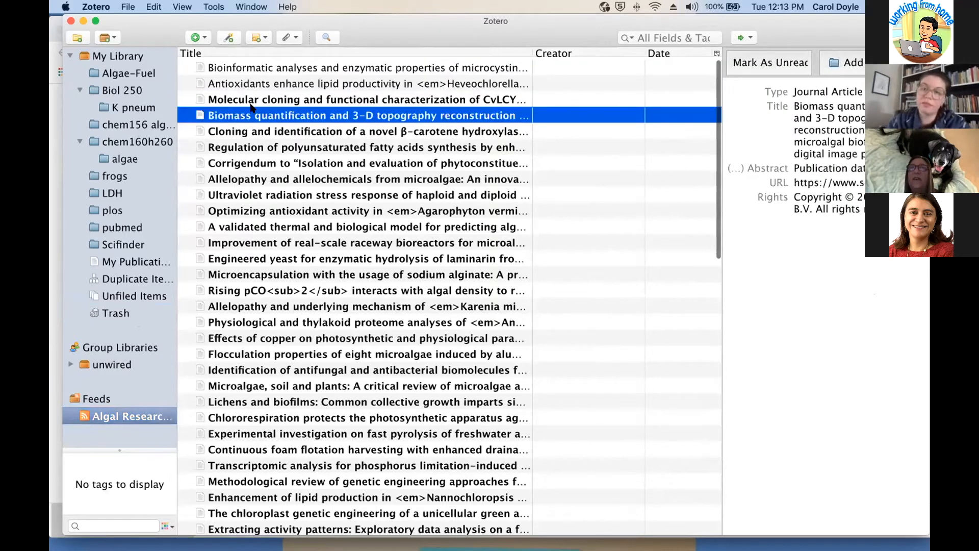
click(247, 67)
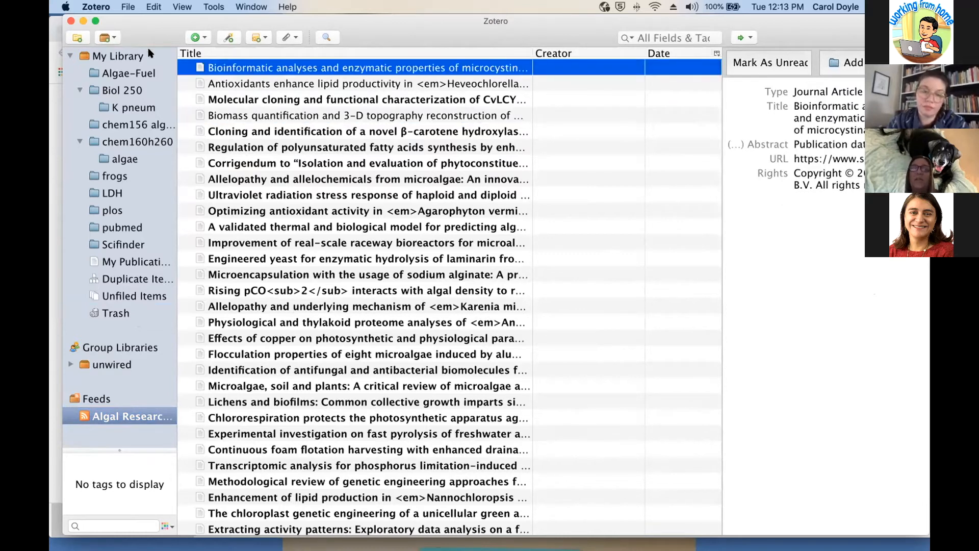
Step: Open the microcystinase article's ScienceDirect page from the feed, skim its highlights and abstract, and return to Zotero
double_click(279, 66)
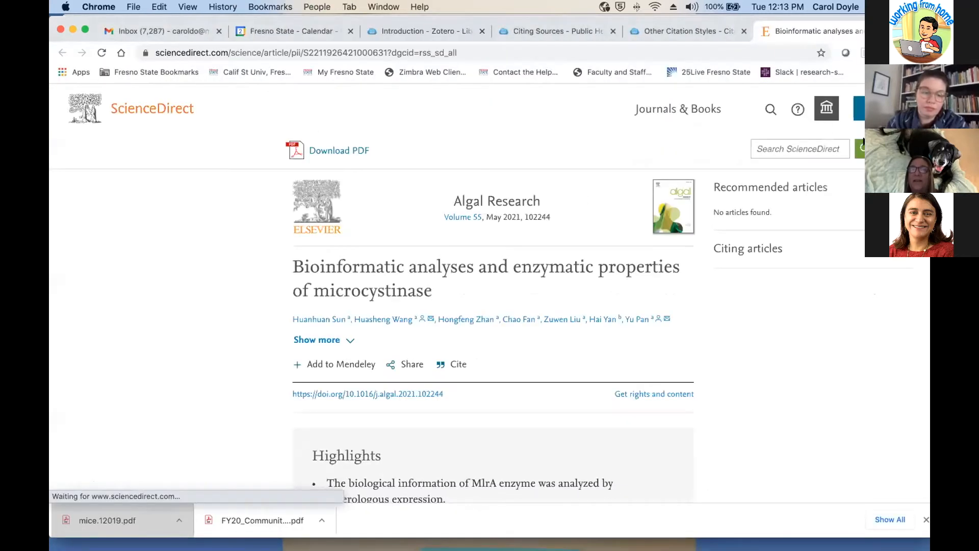
scroll(592, 329, down, 3)
scroll(591, 335, down, 5)
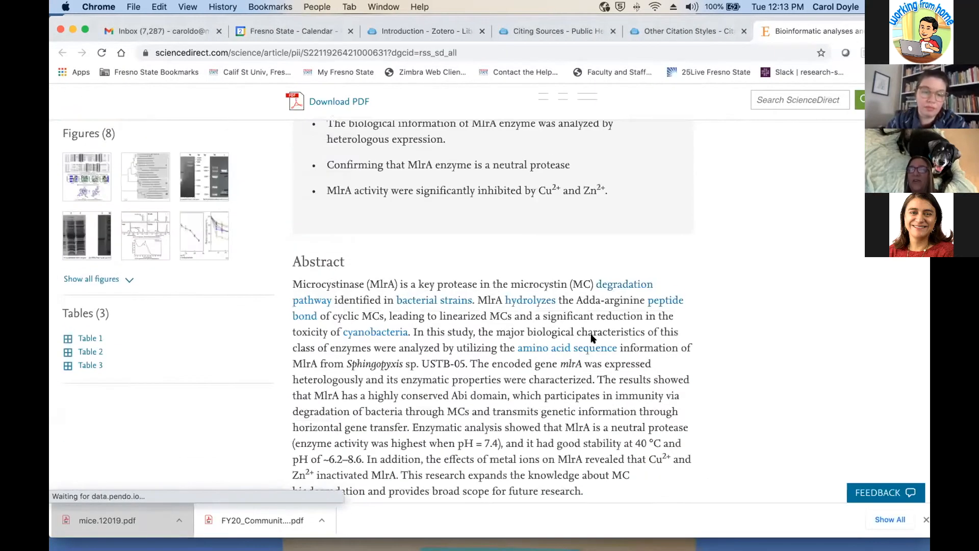
scroll(591, 334, up, 7)
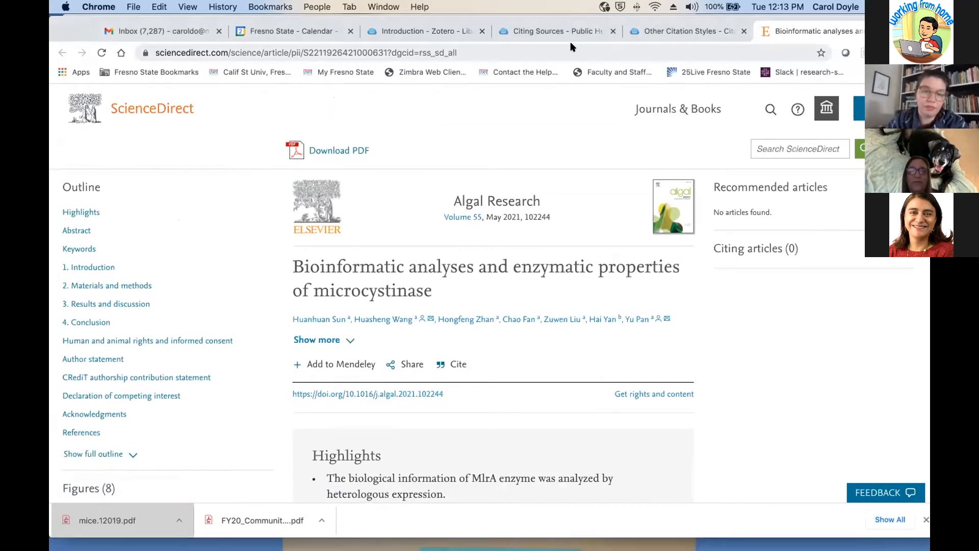
key(super+Tab)
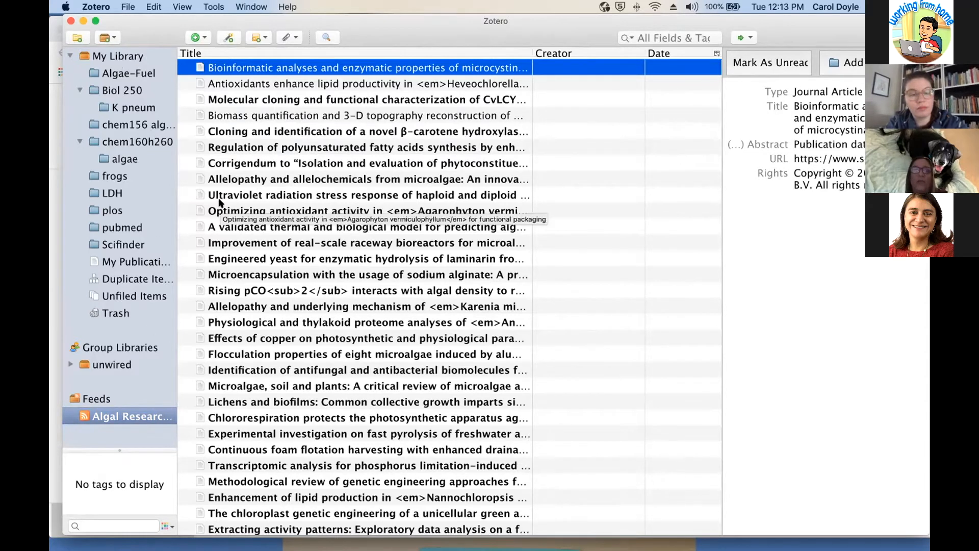
Step: Show all of My Library, widen the Creator column, and look through the full item list
click(111, 57)
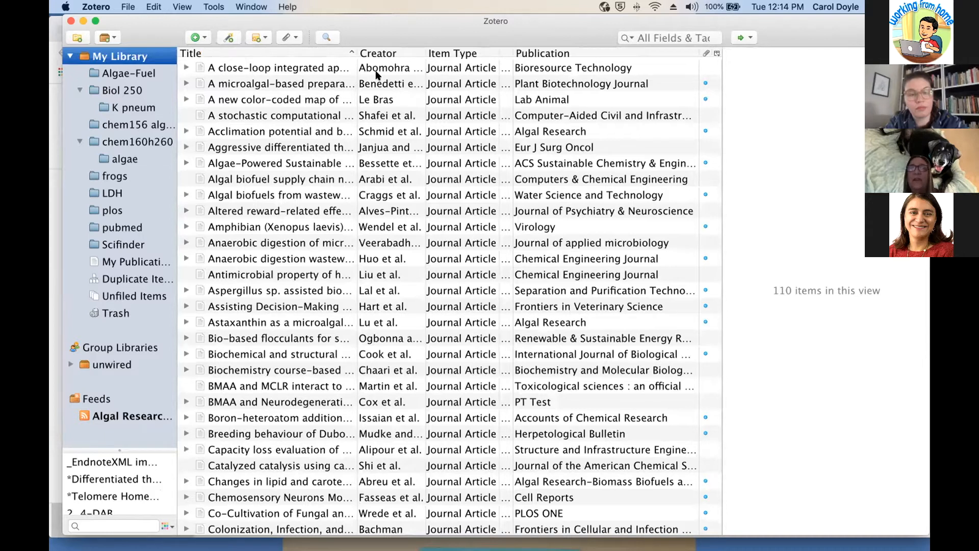
drag(423, 49, 462, 49)
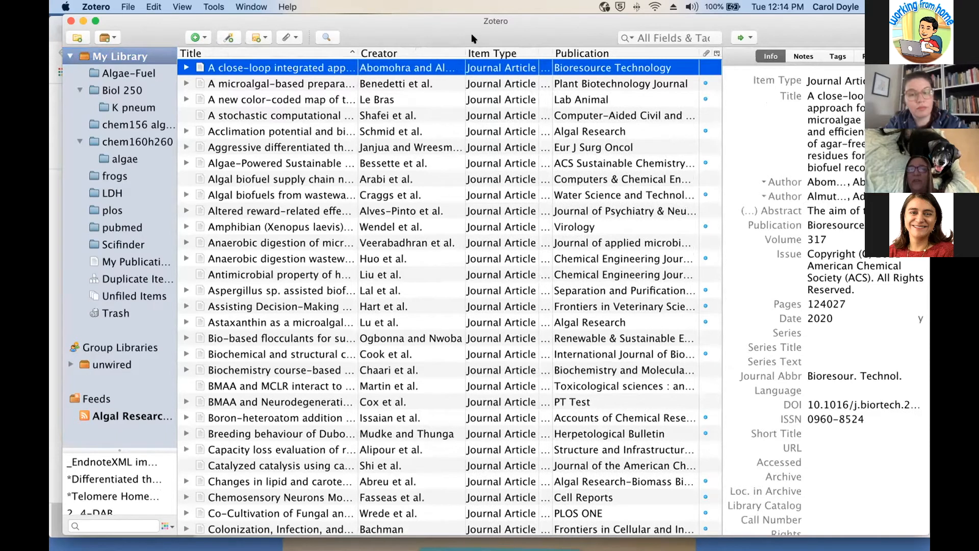
scroll(486, 243, down, 20)
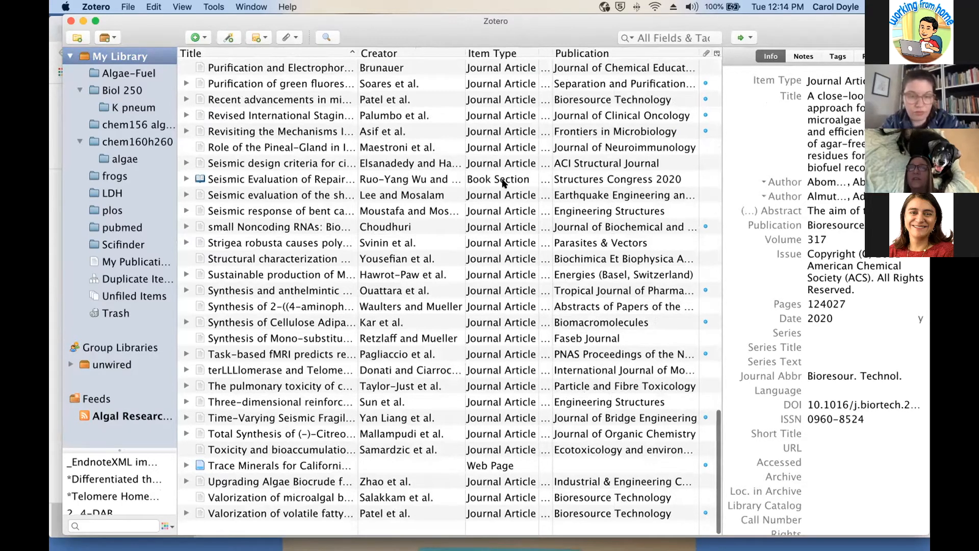
scroll(503, 186, up, 20)
scroll(503, 183, up, 5)
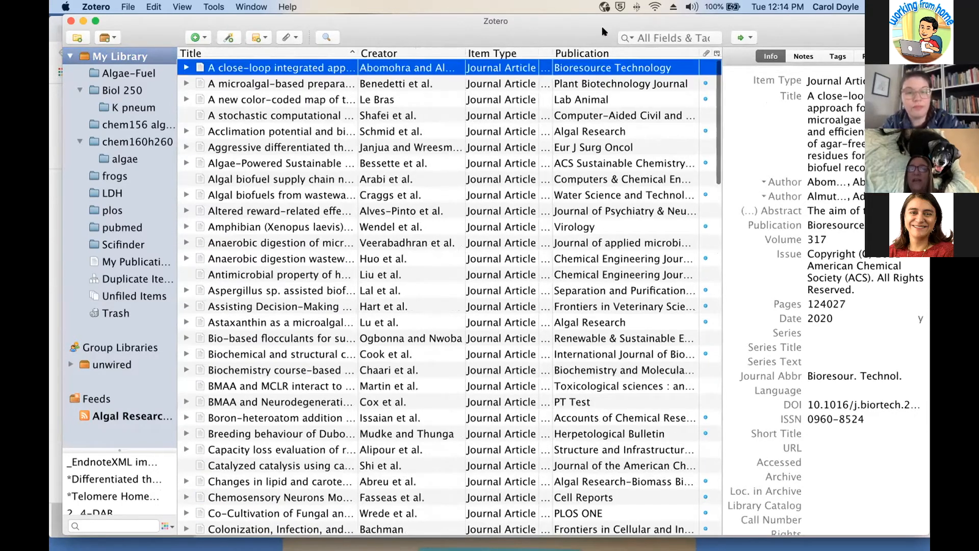
Step: Compare the bibliographic details of the "A stochastic computational framework" and "Acclimation potential" articles, including the DOI, ISSN and URL fields
click(585, 116)
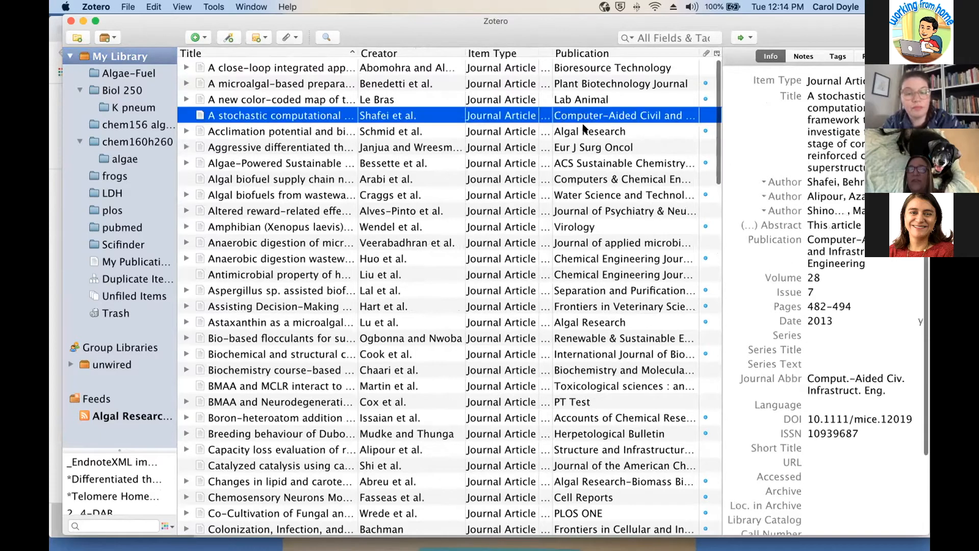
click(586, 132)
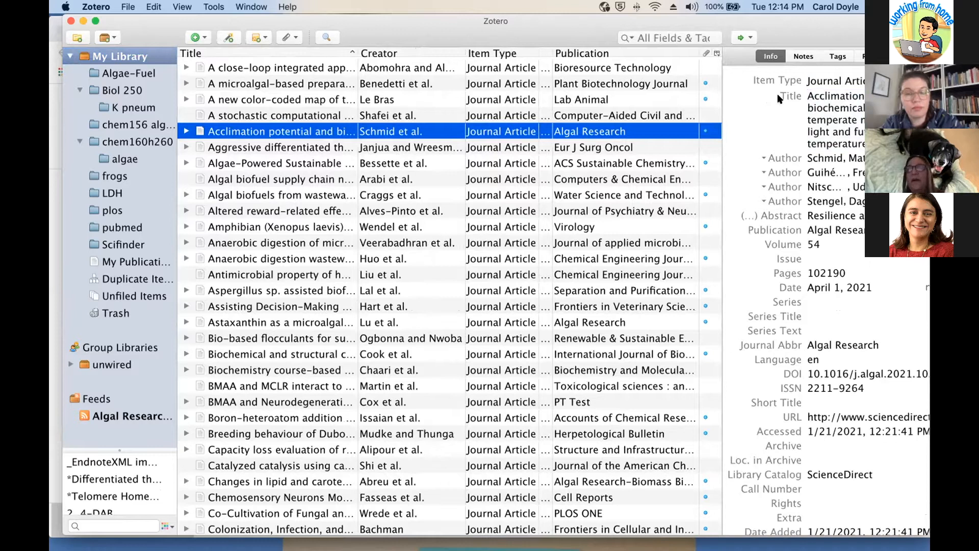
click(562, 115)
click(467, 131)
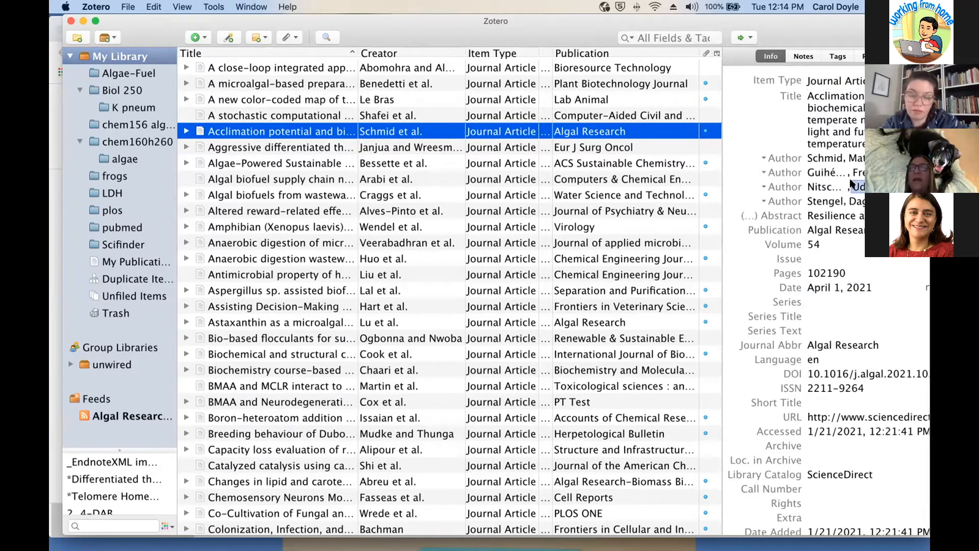
scroll(795, 362, down, 1)
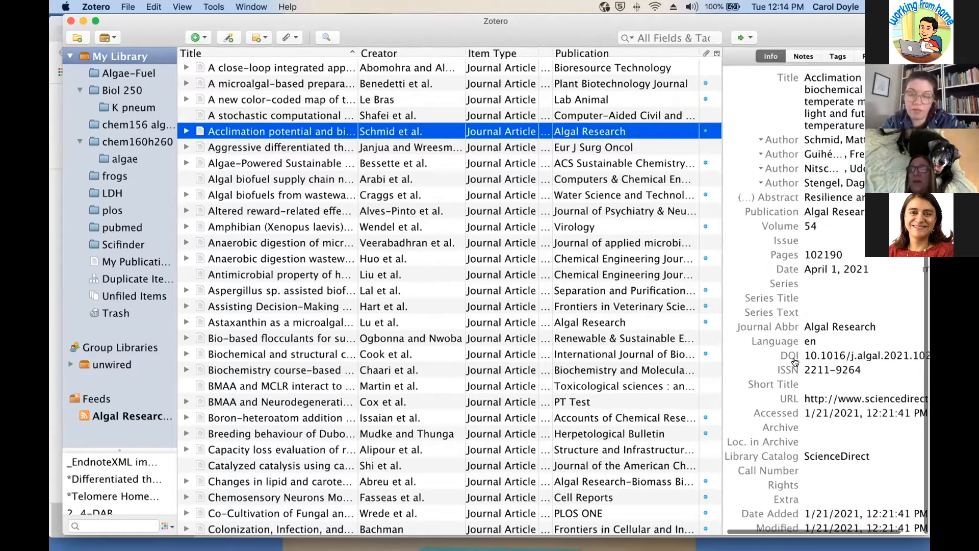
scroll(795, 361, up, 1)
click(831, 389)
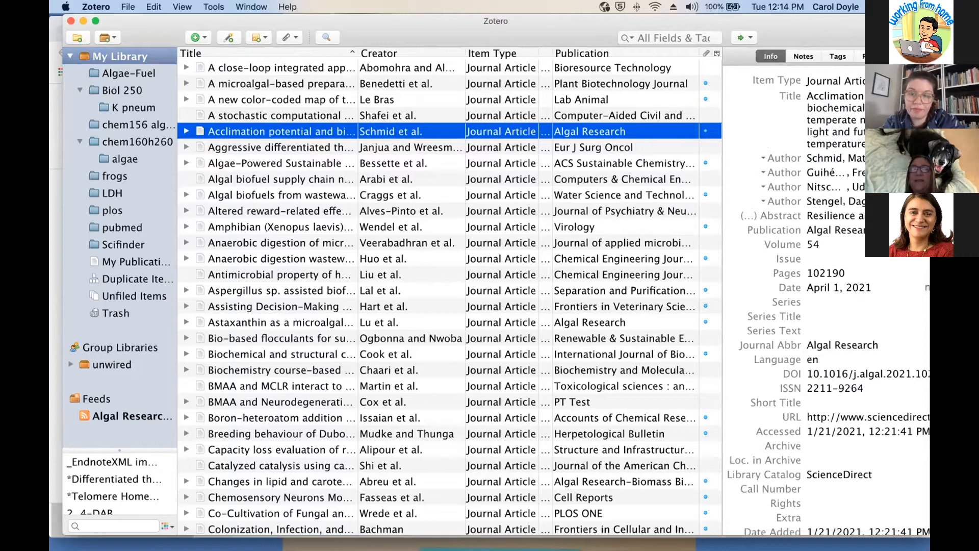
click(326, 115)
click(850, 117)
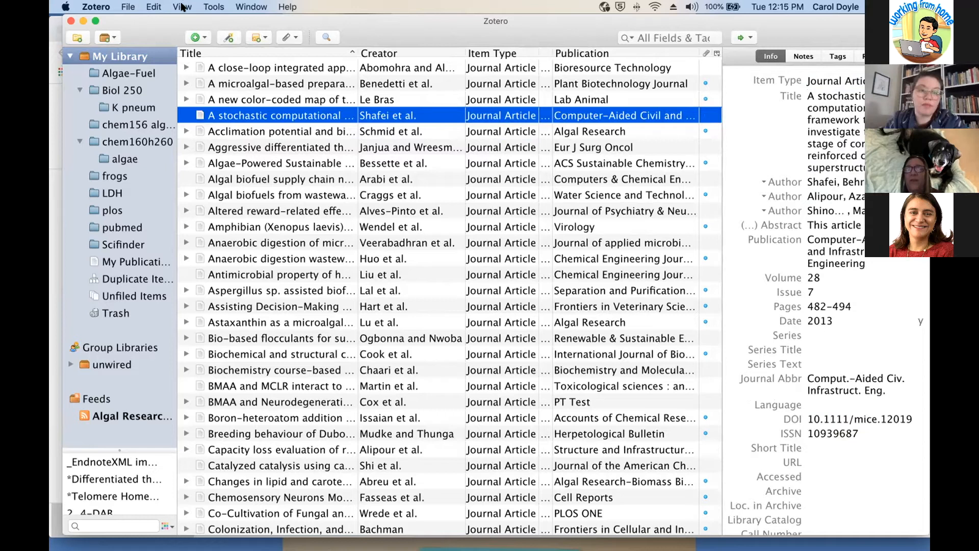
Step: Switch the library window's layout to Stacked View
click(182, 6)
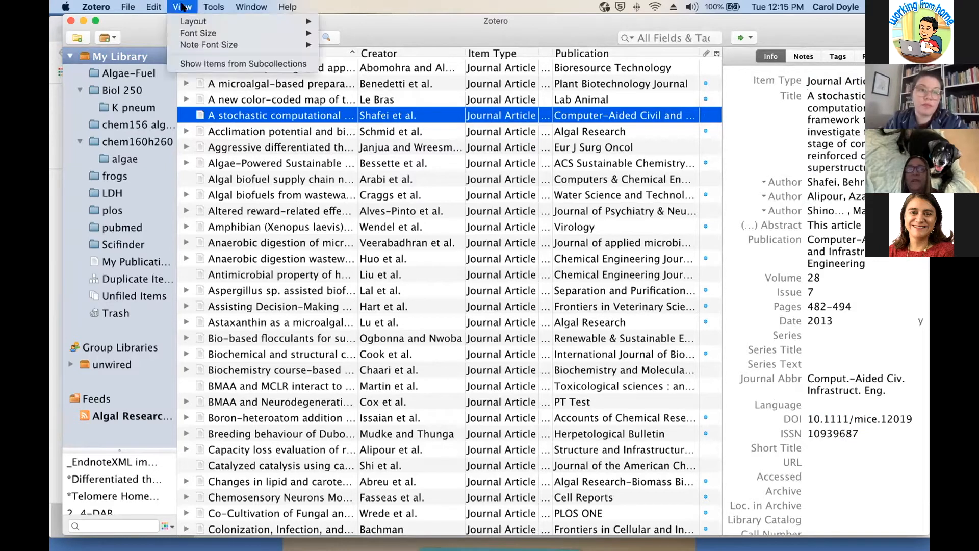
mouse_move(184, 25)
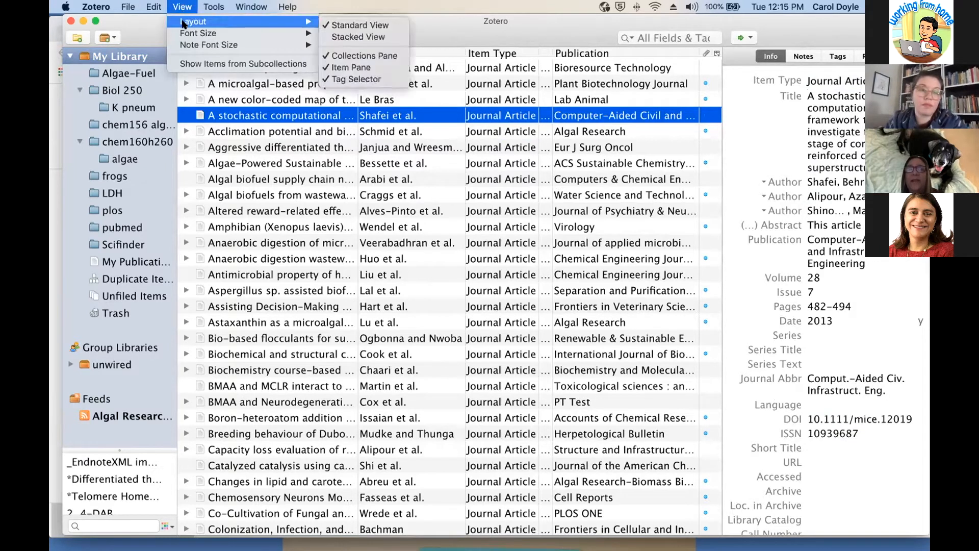
click(347, 39)
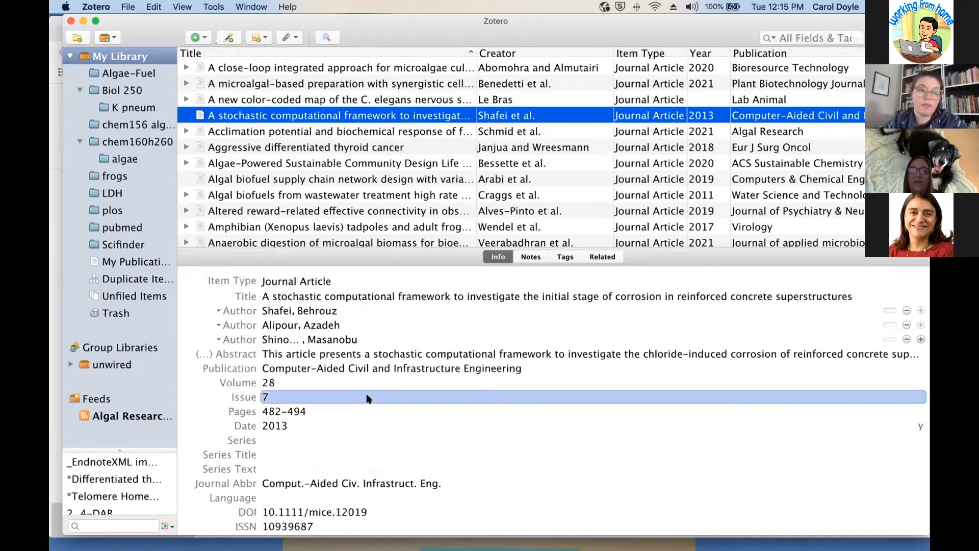
Step: Review the full bibliographic information of the selected "A stochastic computational framework" article in the item pane
scroll(358, 434, down, 3)
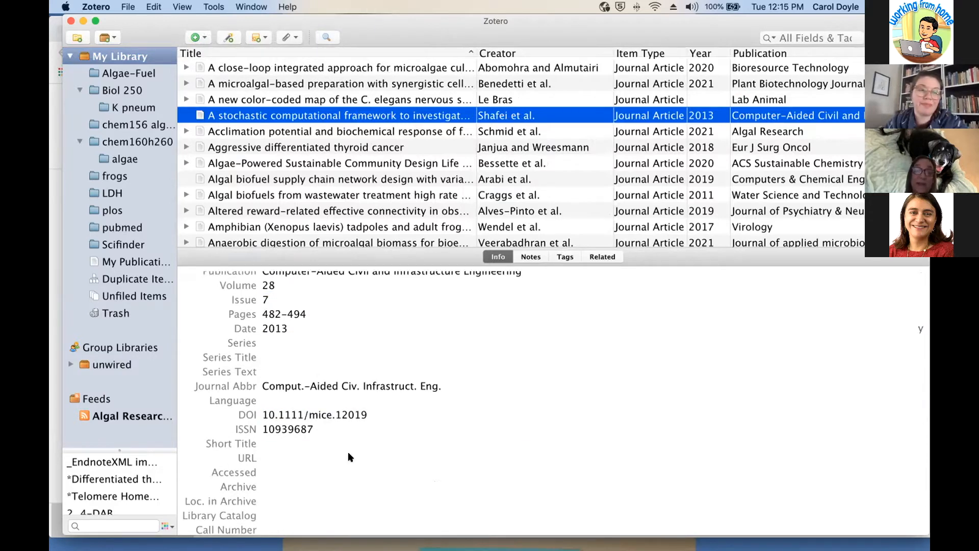
scroll(361, 362, up, 3)
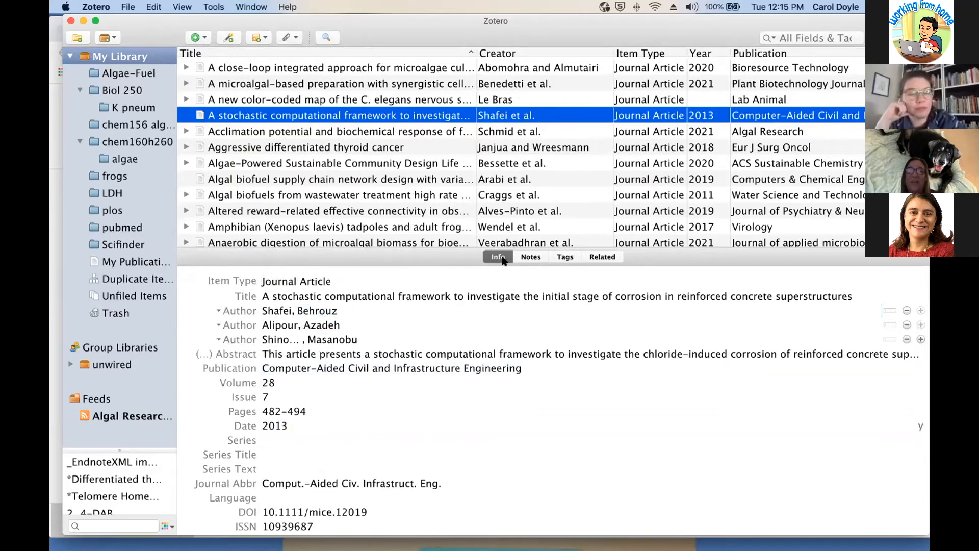
scroll(325, 383, down, 5)
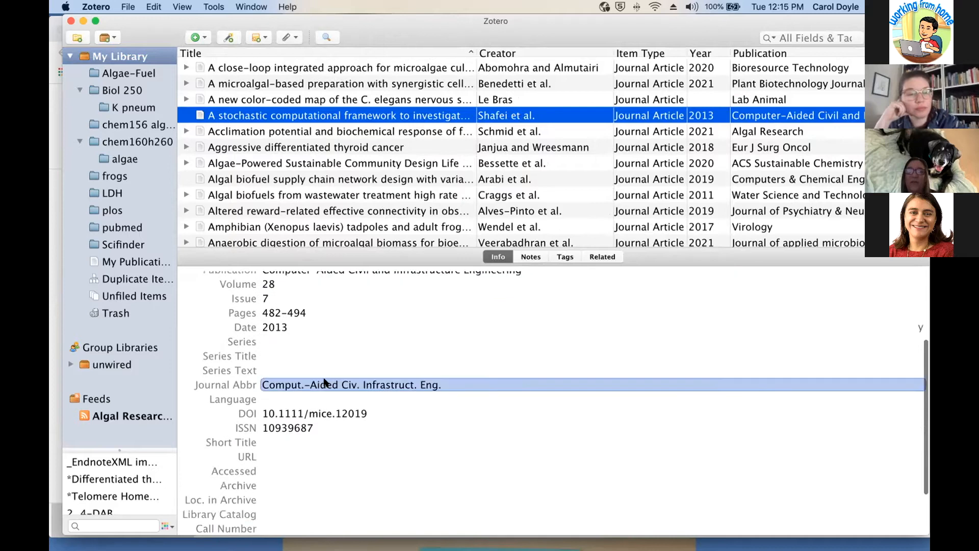
scroll(357, 358, up, 5)
Step: View the selected article's notes, tags and related items
click(537, 261)
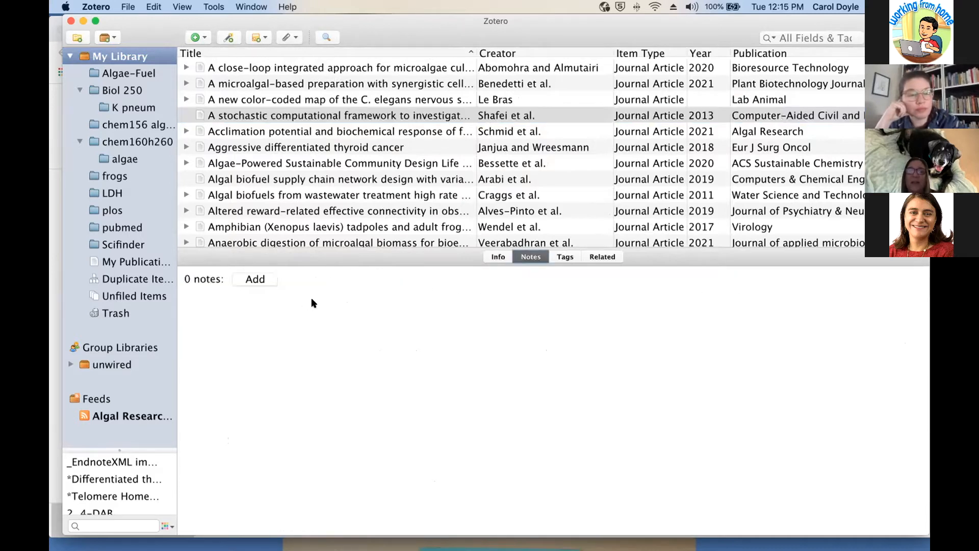
click(561, 258)
click(286, 420)
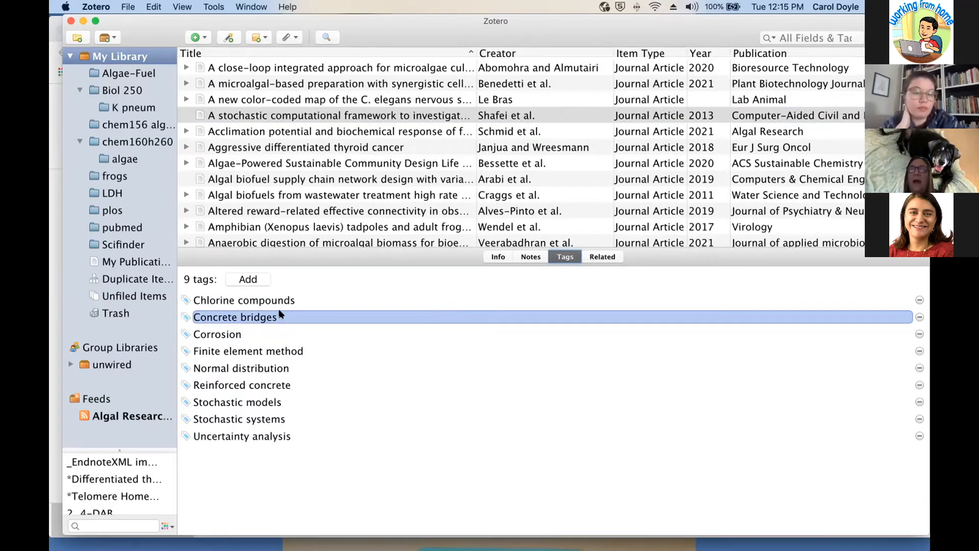
click(606, 258)
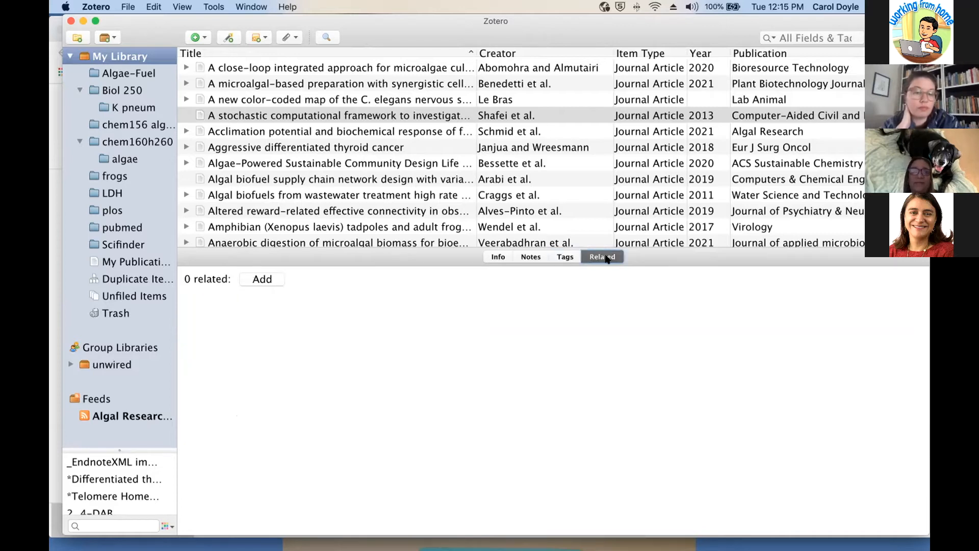
Step: View the tags of the "A stochastic computational framework" and "Aggressive differentiated thyroid cancer" articles
click(562, 256)
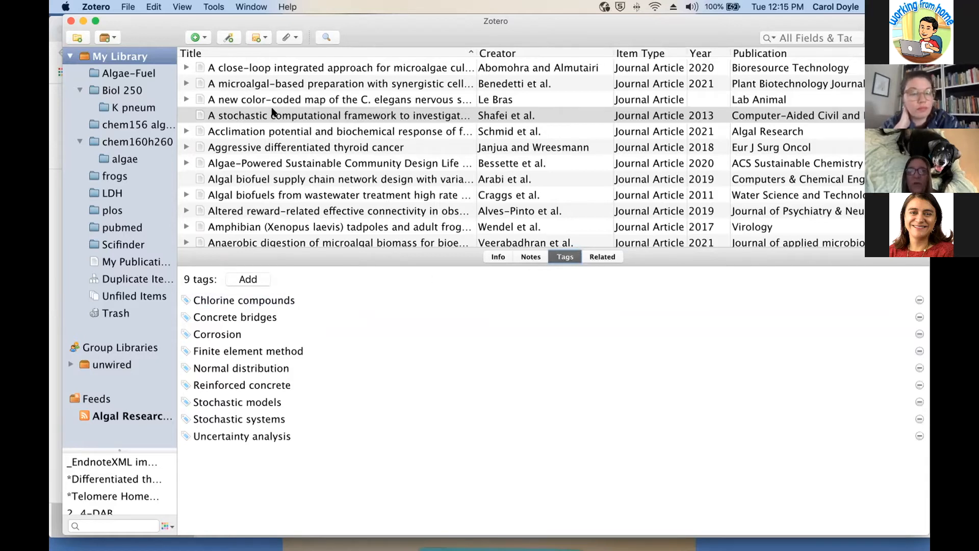
click(329, 117)
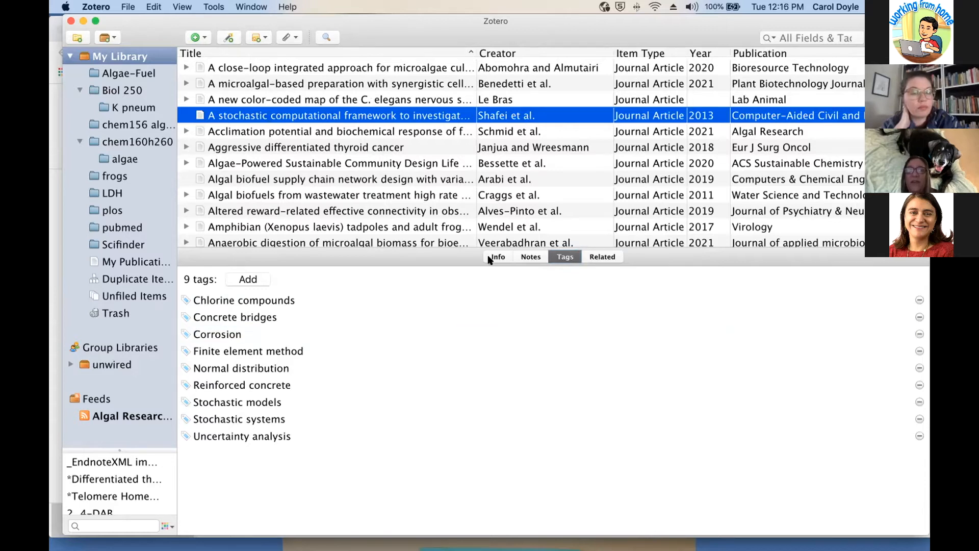
click(331, 149)
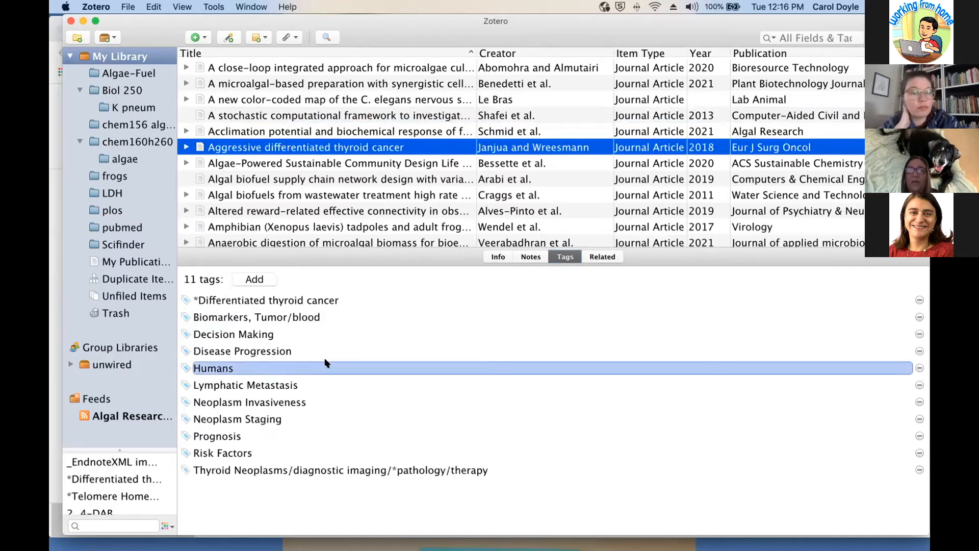
Step: Show the bibliographic information of "Aggressive differentiated thyroid cancer" and expand its abstract to full text, then collapse it again
click(498, 256)
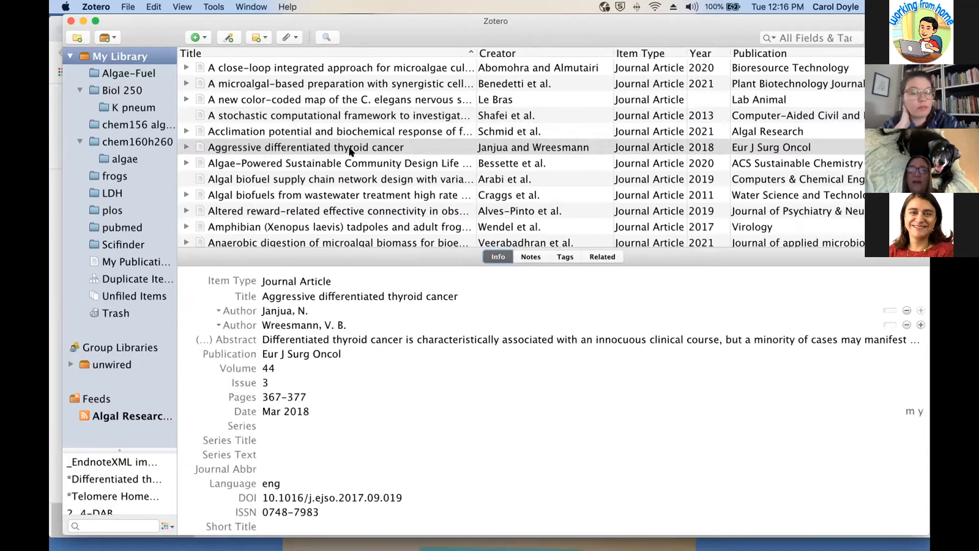
scroll(332, 181, down, 10)
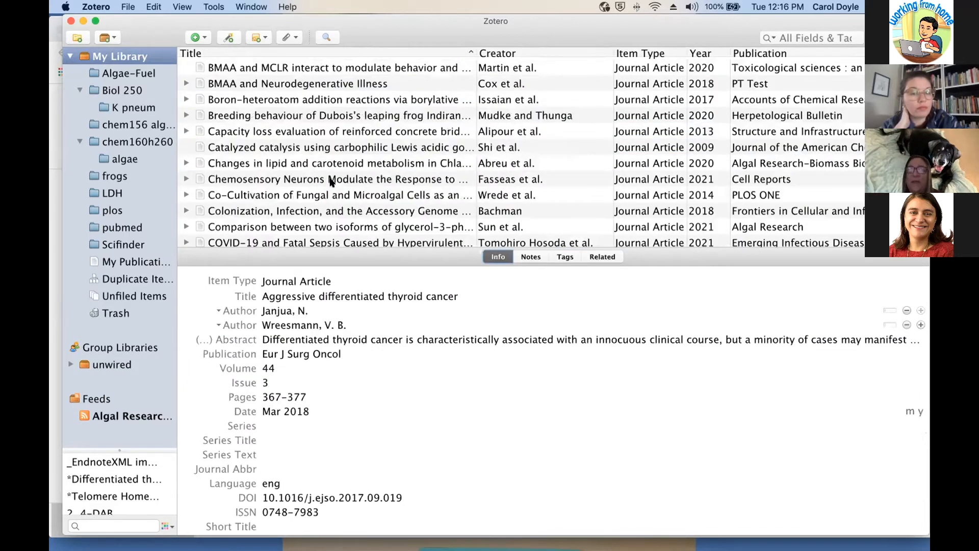
scroll(332, 181, down, 15)
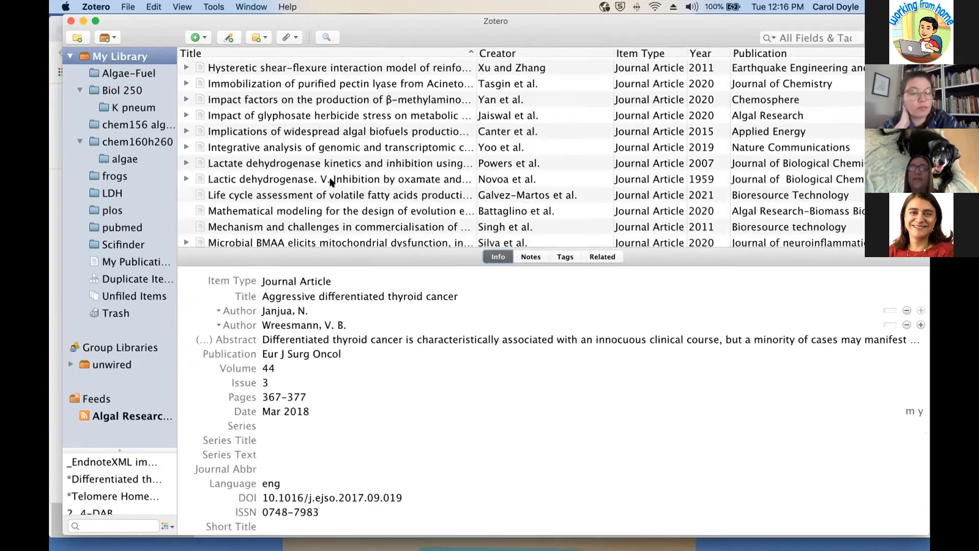
scroll(276, 347, down, 1)
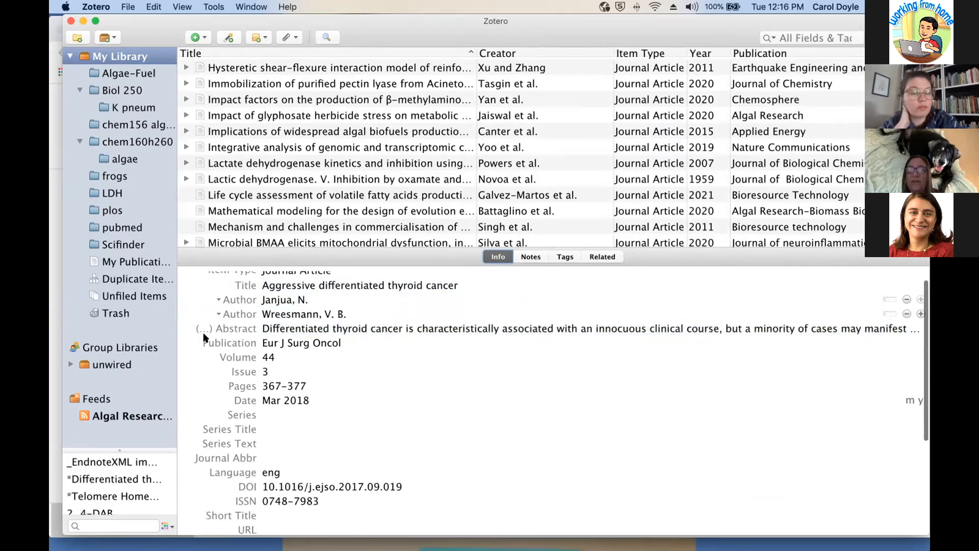
click(280, 328)
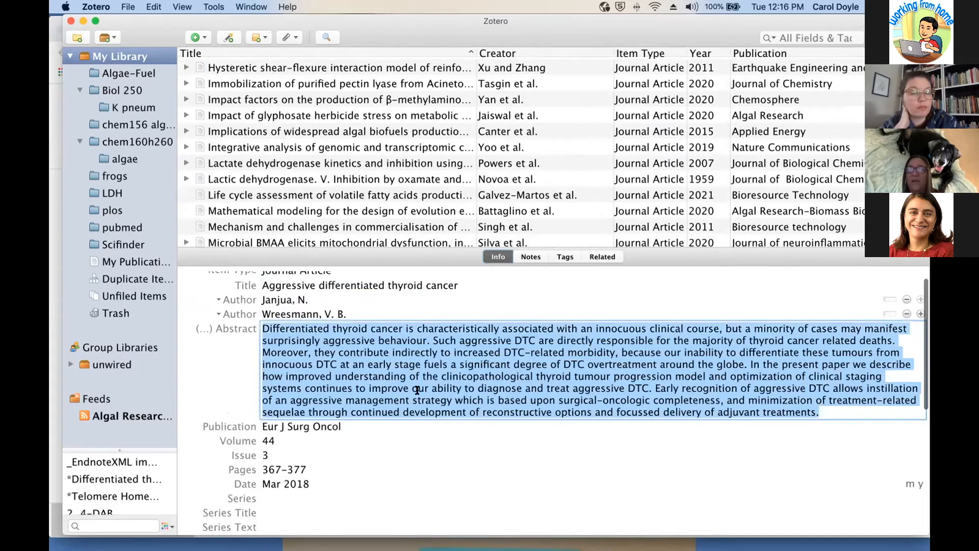
scroll(417, 392, down, 2)
scroll(417, 394, up, 2)
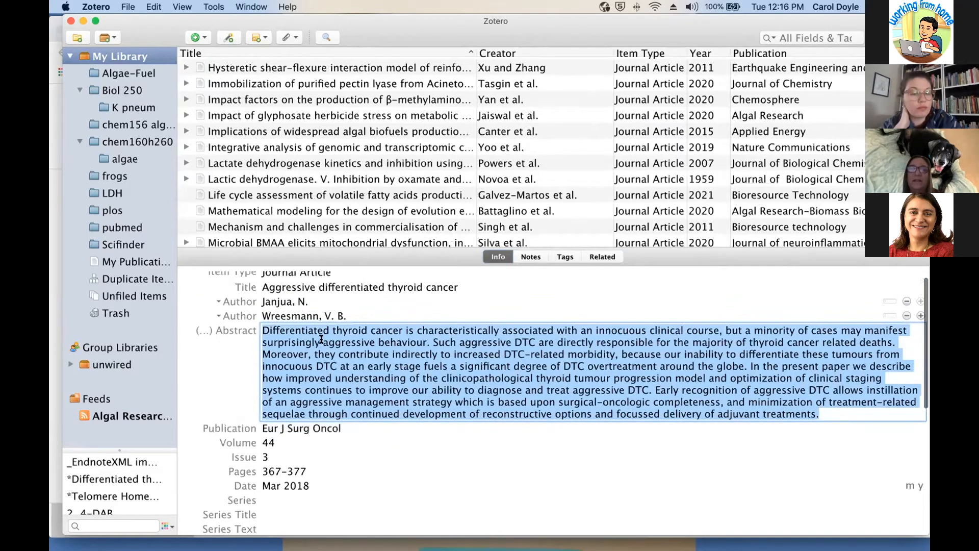
click(227, 330)
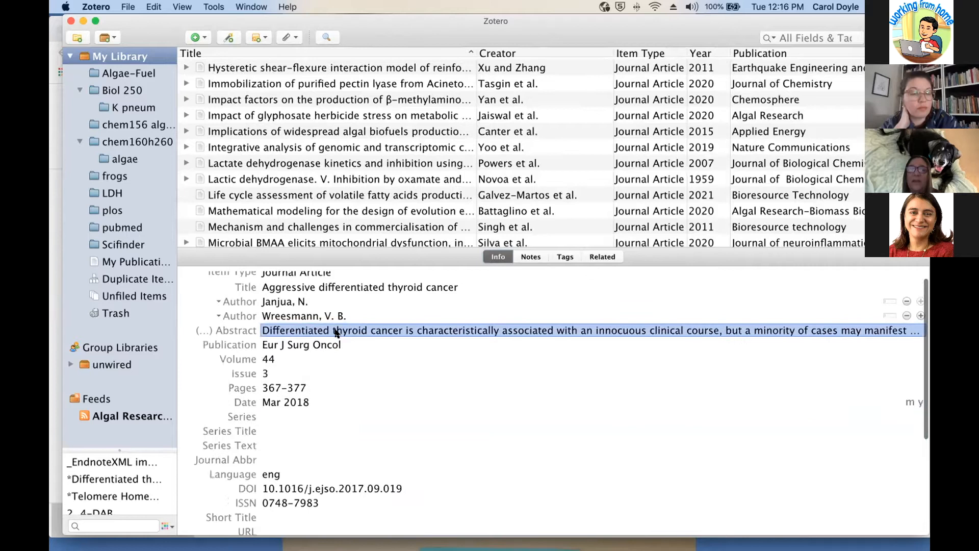
Step: Review the thyroid cancer article's remaining fields, down to the date added and modified
scroll(341, 372, down, 2)
scroll(342, 371, down, 5)
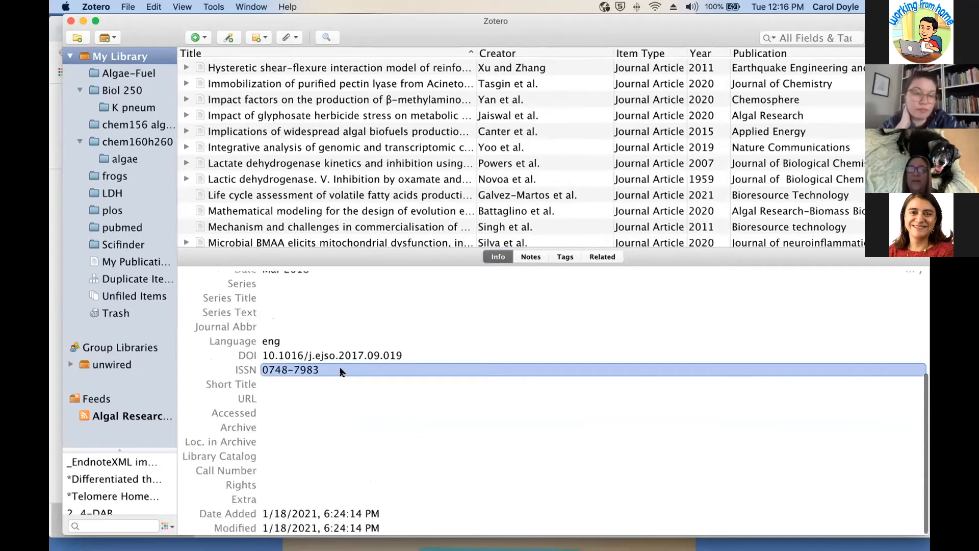
scroll(342, 370, up, 8)
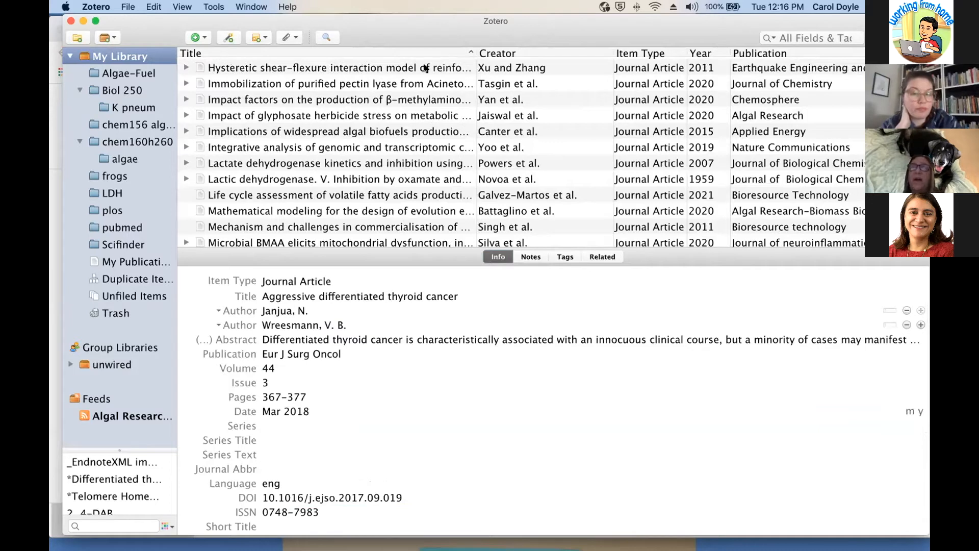
Step: Sort the library's items by title, switching between descending and ascending order
scroll(261, 59, up, 15)
click(247, 51)
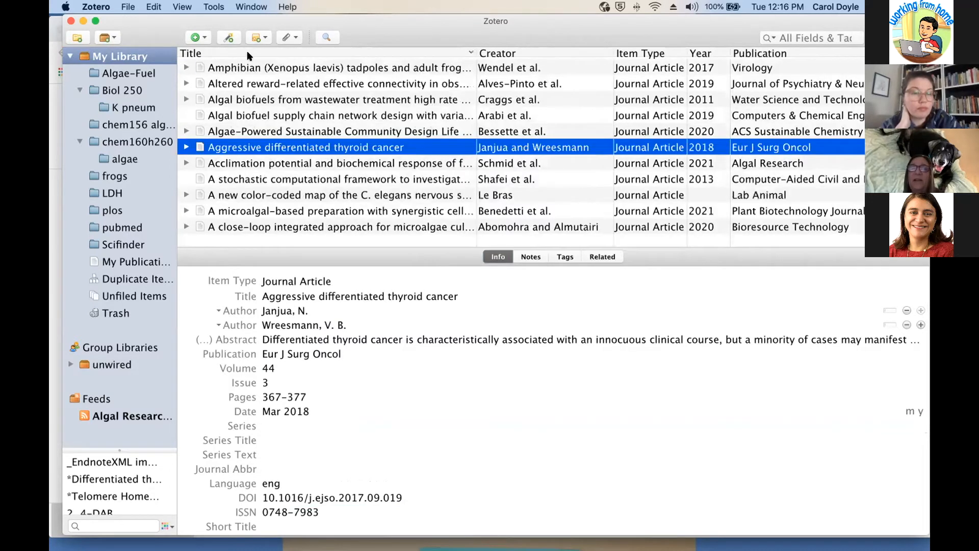
click(226, 51)
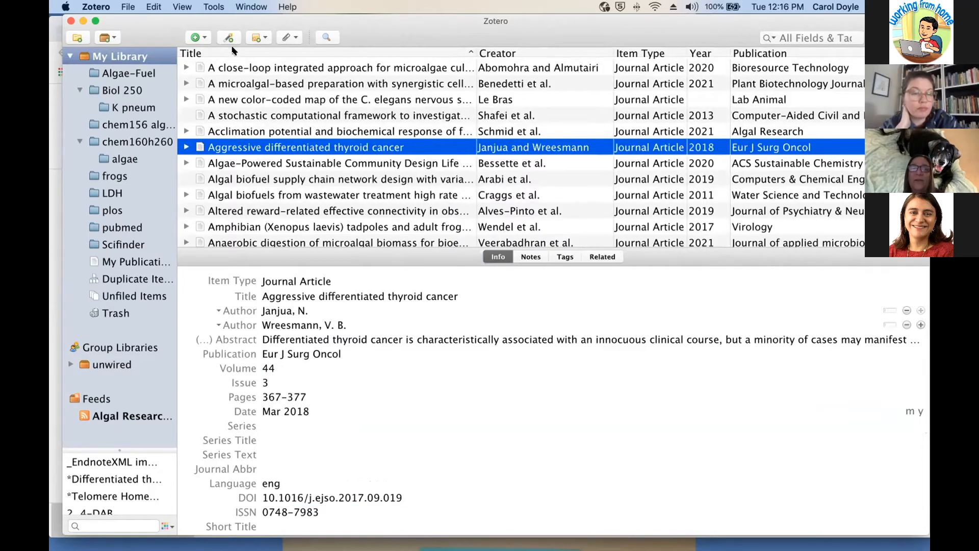
click(235, 51)
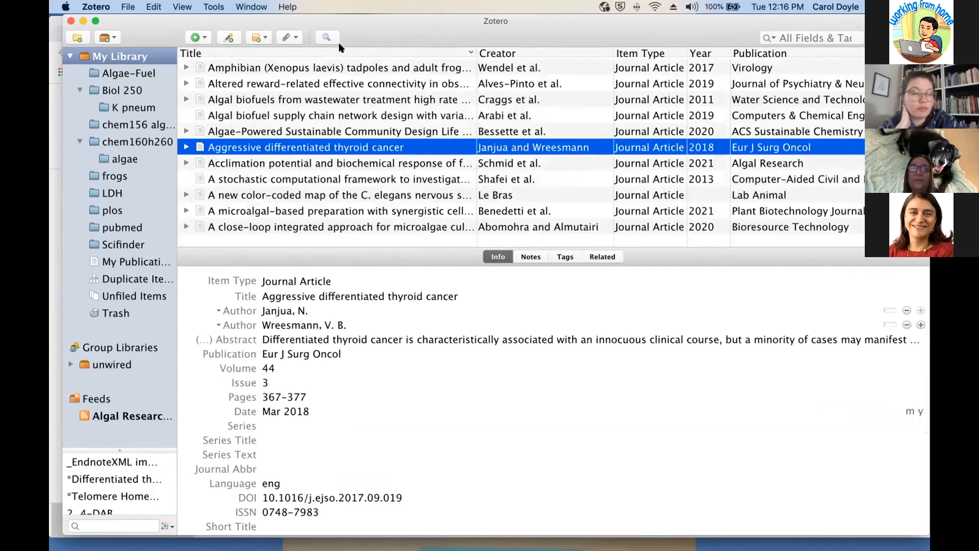
Step: Sort the library's items by creator, reverse the order, and return it to ascending
click(503, 53)
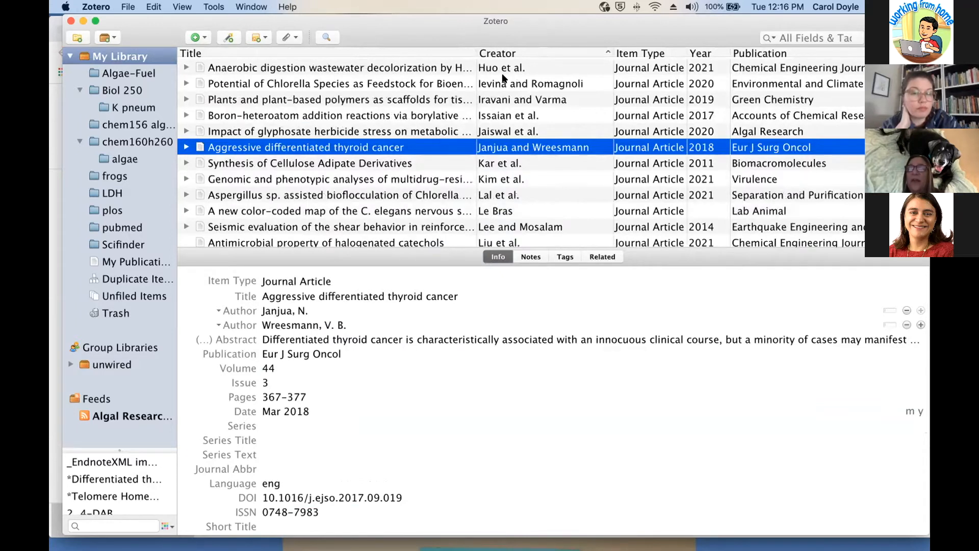
scroll(503, 79, down, 5)
scroll(502, 77, up, 15)
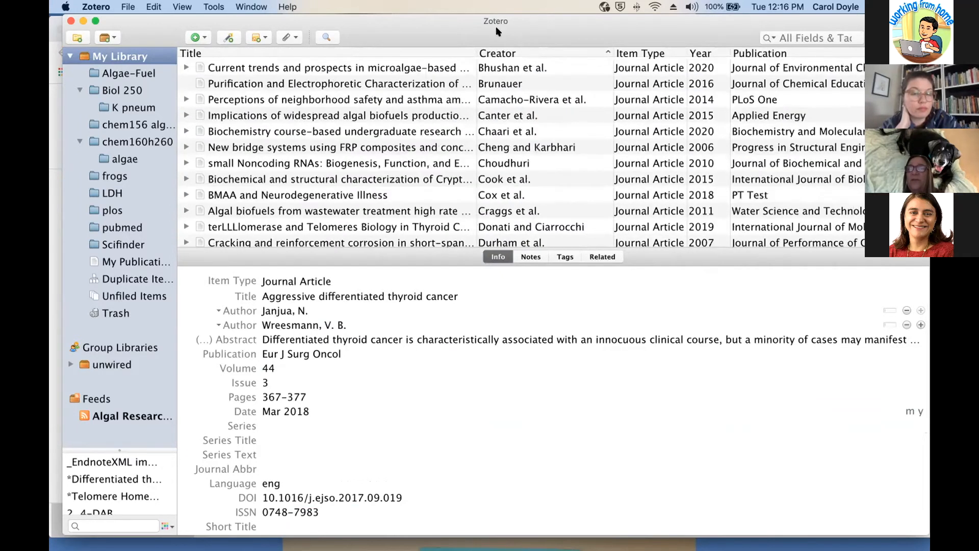
click(502, 54)
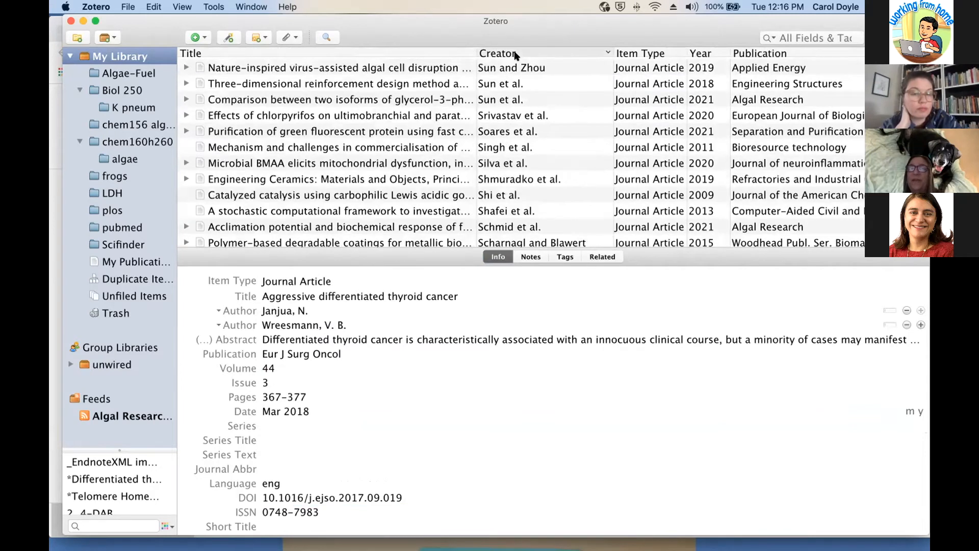
click(516, 53)
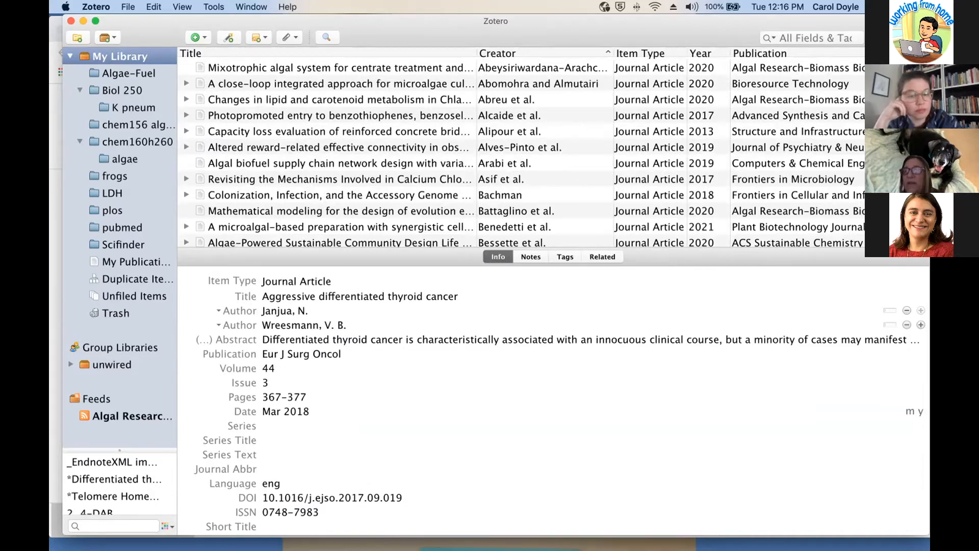
Step: Expand and collapse the "Revisiting the Mechanisms" and "Altered reward-related effective connectivity" articles to view their notes and attachments
click(186, 179)
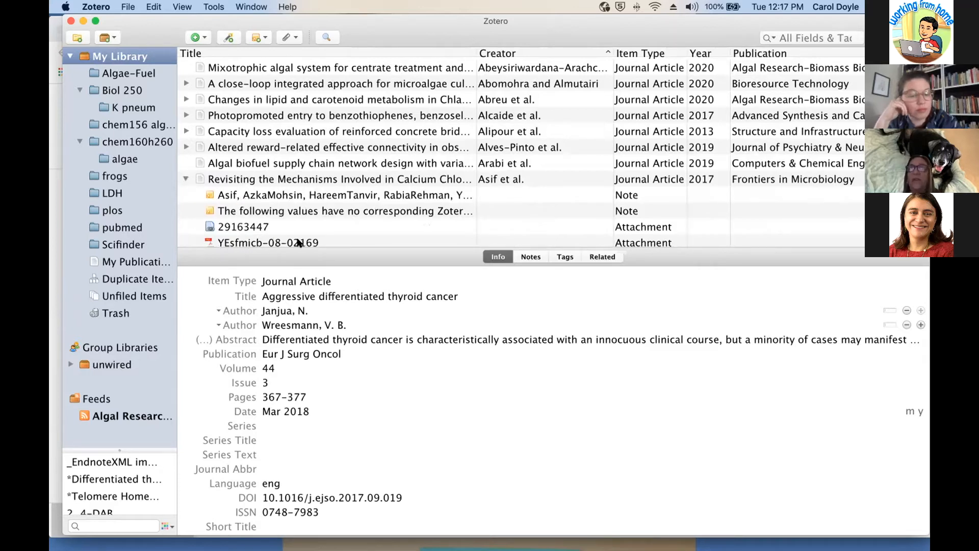
click(185, 177)
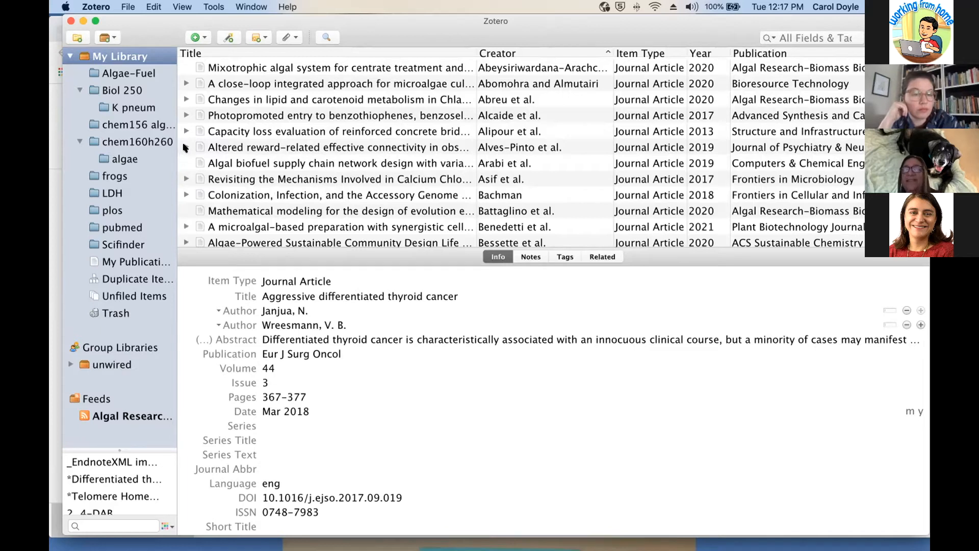
click(186, 147)
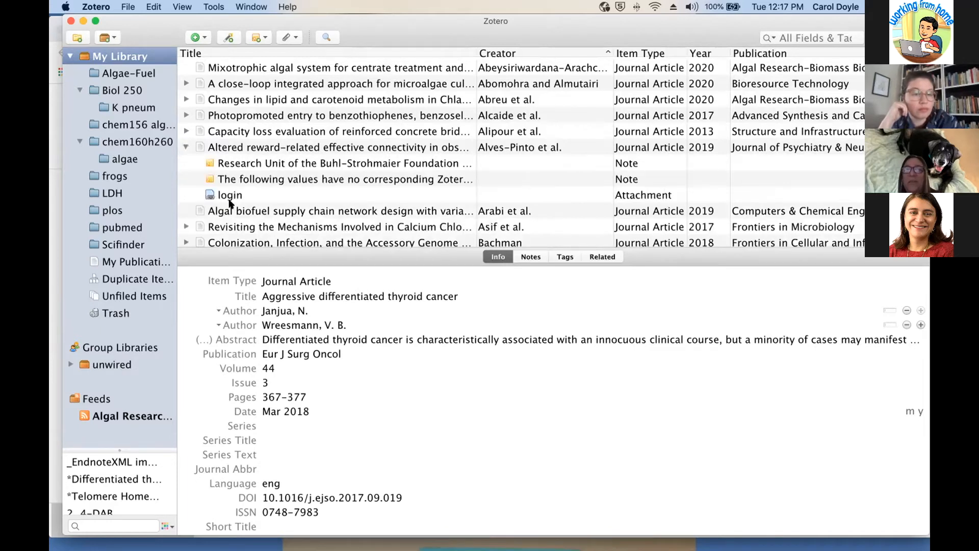
click(185, 147)
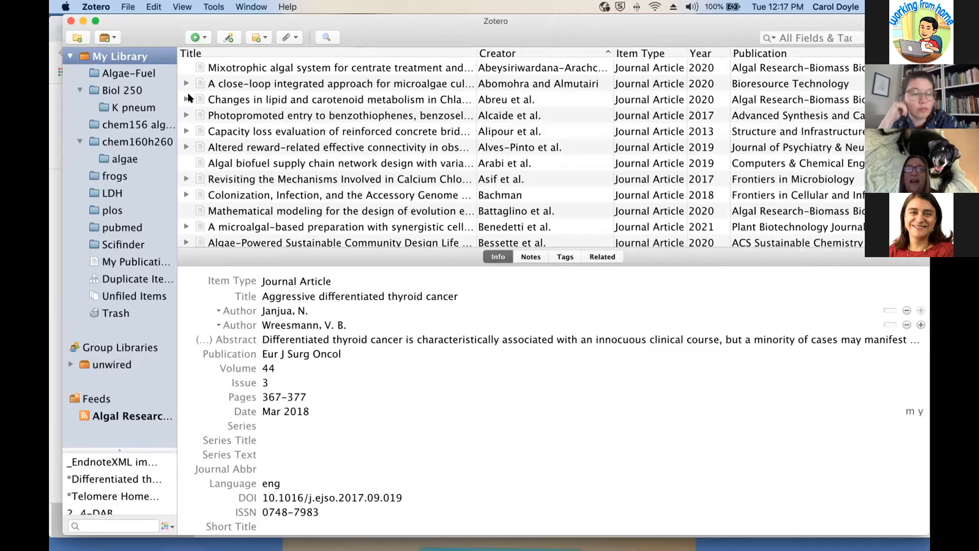
Step: Sort the items by title in ascending order and expand the "A microalgal-based preparation" article to show its attachment
click(237, 53)
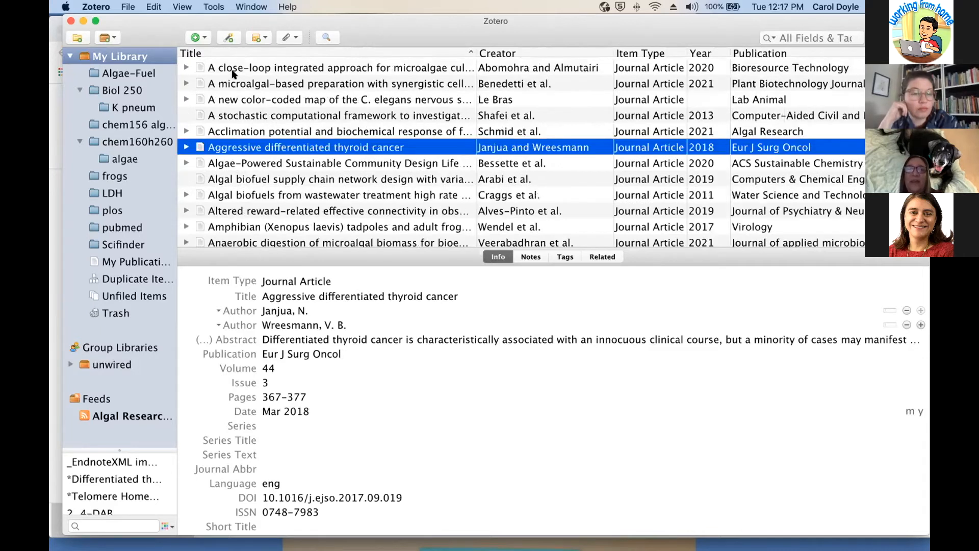
click(228, 131)
click(227, 115)
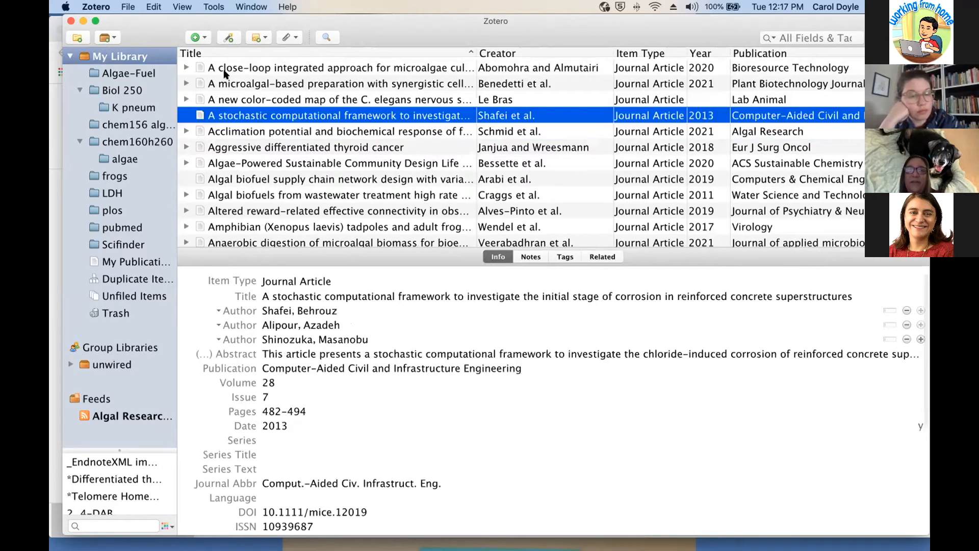
click(275, 82)
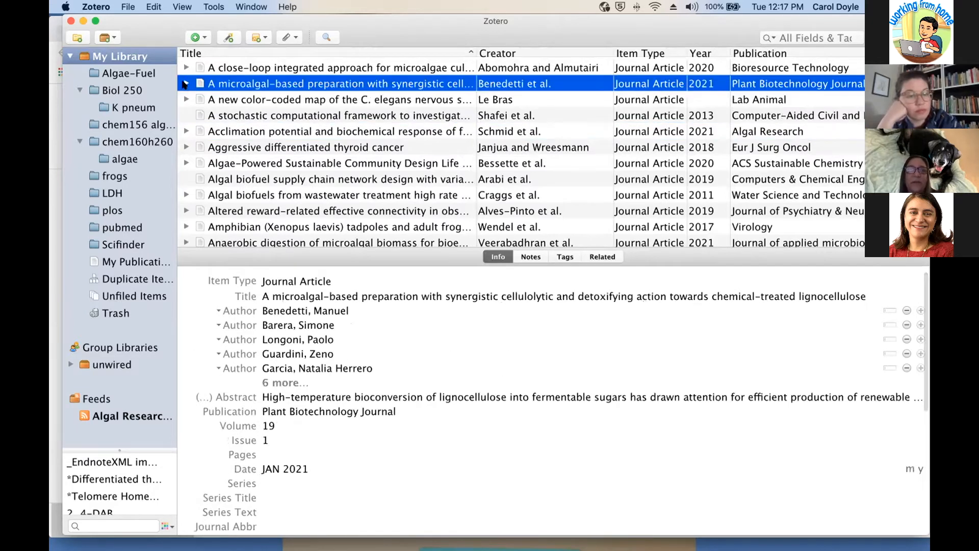
click(186, 84)
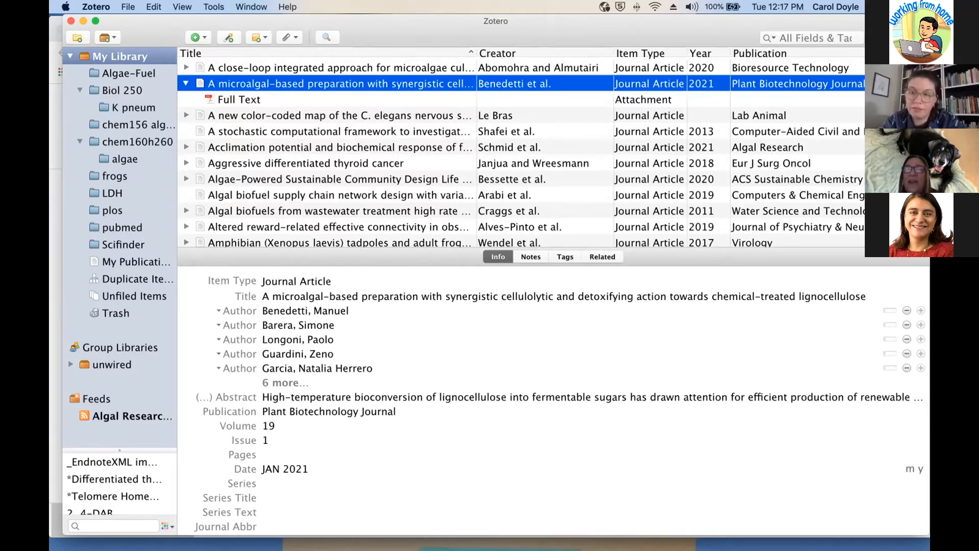
Step: Add the Date Added column to the item list and move the Year column ahead of Item Type
click(925, 53)
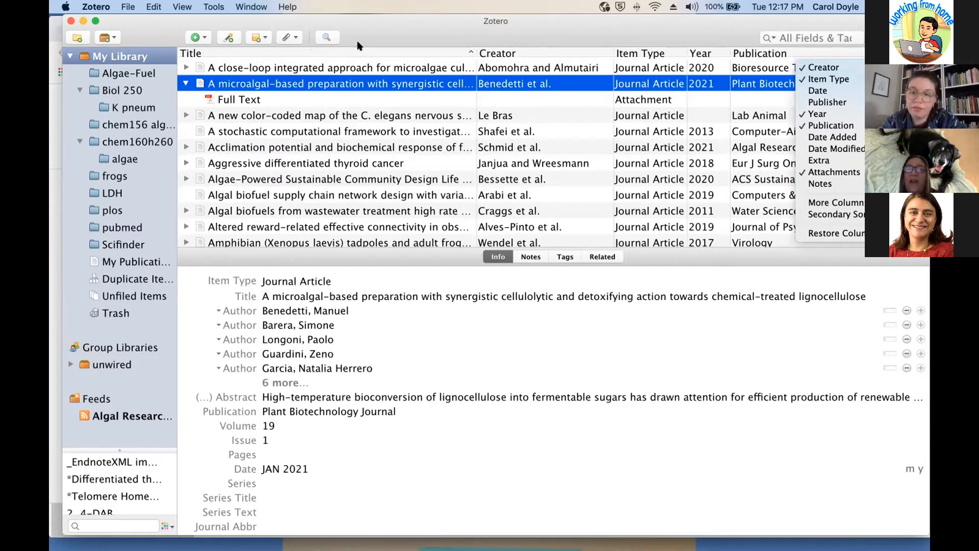
click(840, 138)
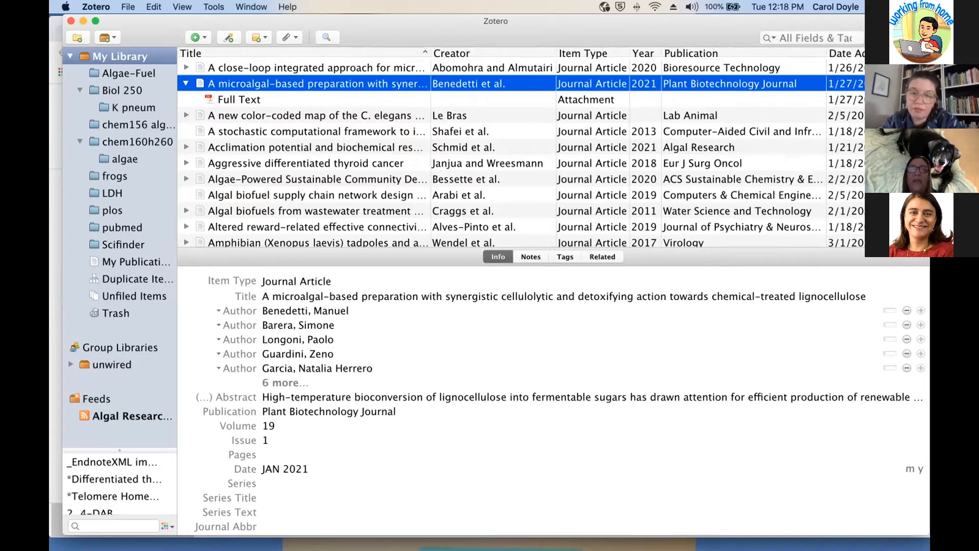
right_click(797, 55)
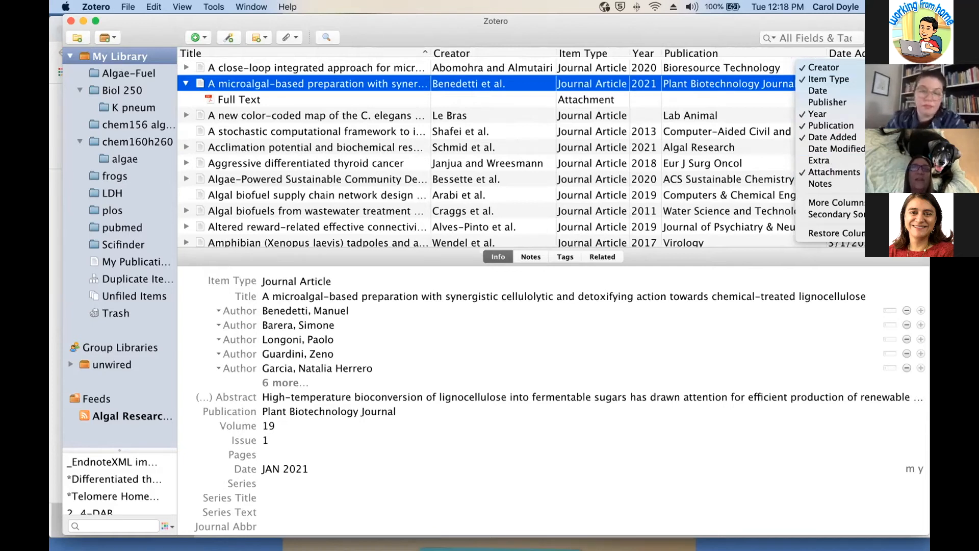
click(741, 56)
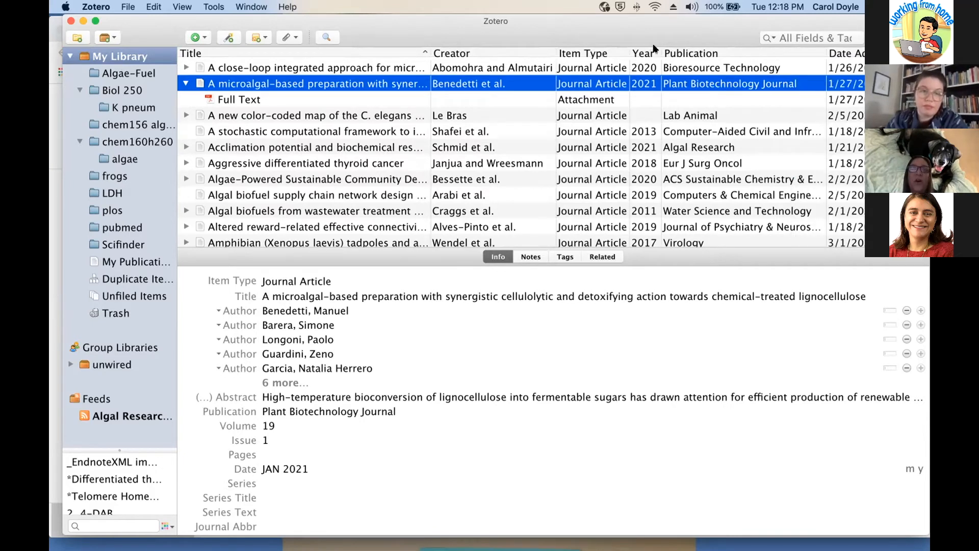
drag(644, 53, 585, 54)
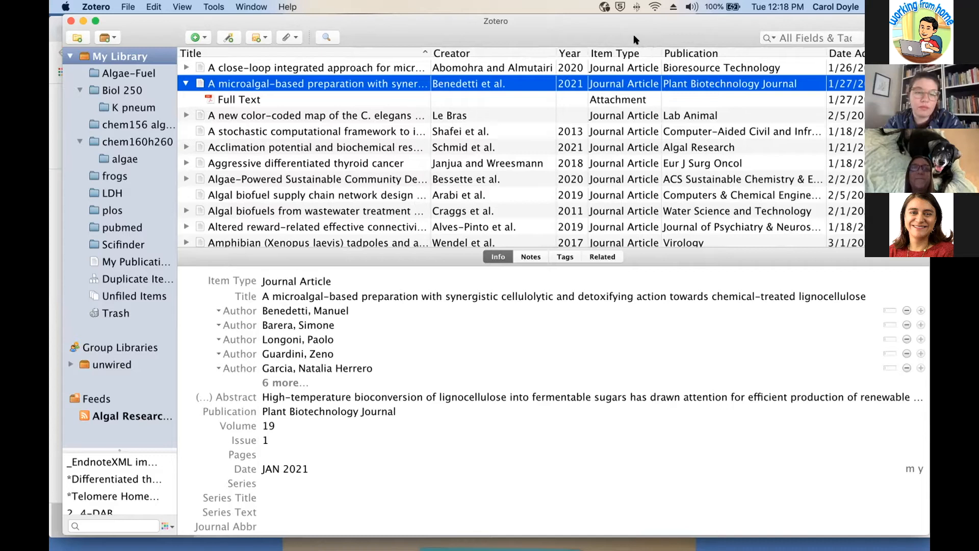
Step: Create a new collection named "Public Health" in My Library
click(77, 38)
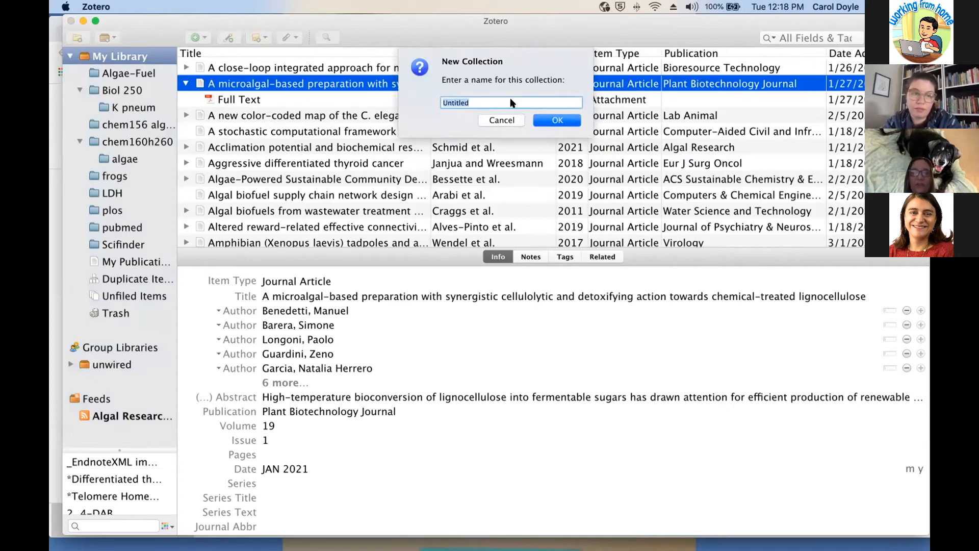
text(Public Health)
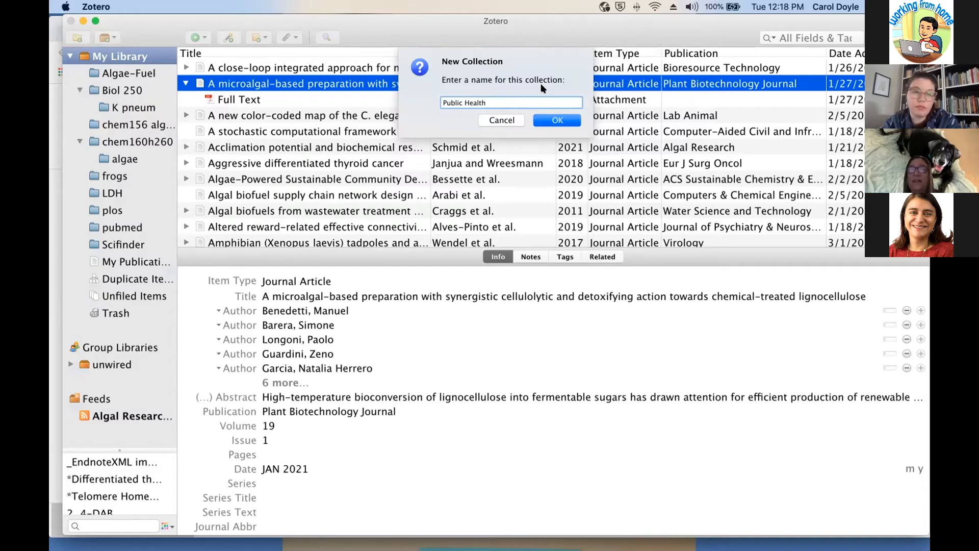
click(560, 119)
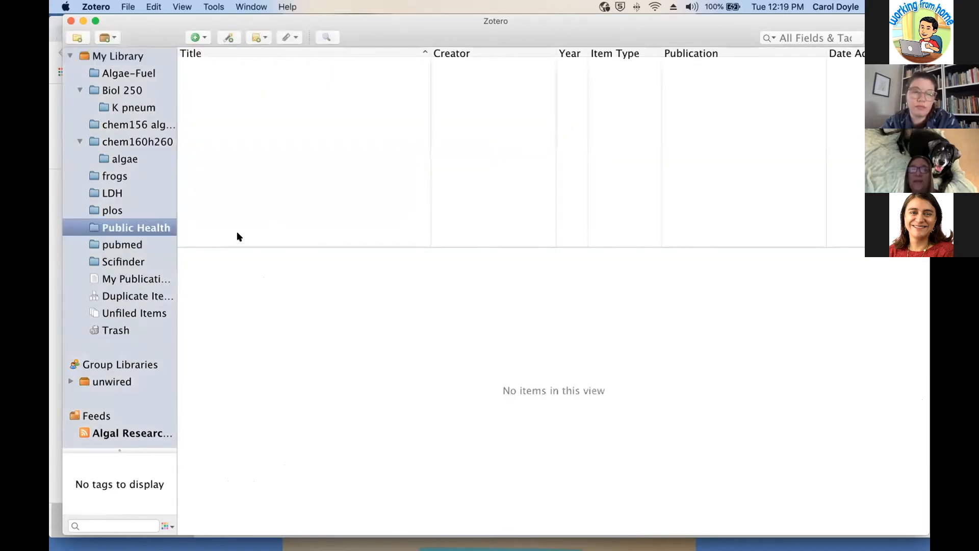
click(136, 229)
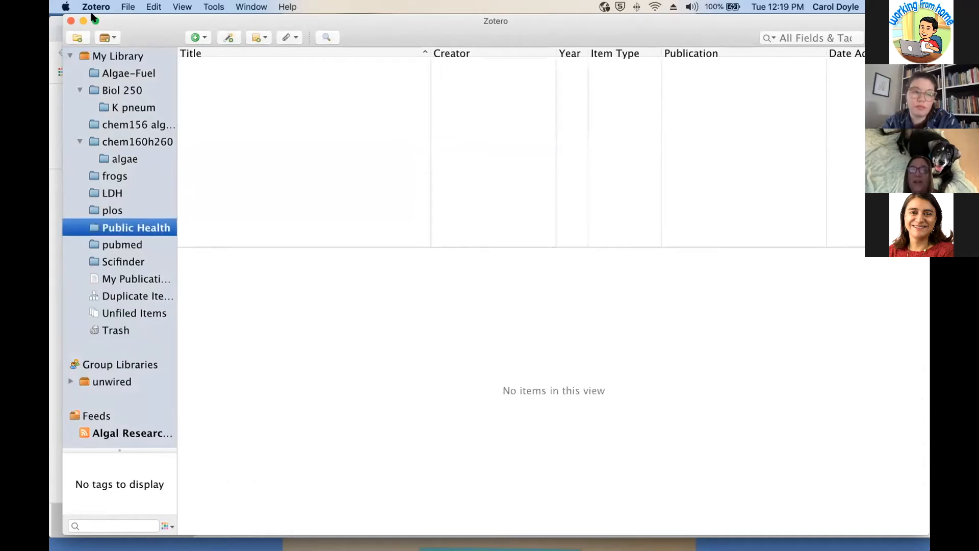
click(76, 37)
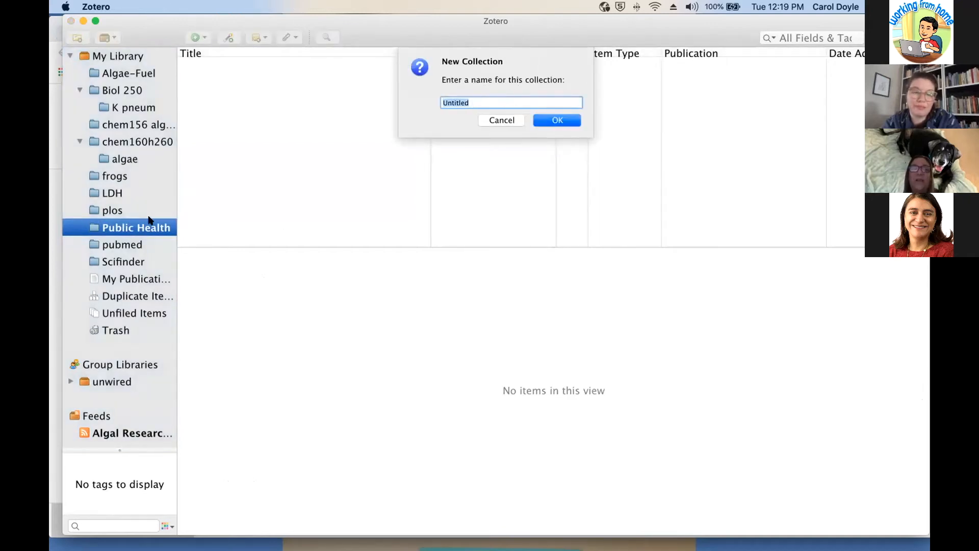
click(507, 120)
Step: Create a new collection named "paper" and move it inside the Public Health collection
click(144, 228)
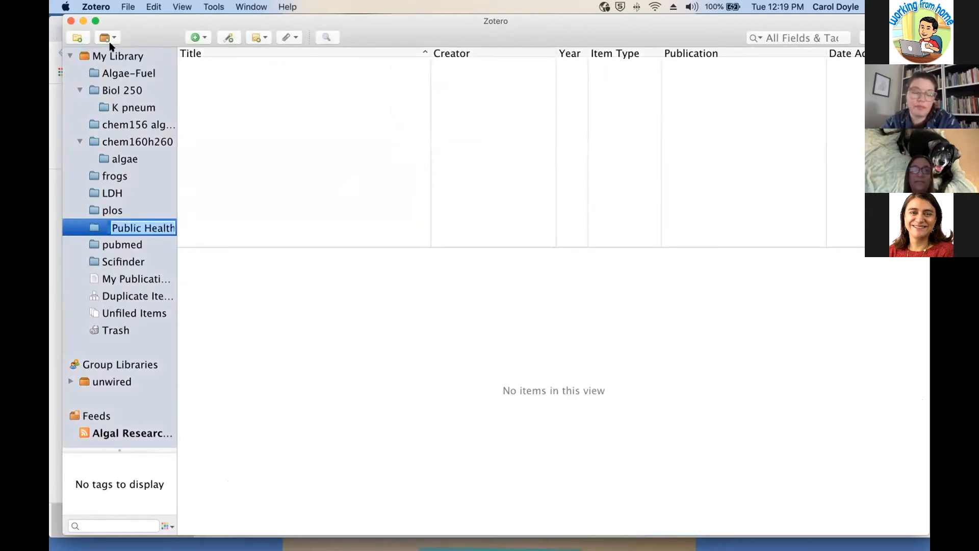
click(81, 37)
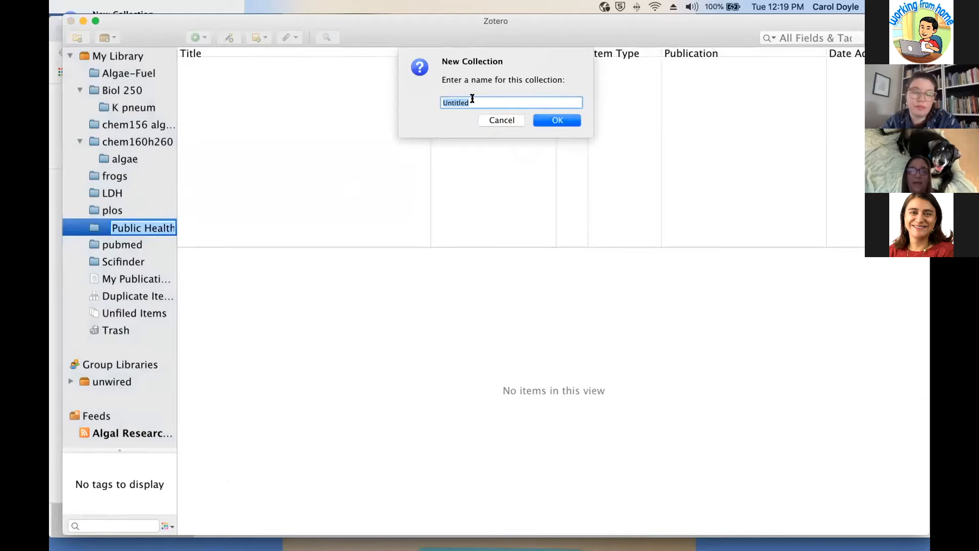
text(paper)
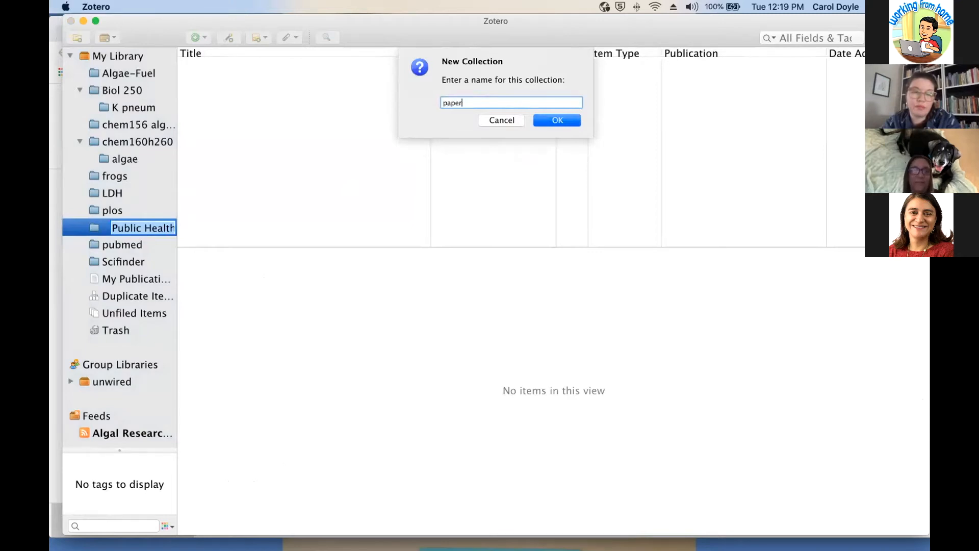
key(Return)
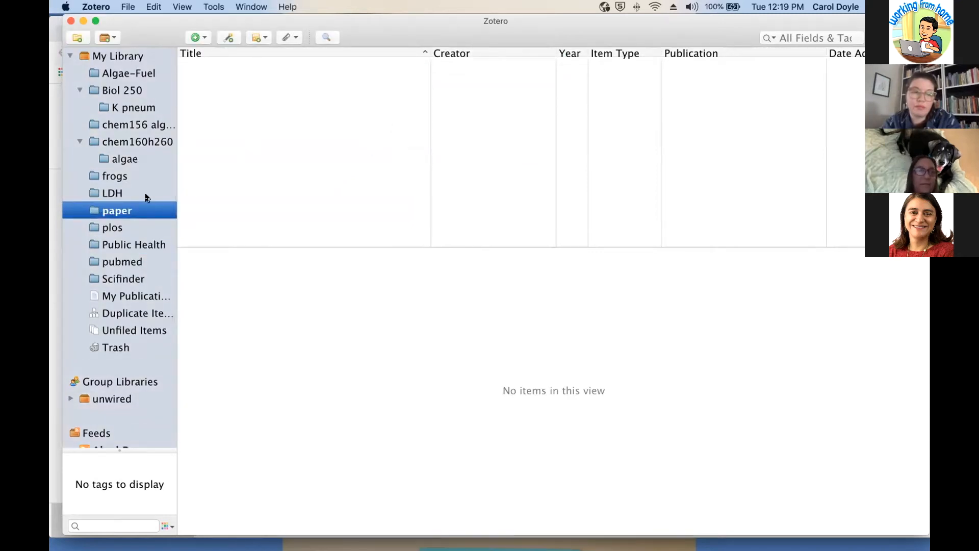
mouse_move(115, 210)
mouse_down()
mouse_move(115, 247)
mouse_move(124, 249)
mouse_up()
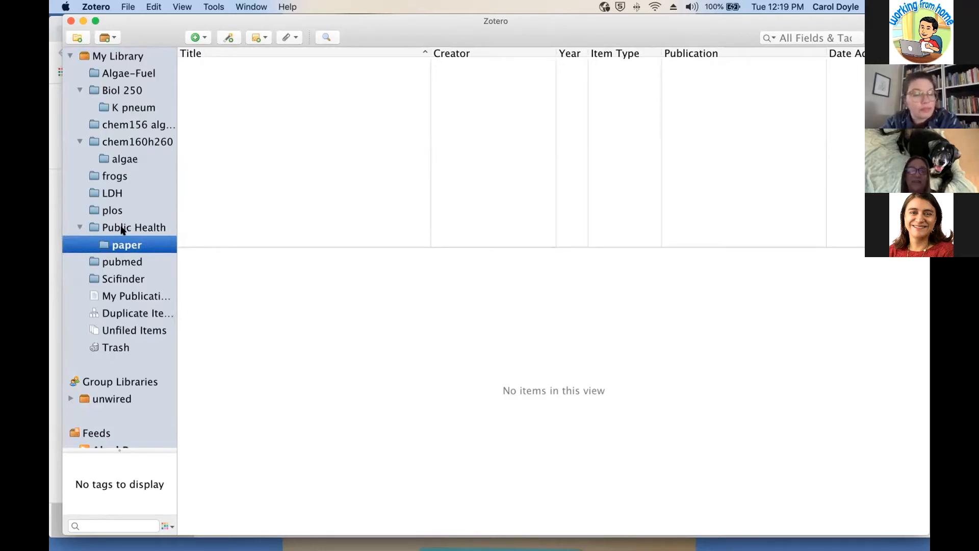
Step: Create a subcollection named "paper2" under the Public Health collection
right_click(136, 226)
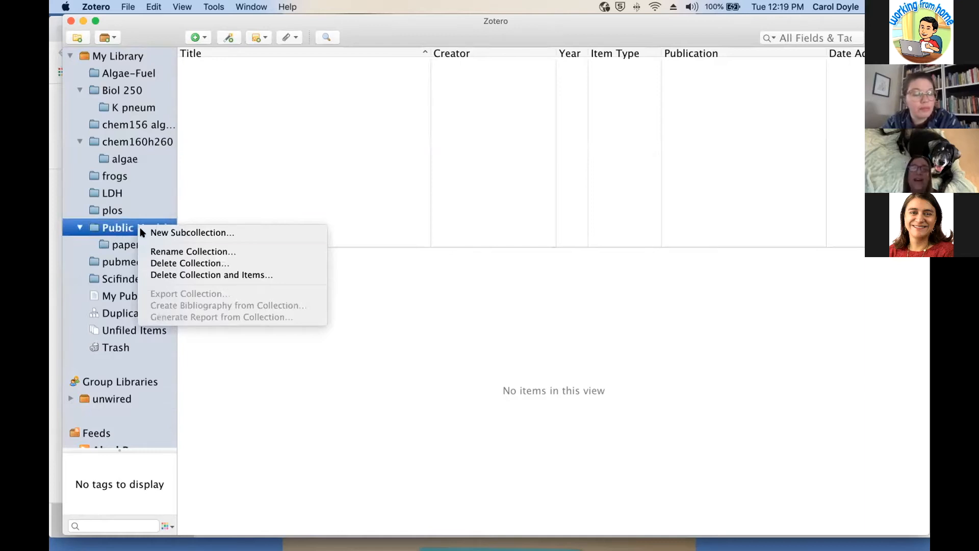
click(174, 234)
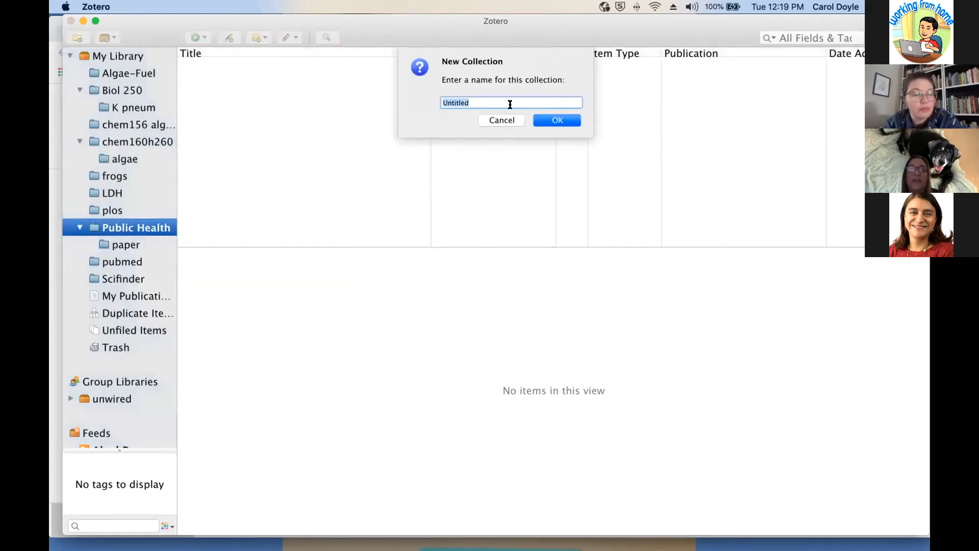
text(paper2)
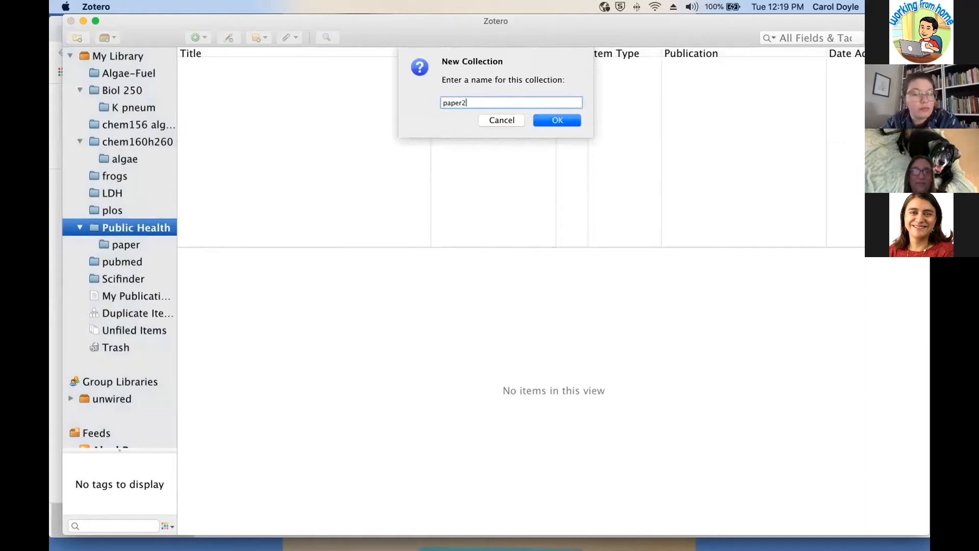
key(Return)
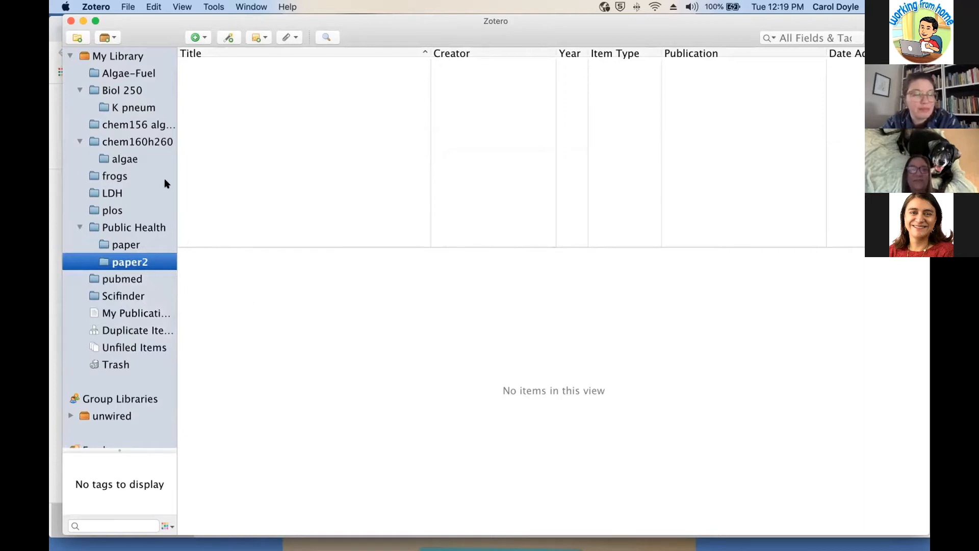
Step: Look through the options for new groups and feeds, new item types, adding items by identifier, and attachments
click(109, 38)
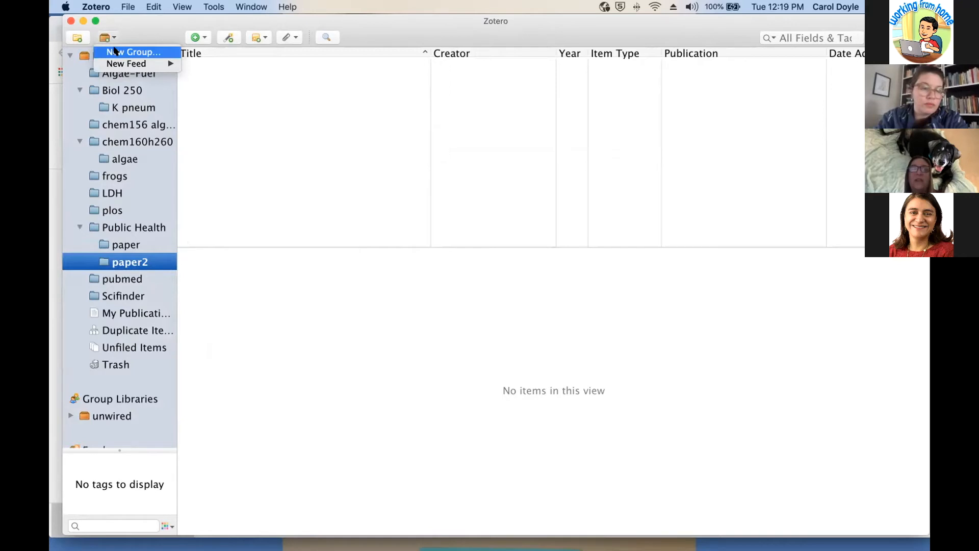
click(203, 36)
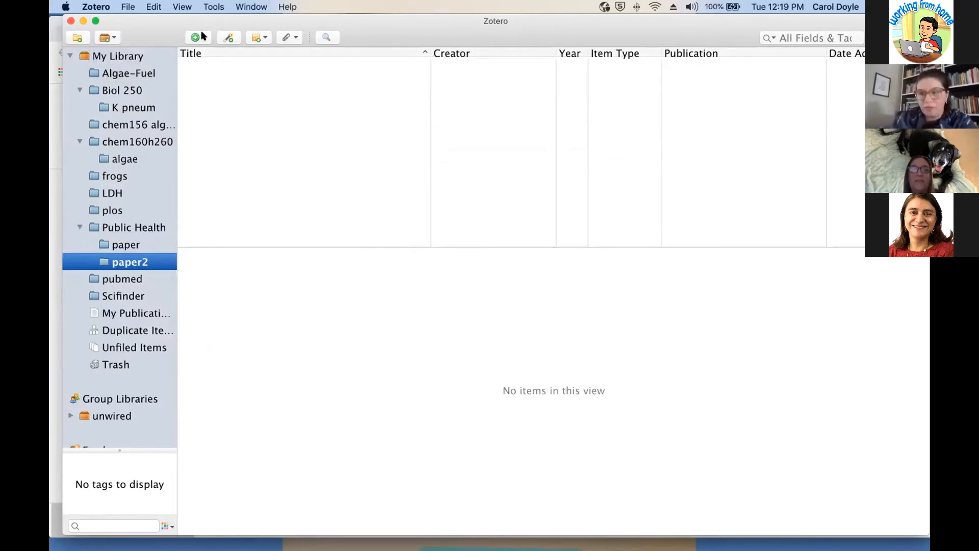
click(202, 37)
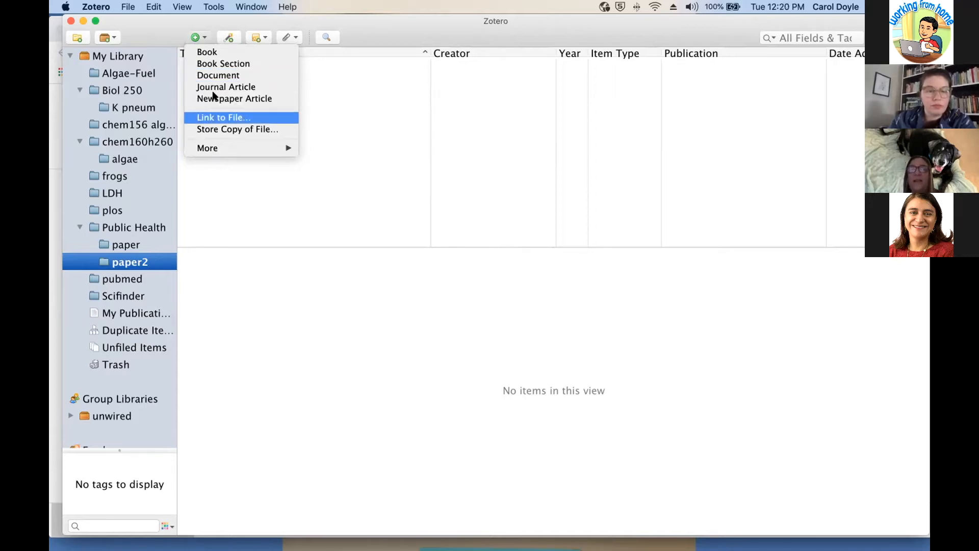
click(233, 35)
click(233, 34)
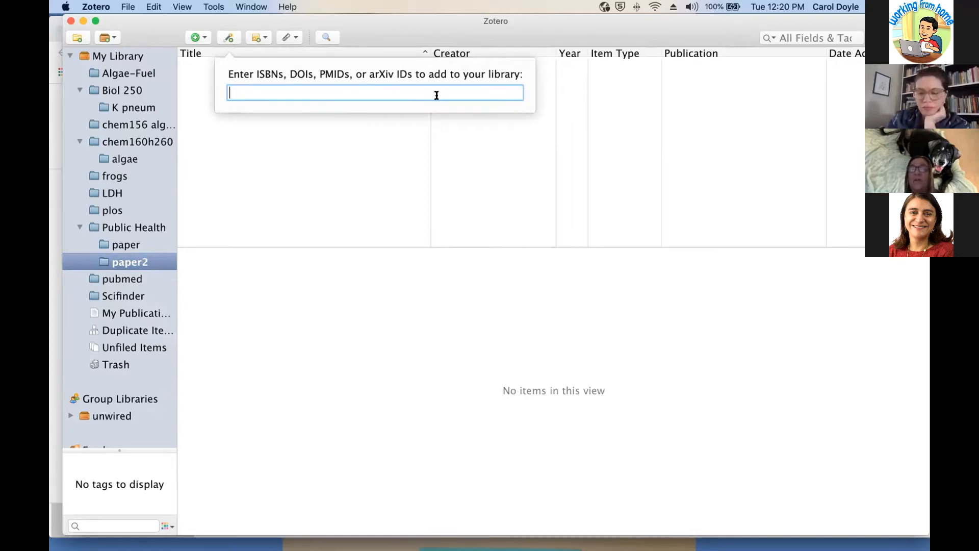
click(264, 38)
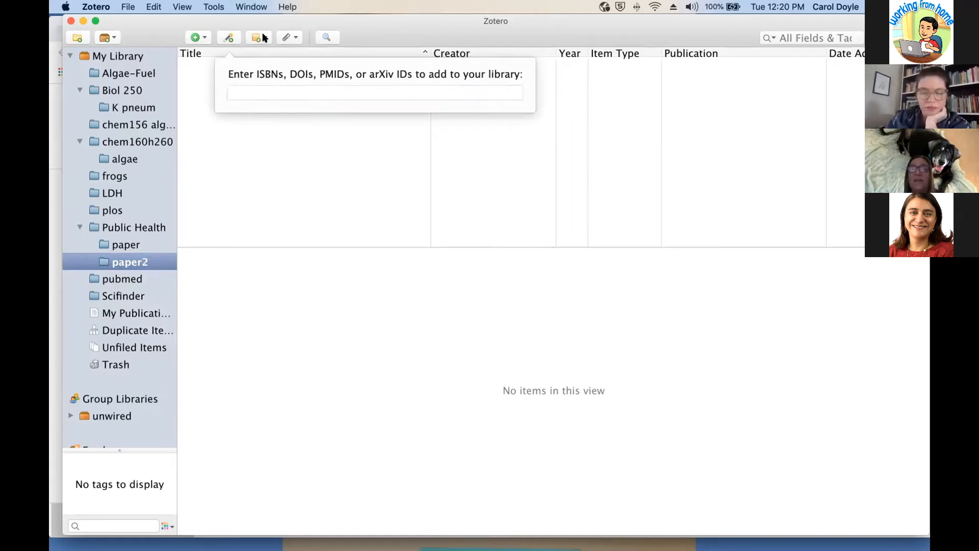
click(298, 38)
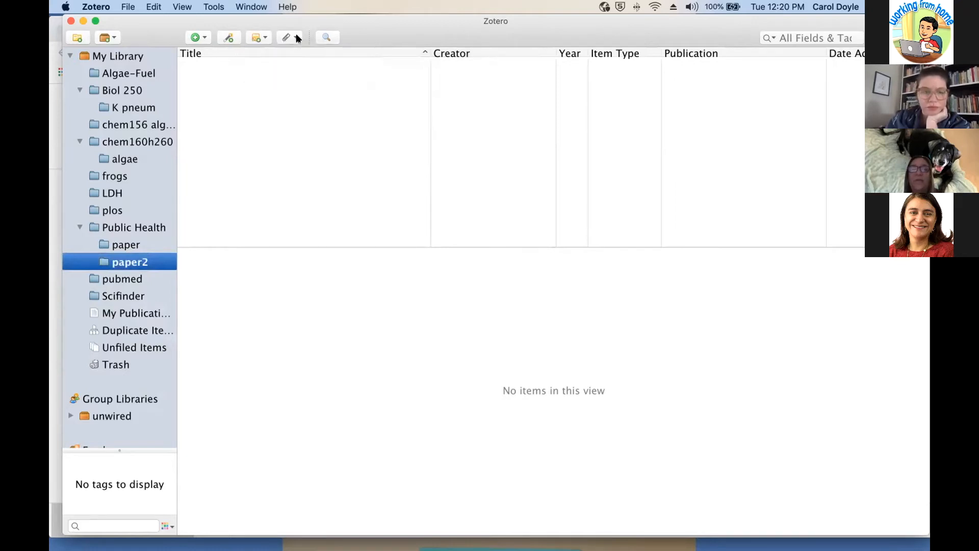
click(296, 38)
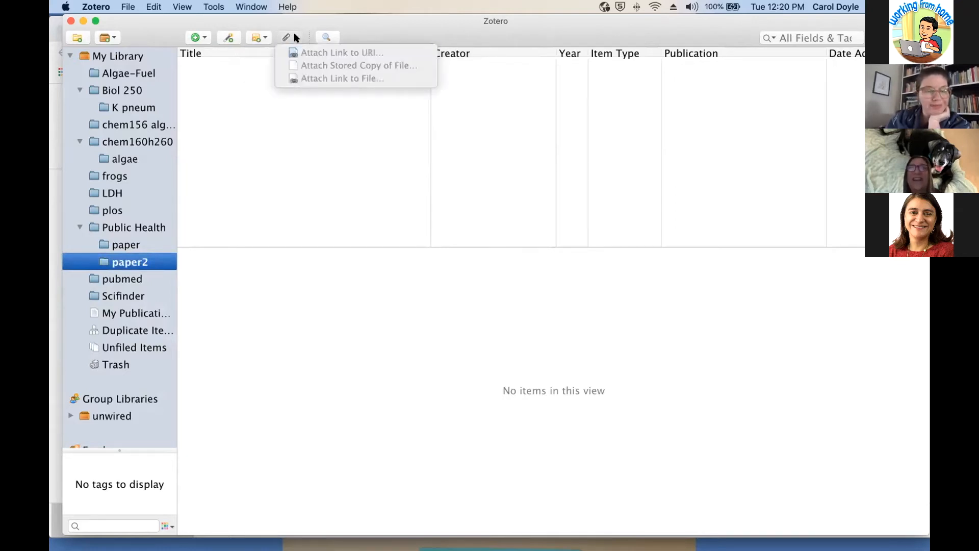
Step: Select the "Filamentous microalgae" article in the Algae-Fuel collection and view its attachment and lookup options
click(115, 75)
click(117, 76)
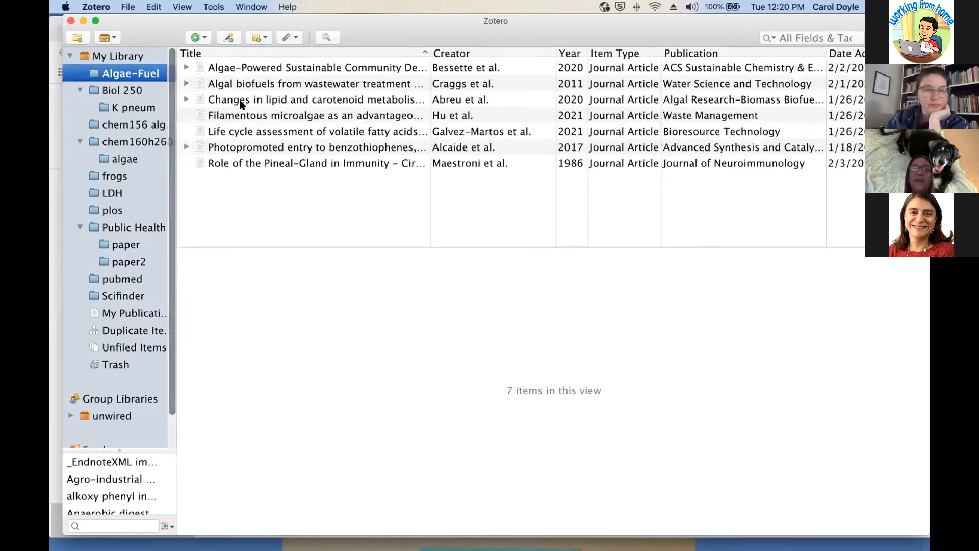
click(245, 116)
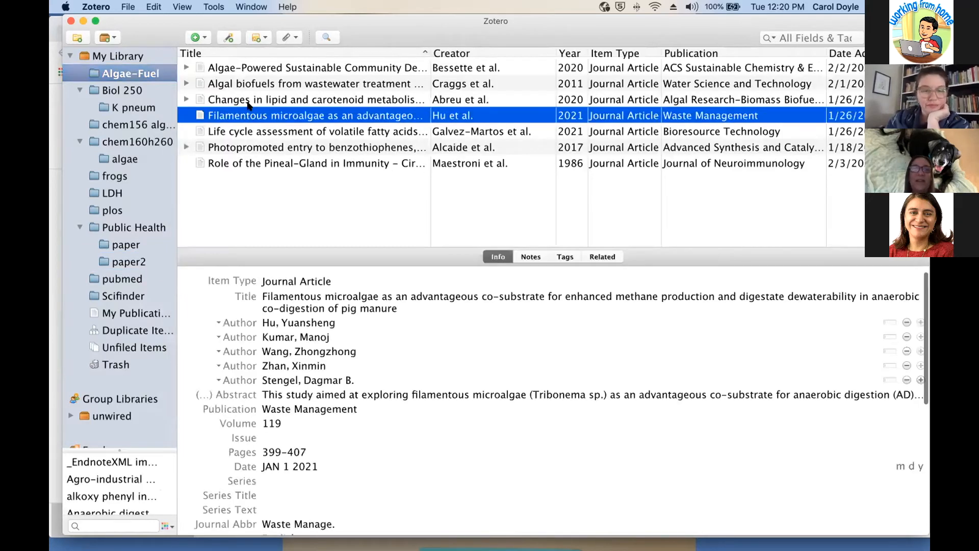
click(294, 39)
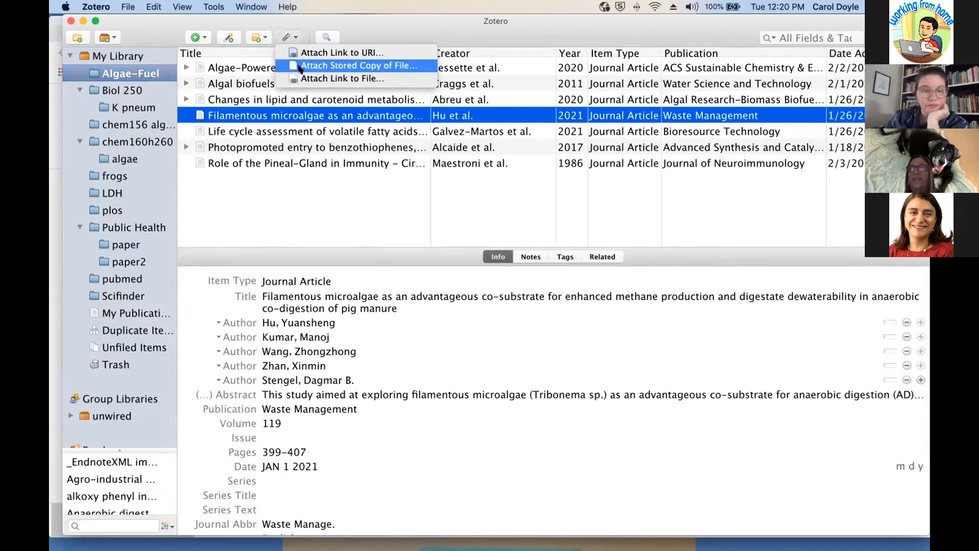
click(370, 36)
click(896, 37)
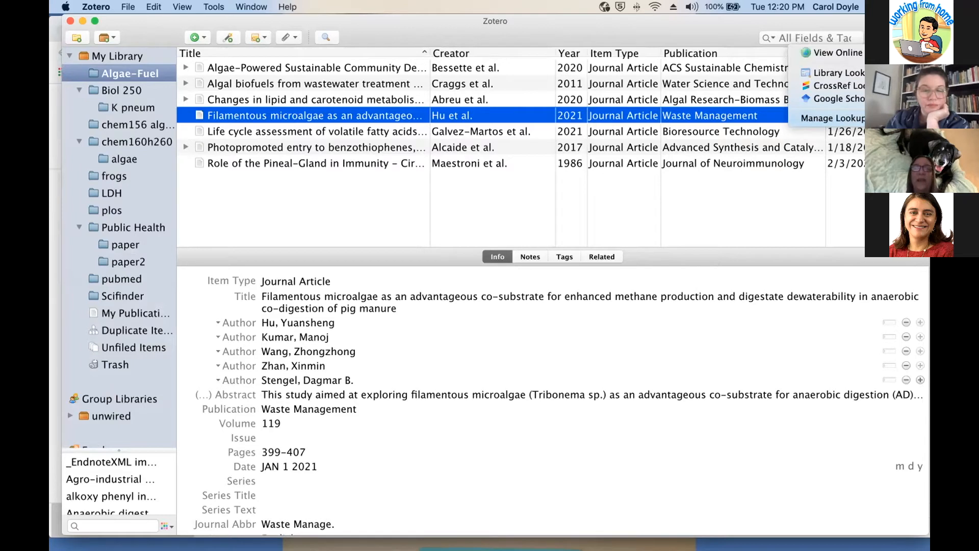
click(920, 38)
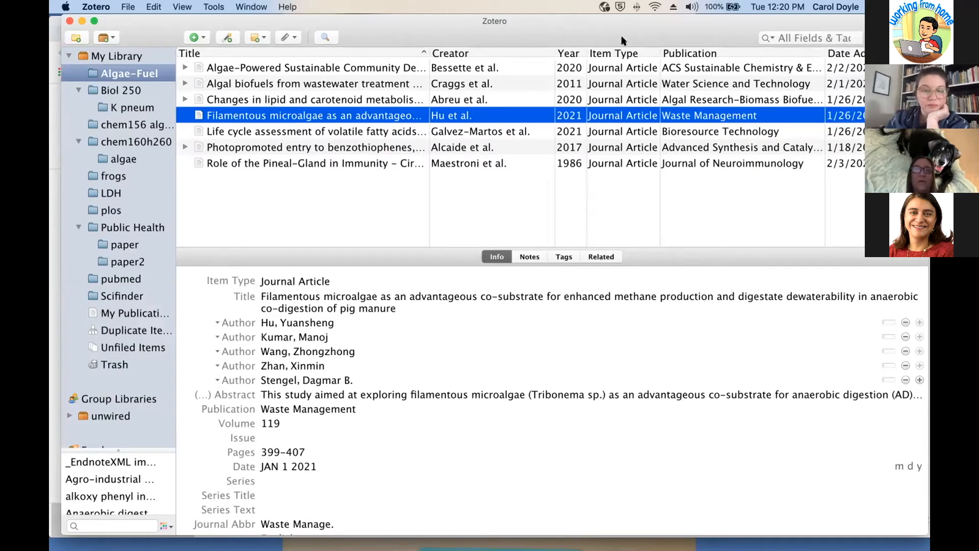
click(571, 361)
click(122, 69)
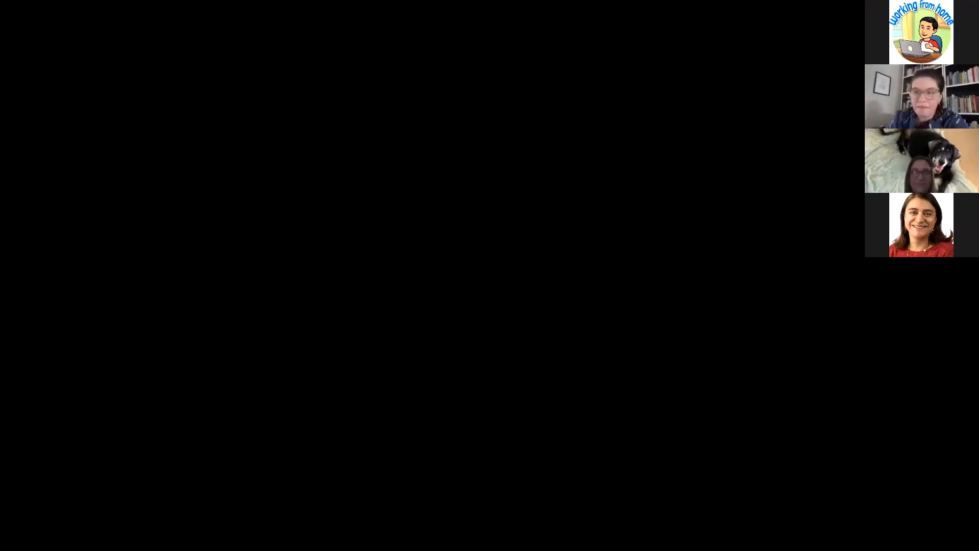
Step: Switch between the Zotero library and Chrome, bringing up the Henry Madden Library home page in the browser
key(ctrl+Right)
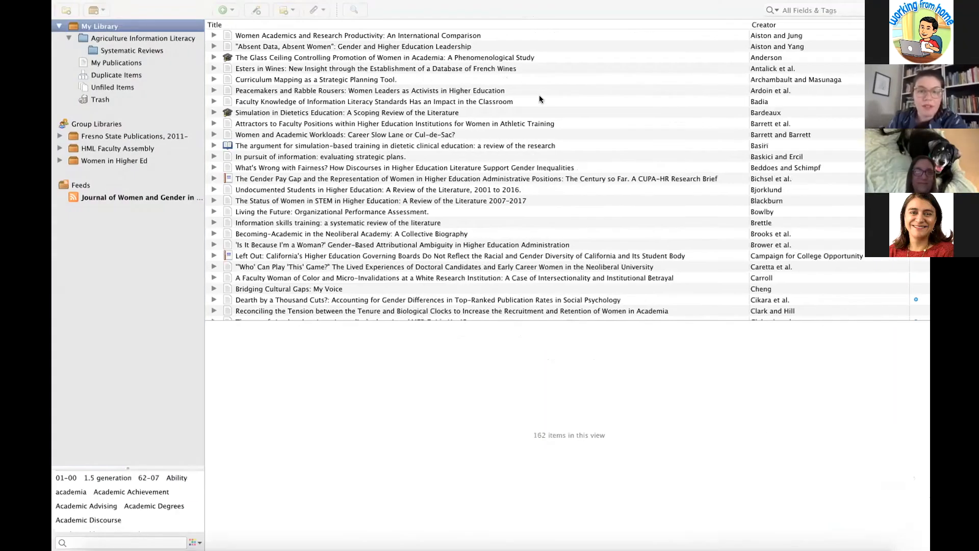
key(ctrl+Right)
key(ctrl+Left)
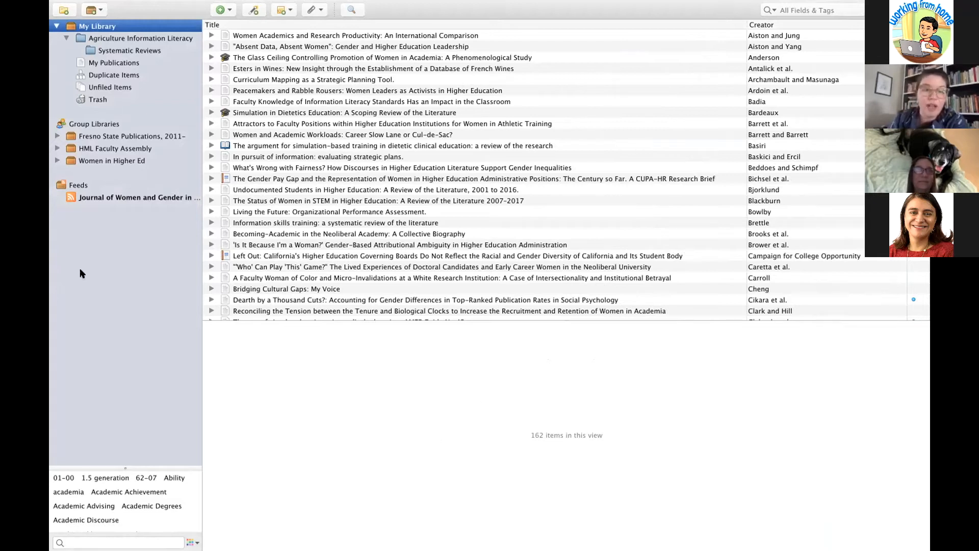
key(ctrl+Right)
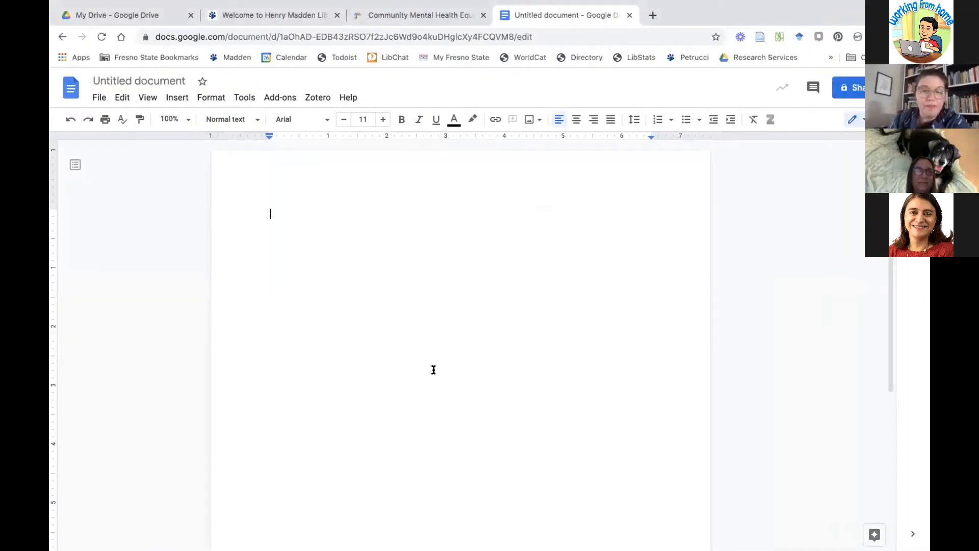
click(221, 25)
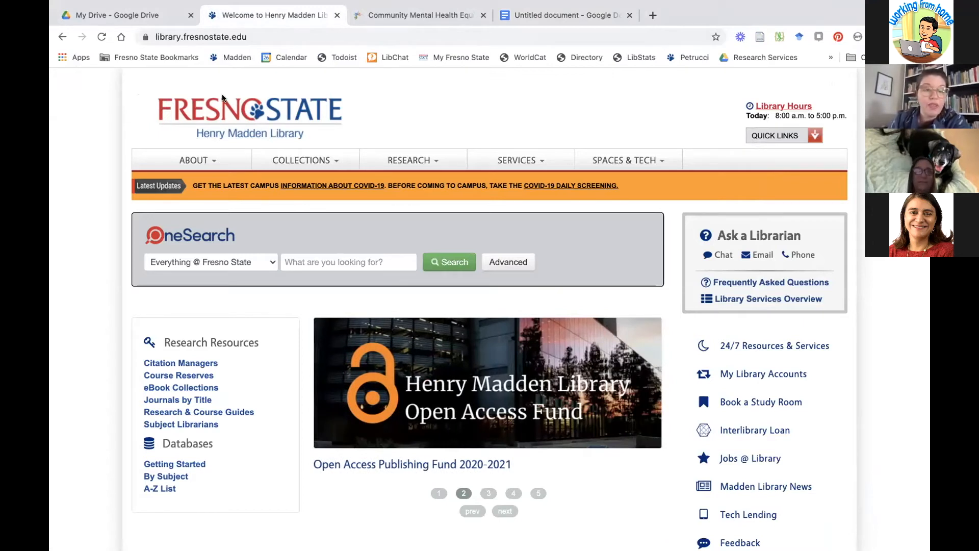
key(ctrl+Left)
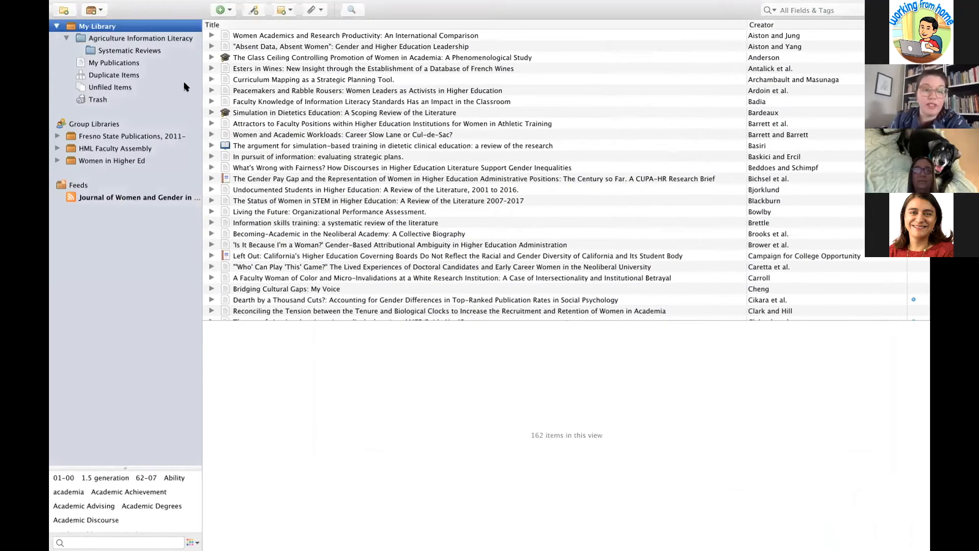
Step: Return to Chrome and view the list of installed browser extensions, including Zotero Connector
key(ctrl+Right)
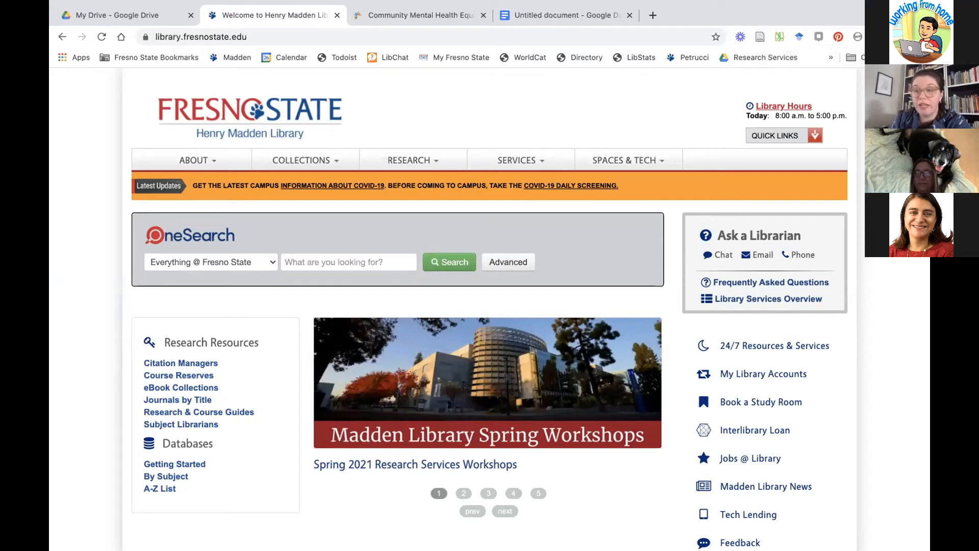
click(877, 36)
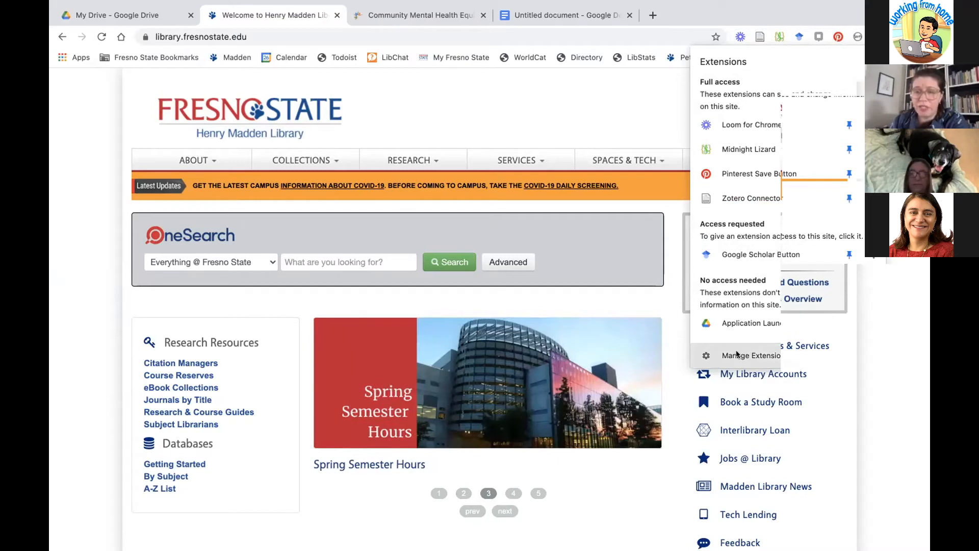
click(508, 95)
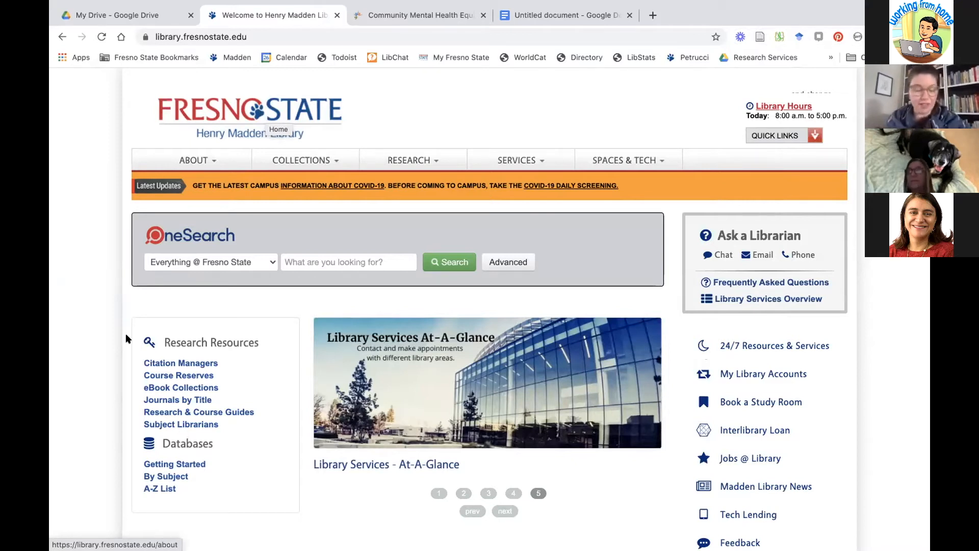
Step: Open the CINAHL Plus with Full Text database from the library's A-Z database list, under the letter C
scroll(123, 461, down, 1)
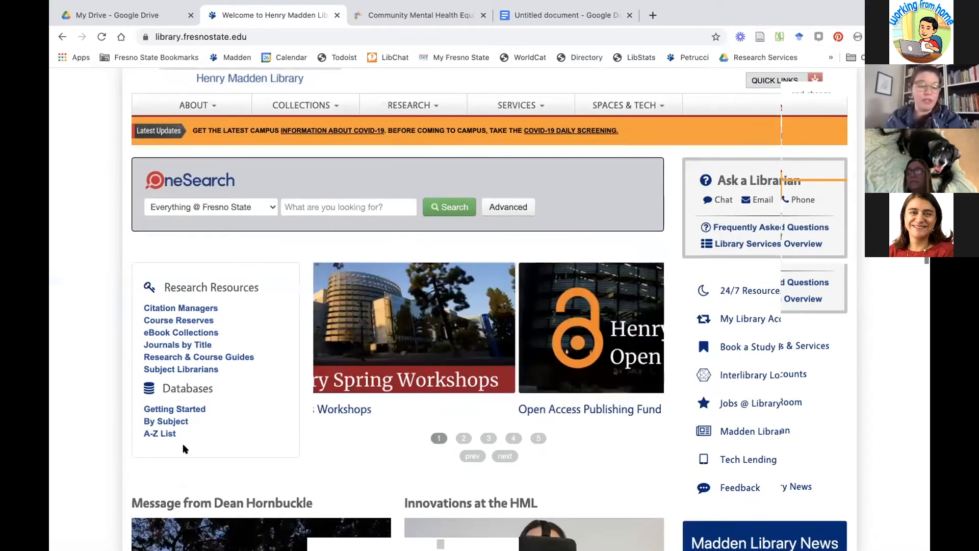
click(156, 433)
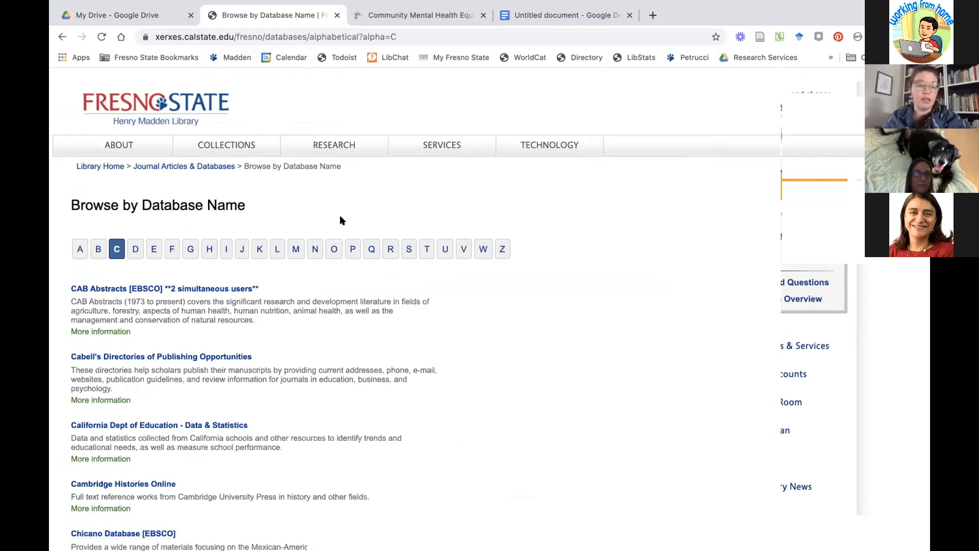
scroll(340, 216, down, 7)
scroll(314, 417, down, 5)
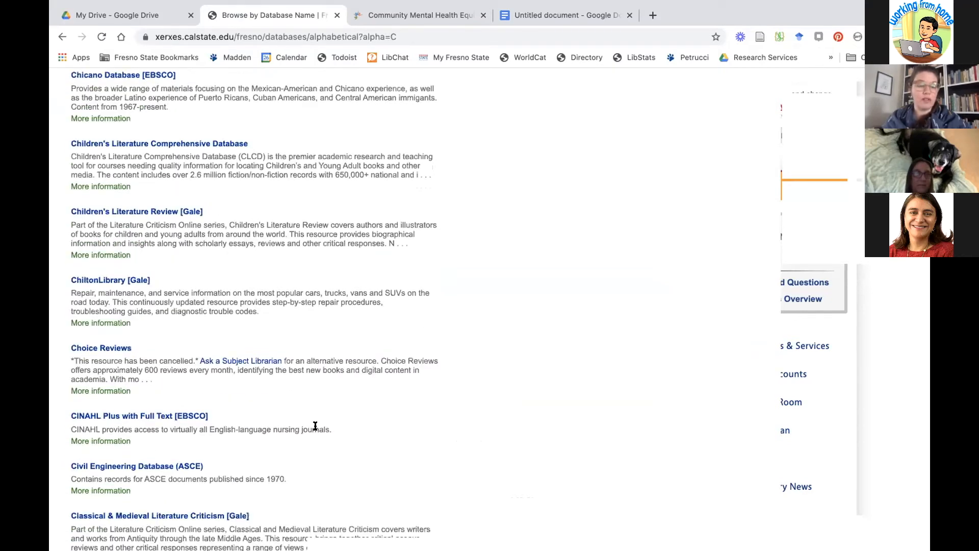
scroll(315, 426, down, 7)
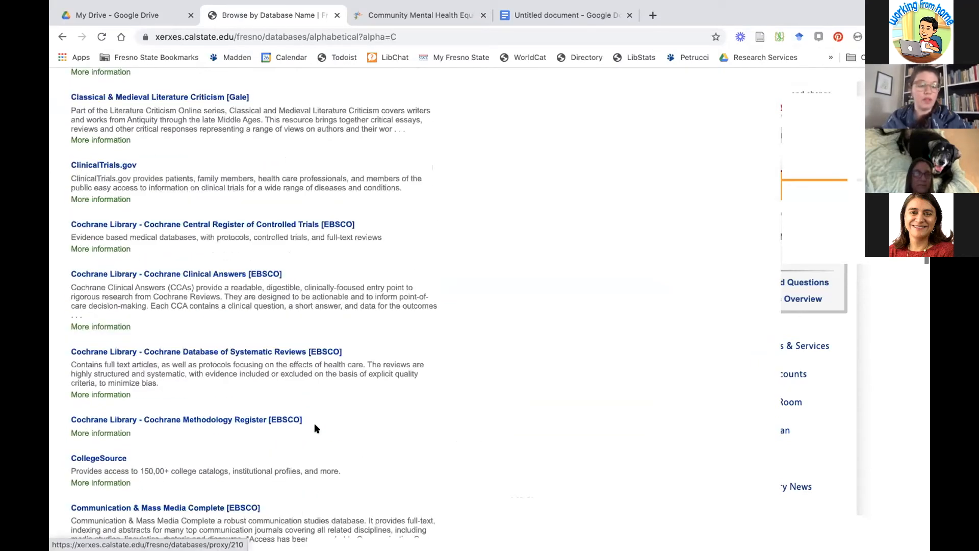
scroll(287, 342, up, 6)
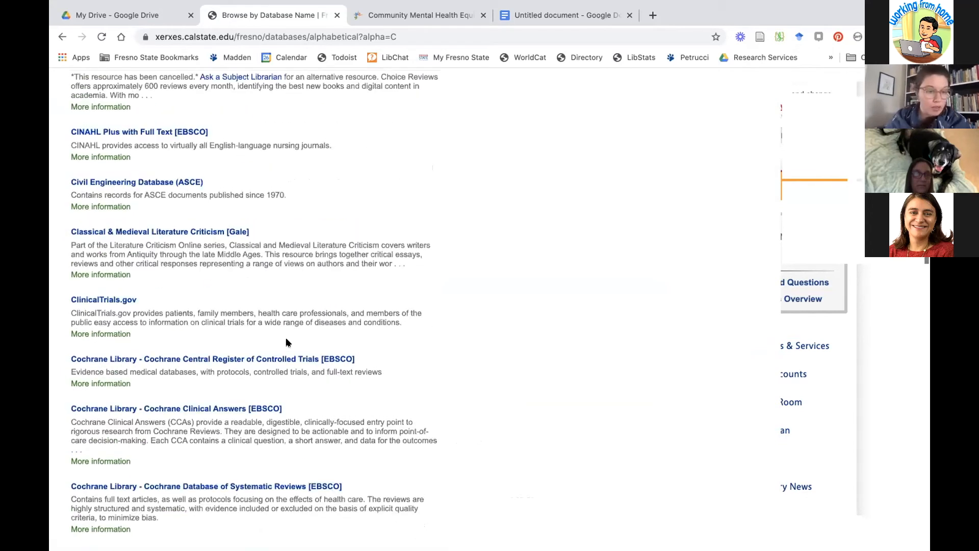
click(200, 182)
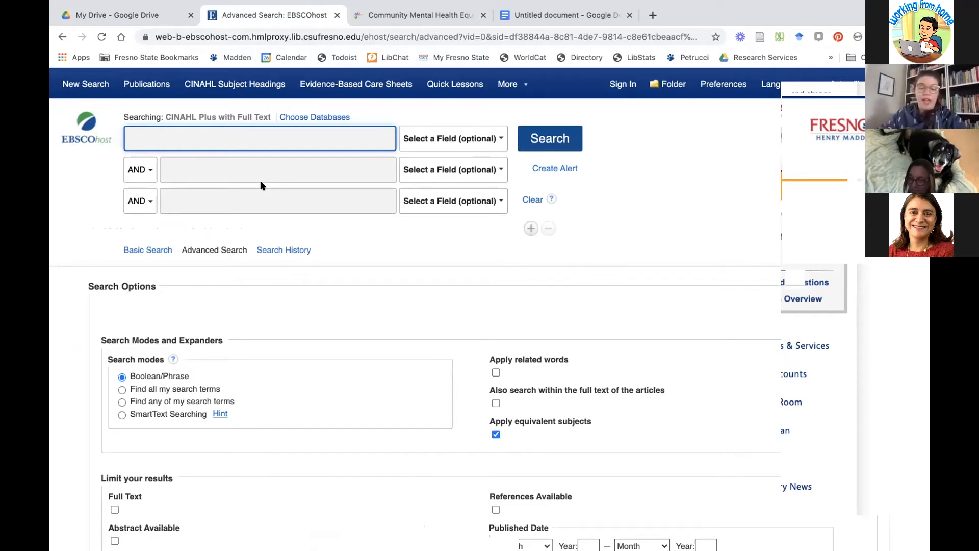
Step: Search the CINAHL Plus with Full Text database for "community health"
text(comm)
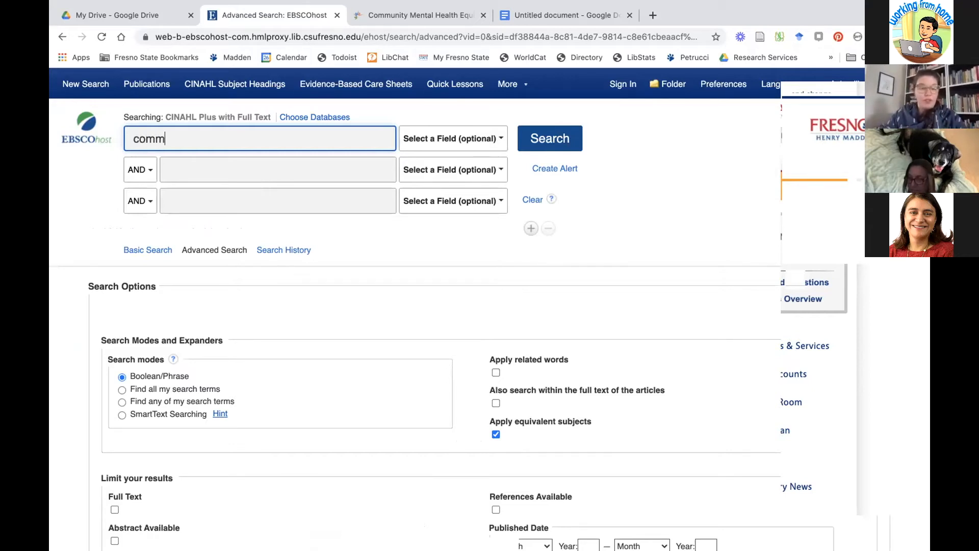
text(unity health)
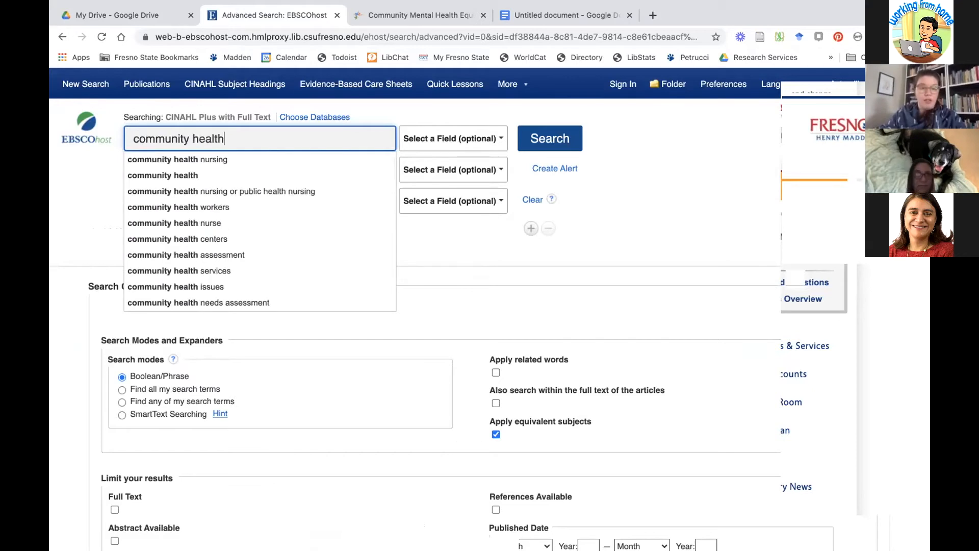
key(Return)
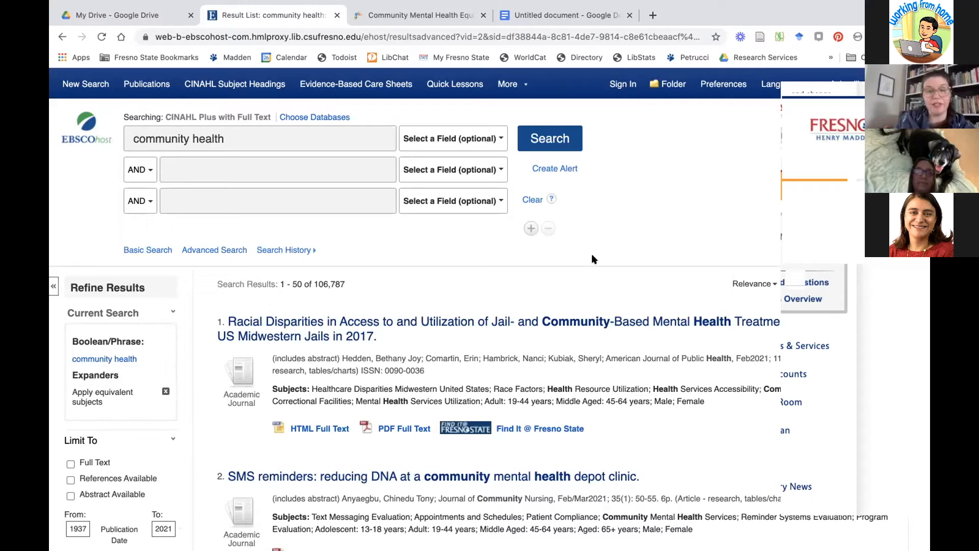
Step: Open the first search result, on racial disparities in jail-based mental health treatment, and save it to My Library with Zotero Connector
scroll(592, 276, down, 1)
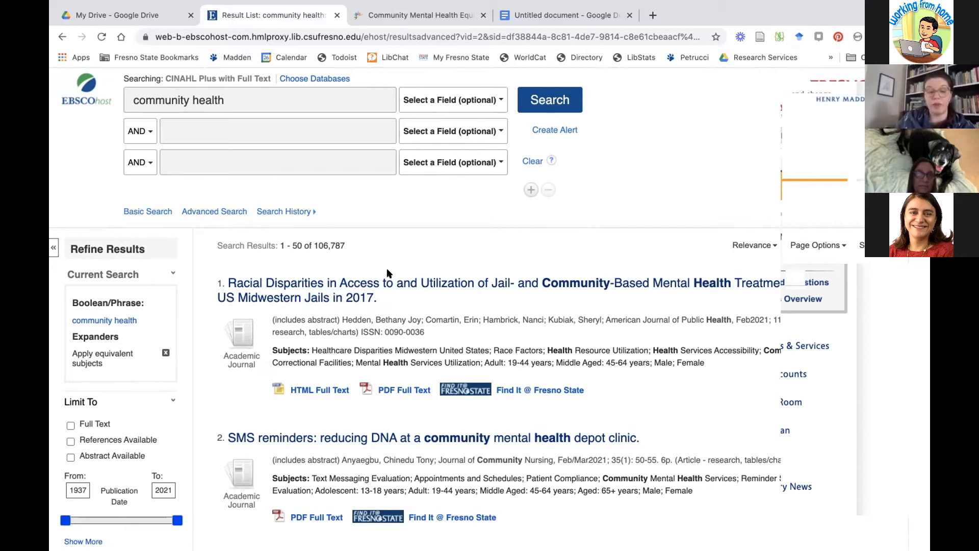
click(394, 279)
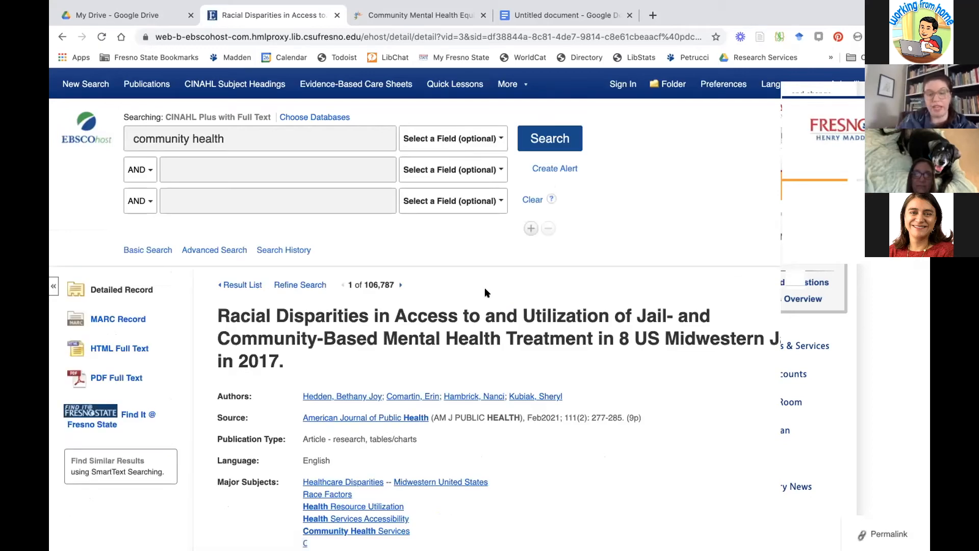
click(759, 38)
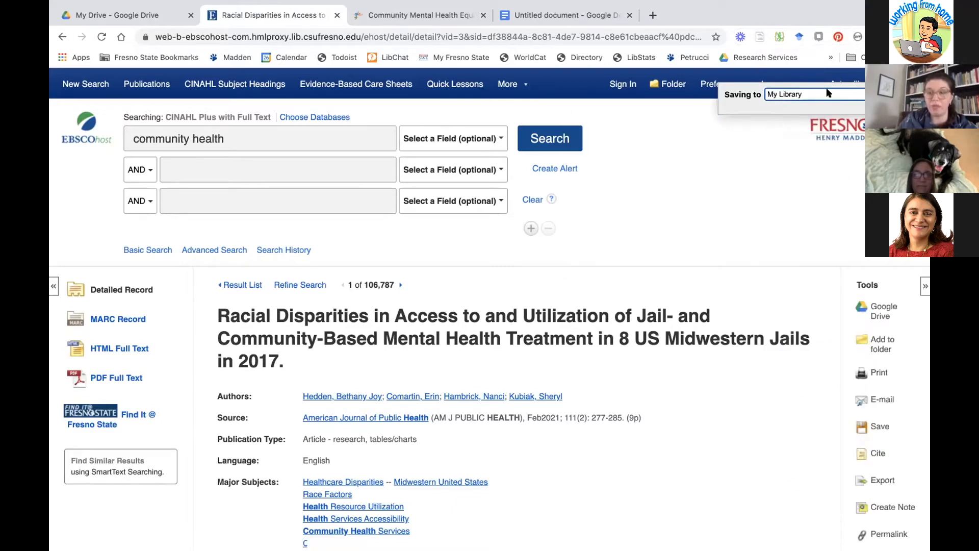
click(828, 93)
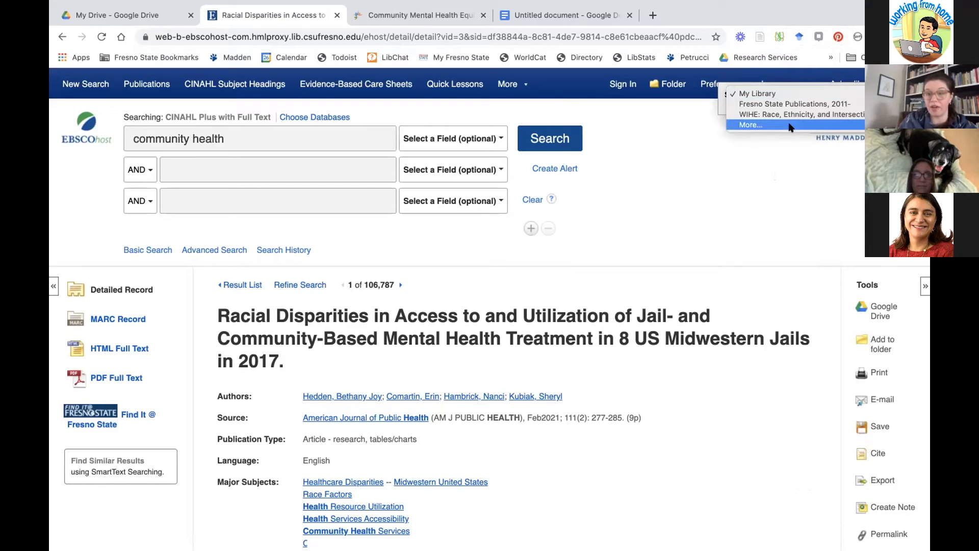
click(790, 126)
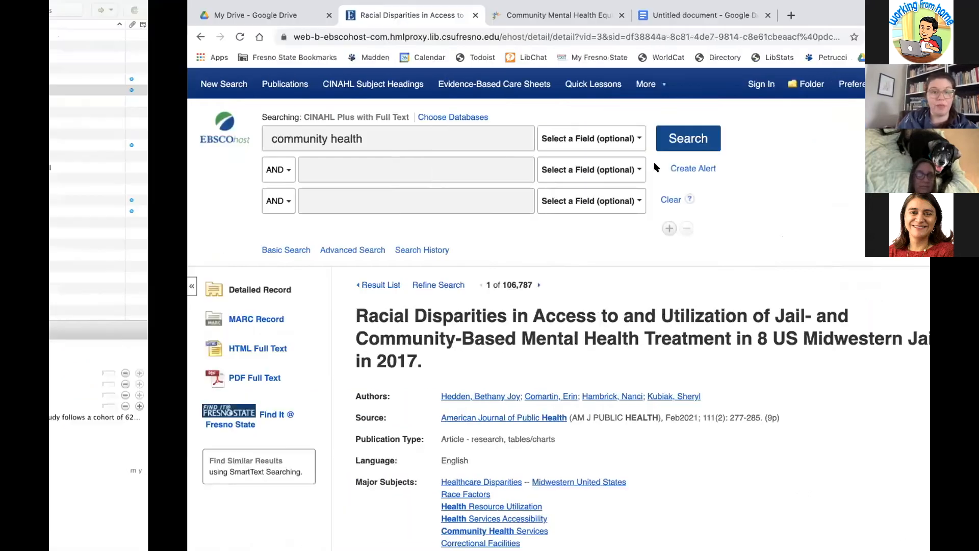
Step: Switch to Zotero and examine the saved "Racial Disparities" article's bibliographic details and its EBSCO Full Text attachment
key(super+Tab)
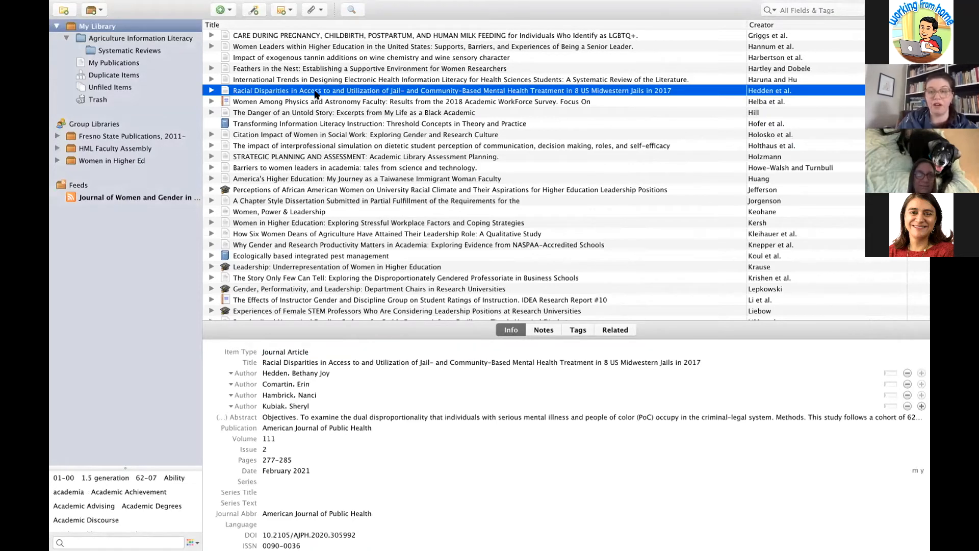
scroll(302, 401, down, 3)
scroll(302, 400, down, 5)
scroll(302, 398, up, 4)
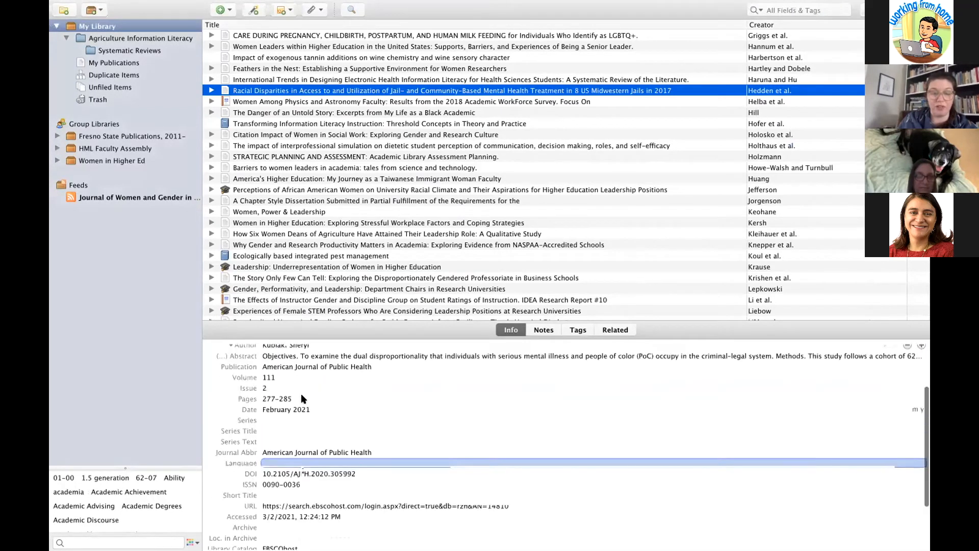
scroll(301, 399, up, 2)
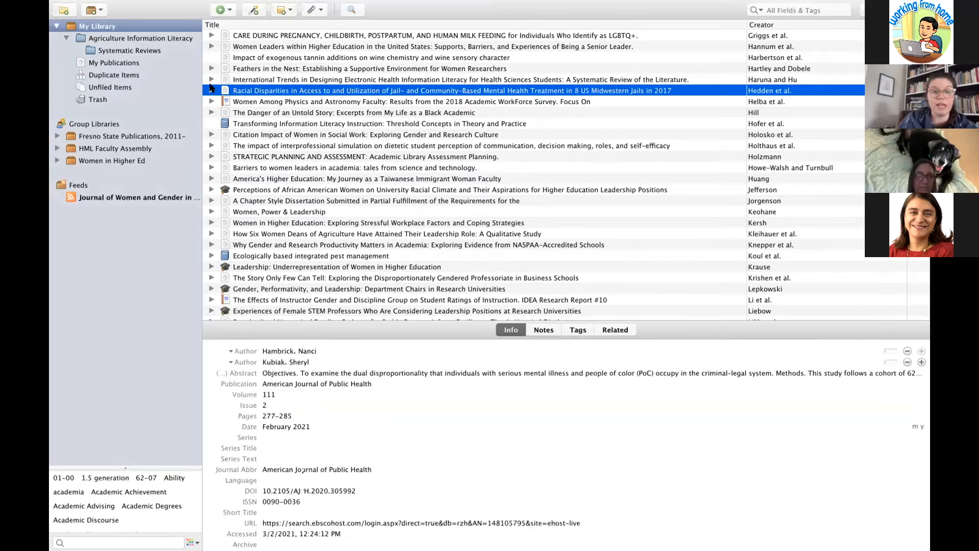
click(211, 89)
click(261, 102)
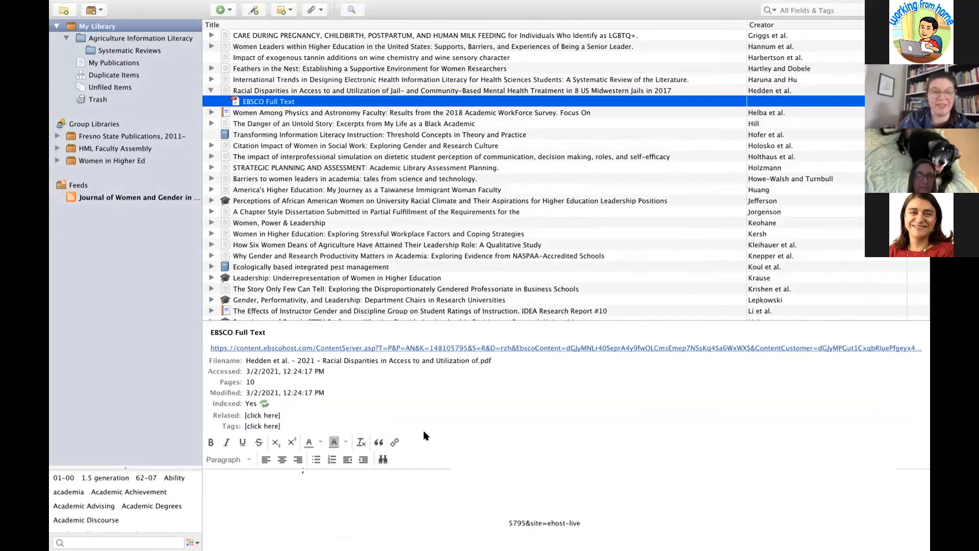
click(211, 90)
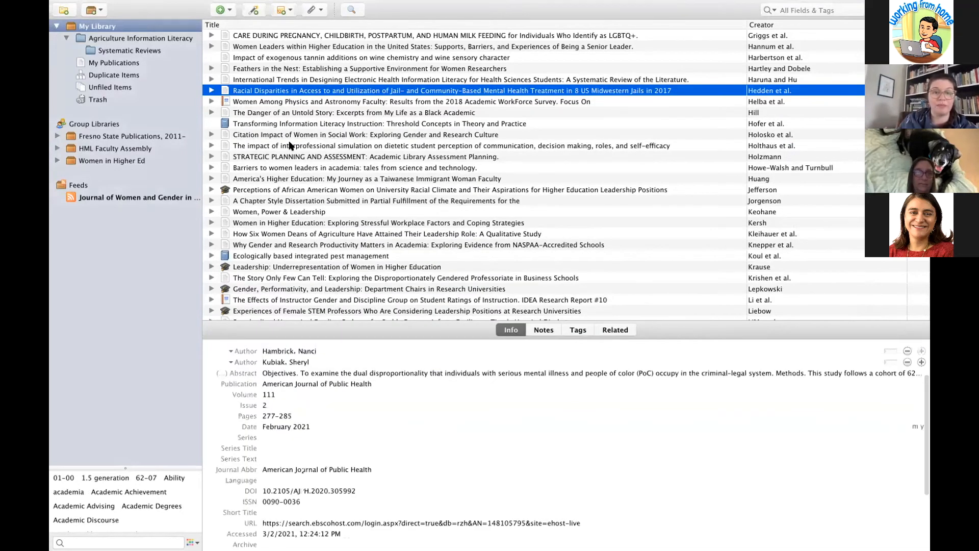
Step: Switch back to Chrome, return to the "community health" result list and add the first five articles to the EBSCOhost folder
key(ctrl+Right)
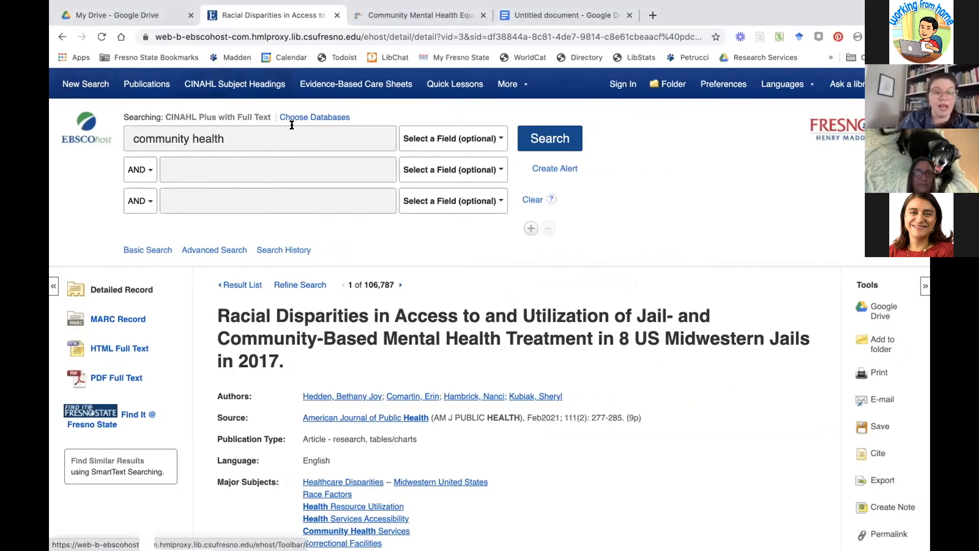
click(242, 285)
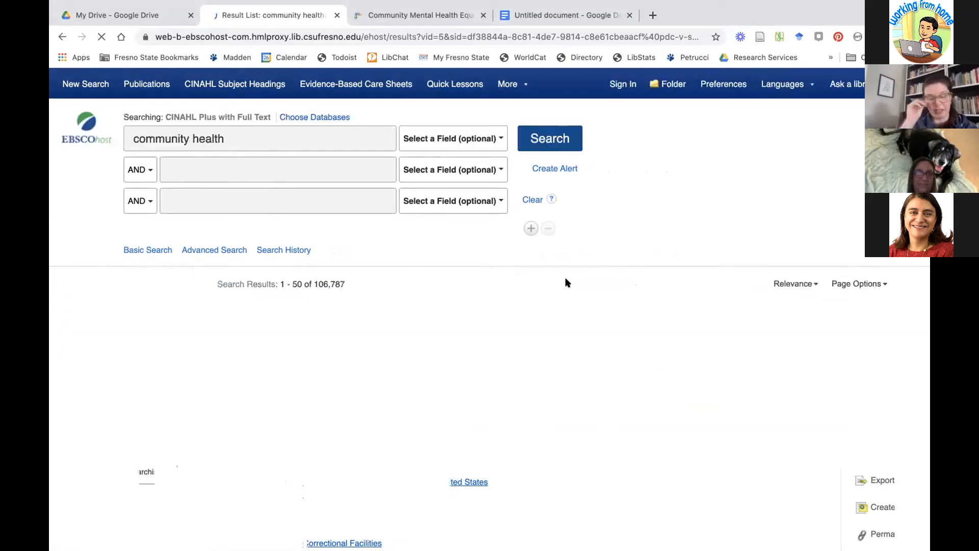
scroll(752, 314, down, 5)
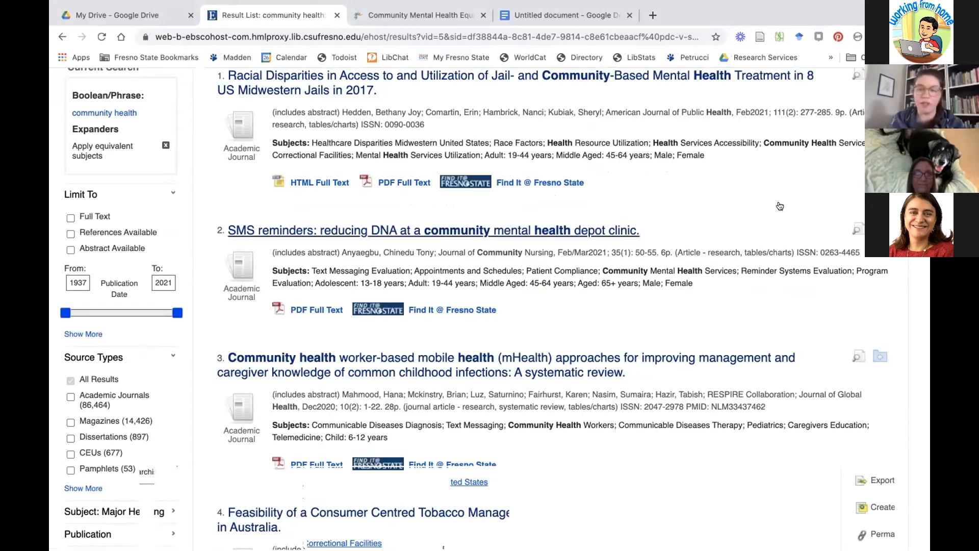
scroll(781, 205, up, 1)
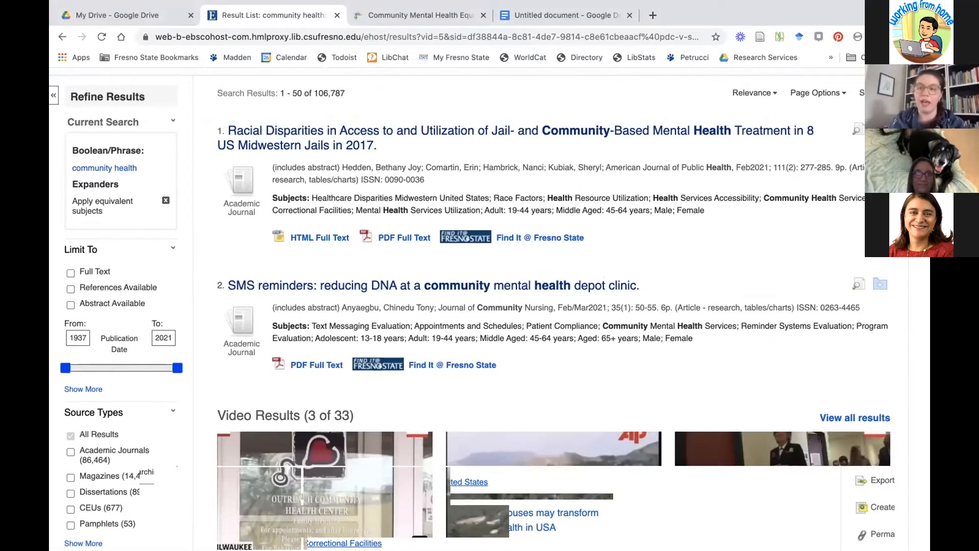
click(881, 128)
click(772, 295)
scroll(679, 277, down, 4)
scroll(689, 224, down, 7)
click(770, 142)
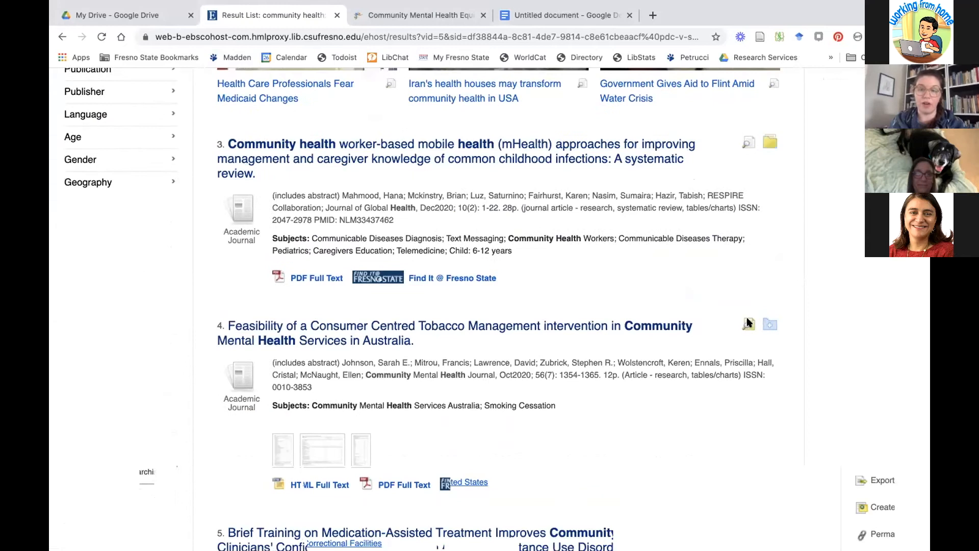
click(770, 325)
scroll(764, 352, down, 3)
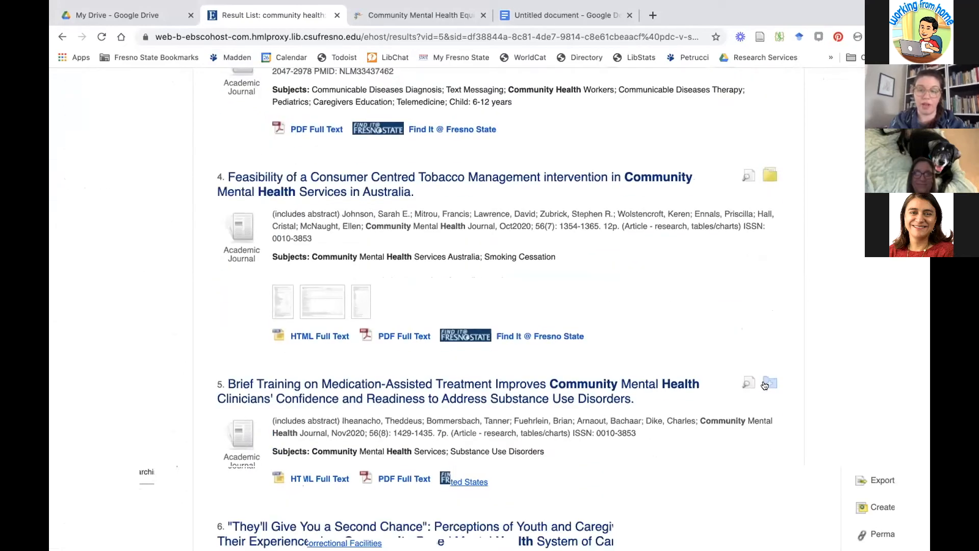
Step: Open the EBSCOhost folder view and look through the collected articles
scroll(735, 278, up, 15)
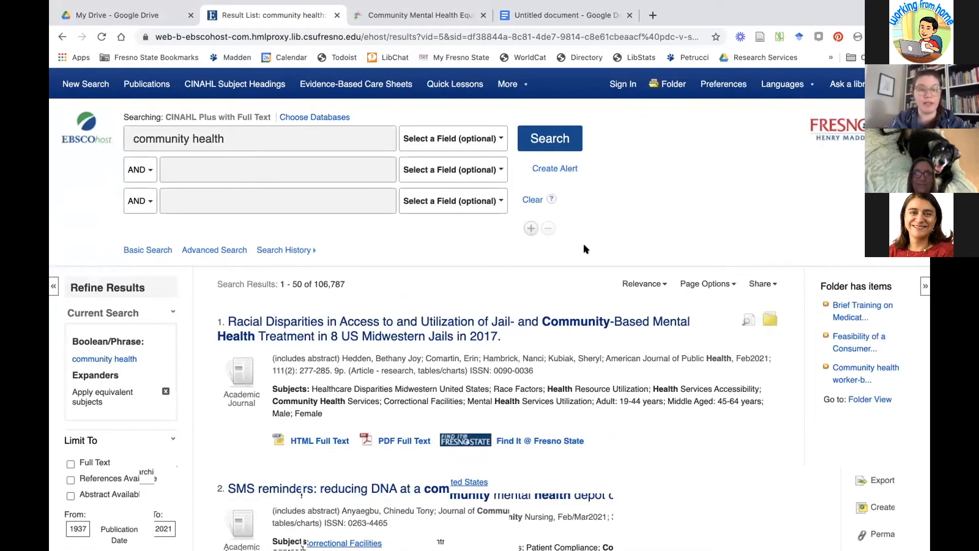
scroll(765, 281, down, 2)
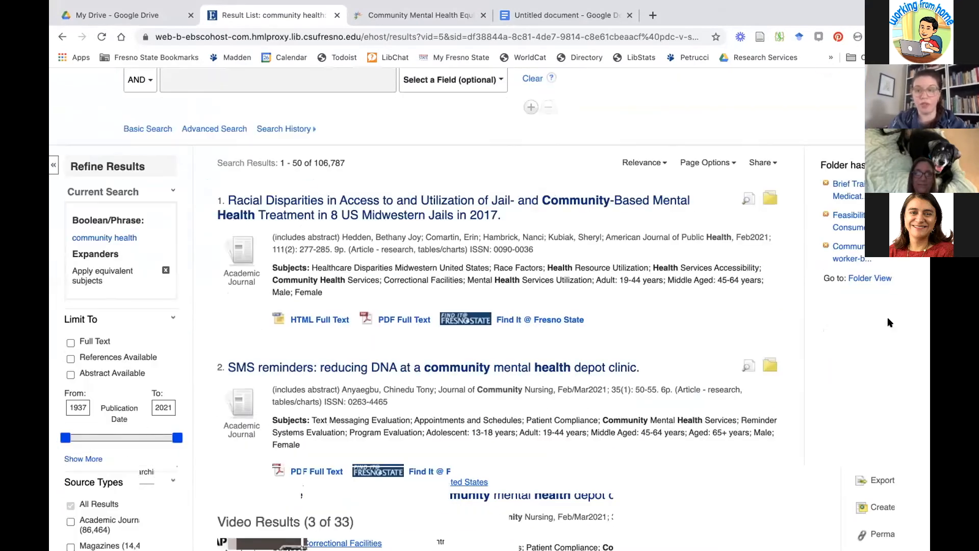
click(888, 279)
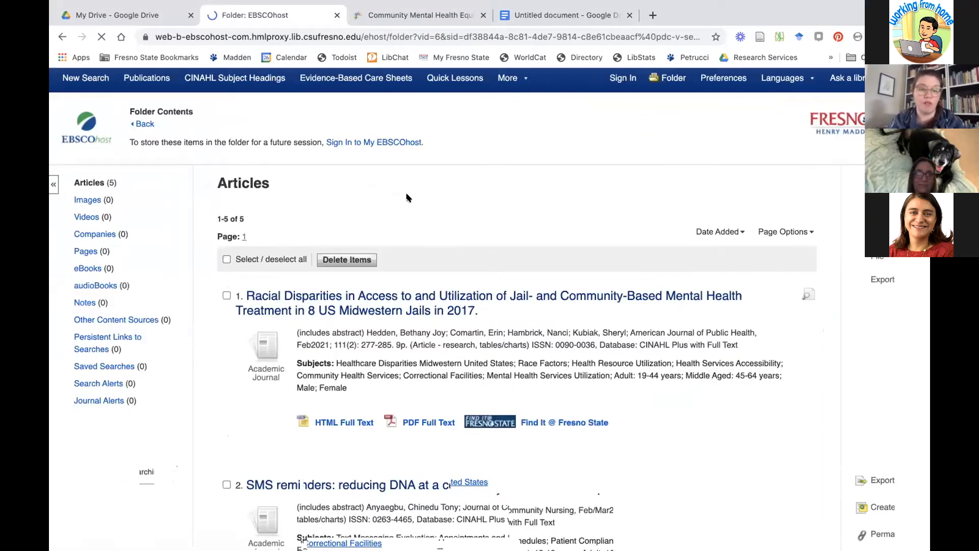
scroll(408, 198, down, 5)
scroll(243, 292, down, 2)
scroll(244, 293, up, 8)
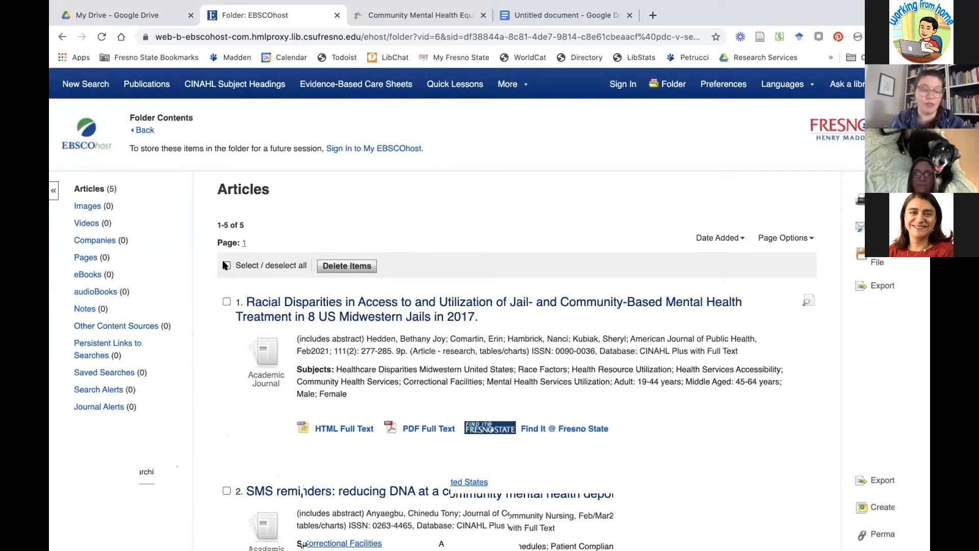
Step: Select all articles in the folder and export them in RIS format into Zotero's My Library
click(226, 266)
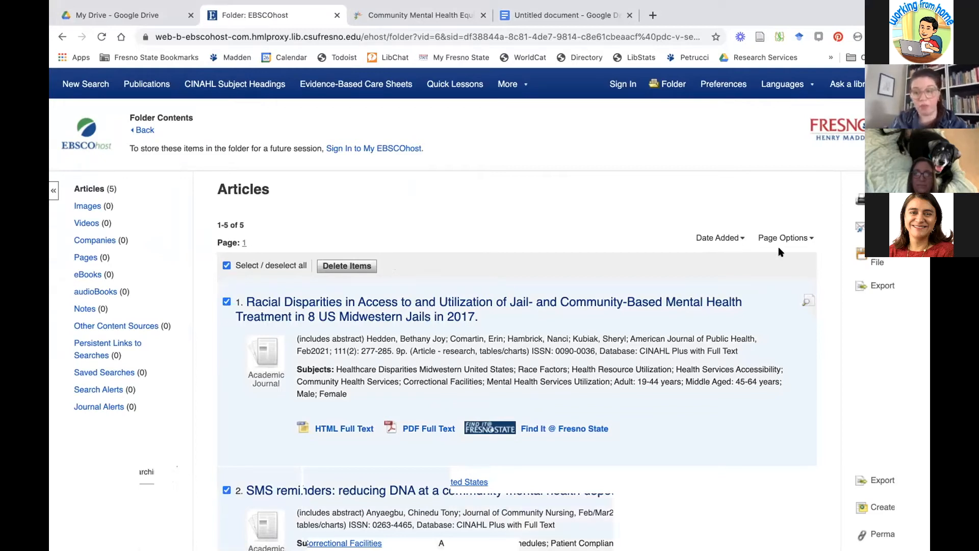
click(879, 287)
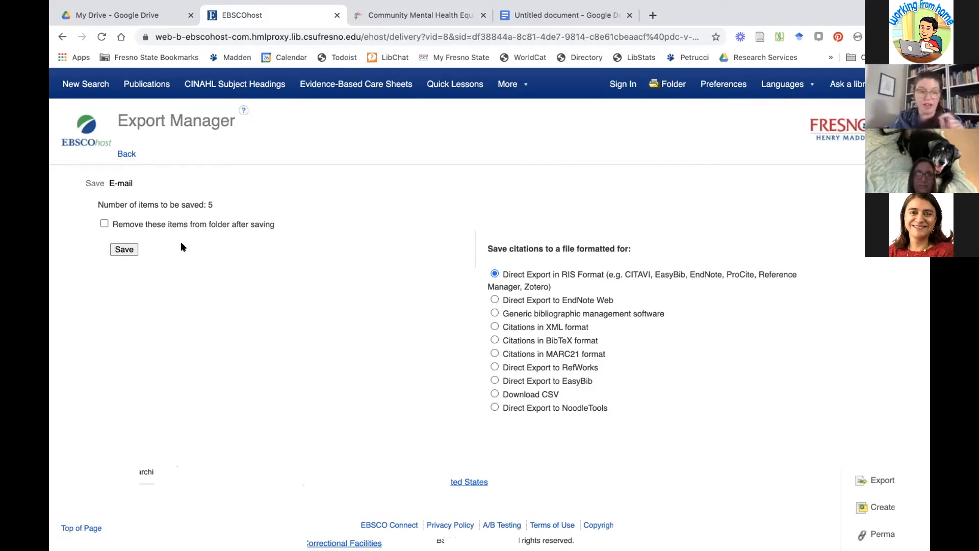
click(129, 249)
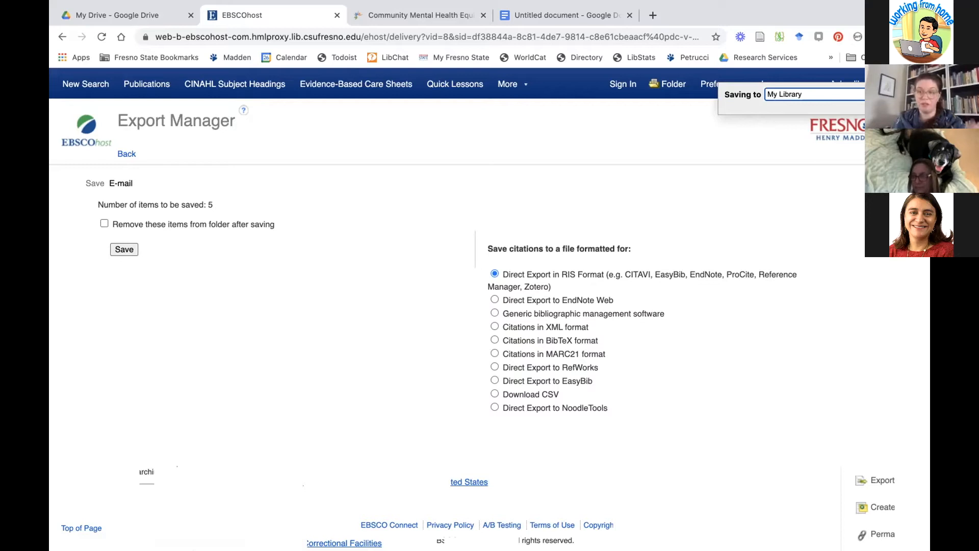
click(909, 95)
click(411, 115)
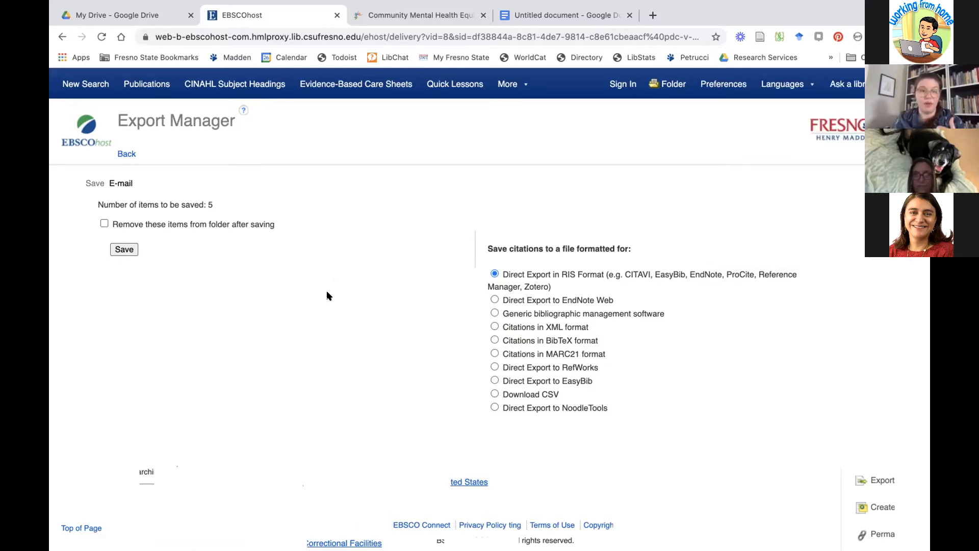
Step: Switch to Zotero to check the imported articles in My Library, and return to Chrome
key(super+Tab)
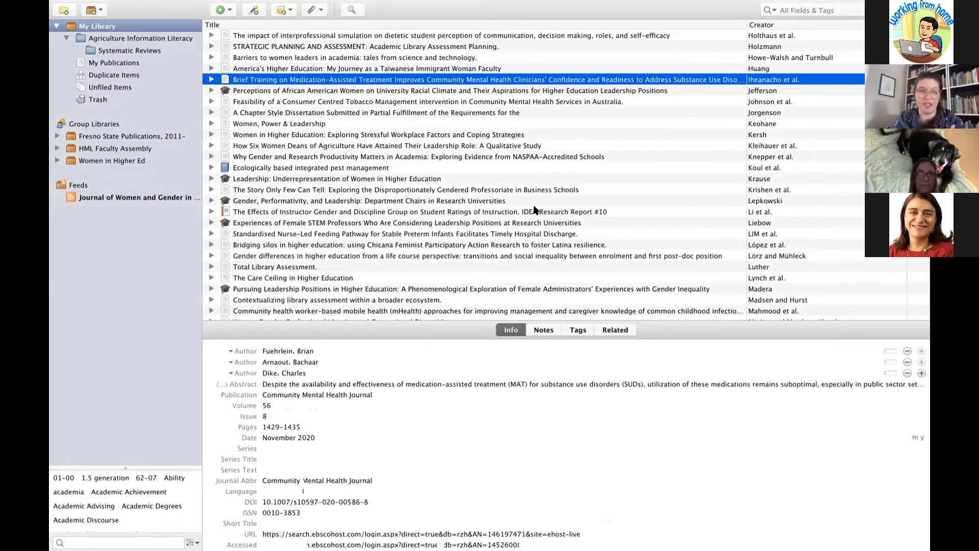
key(super+Tab)
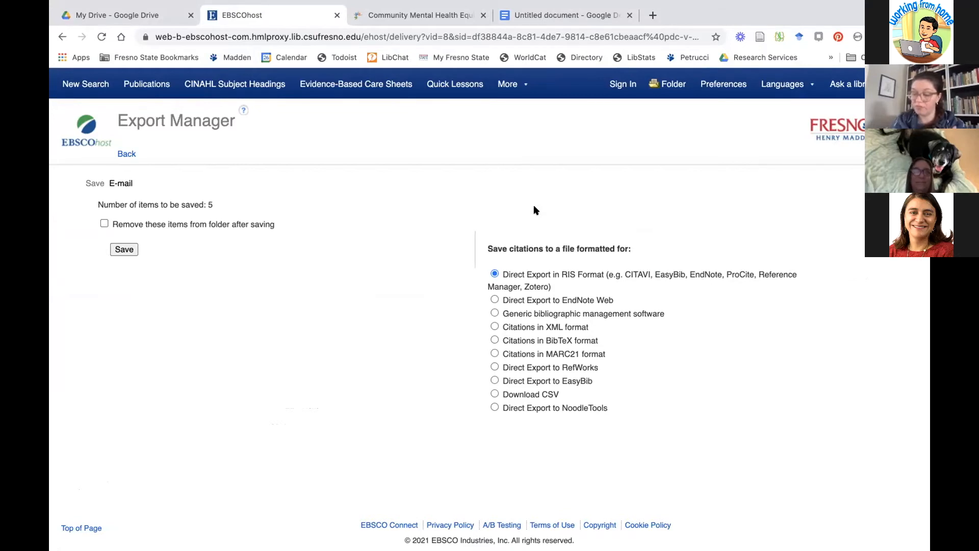
Step: Switch to Zotero, expand the "Brief Training on Medication-Assisted Treatment" item to check what is stored under it, and return to Chrome
key(ctrl+Left)
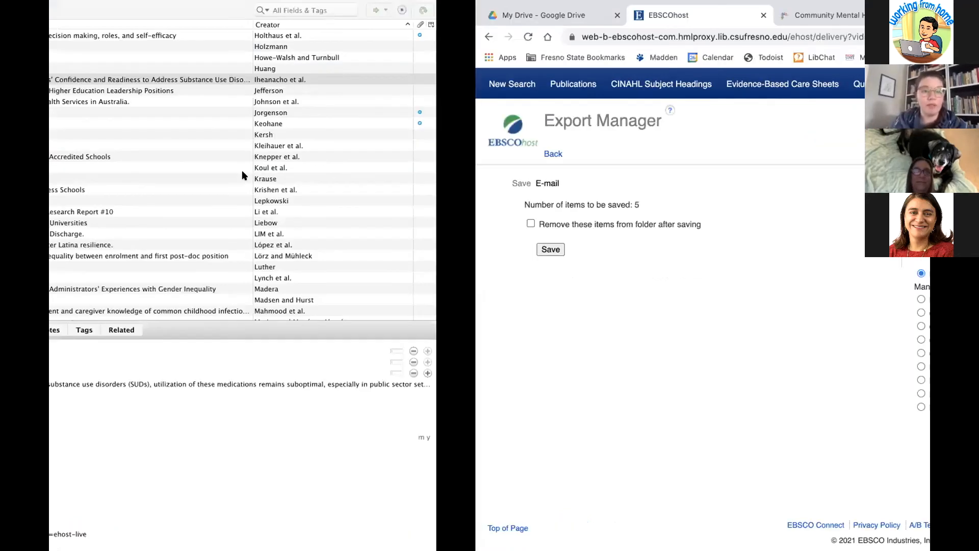
click(210, 79)
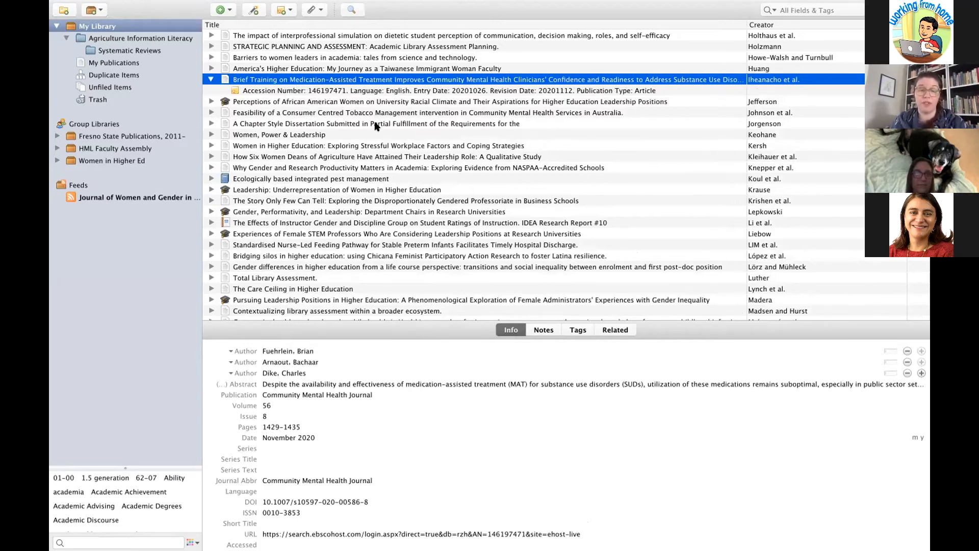
key(ctrl+Right)
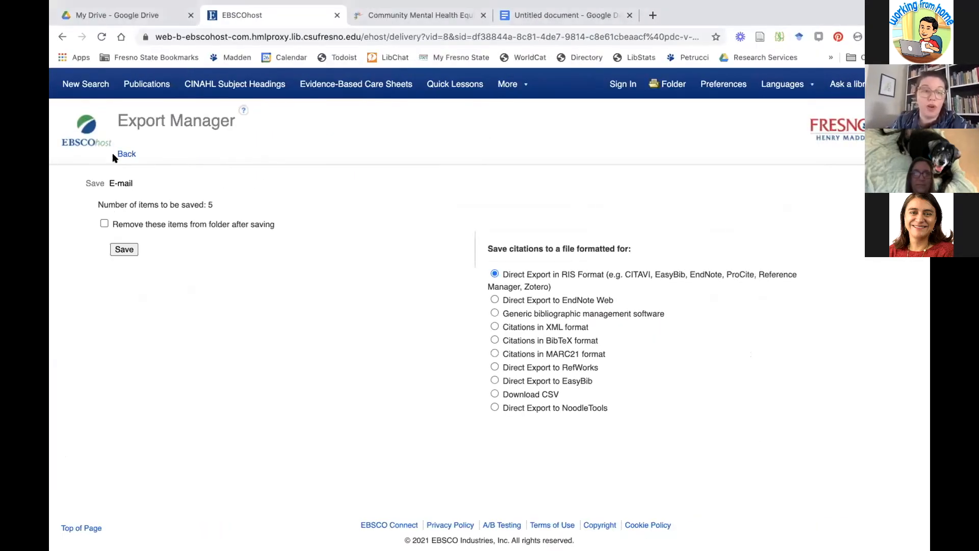
Step: Return to the EBSCOhost folder contents, open the fifth article's PDF full text and save it in Downloads
click(125, 154)
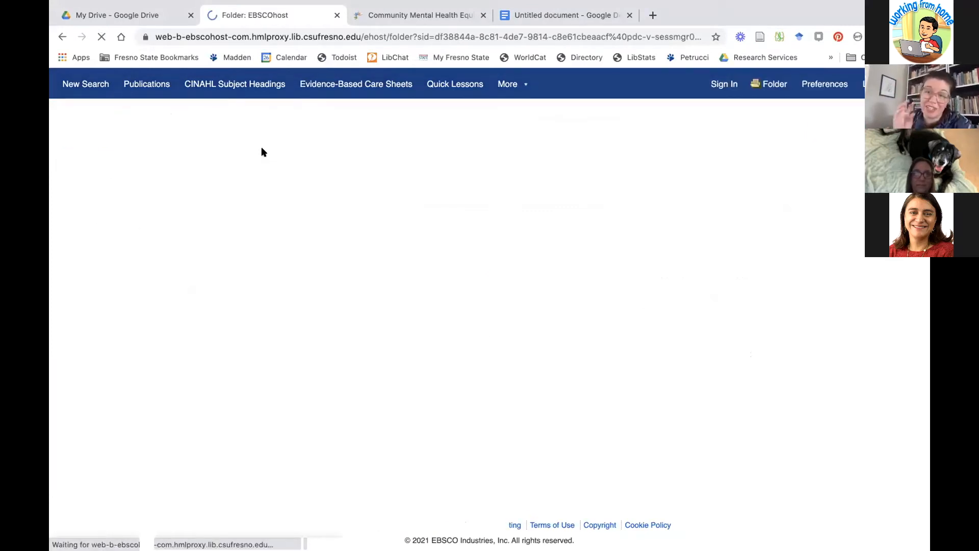
key(ctrl+Left)
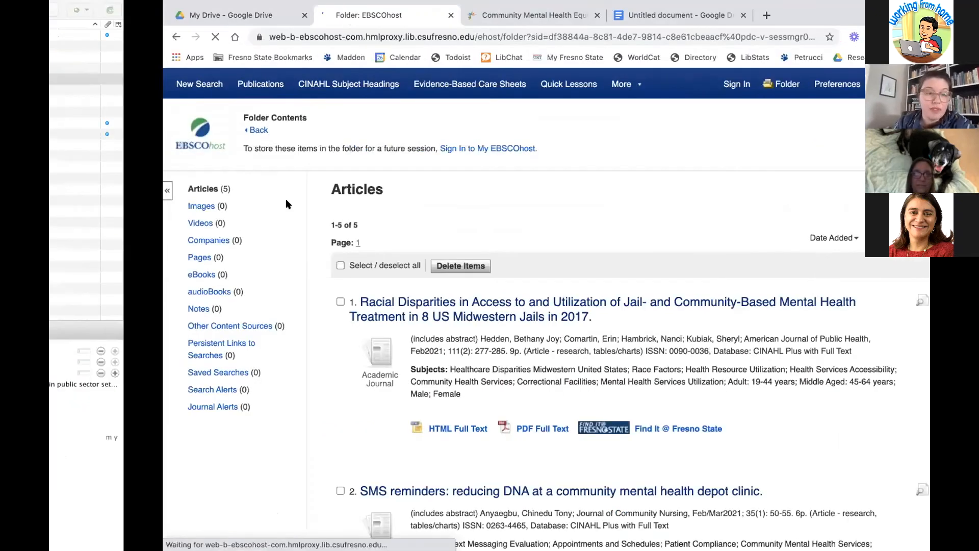
key(ctrl+Right)
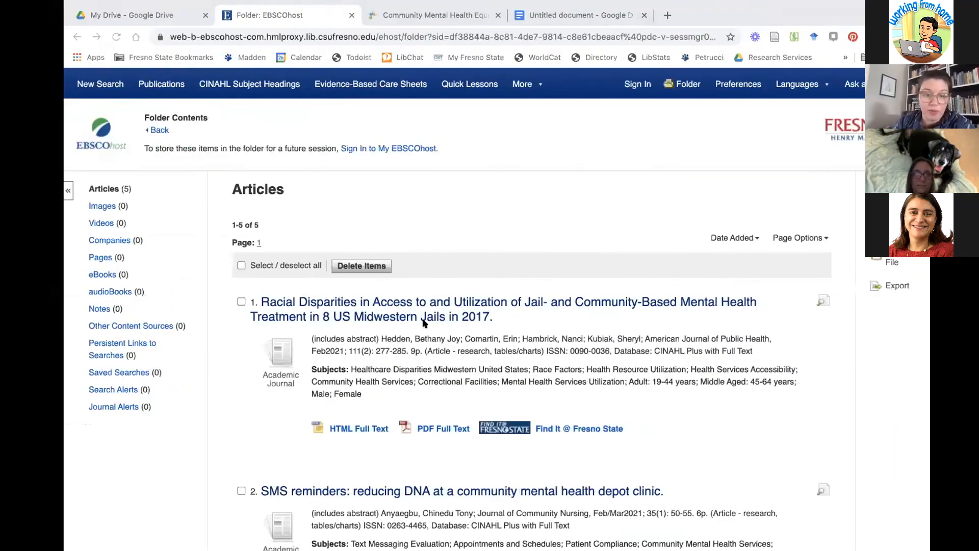
scroll(423, 322, down, 5)
scroll(423, 322, down, 15)
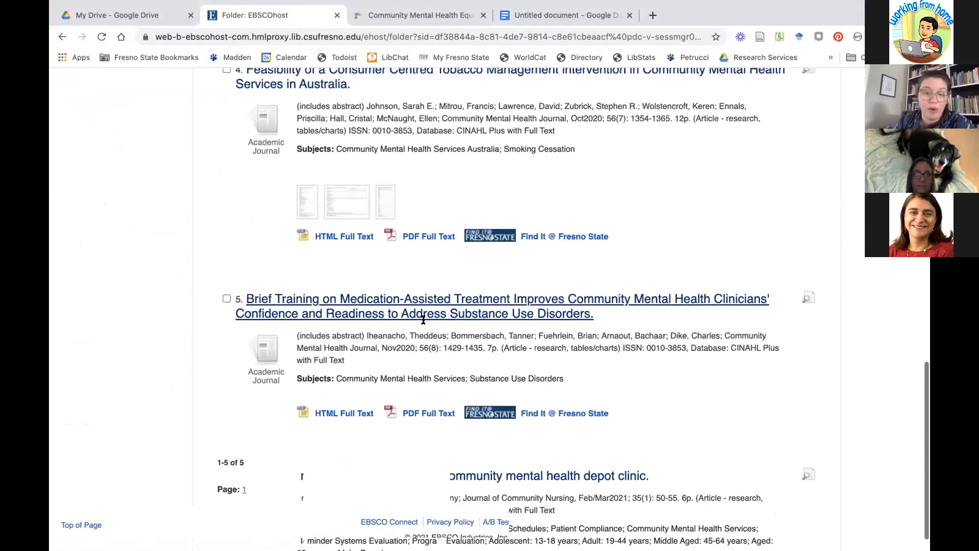
click(452, 380)
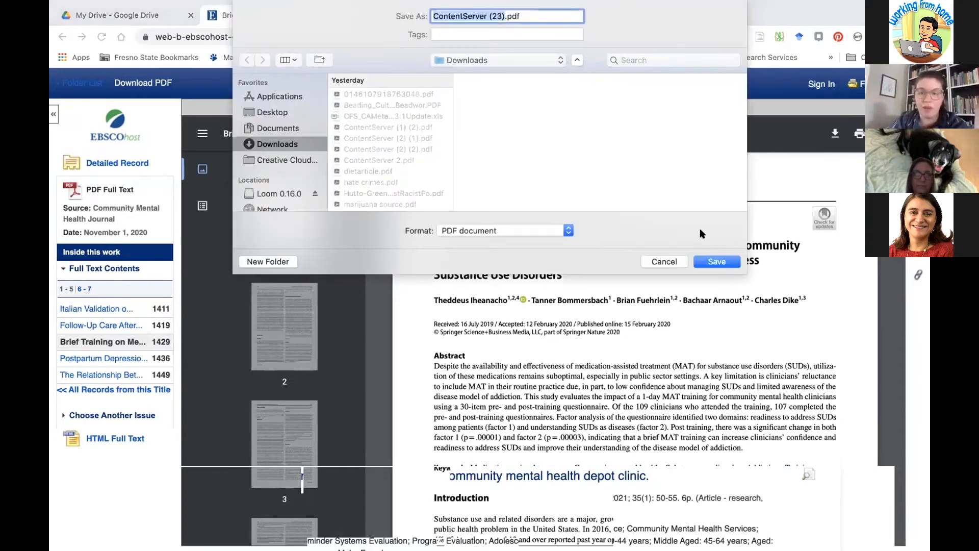
click(710, 262)
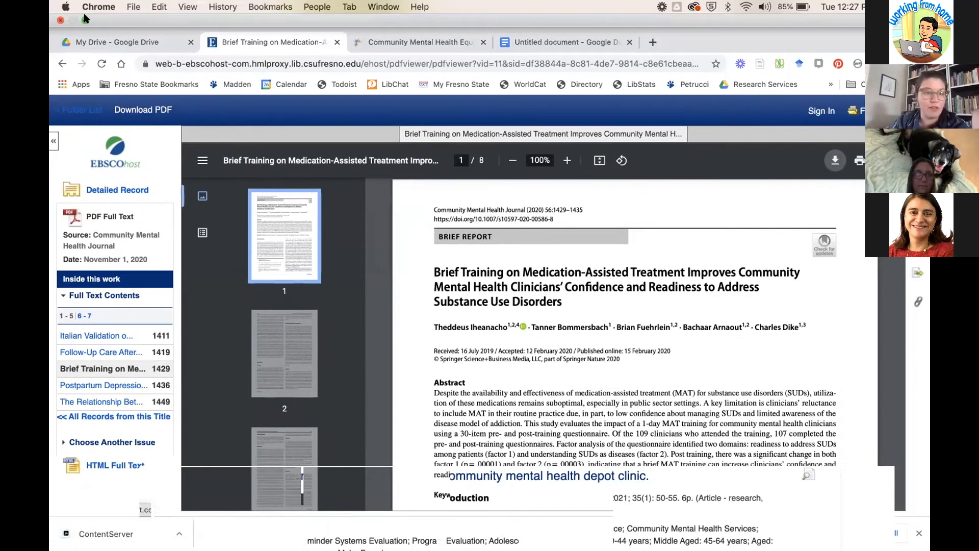
Step: Take the Chrome and Zotero windows out of full screen and minimize the Gmail window
click(84, 19)
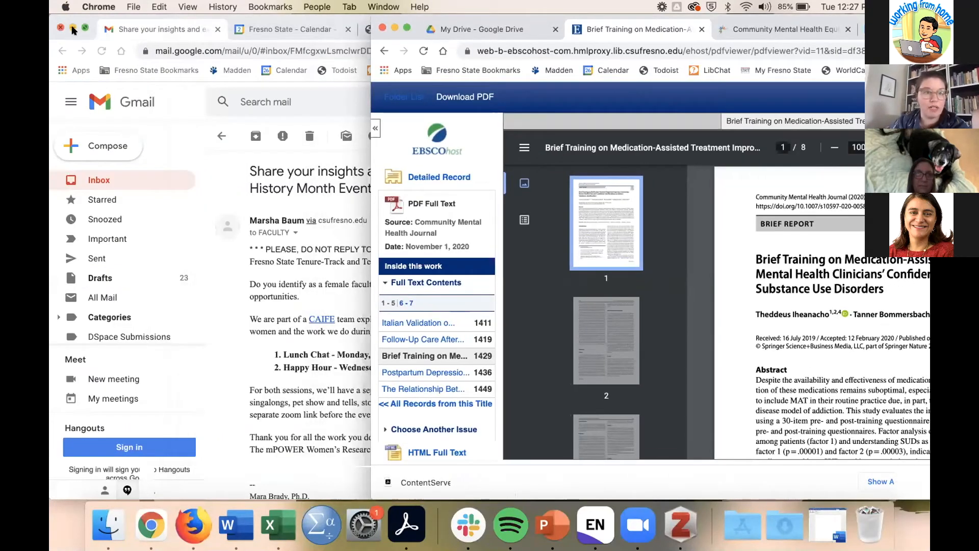
click(75, 27)
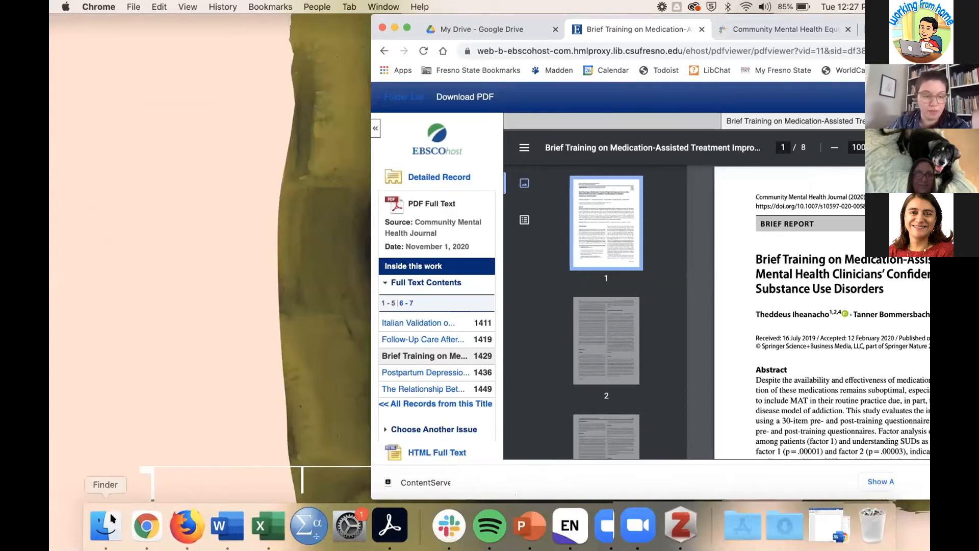
click(106, 525)
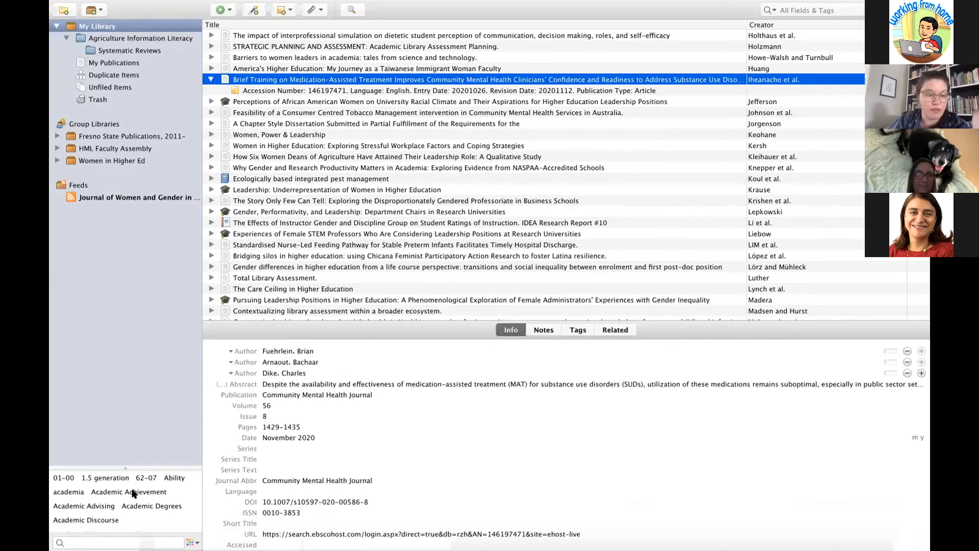
mouse_move(77, 2)
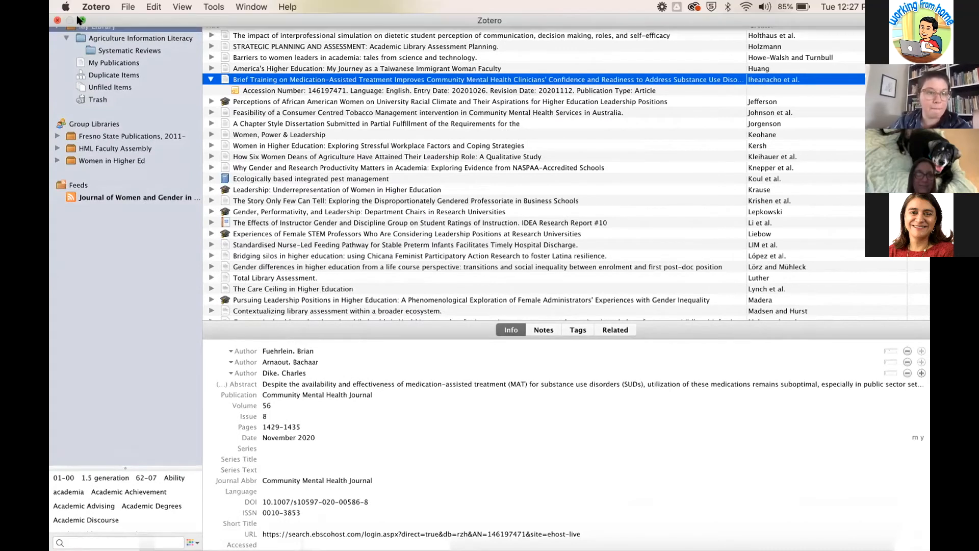
click(80, 20)
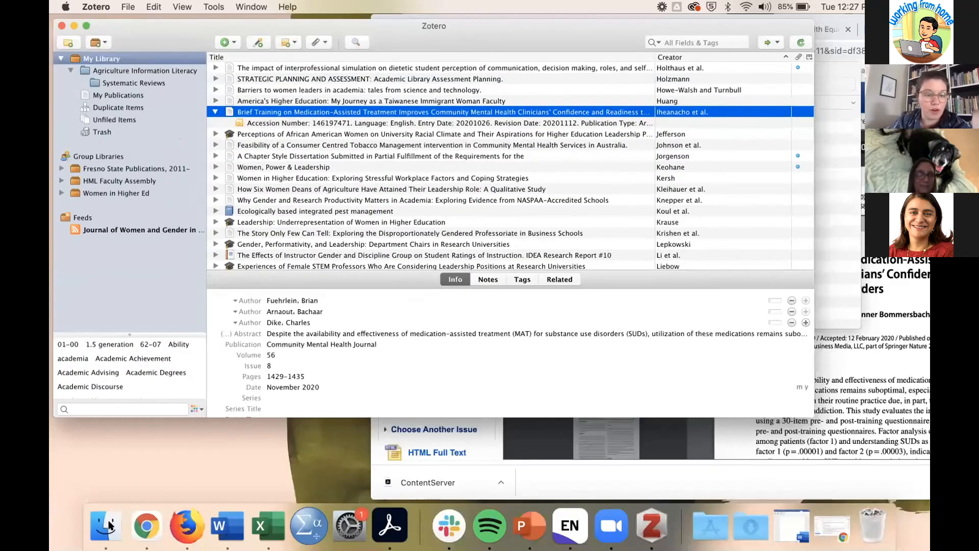
Step: Open Downloads in Finder, attach the newly saved PDF to the "Brief Training on Medication-Assisted Treatment" item in Zotero, and select the attachment
click(106, 525)
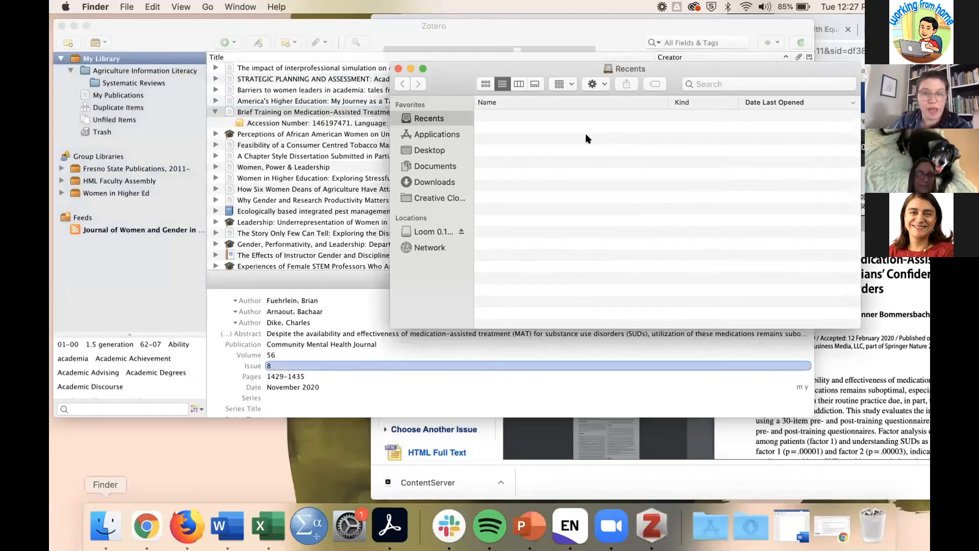
click(422, 182)
drag(531, 116, 330, 108)
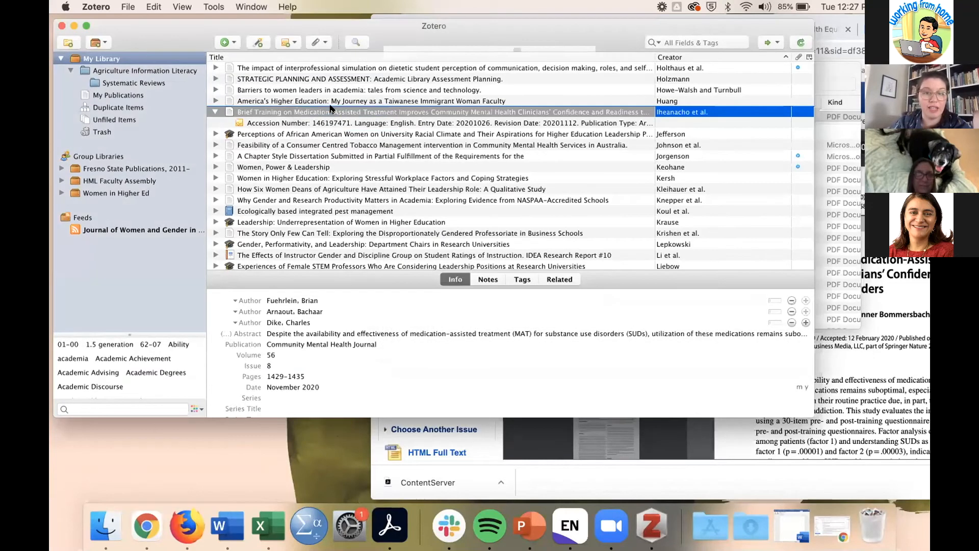
click(317, 133)
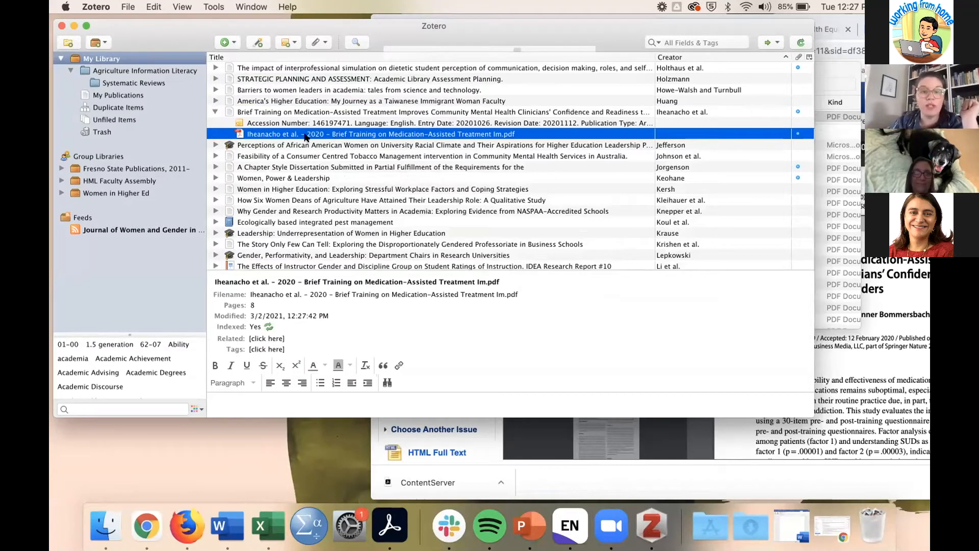
Step: Open the attached PDF in Acrobat, look through its first page, and return to Zotero in full screen
double_click(304, 135)
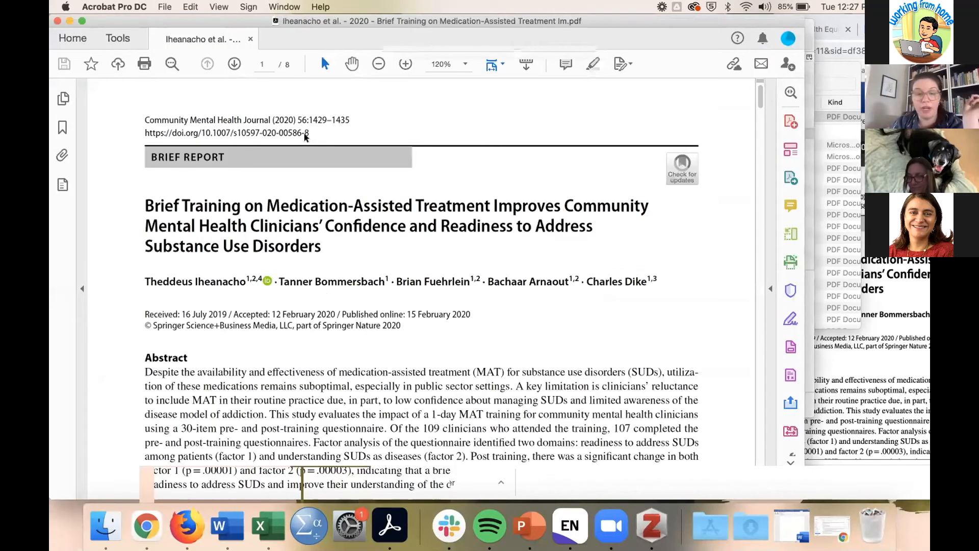
scroll(299, 225, down, 1)
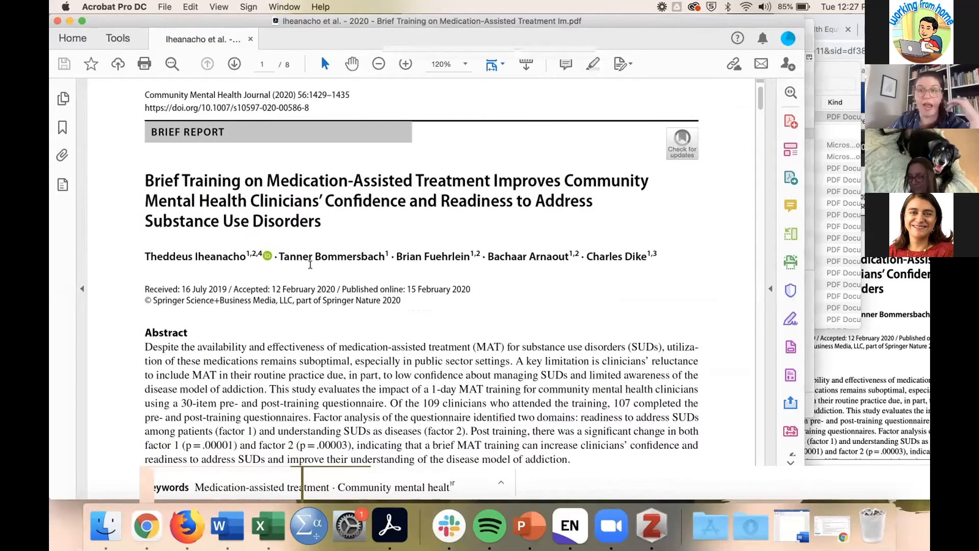
scroll(310, 264, down, 1)
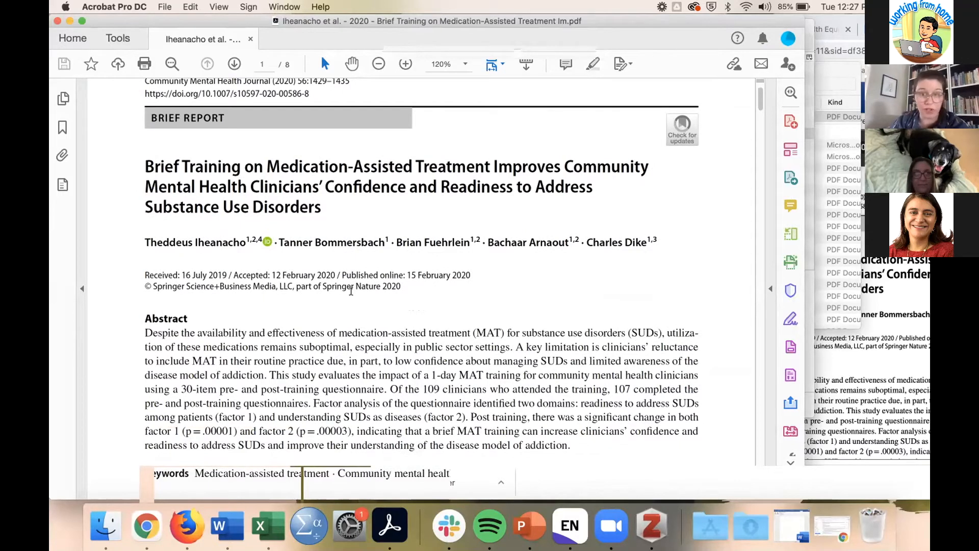
scroll(373, 232, down, 3)
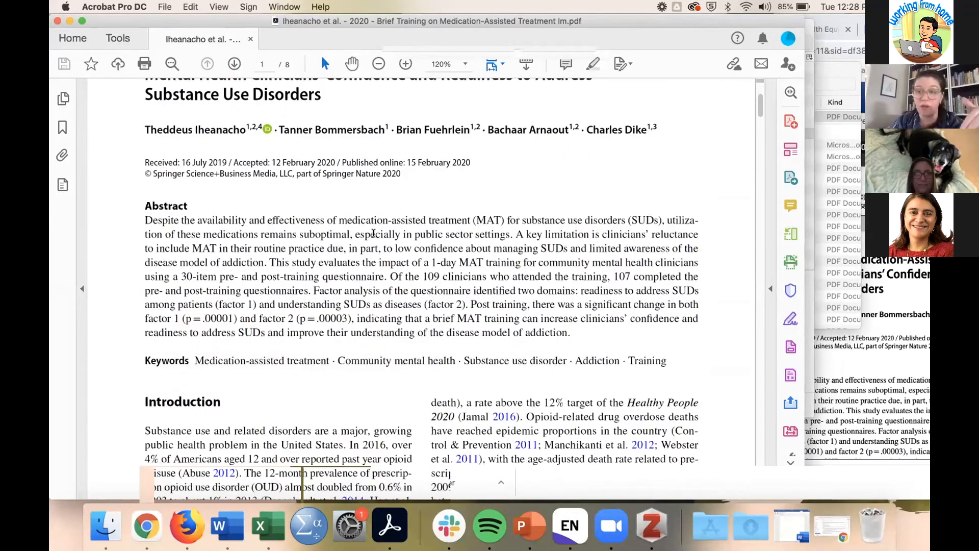
scroll(421, 261, up, 2)
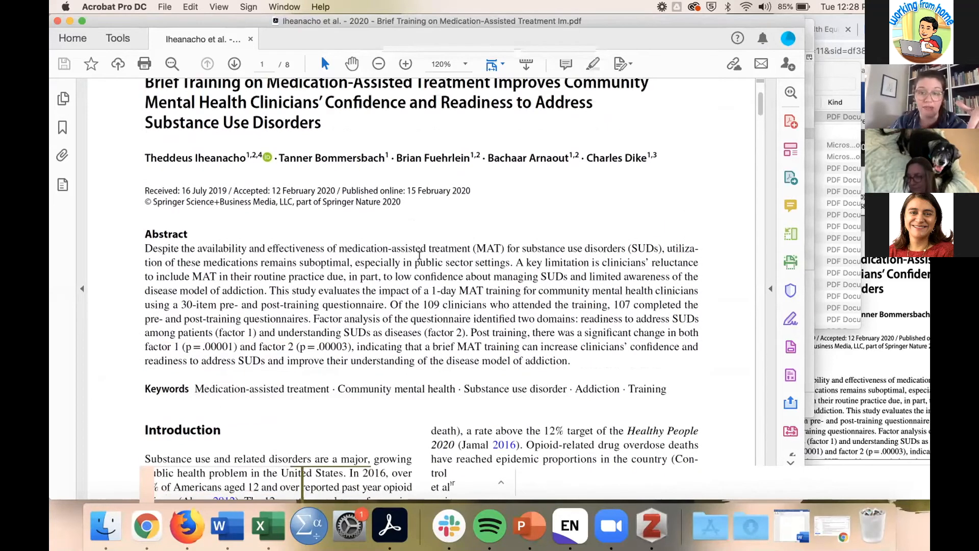
scroll(422, 262, up, 2)
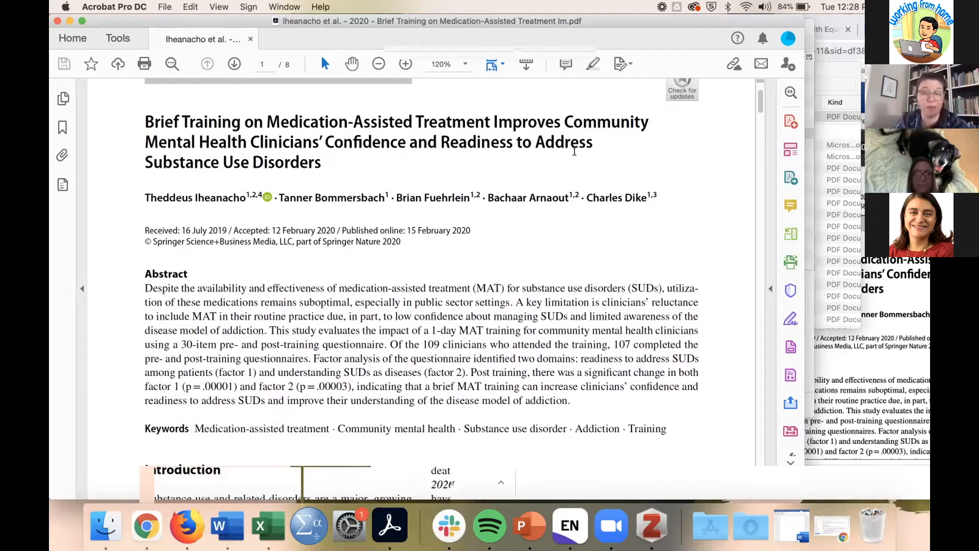
click(809, 100)
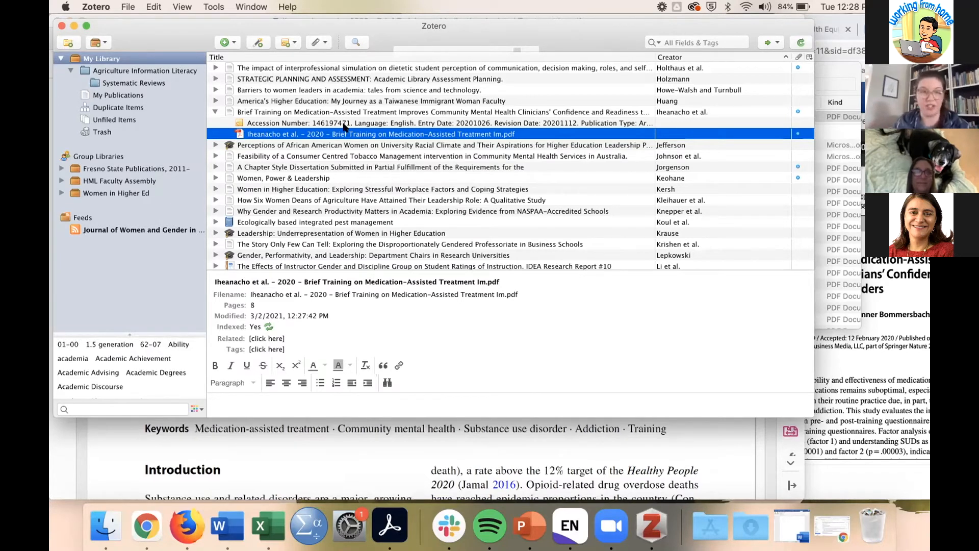
click(87, 27)
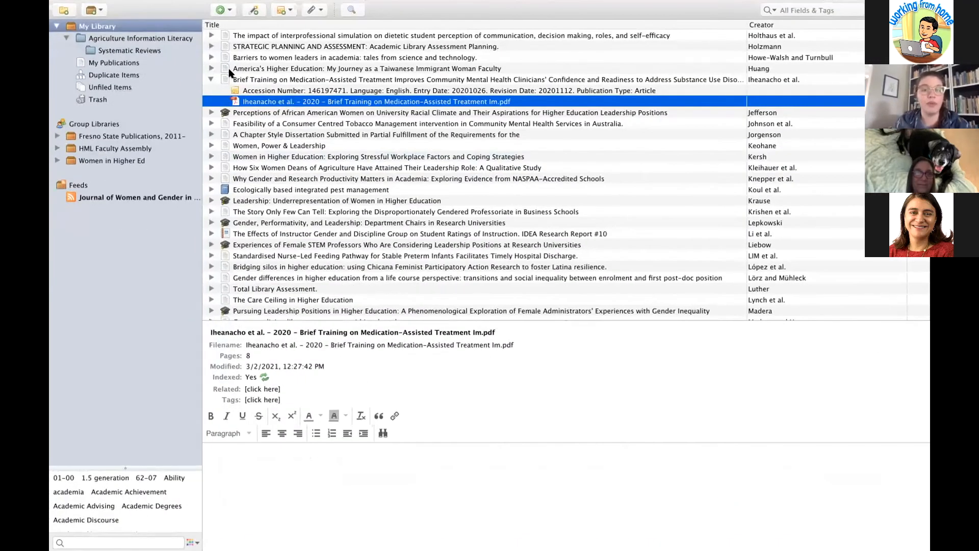
Step: Examine the OpenURL resolver address in Zotero's advanced general preferences, and close the preferences
mouse_move(165, 4)
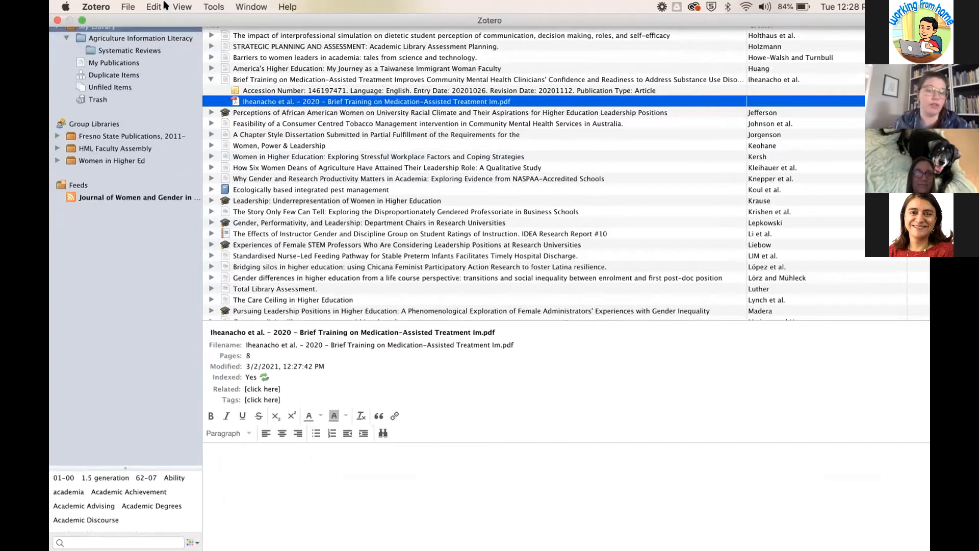
click(100, 6)
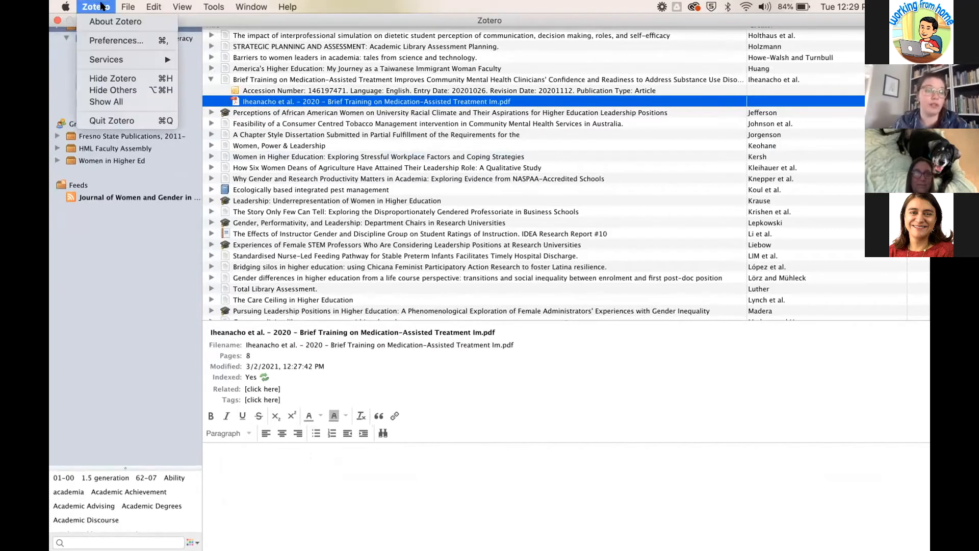
click(103, 40)
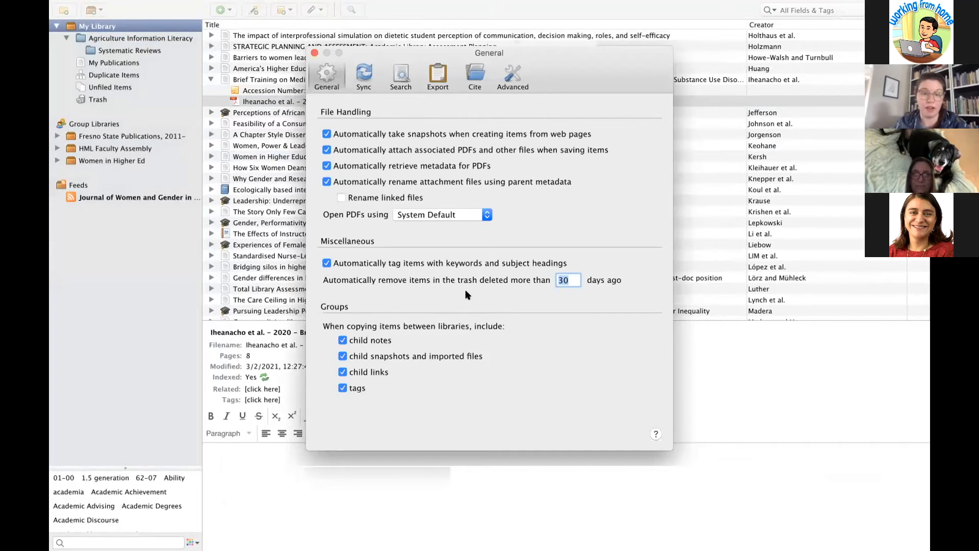
click(513, 77)
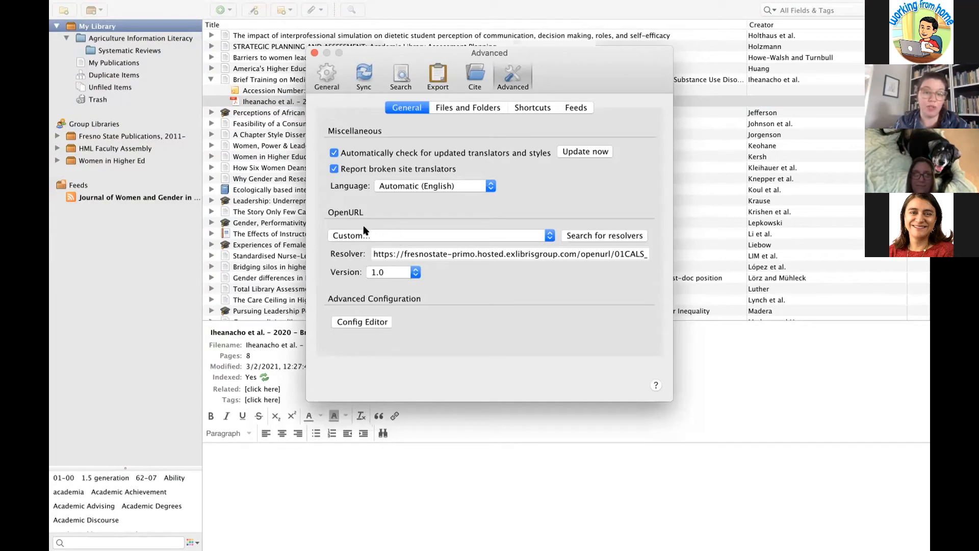
click(390, 254)
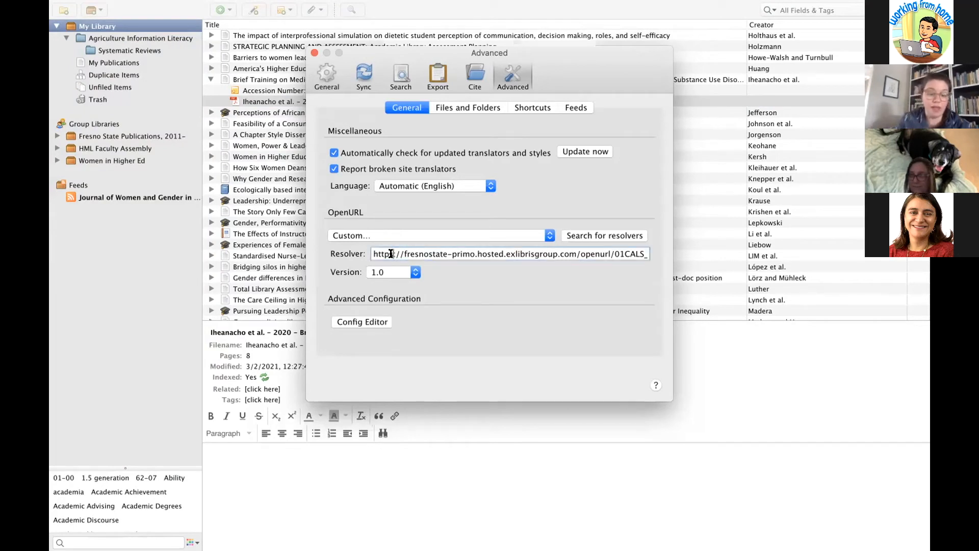
triple_click(391, 253)
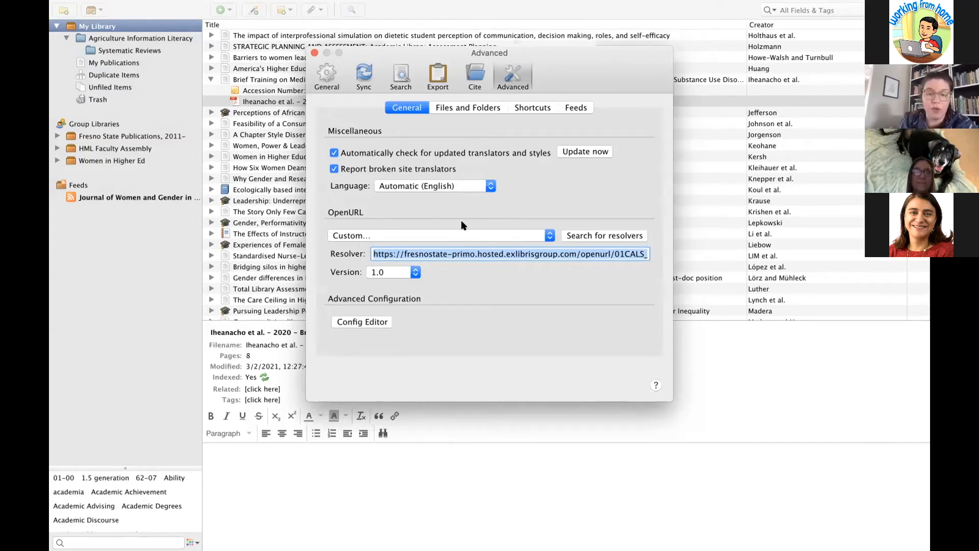
click(314, 53)
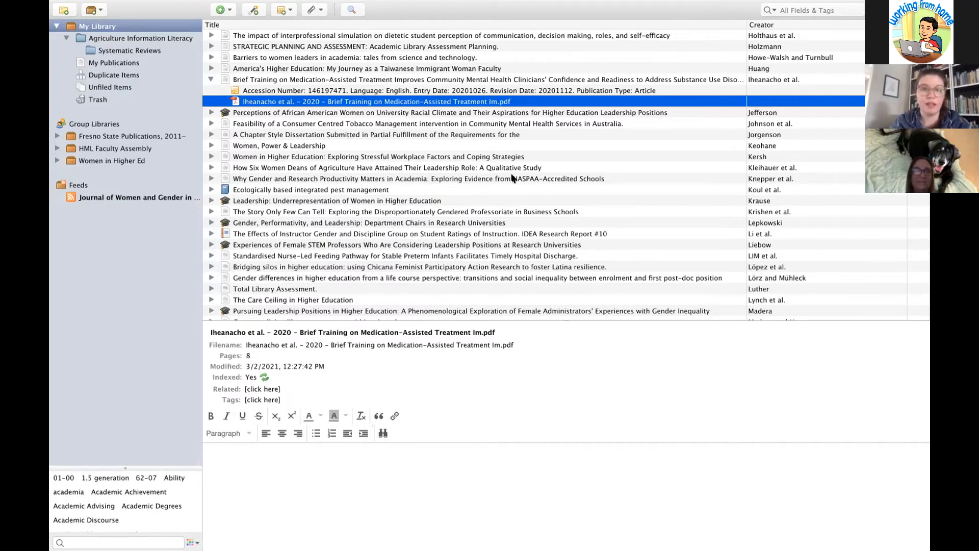
Step: Look further down the item list in My Library and take the Zotero window out of full screen
scroll(513, 178, down, 2)
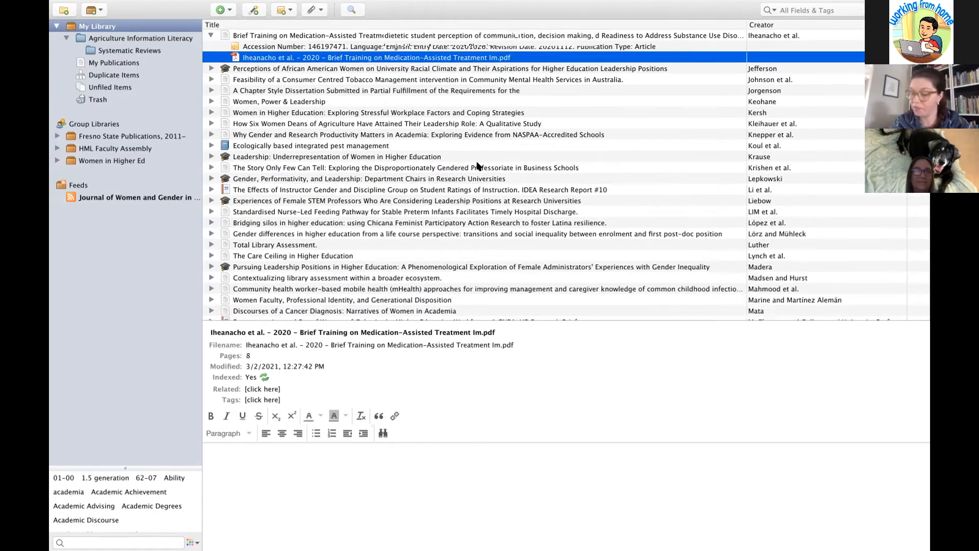
scroll(357, 148, down, 1)
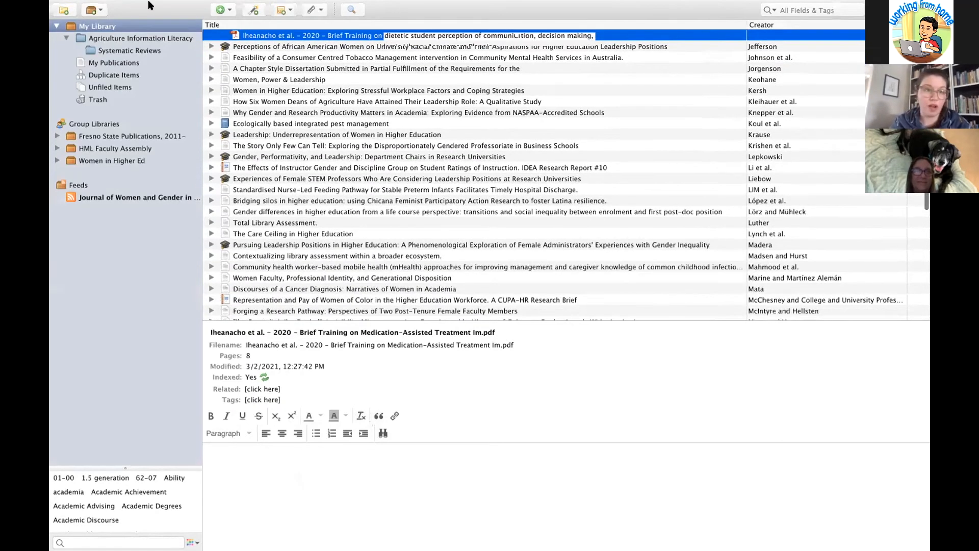
mouse_move(92, 19)
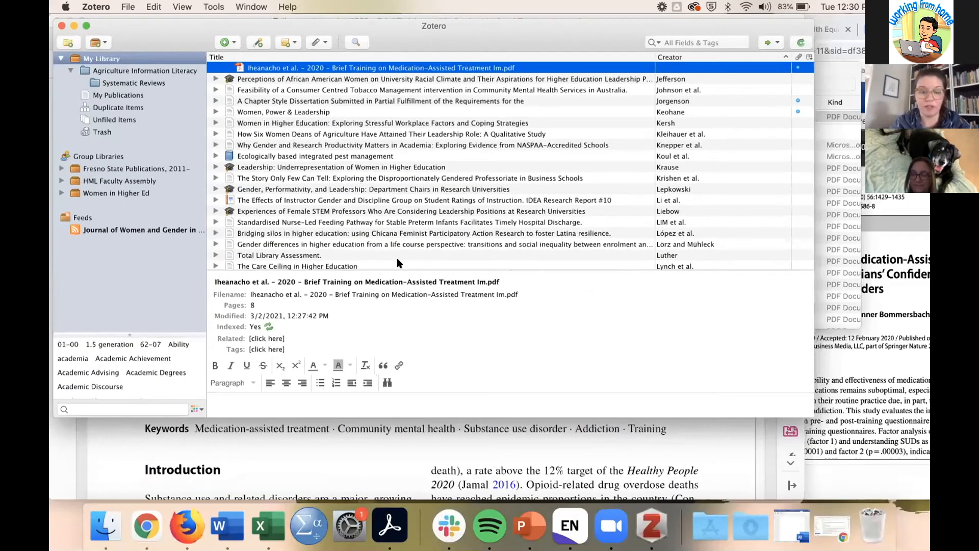
Step: Close the attached article's PDF in Acrobat and move the Zotero window lower on the screen
click(103, 450)
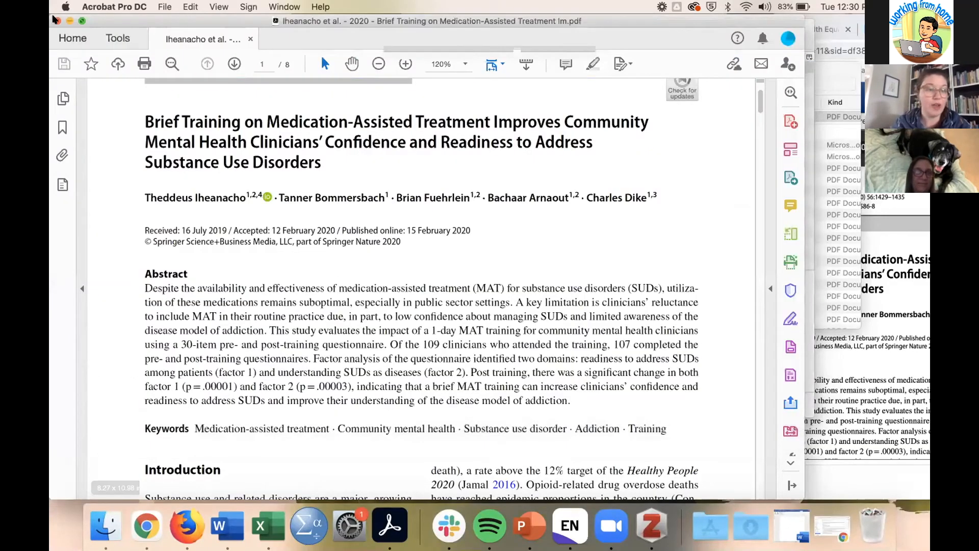
click(56, 20)
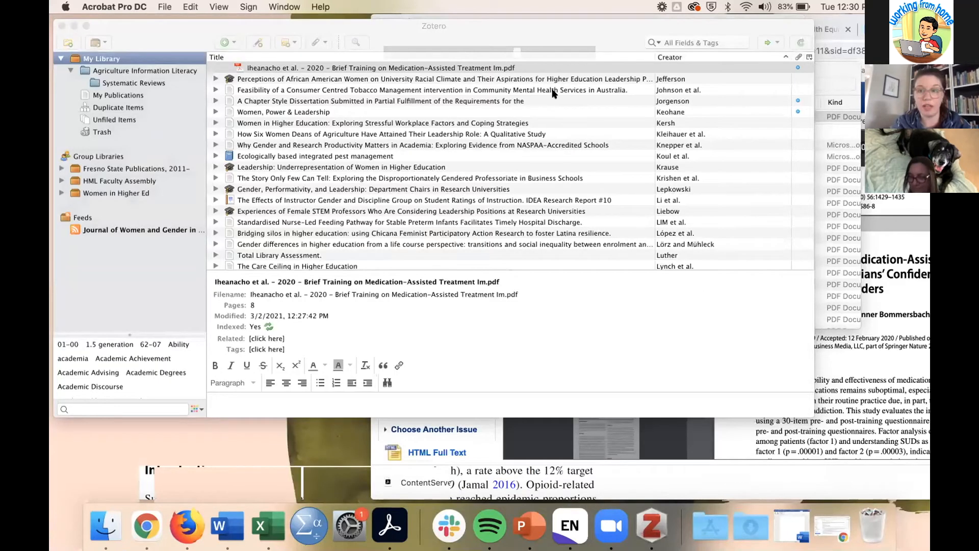
drag(762, 24, 762, 80)
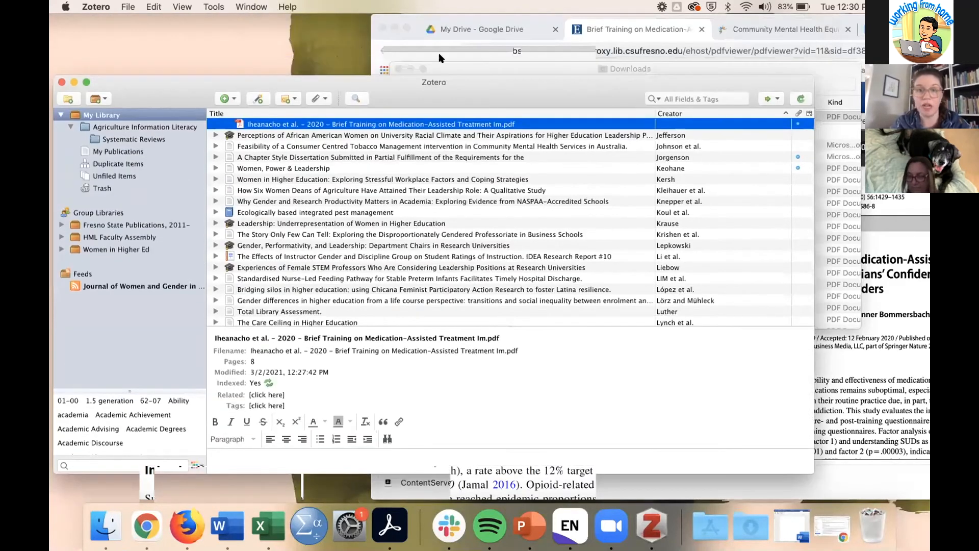
Step: Minimize the Chrome window with Google Drive showing and close the Downloads window in Finder
click(717, 18)
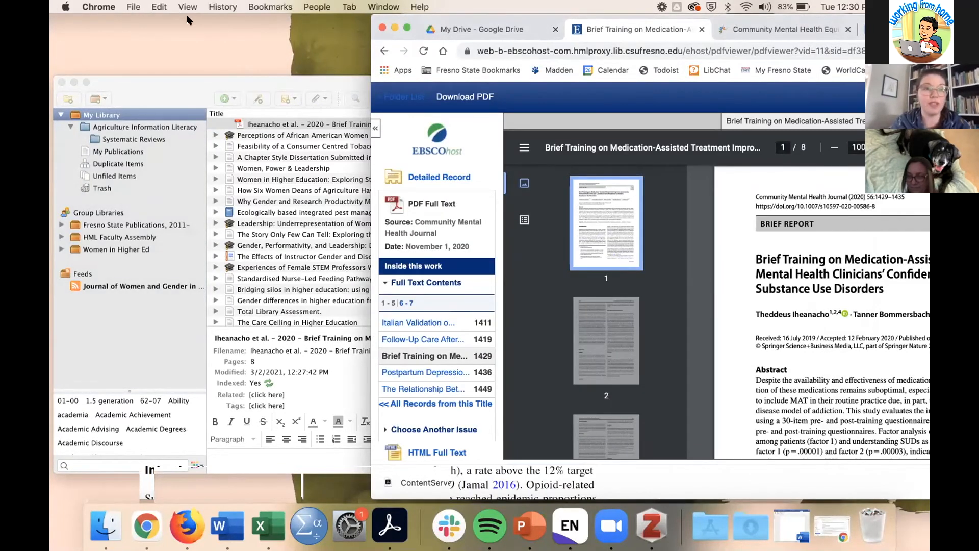
click(505, 28)
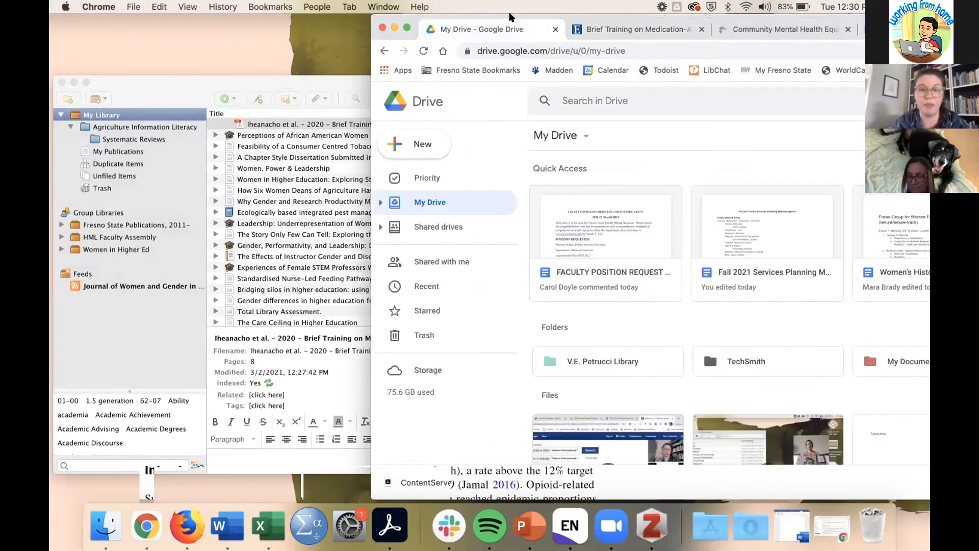
drag(512, 18, 553, 64)
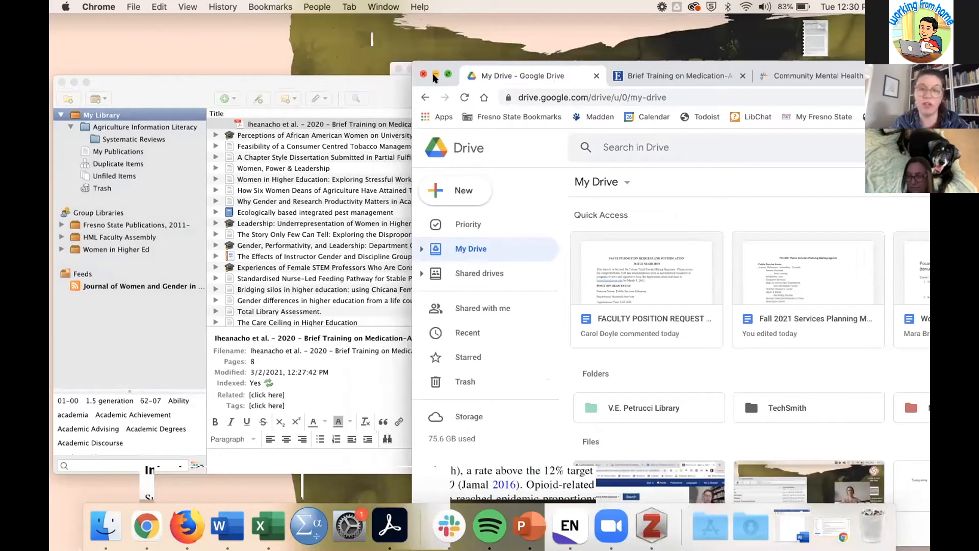
click(436, 75)
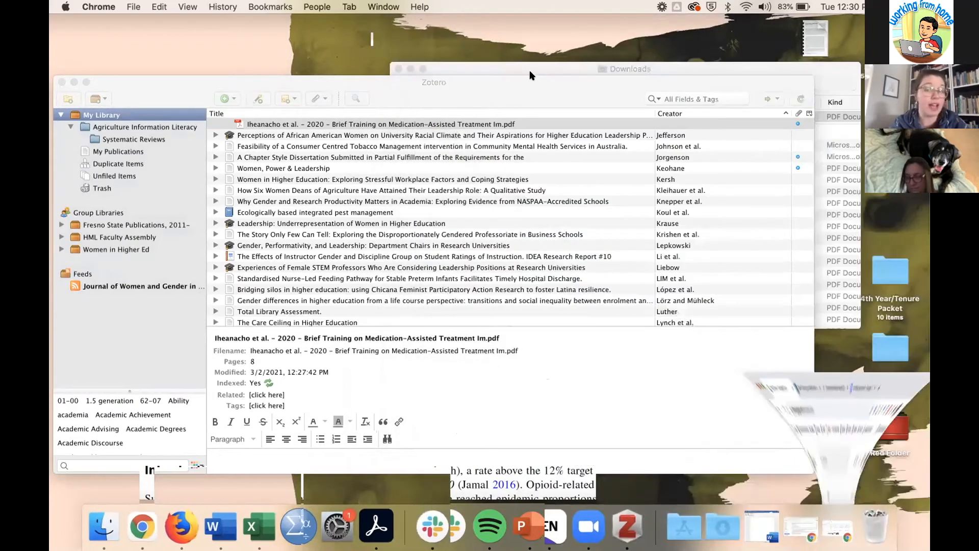
click(394, 65)
click(398, 68)
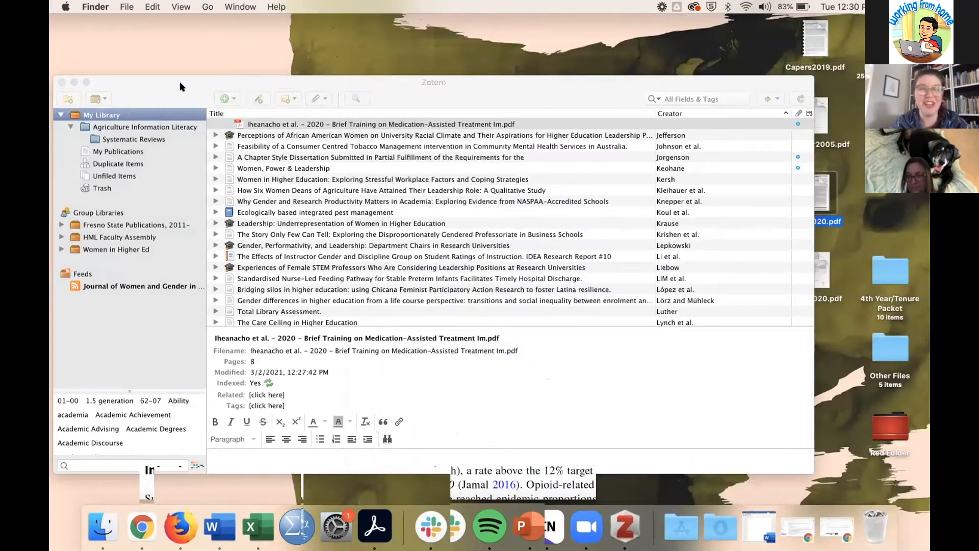
Step: Move the Zotero window up and add Main2020.pdf from the desktop to My Library
drag(163, 92, 164, 29)
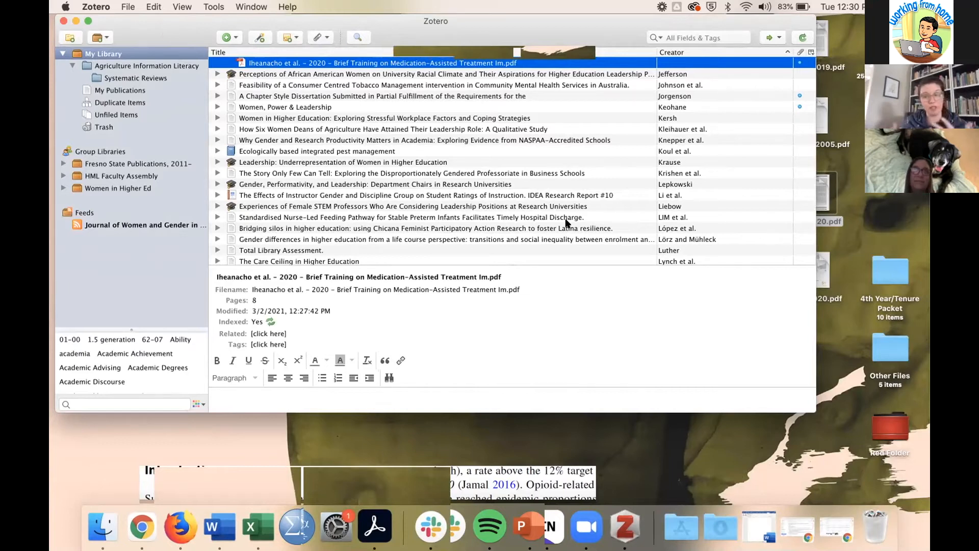
key(super+Tab)
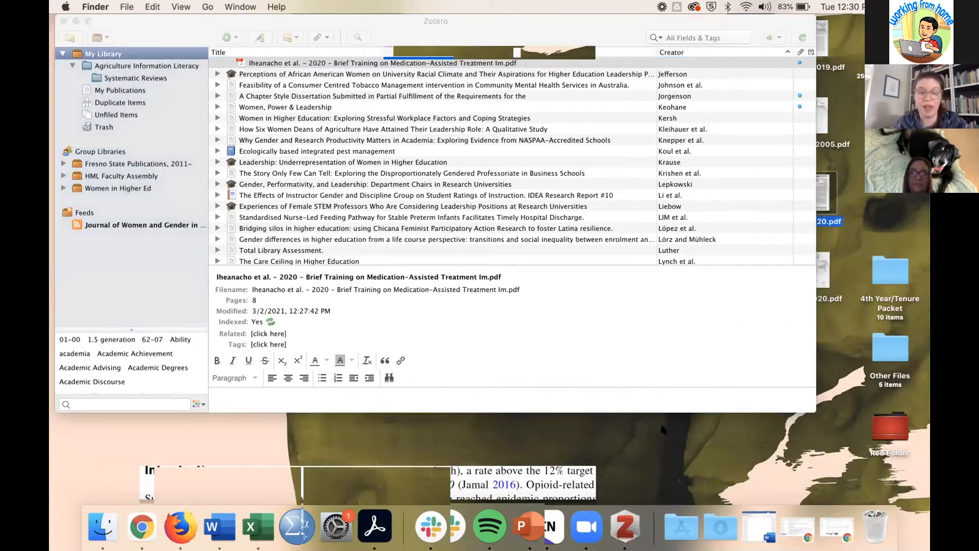
mouse_move(721, 18)
mouse_down()
mouse_move(704, 19)
mouse_move(716, 18)
mouse_up()
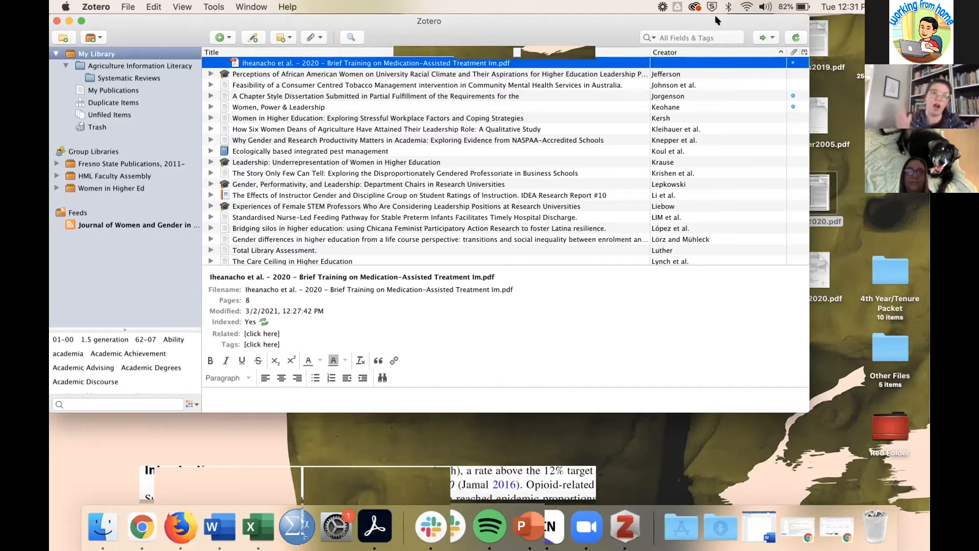
click(823, 193)
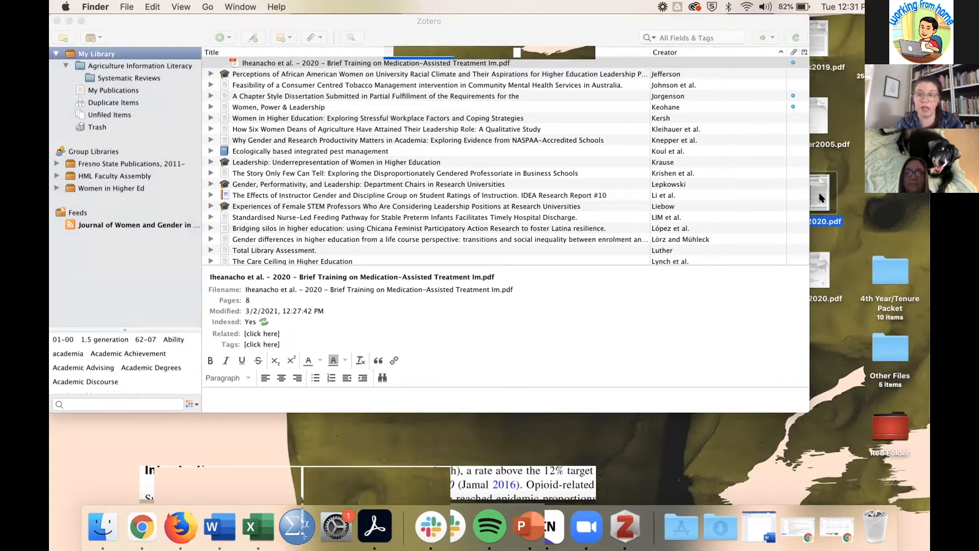
drag(820, 196, 123, 51)
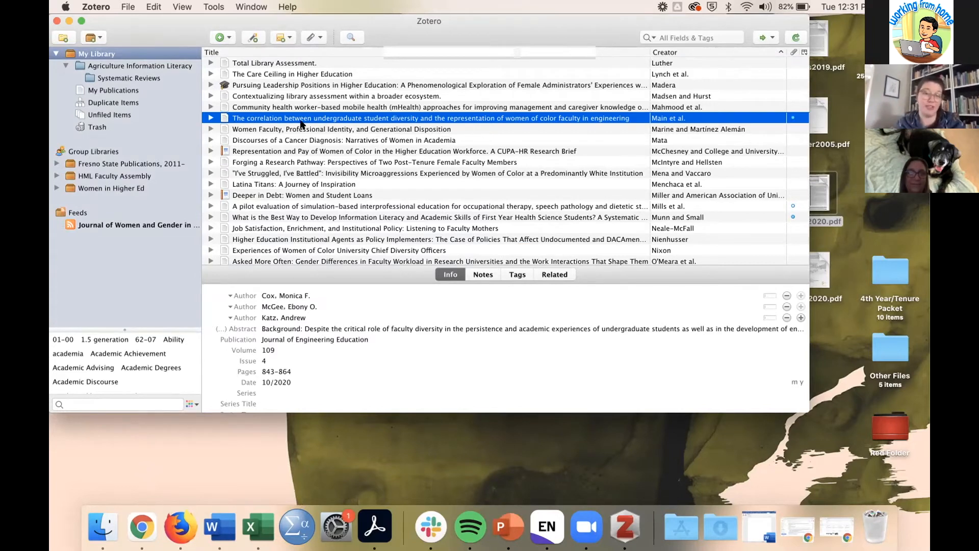
Step: Expand "The correlation between undergraduate student diversity" item, select its PDF, and make Zotero full screen
click(210, 118)
click(243, 130)
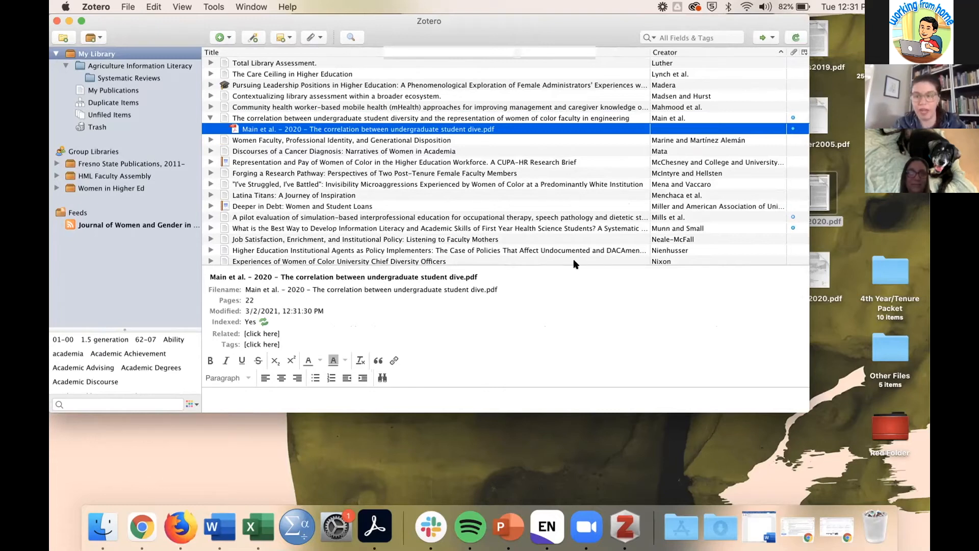
click(80, 21)
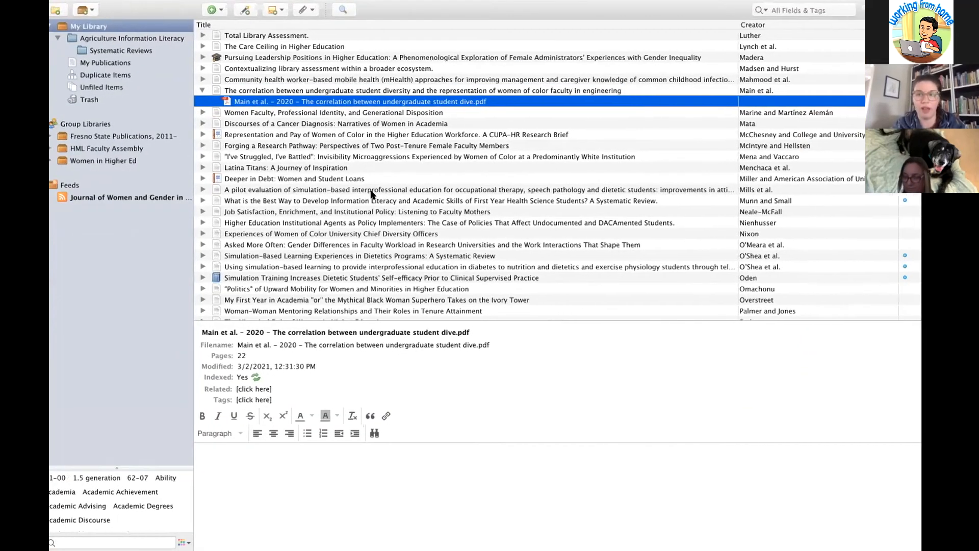
Step: Restore the minimized Chrome window in full screen and show the Community Mental Health Equity Project web page
key(ctrl+Left)
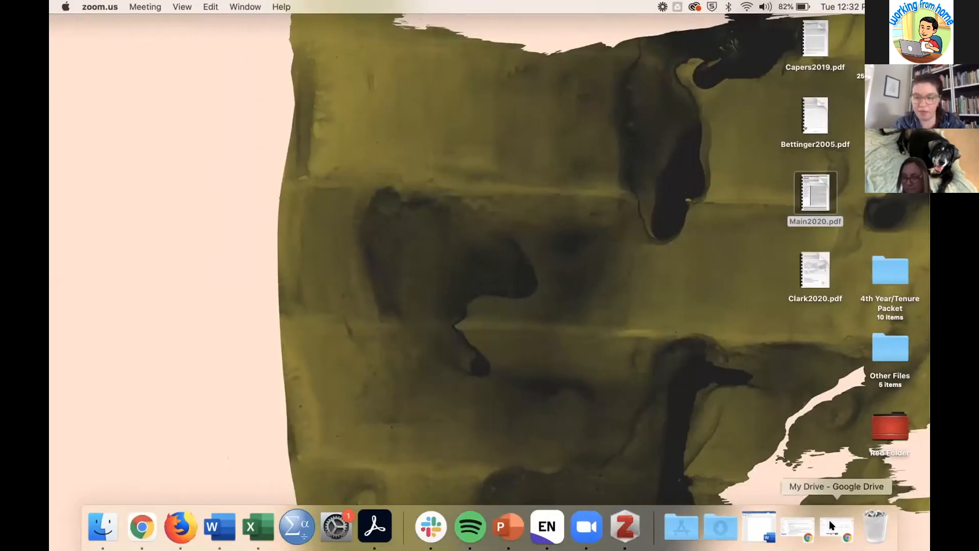
click(833, 526)
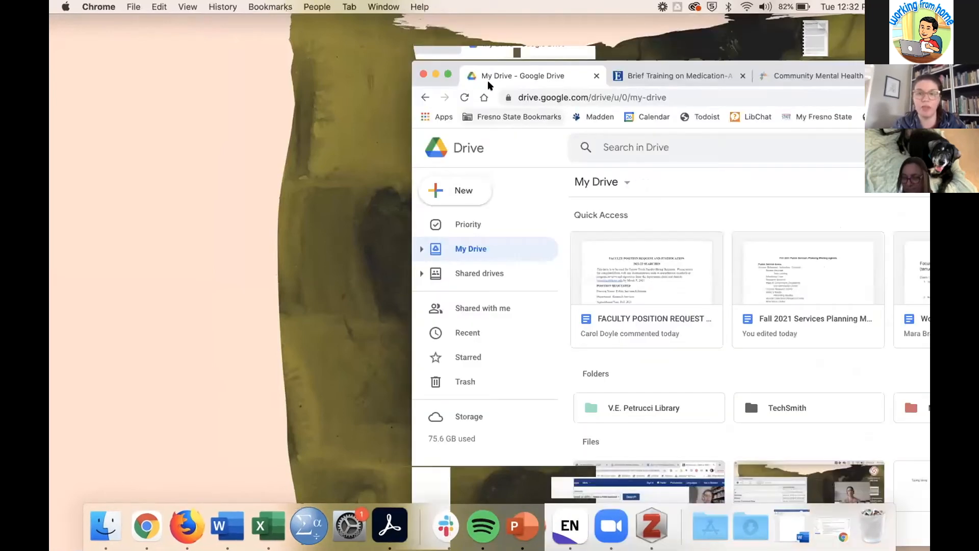
click(447, 74)
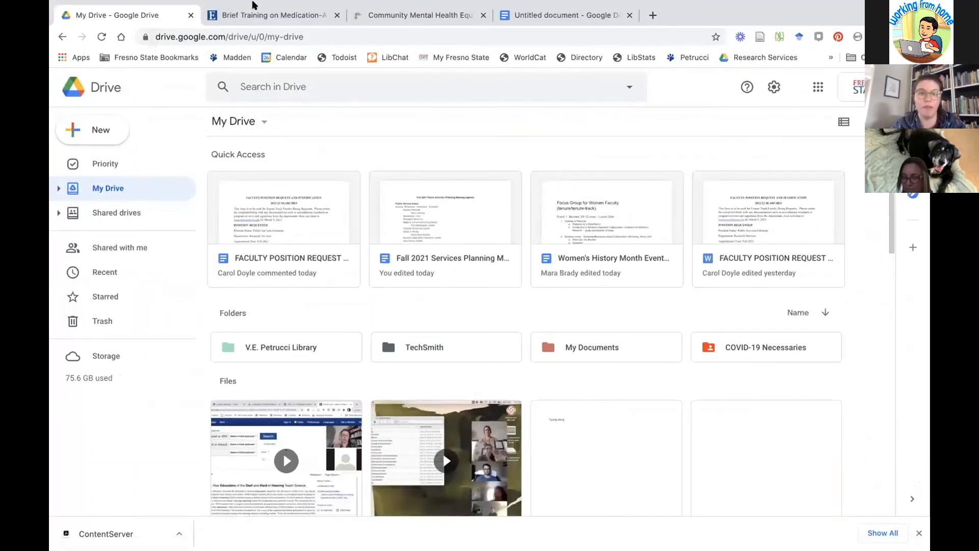
mouse_move(308, 6)
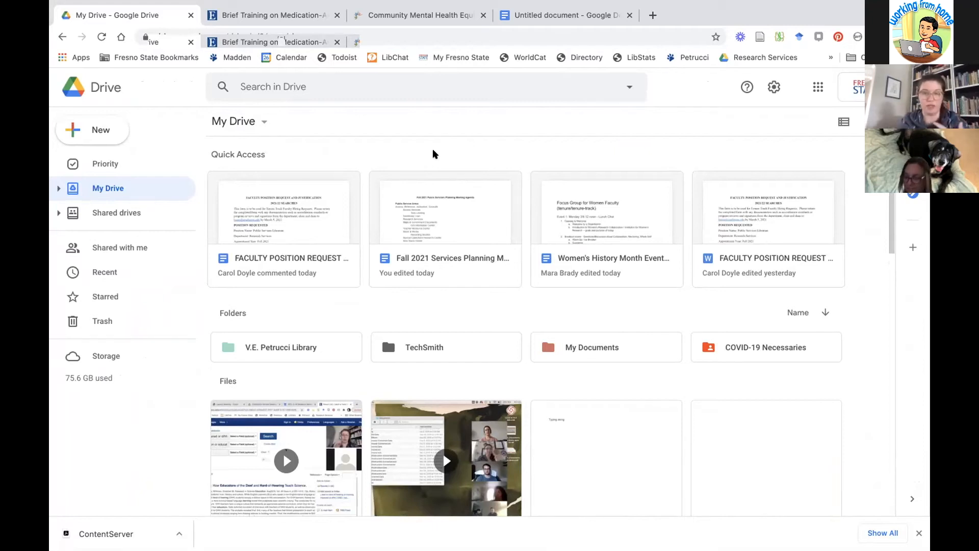
click(451, 15)
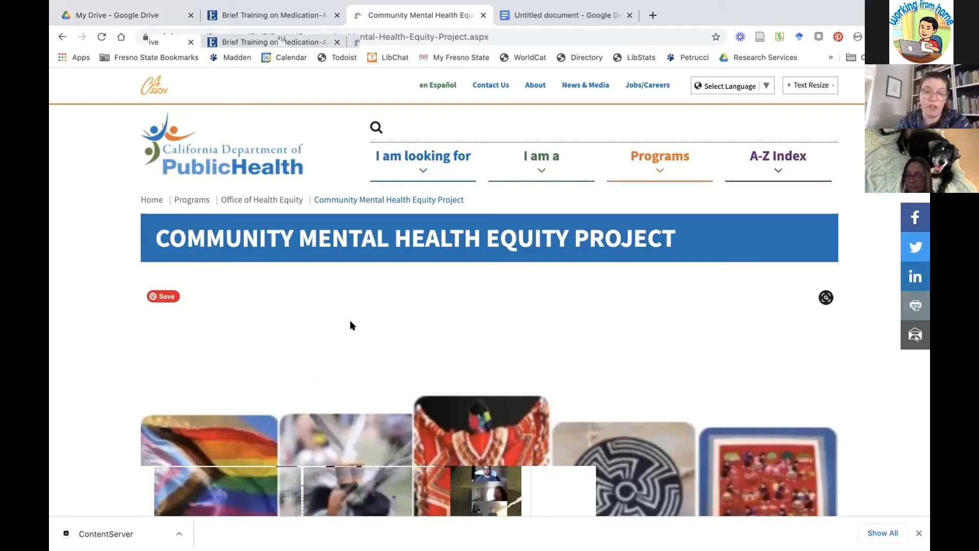
Step: Save the Community Mental Health Equity Project web page to My Library with the Zotero Connector
click(759, 37)
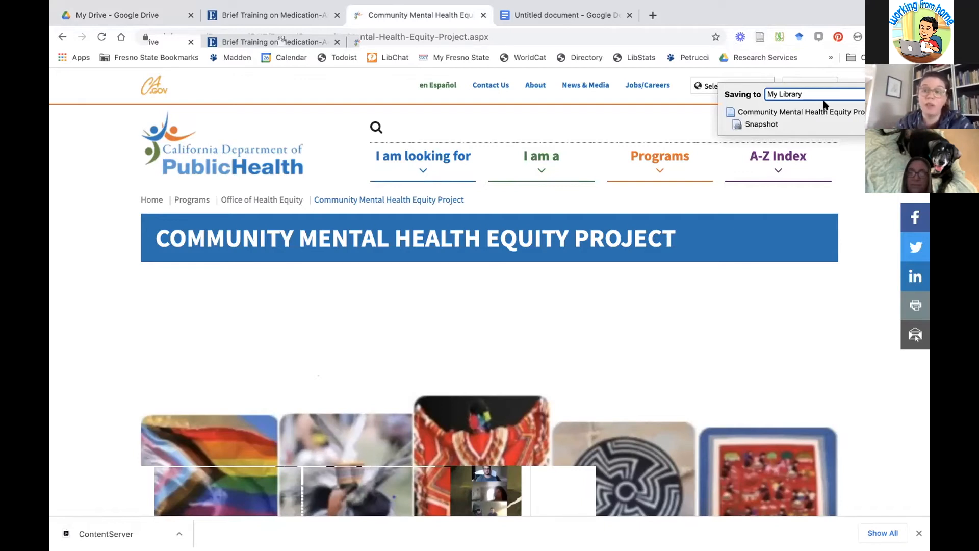
click(861, 102)
click(880, 251)
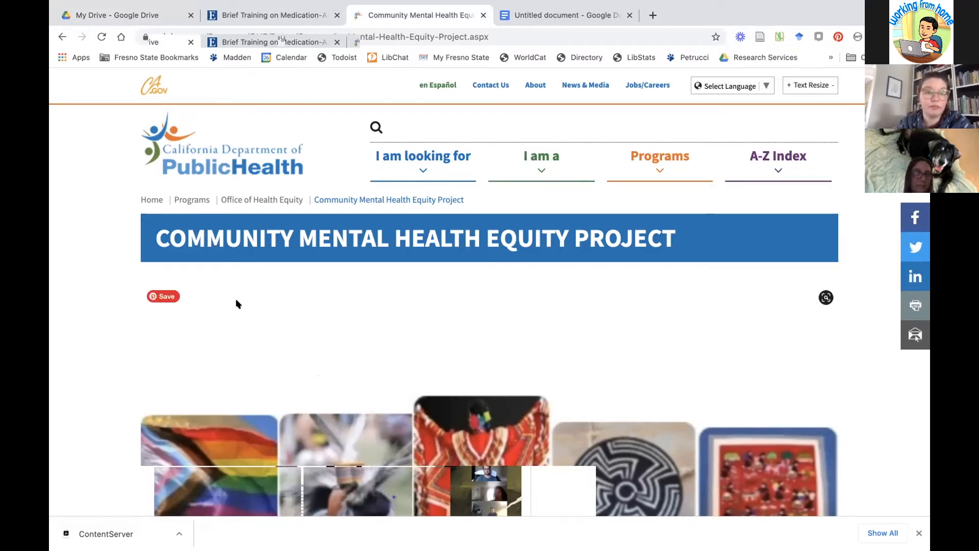
Step: Return to Zotero, expand the saved "Community Mental Health Equity Project" item, and examine its snapshot and item details
key(ctrl+Left)
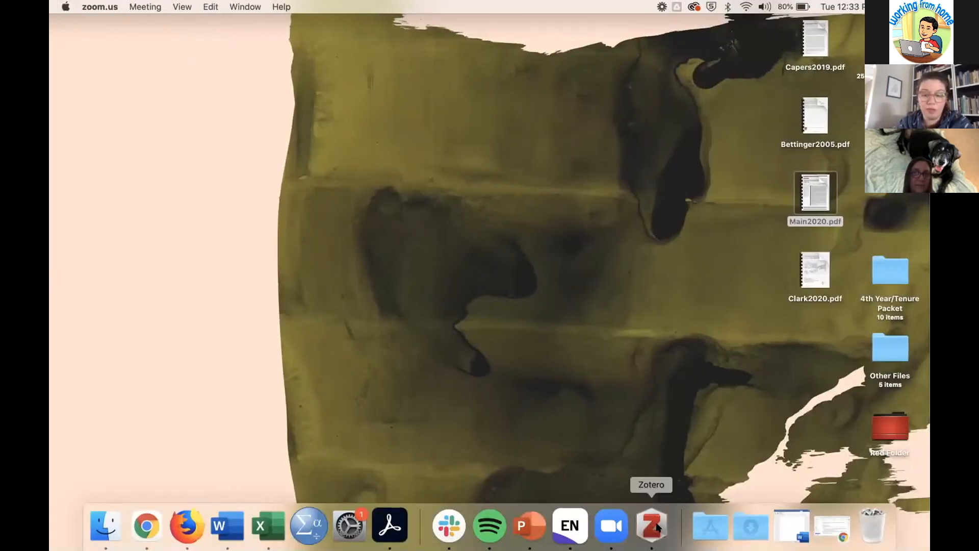
click(652, 526)
scroll(309, 315, down, 1)
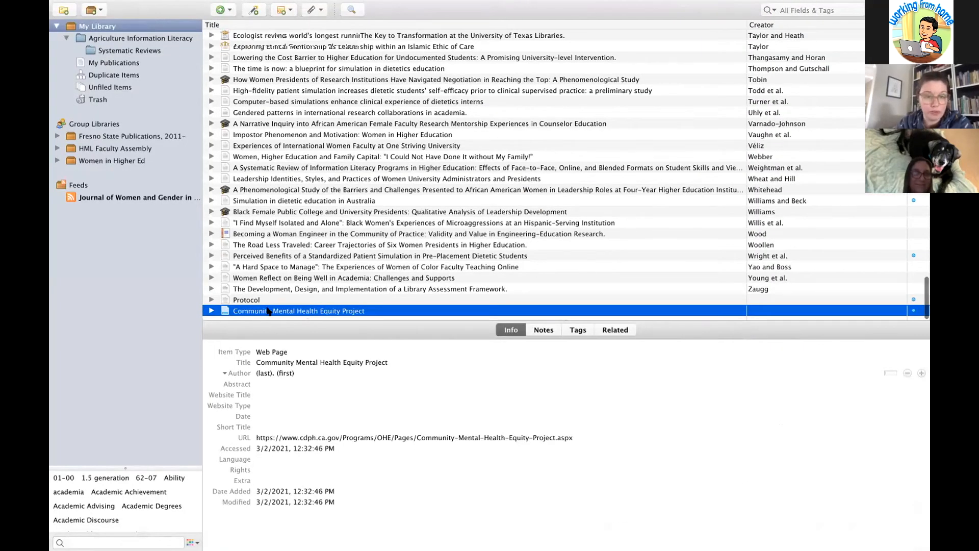
click(210, 311)
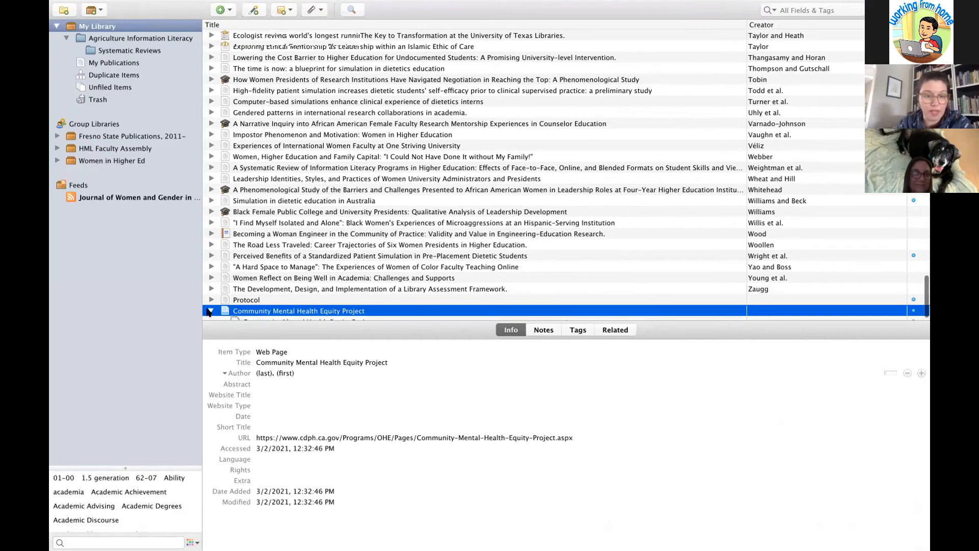
scroll(241, 309, down, 1)
click(287, 306)
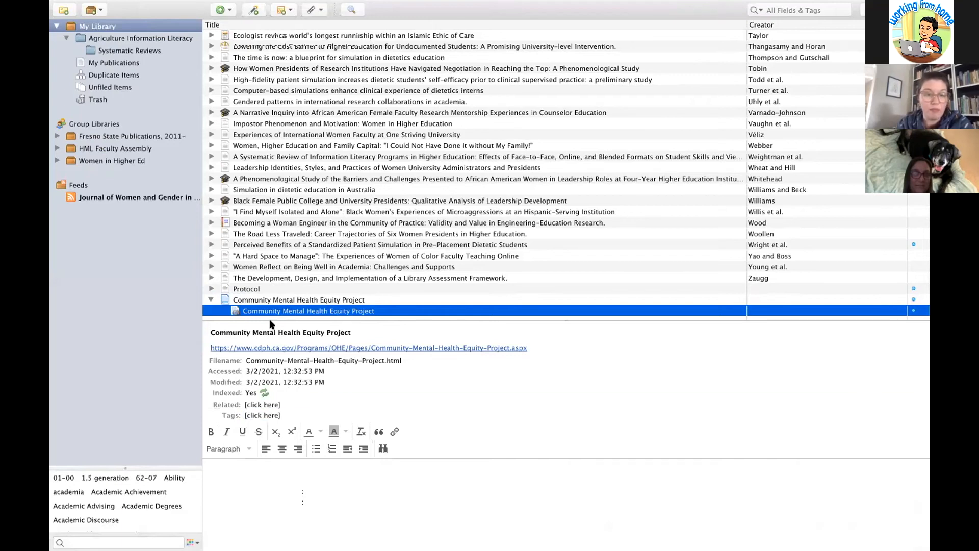
click(271, 301)
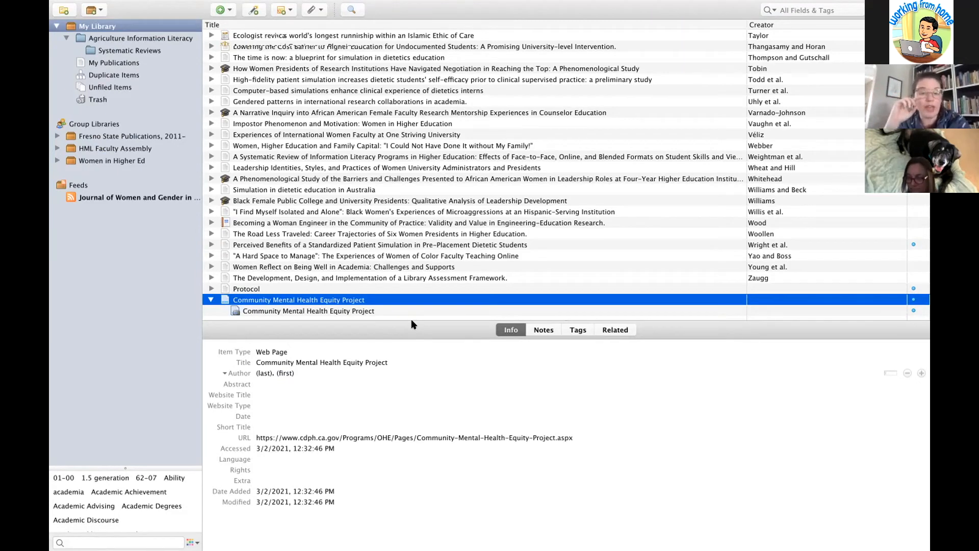
Step: Check the source web page in Chrome for a date and set the Community Mental Health Equity Project item's Date to 2019
click(312, 447)
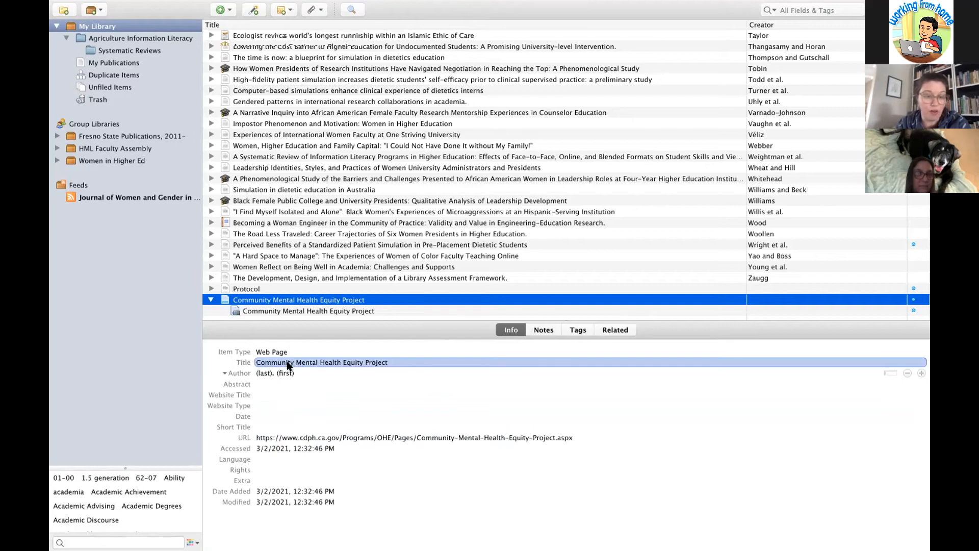
click(265, 417)
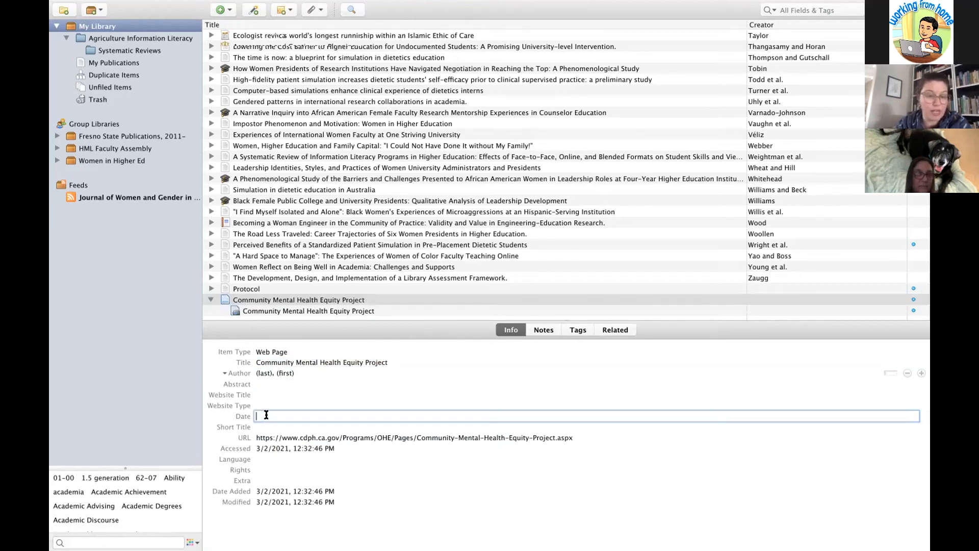
key(super+Tab)
scroll(416, 329, down, 8)
scroll(415, 330, down, 20)
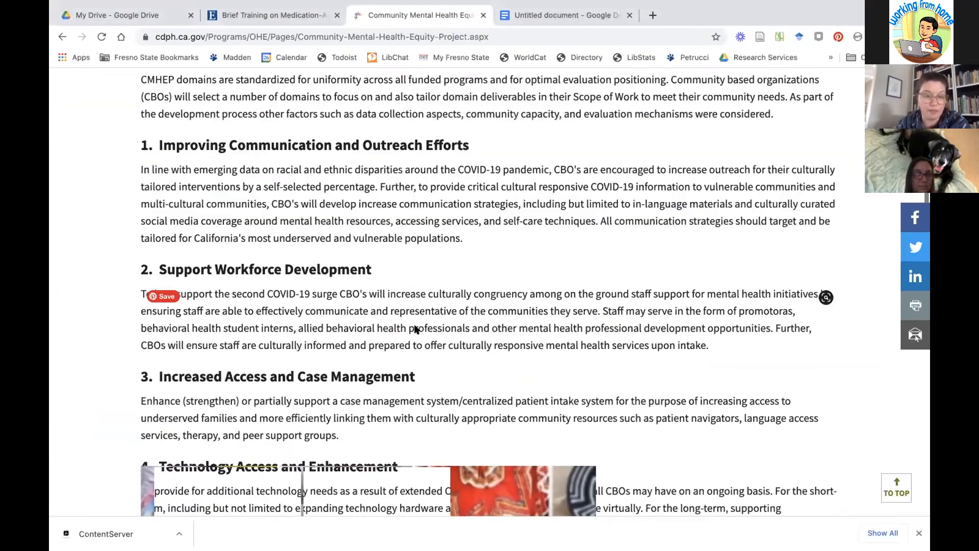
scroll(415, 329, up, 20)
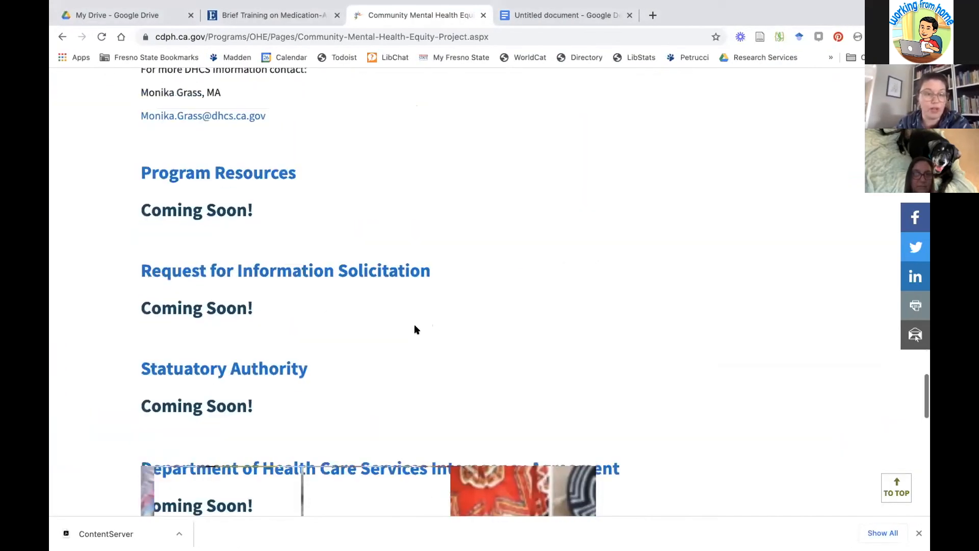
key(super+Tab)
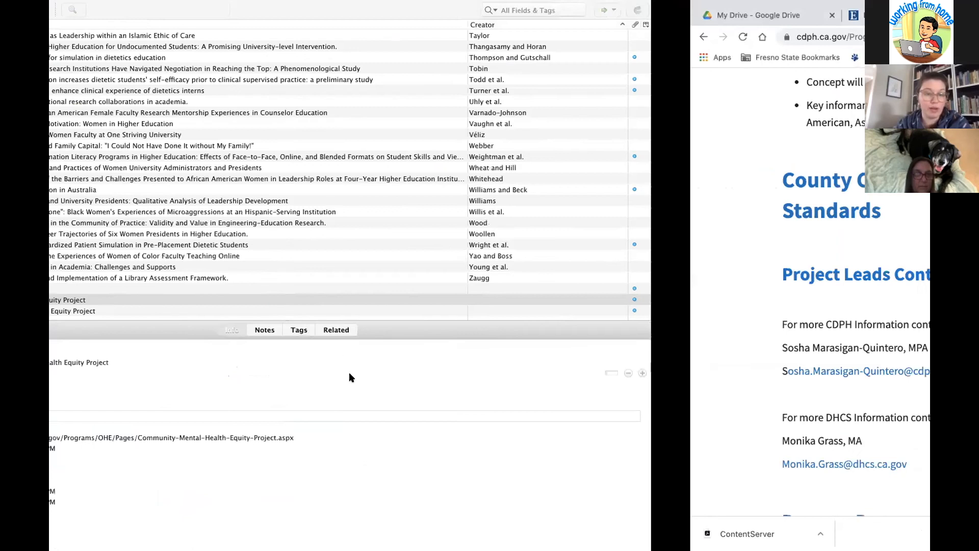
text(2019)
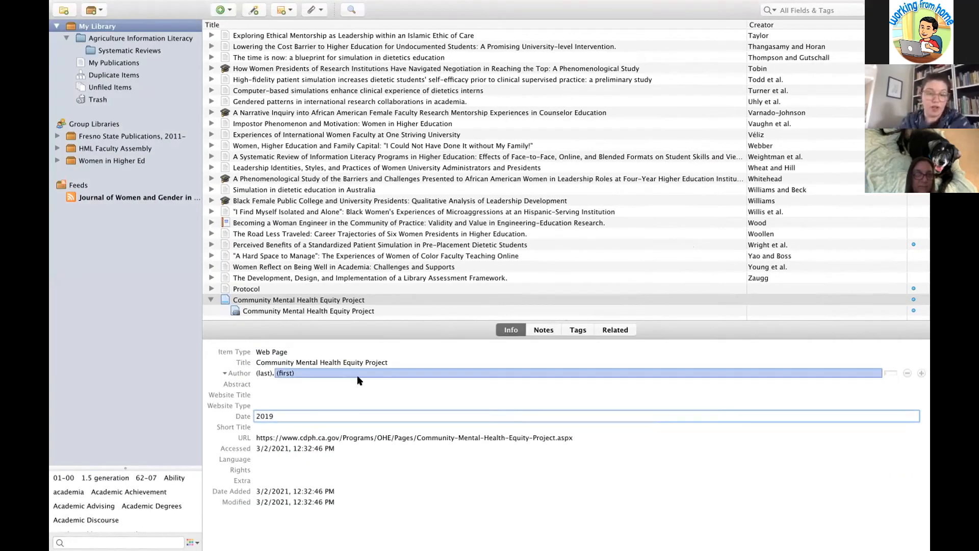
click(718, 458)
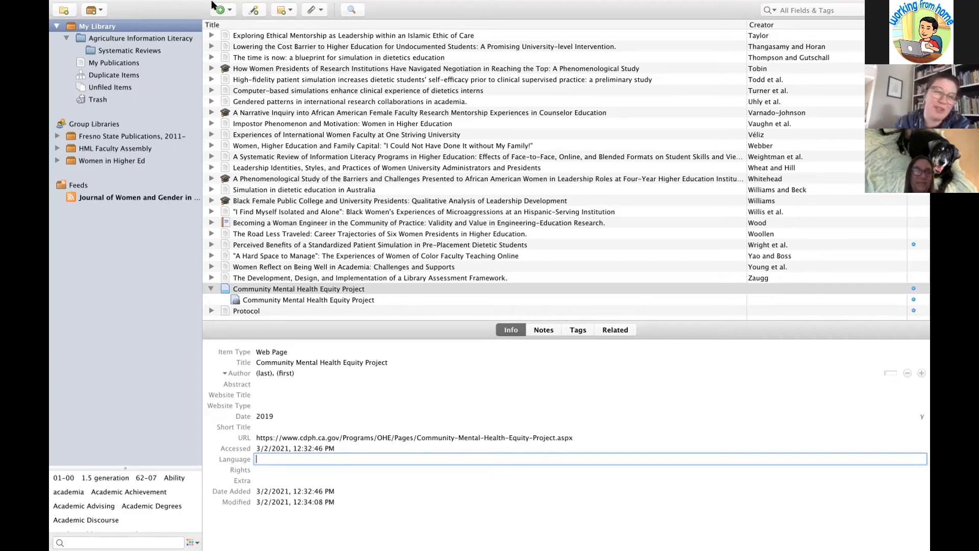
mouse_move(226, 2)
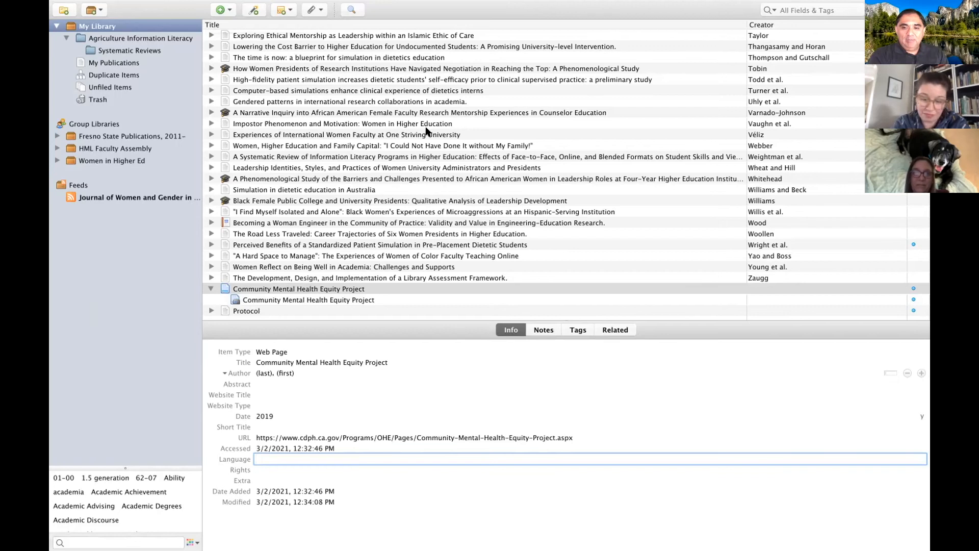
Step: Switch to Chrome, search the web for "pubmed" in a new tab, and open the PubMed site
key(ctrl+Right)
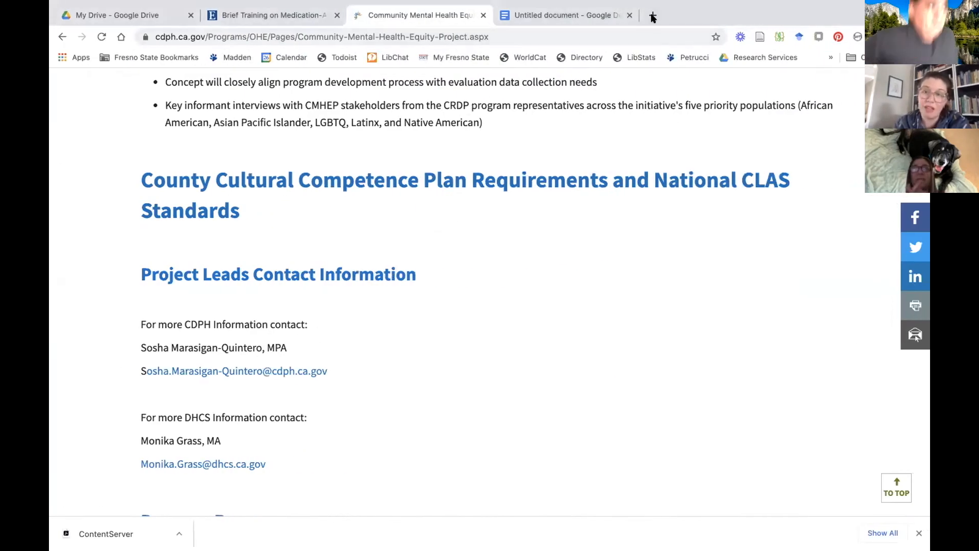
click(653, 17)
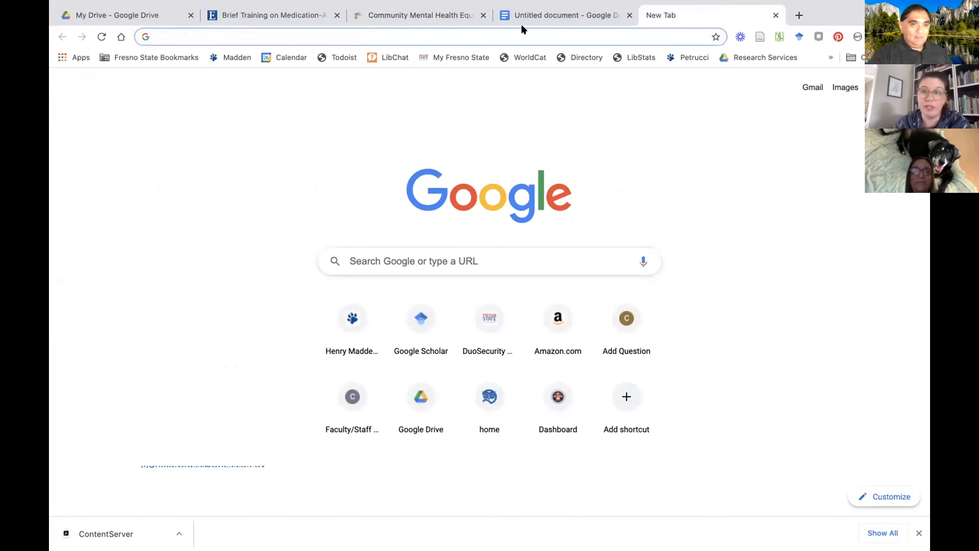
click(371, 31)
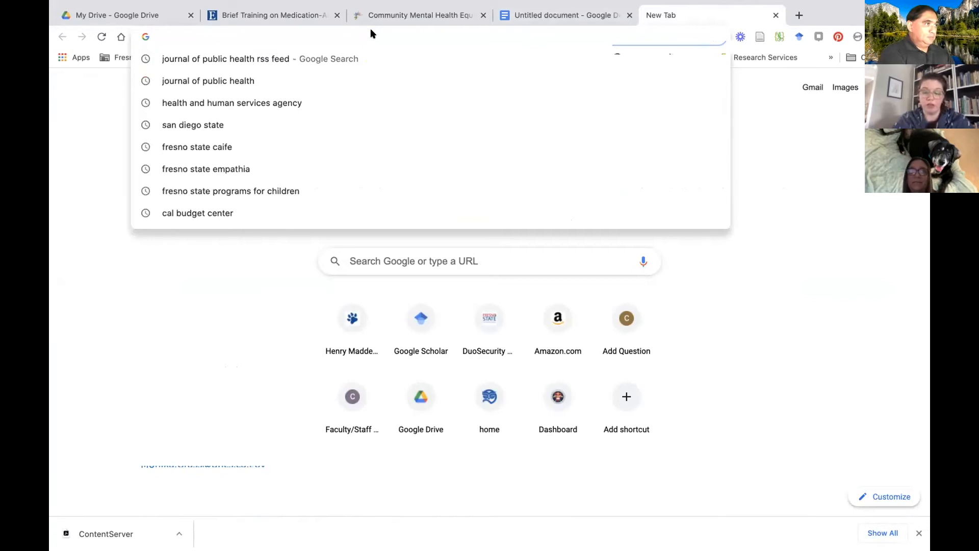
text(pubmed)
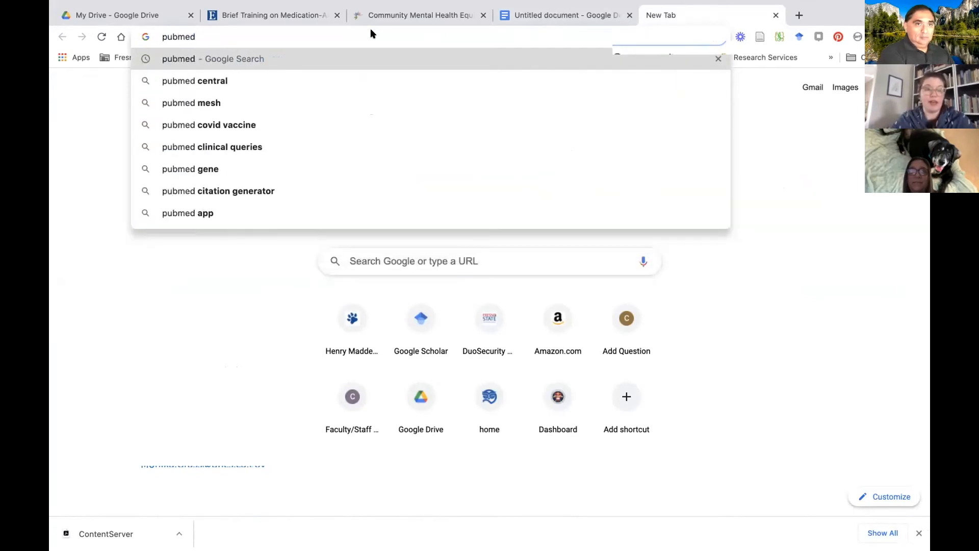
key(Return)
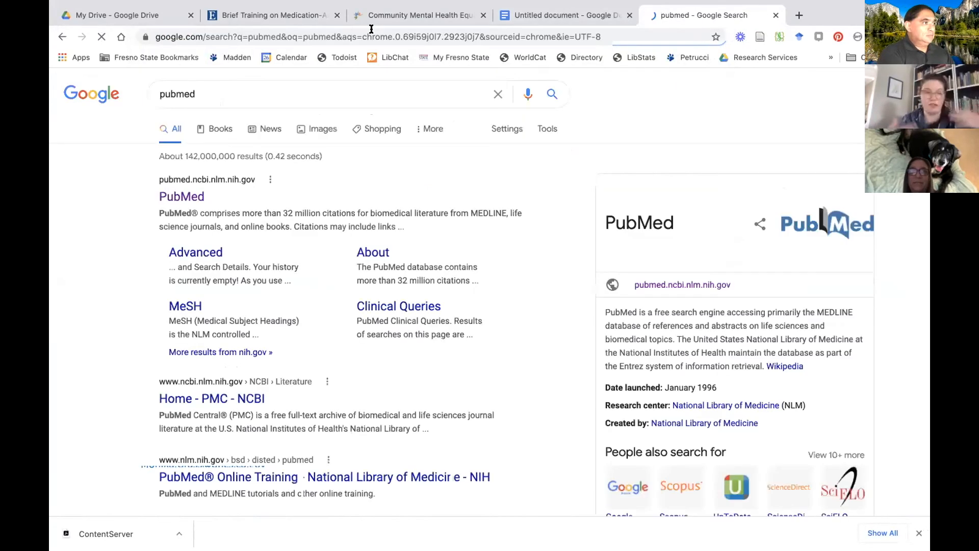
click(193, 197)
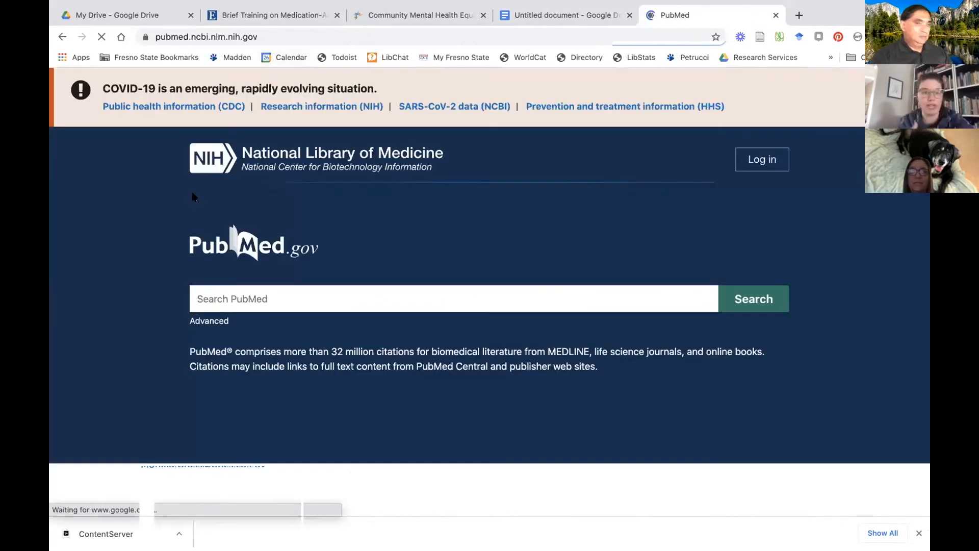
Step: Search PubMed for "mental health" and open the article "A proposed new definition of mental health"
text(mental )
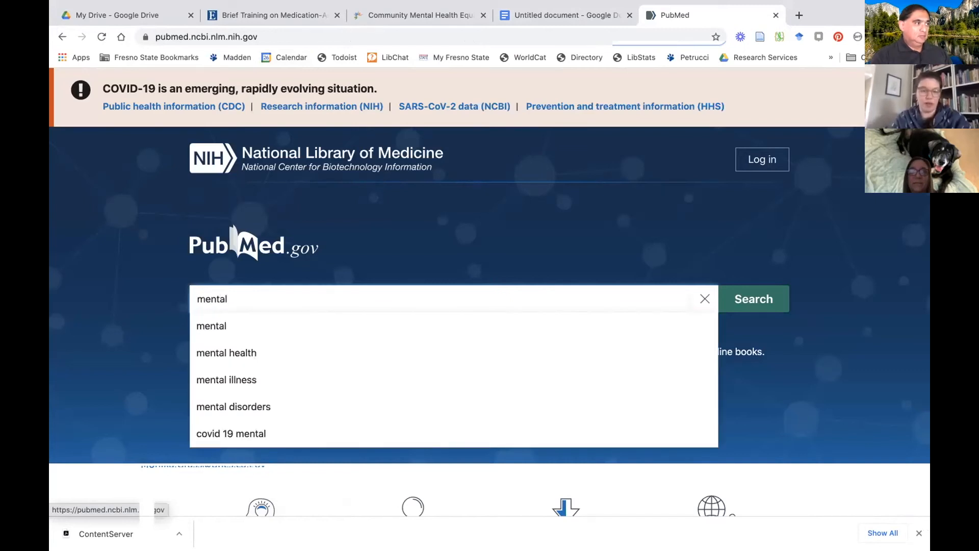
text(health)
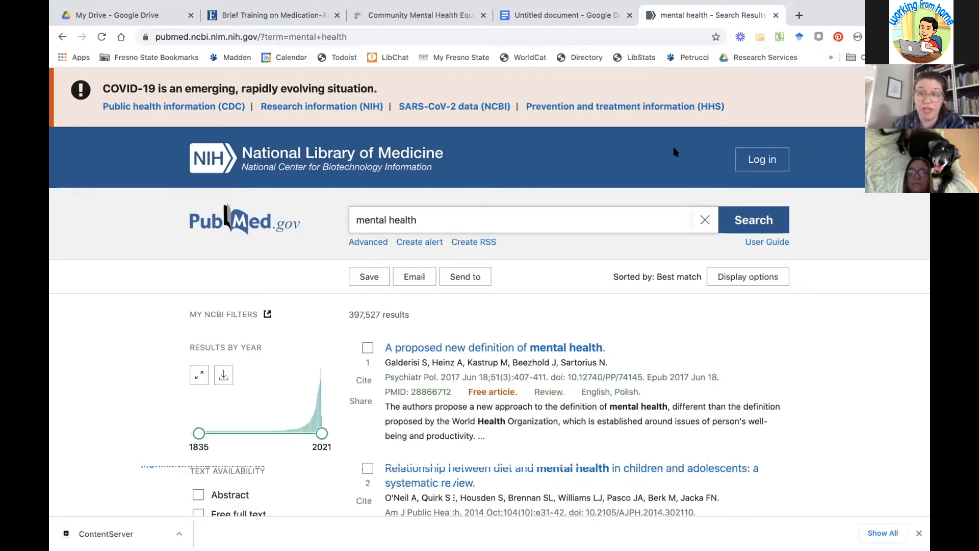
click(402, 346)
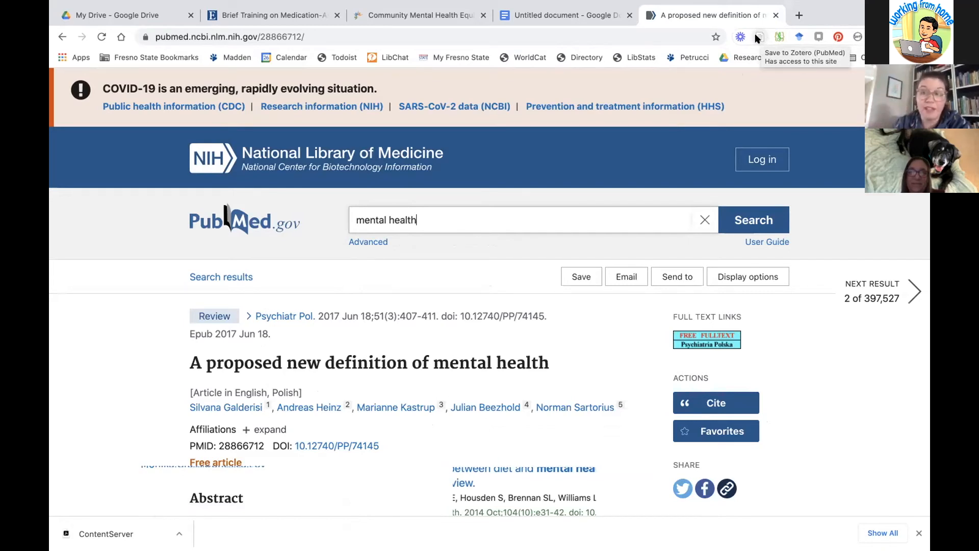
Step: Save the PubMed article "A proposed new definition of mental health" to My Library with the Zotero Connector
click(755, 33)
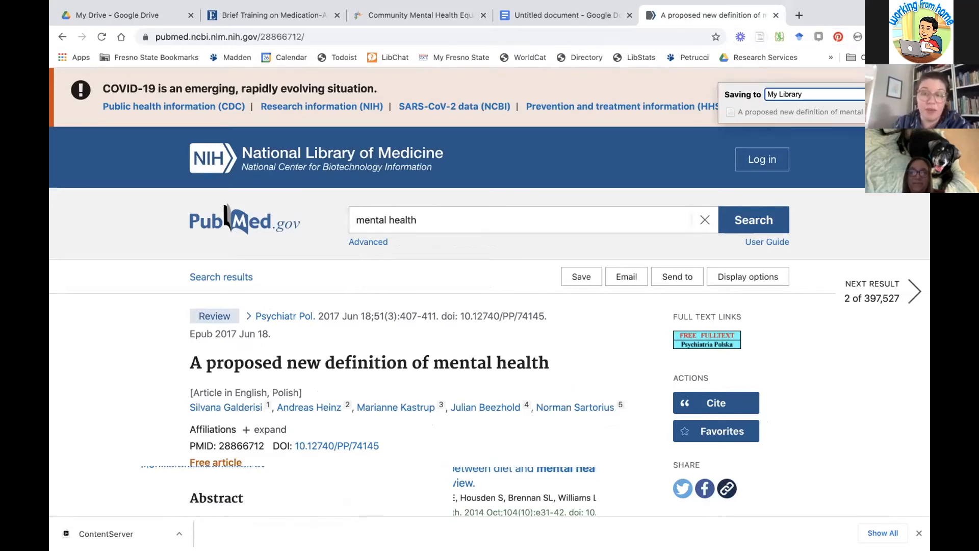
click(909, 95)
click(877, 250)
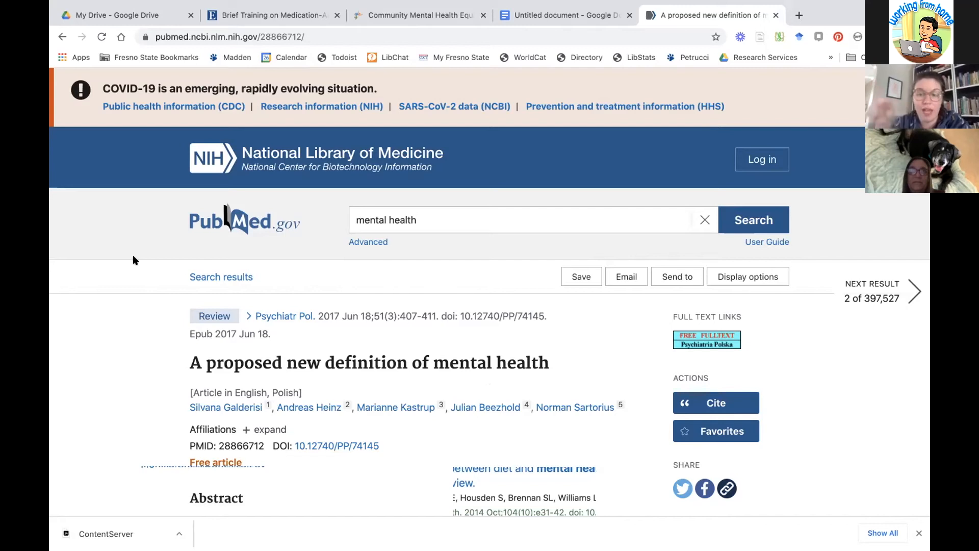
Step: Return to Zotero, expand the saved "A proposed new definition of mental health" item, and examine its Accepted Version PDF attachment
key(ctrl+Left)
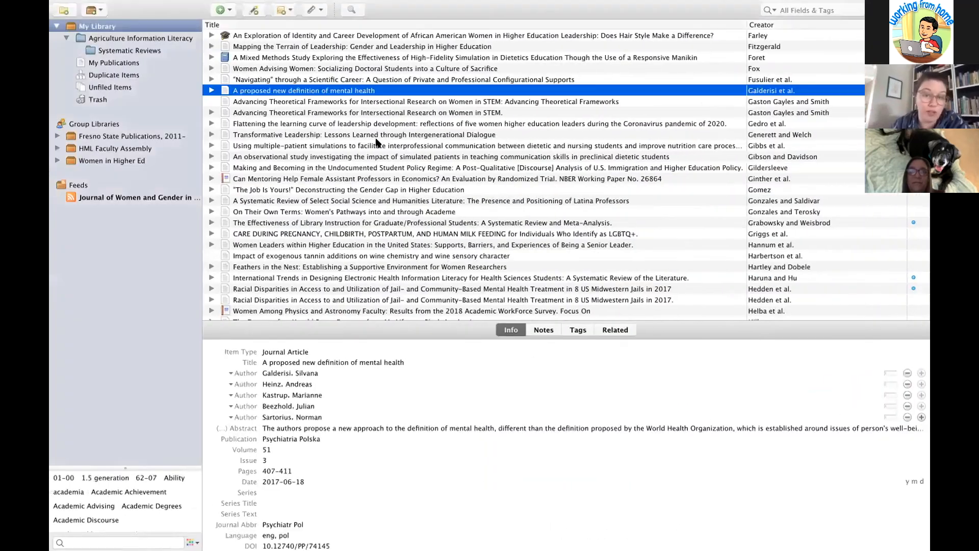
click(212, 90)
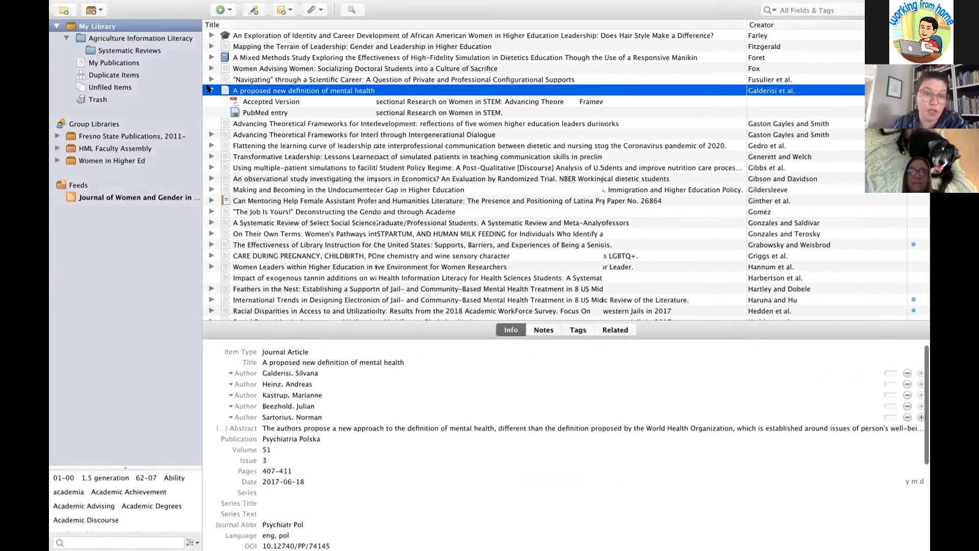
click(255, 101)
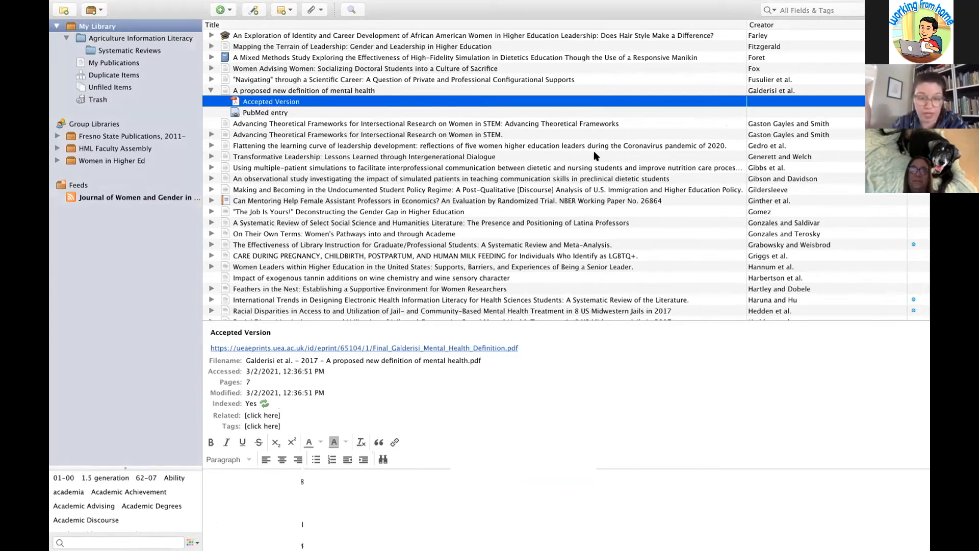
Step: Revisit the PubMed article page in Chrome to show the Zotero Connector's save option, and return to Zotero
key(ctrl+Right)
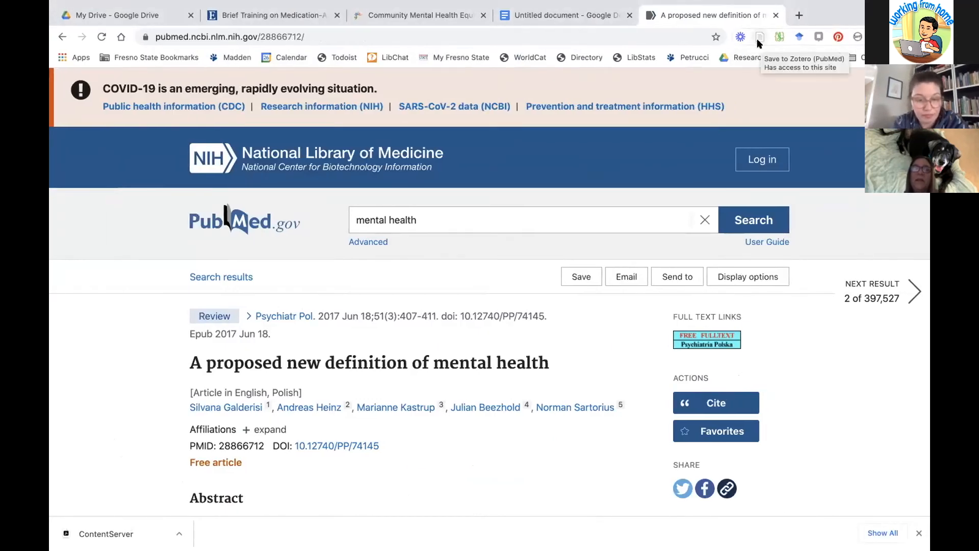
click(758, 39)
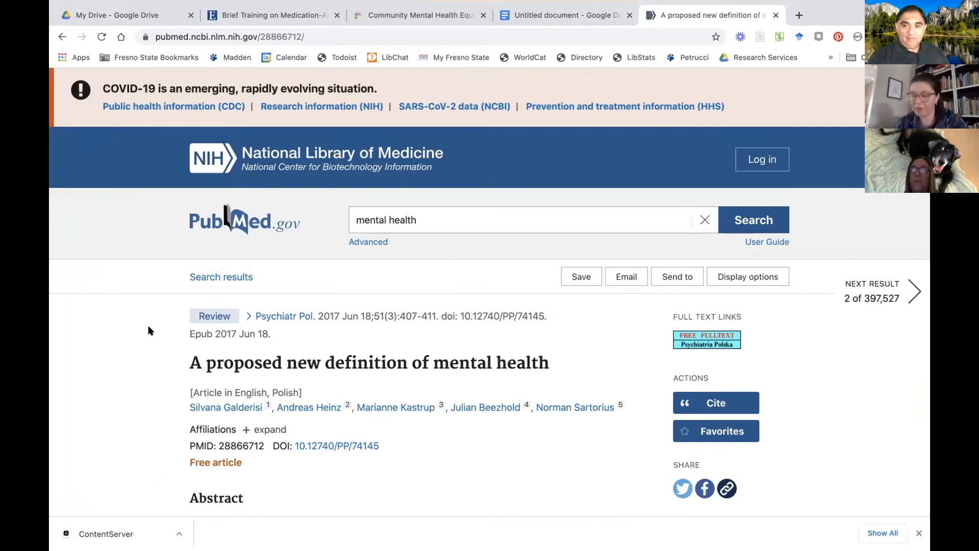
key(ctrl+Left)
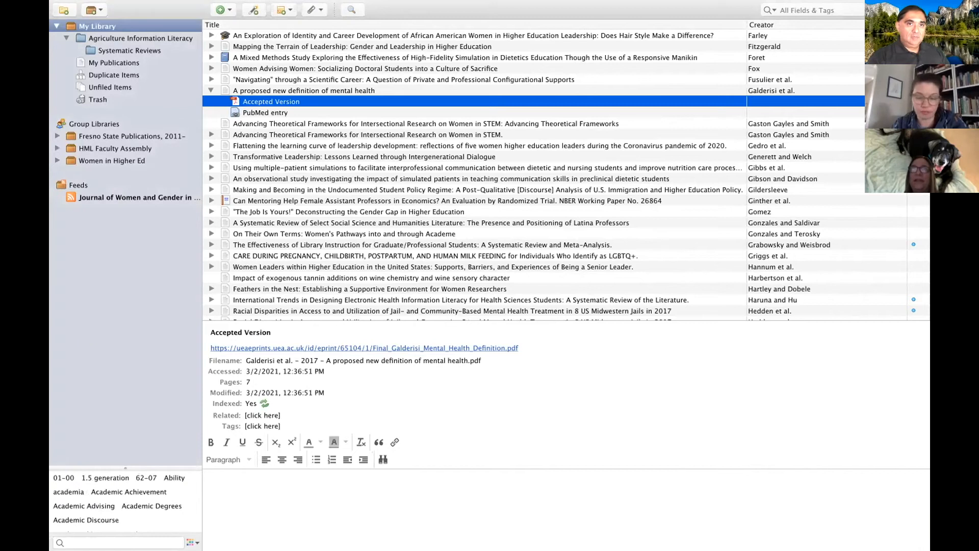
Step: Restore the minimized blank Word document Document1 and show it in full screen with the Home commands
key(ctrl+Left)
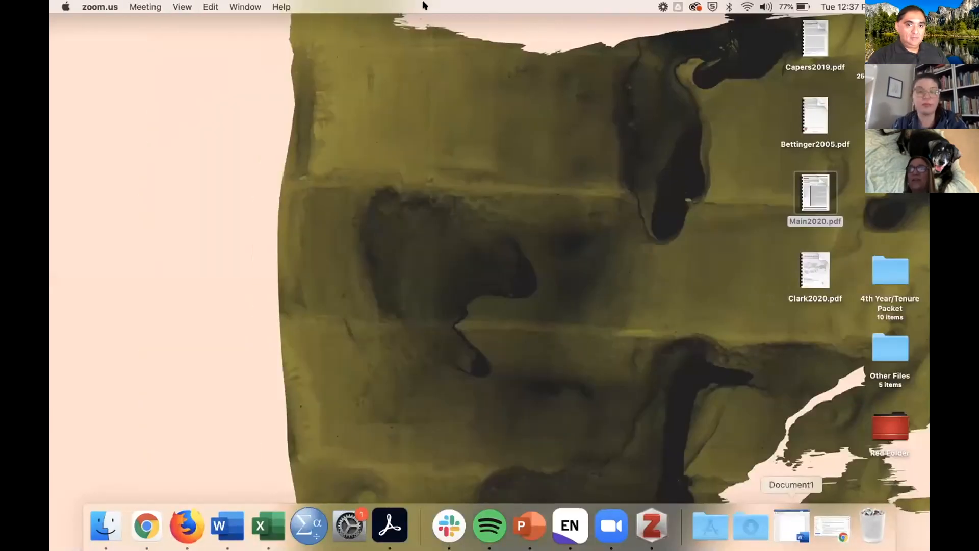
click(792, 526)
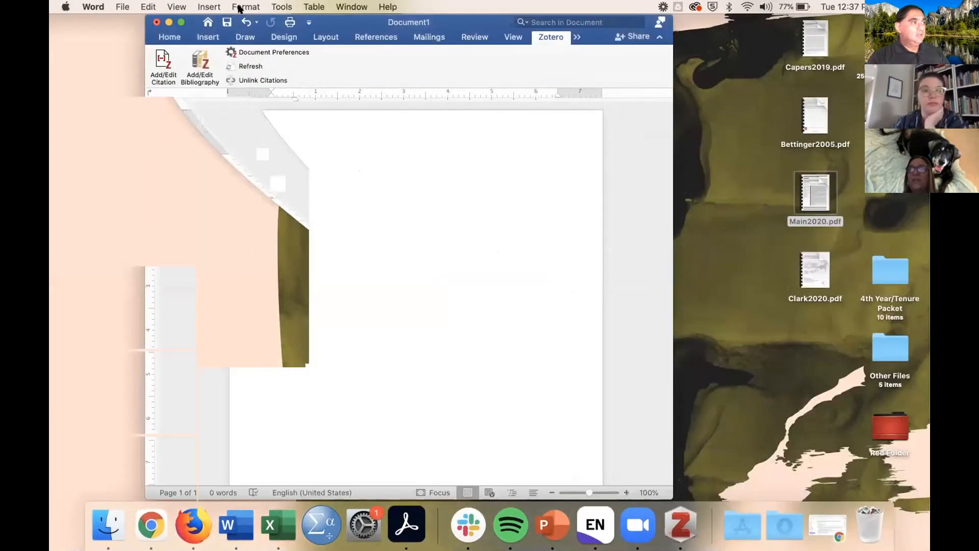
click(178, 37)
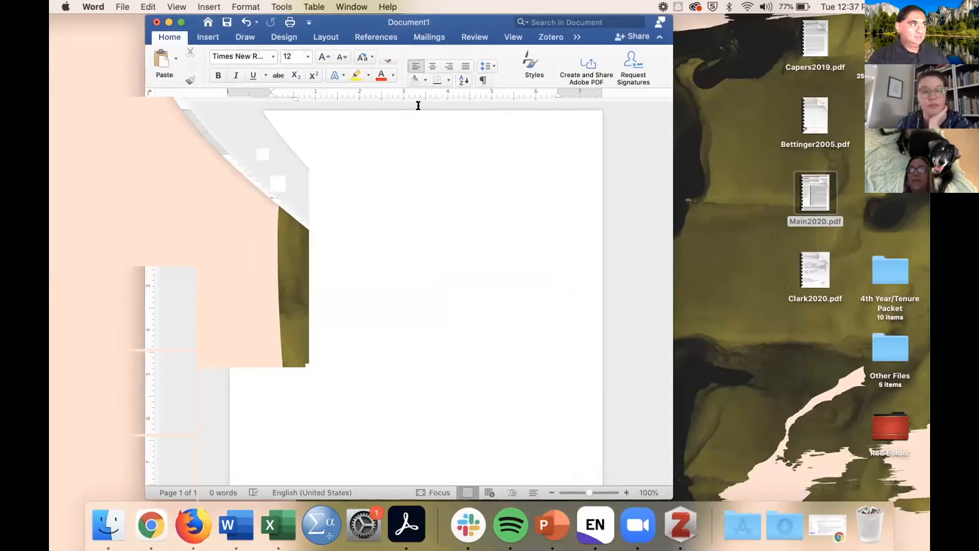
click(180, 21)
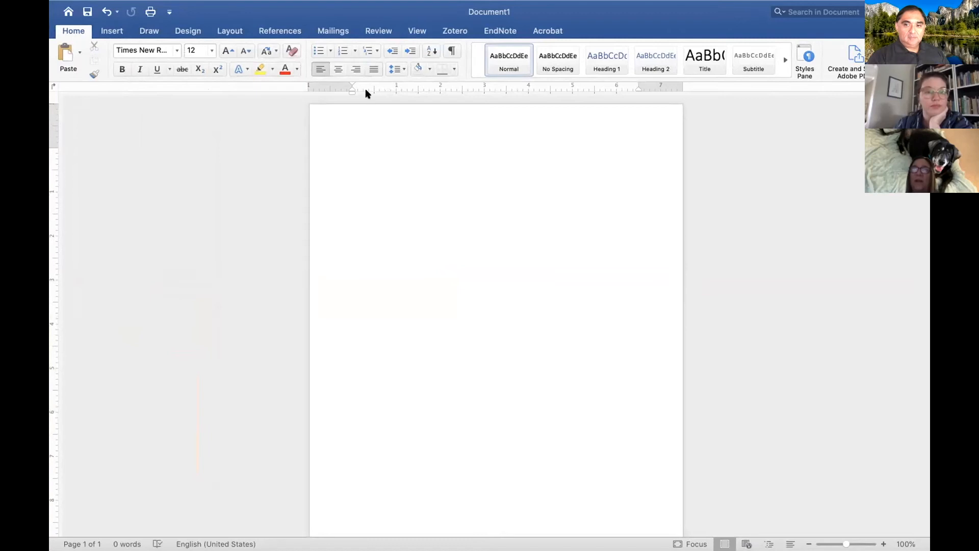
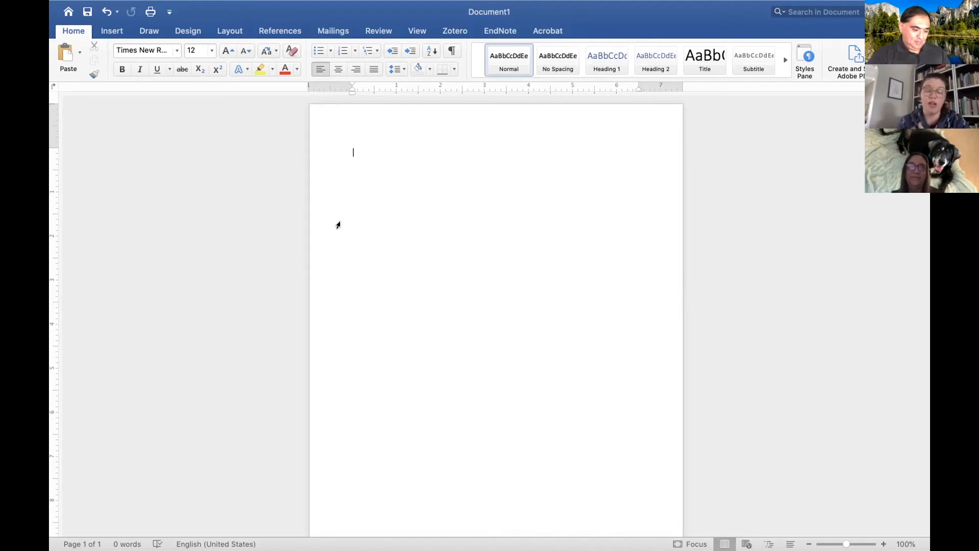
Step: Switch to Zotero, open the Systematic Reviews collection, and select its first four items
key(ctrl+Right)
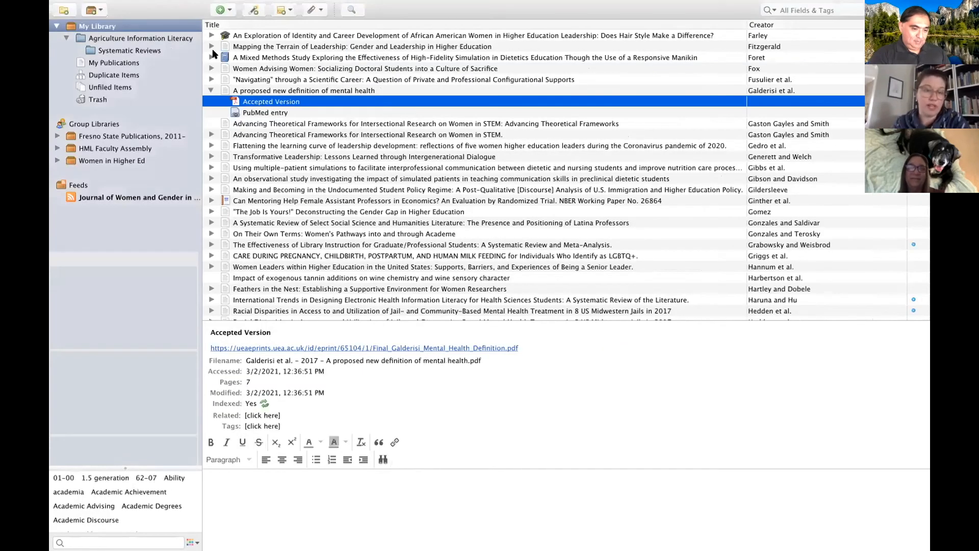
click(135, 50)
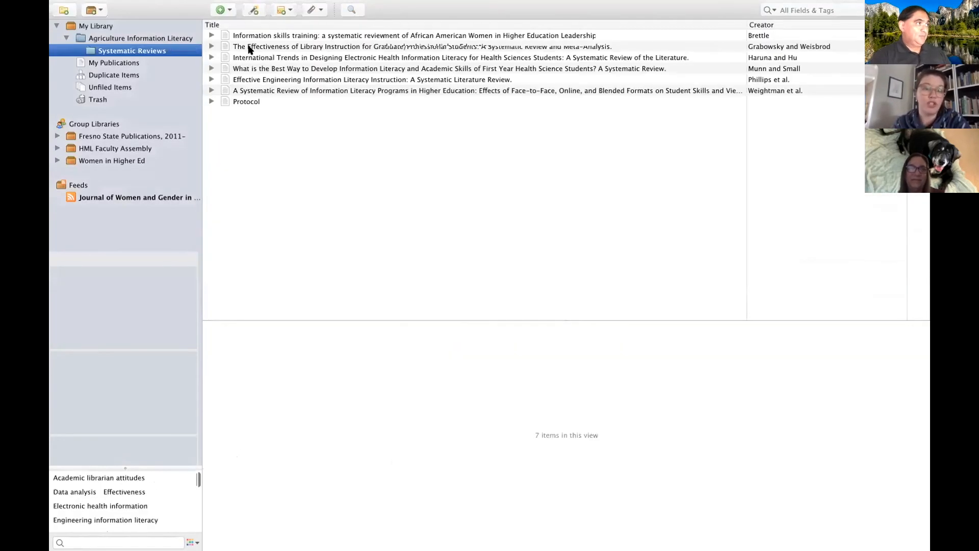
click(247, 35)
key(shift+Down)
key(shift+Down)
key(shift+Down)
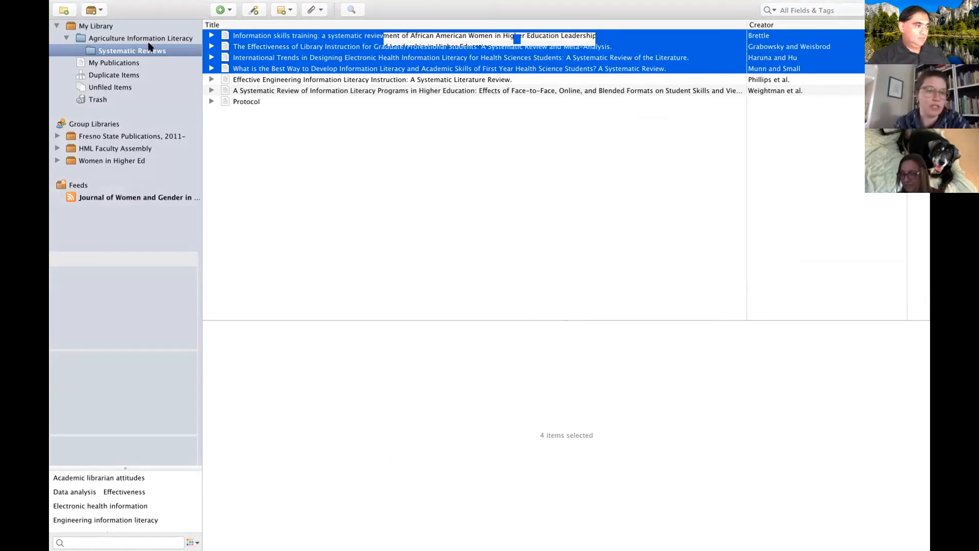
Step: Create a bibliography from the four selected items in American Psychological Association (APA) 7th edition style, using Bibliography mode and Copy to Clipboard
right_click(300, 51)
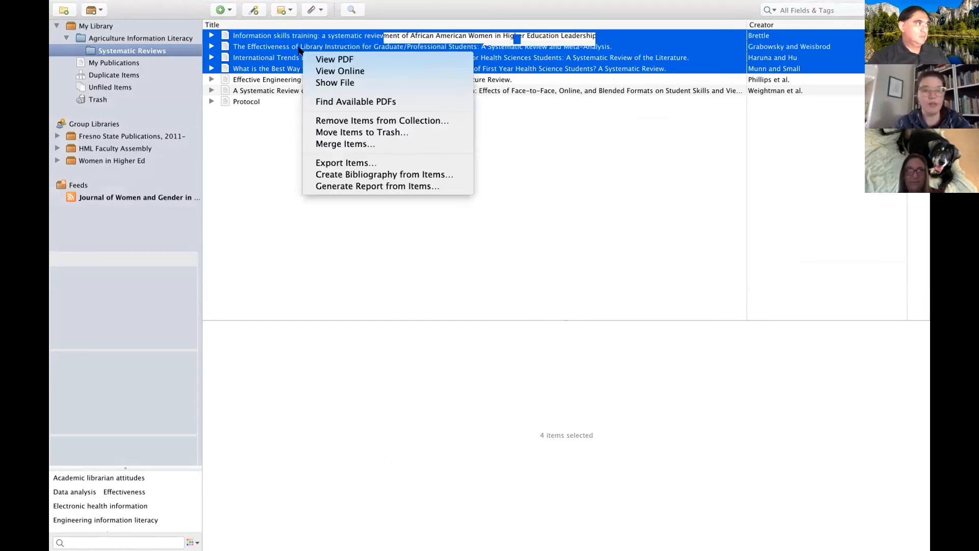
click(360, 175)
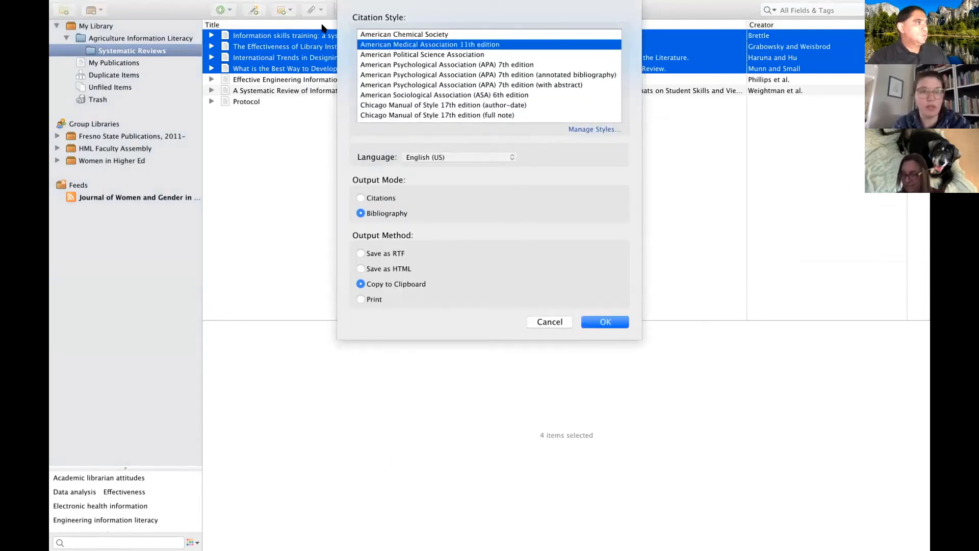
click(307, 19)
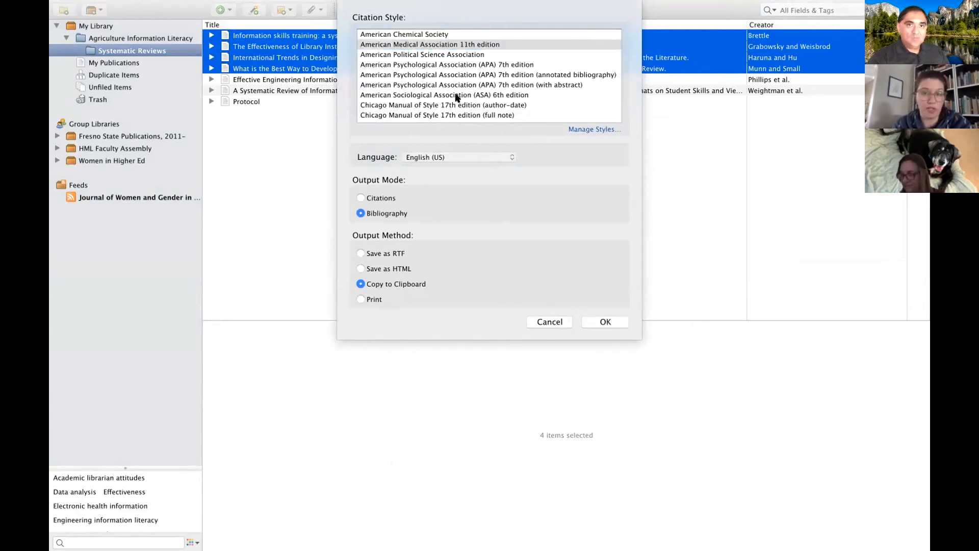
scroll(455, 97, down, 2)
scroll(457, 97, up, 2)
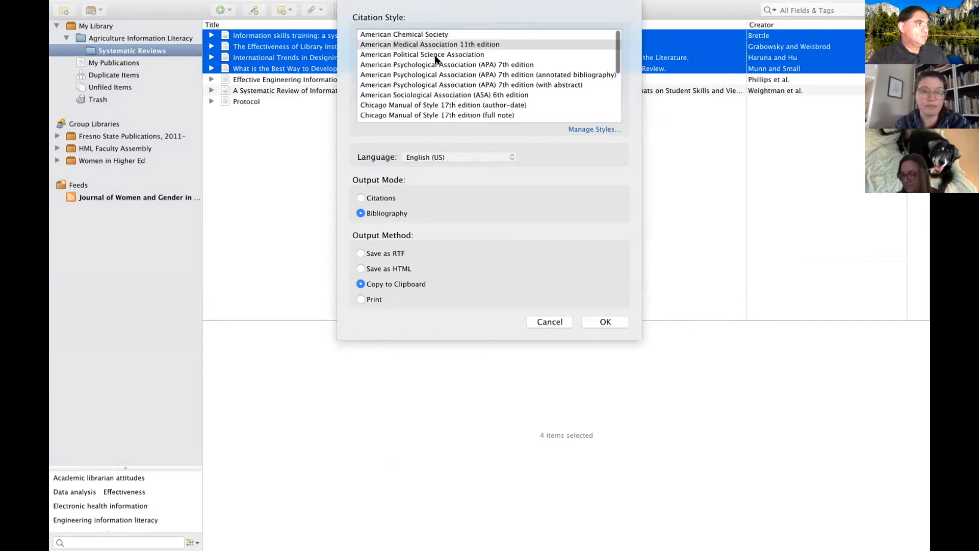
click(390, 65)
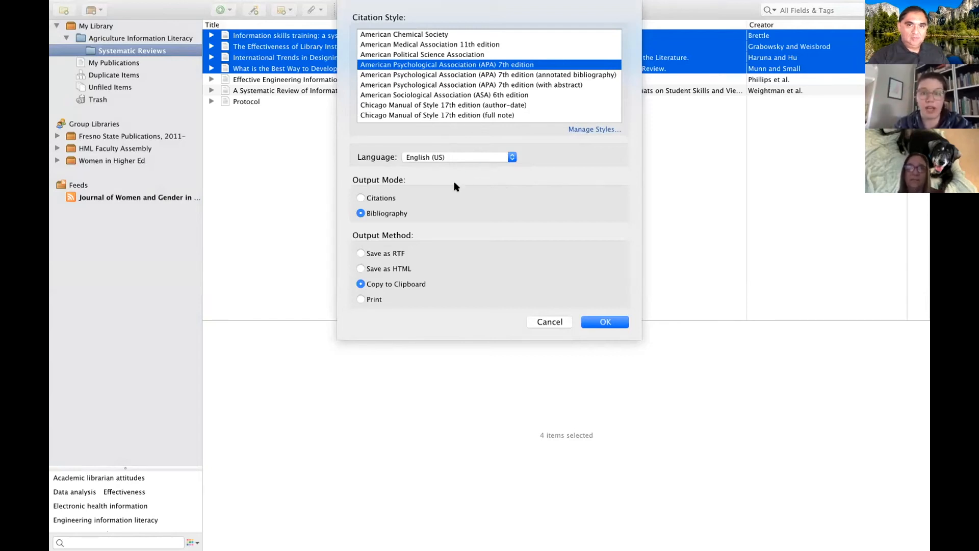
click(592, 322)
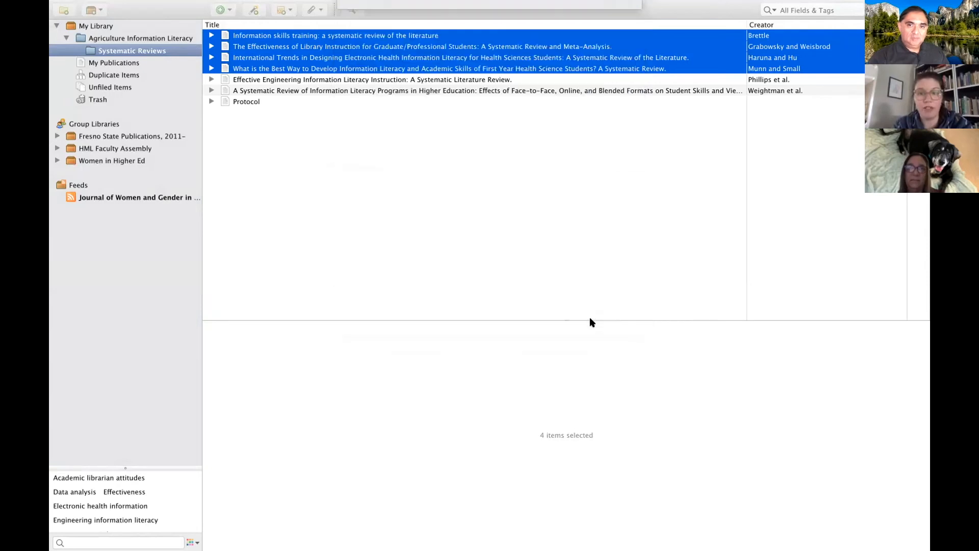
Step: Paste the copied bibliography into Word's Document1 and compare the references with the selected items in Zotero
key(ctrl+Left)
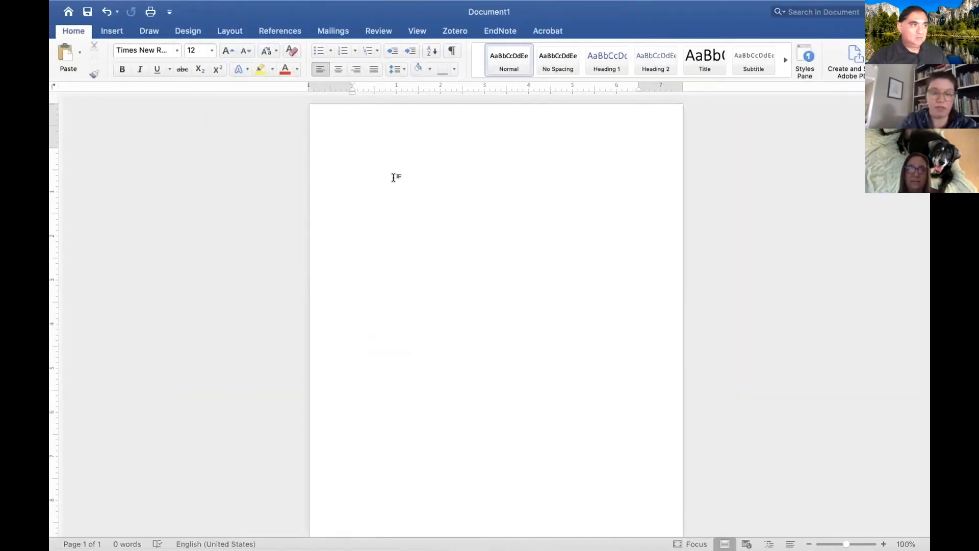
key(super+v)
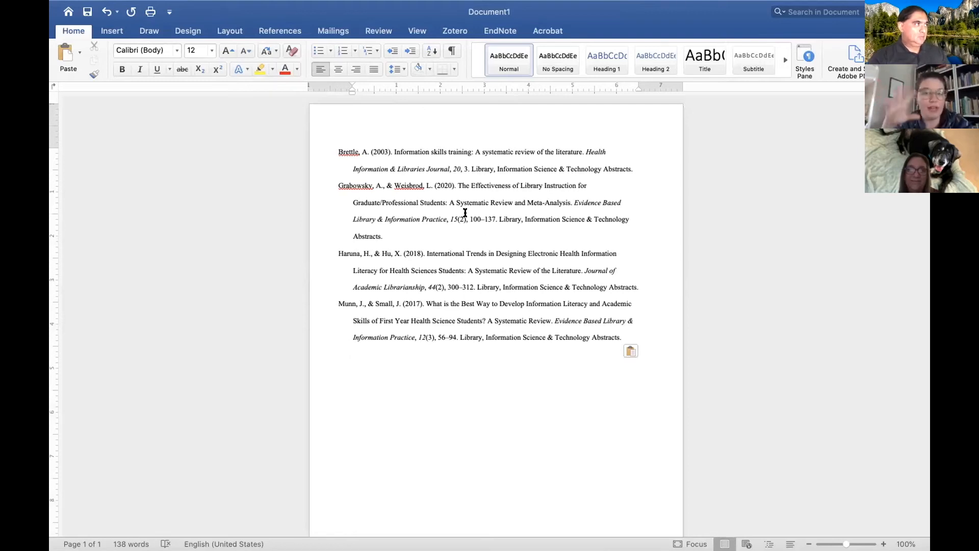
key(super+Tab)
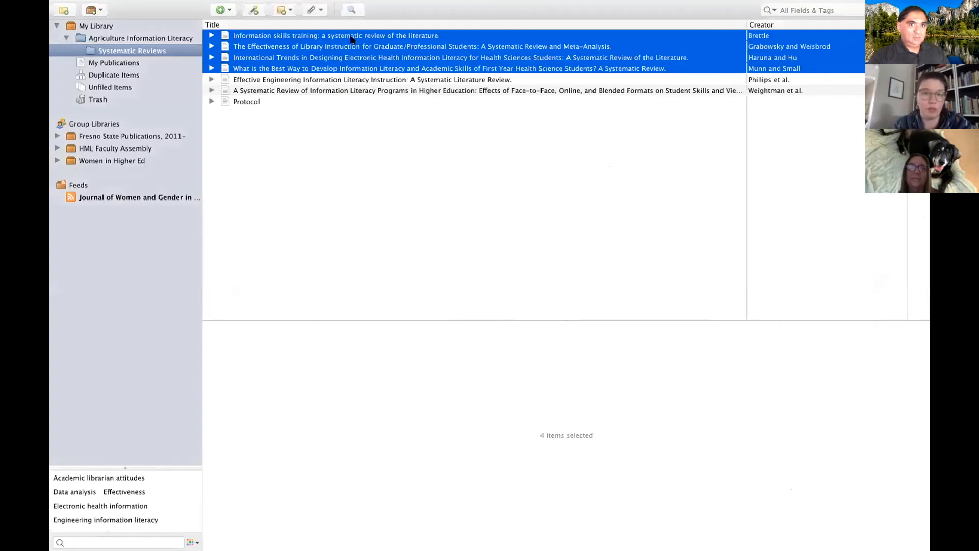
key(ctrl+Left)
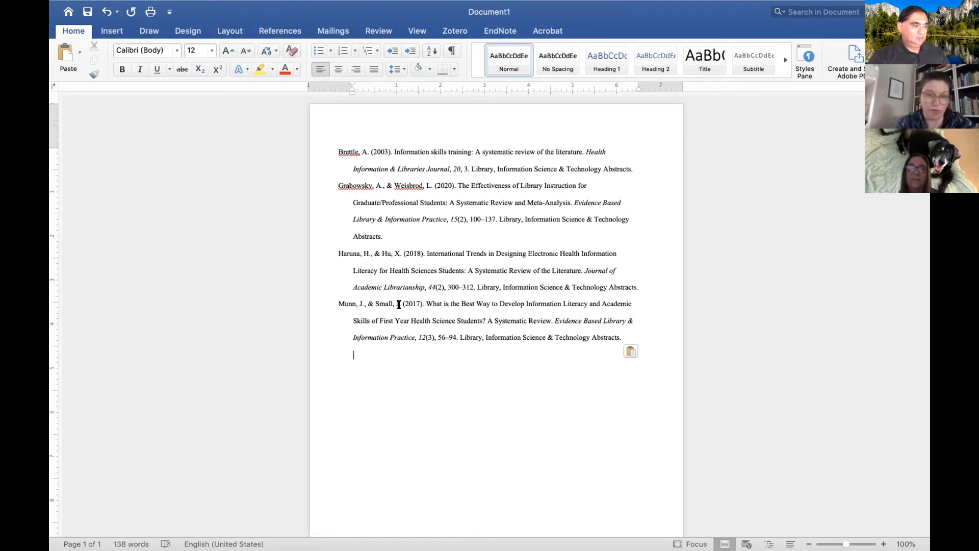
Step: Select the pasted references in Word, and review the bibliography options for Zotero's "International Trends in Designing Electronic Health Information Literacy" article without creating one
key(ctrl+Right)
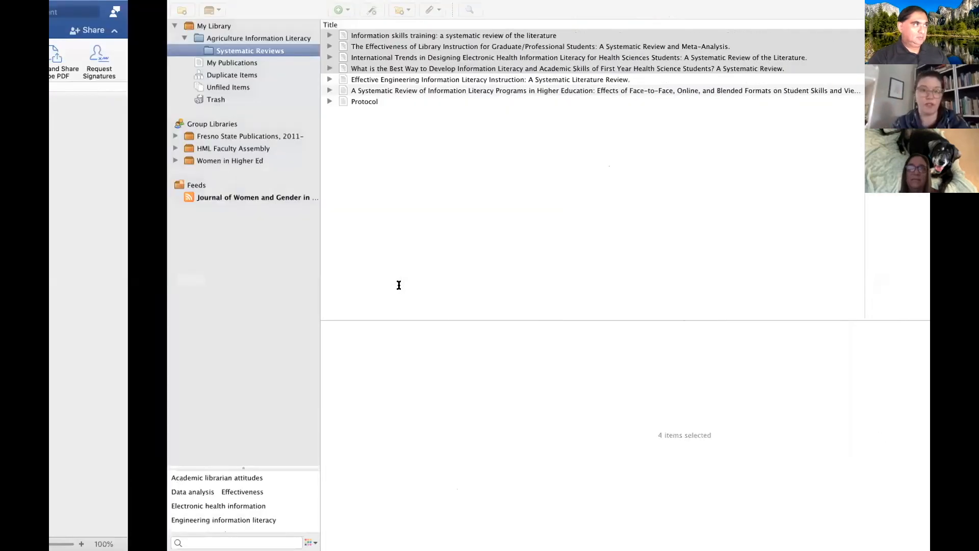
click(317, 57)
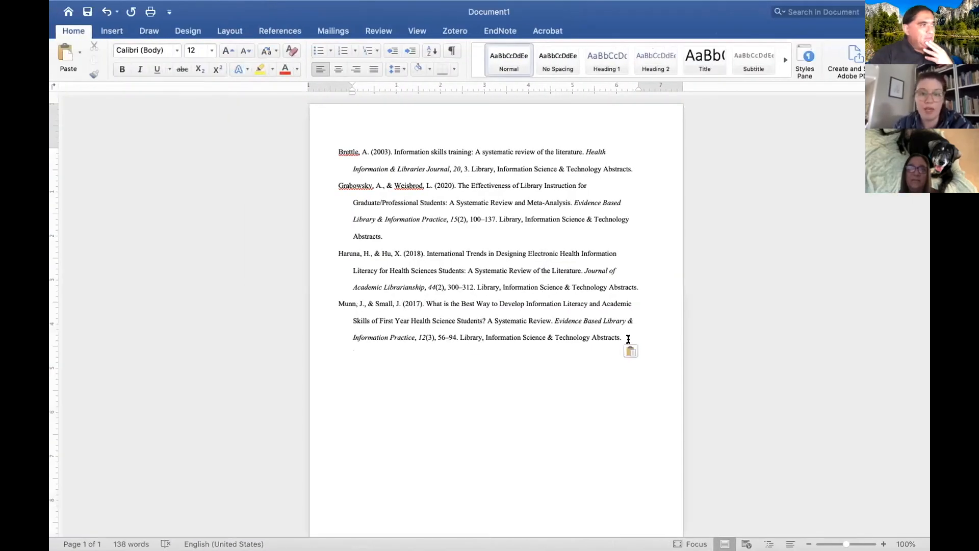
drag(629, 339, 340, 131)
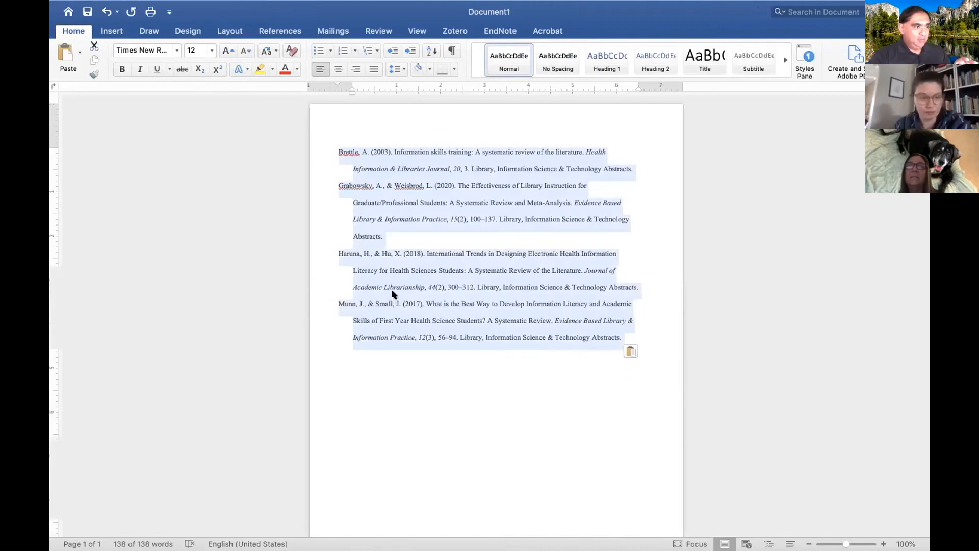
key(ctrl+Right)
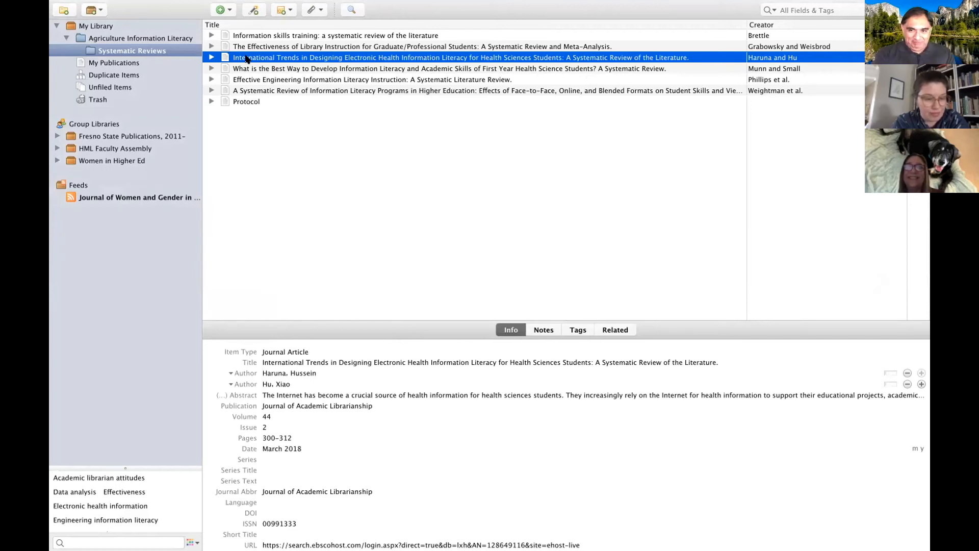
right_click(245, 59)
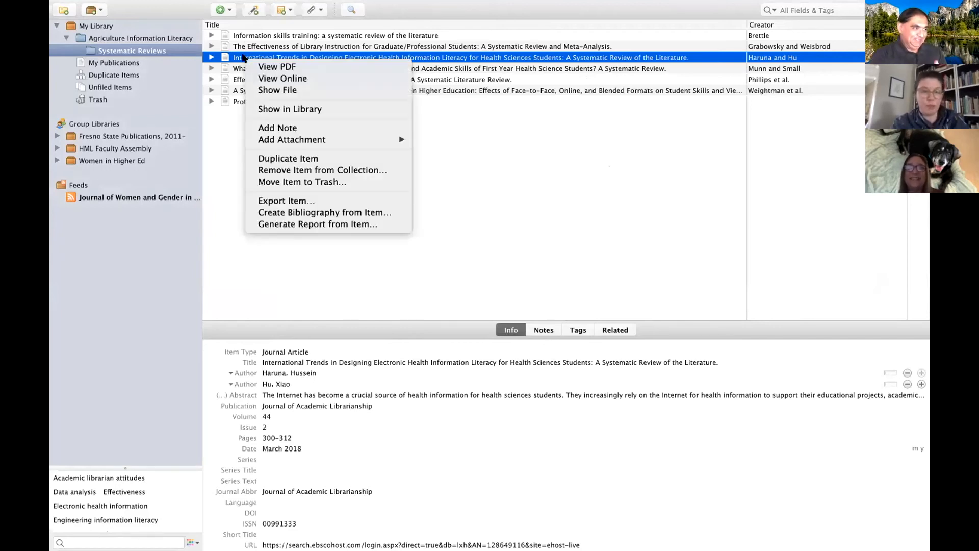
click(303, 213)
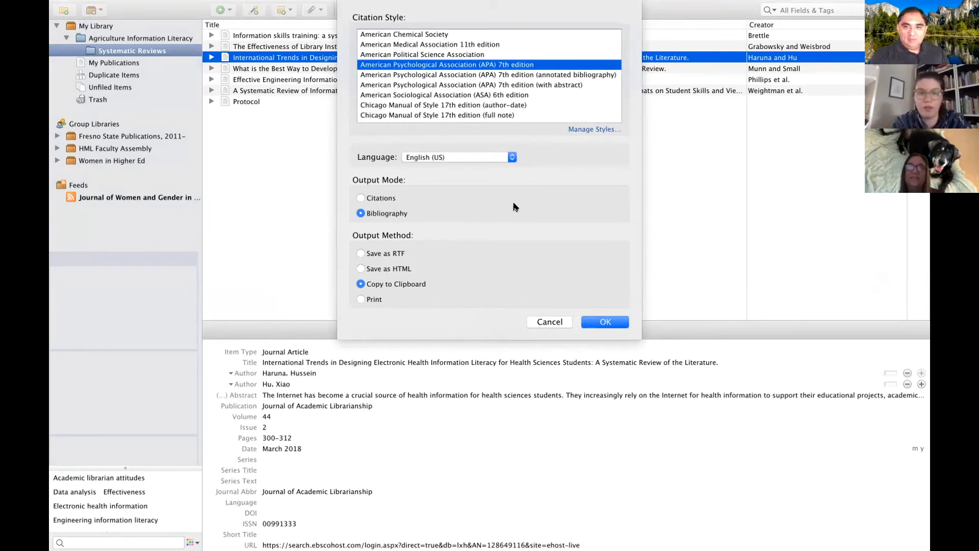
click(545, 321)
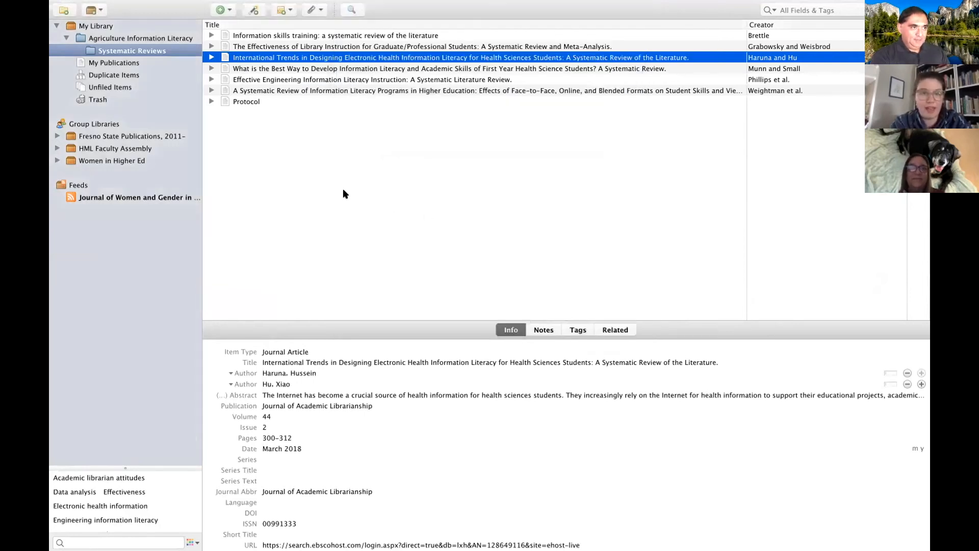
Step: Return to Word, delete the selected references from Document1, and enter the text "Type along and say your stuff and…."
key(ctrl+Left)
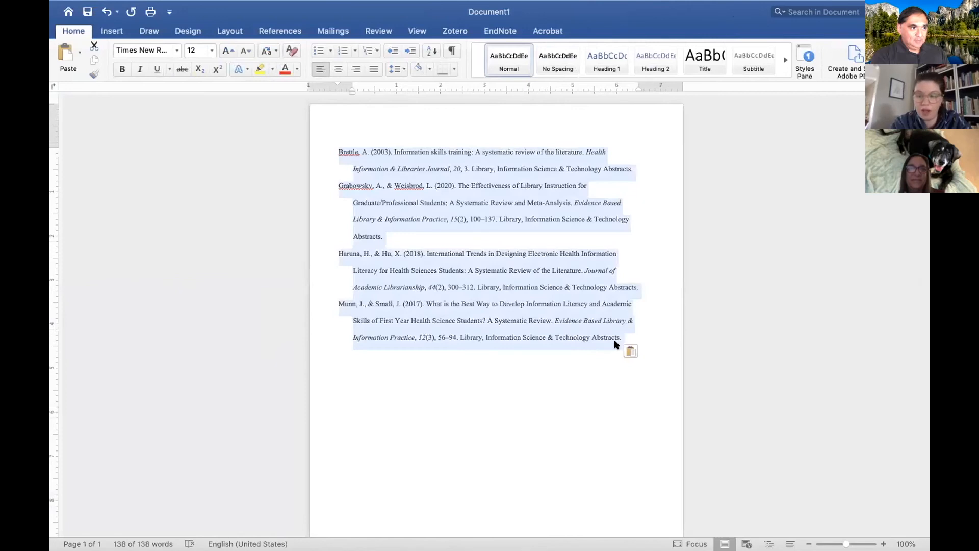
key(BackSpace)
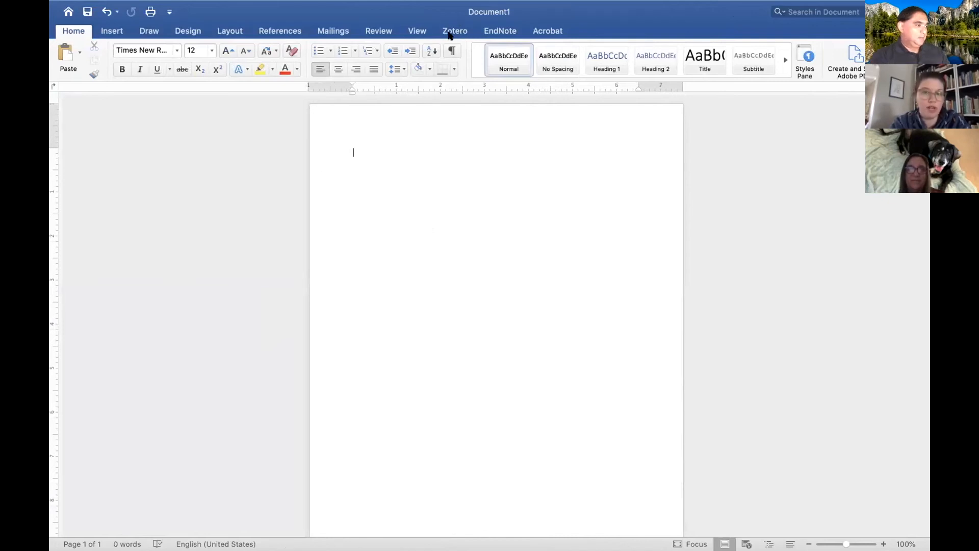
click(452, 32)
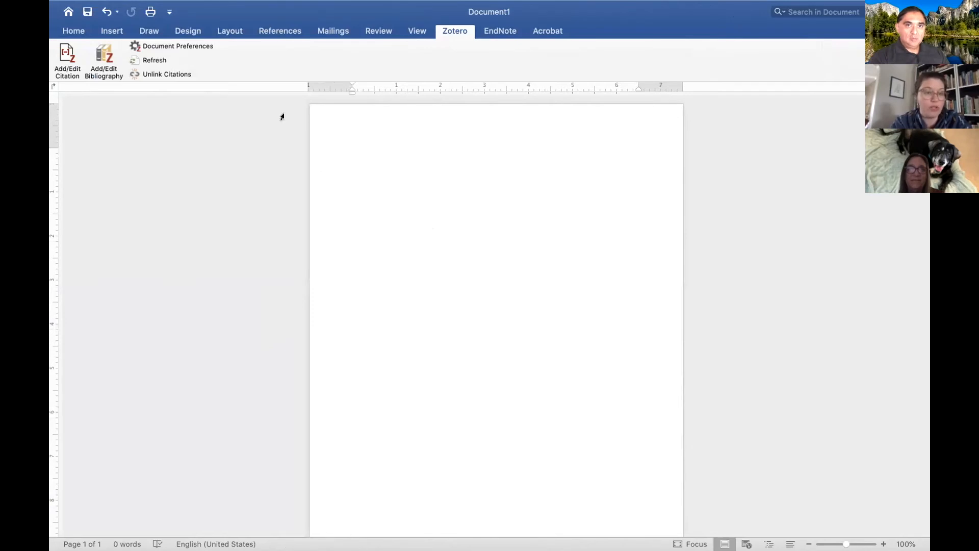
text(Type )
text(along and say your stuff and....)
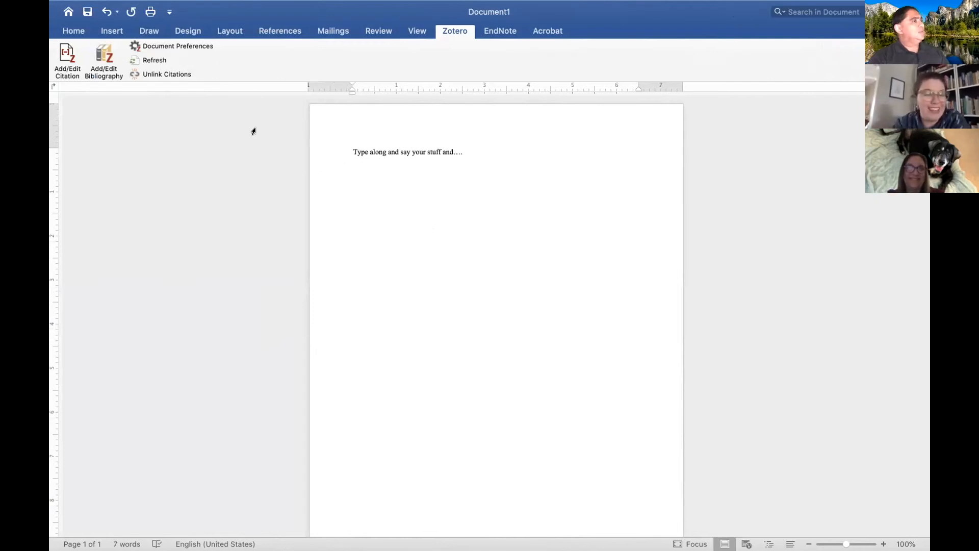
Step: Start a Zotero citation after the text and set the document's citation style to American Medical Association 11th edition
click(66, 67)
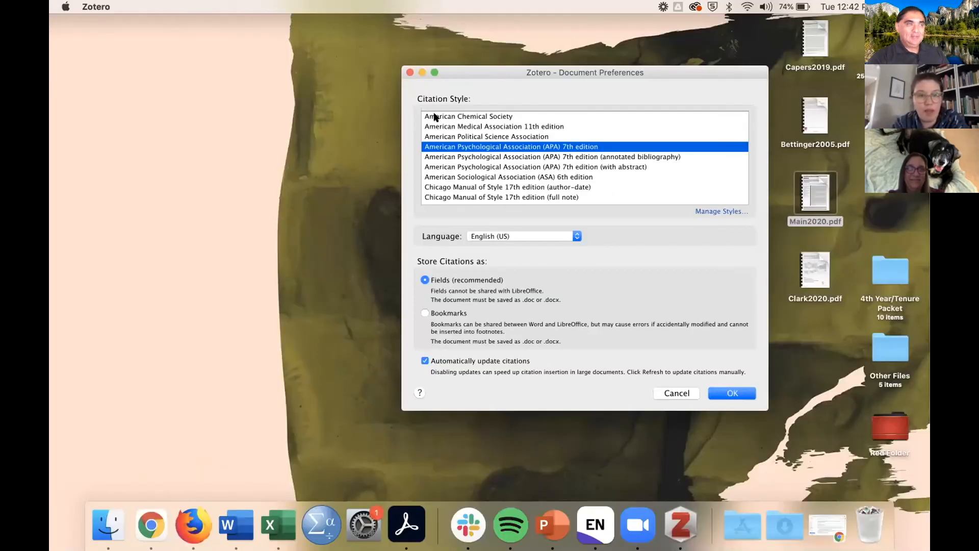
click(465, 119)
click(465, 127)
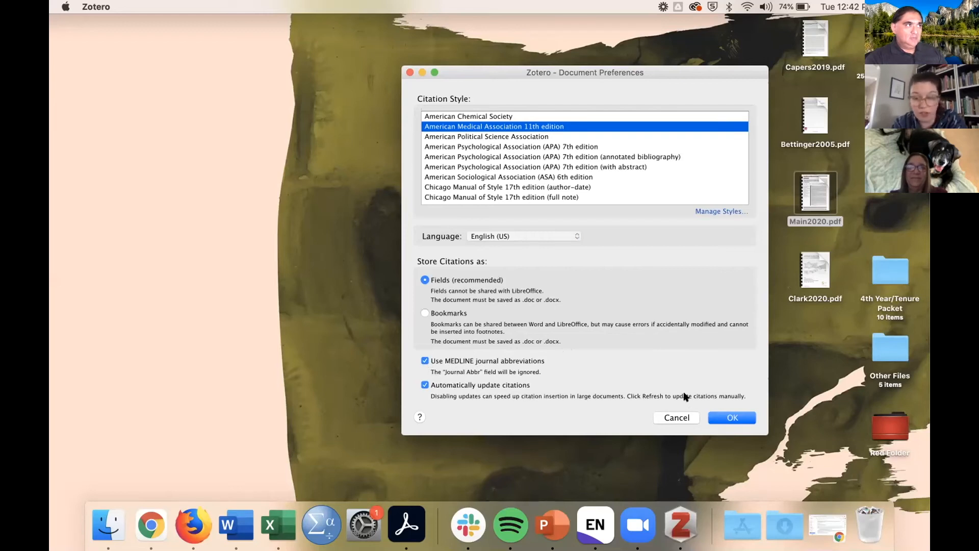
click(732, 418)
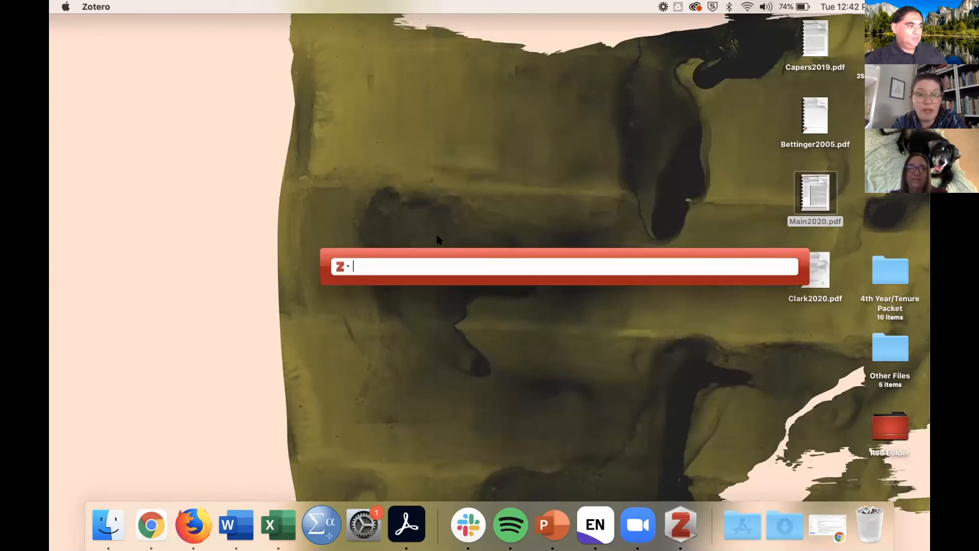
Step: Take Document1 out of full screen, search the citation box for "women", and cite "Women Academics and Research Productivity: An International Comparison"
key(ctrl+Right)
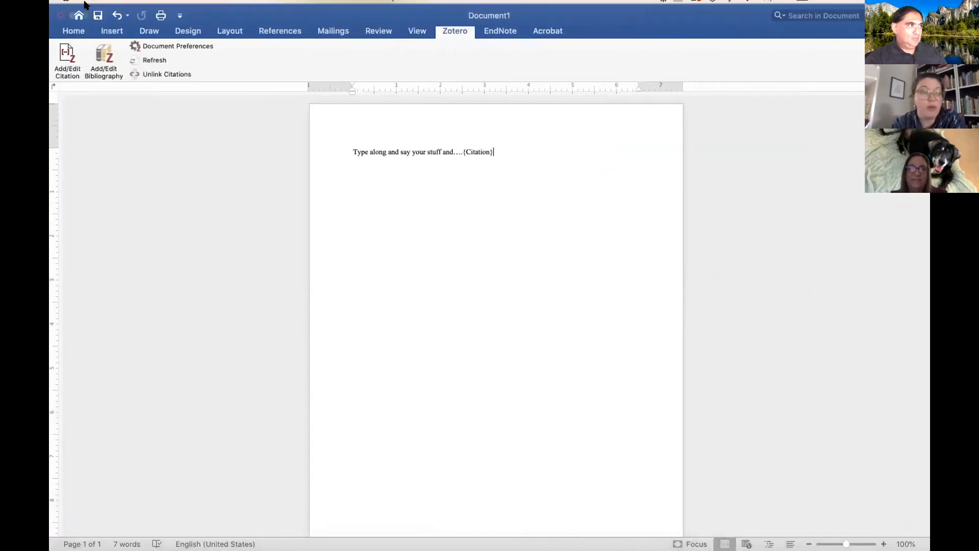
click(85, 26)
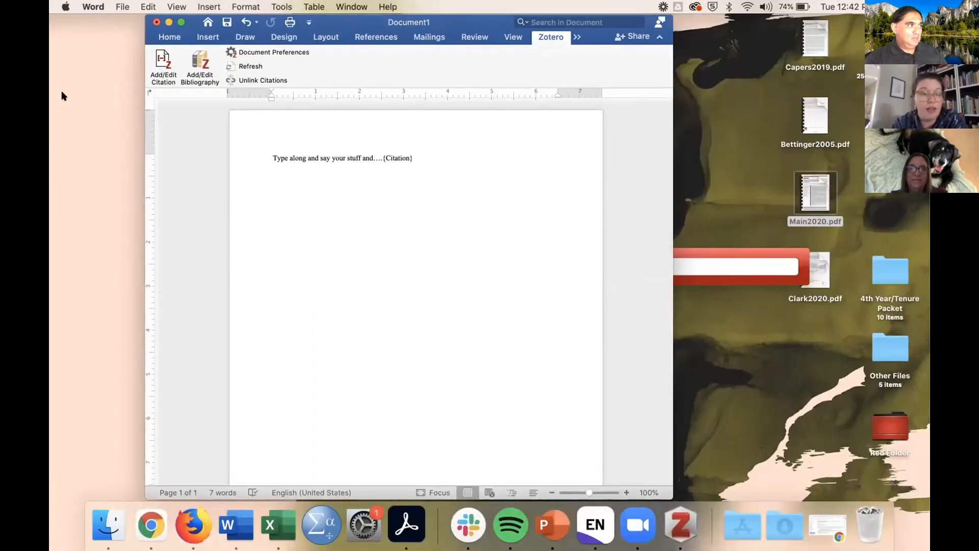
click(686, 256)
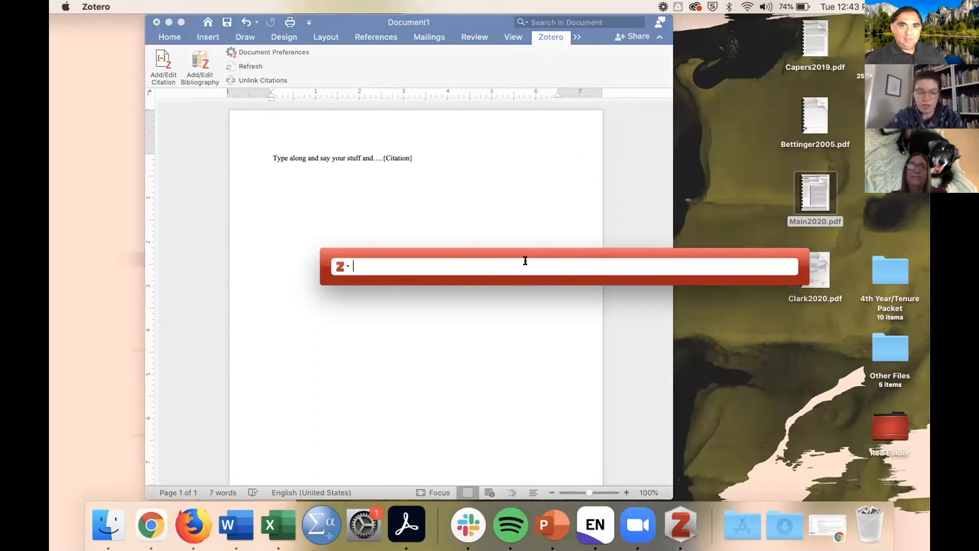
text(women)
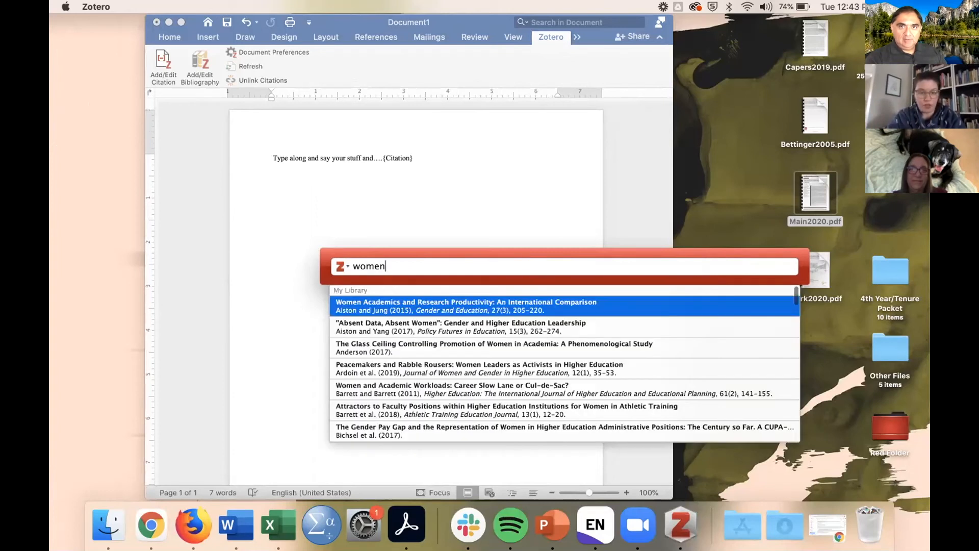
click(501, 306)
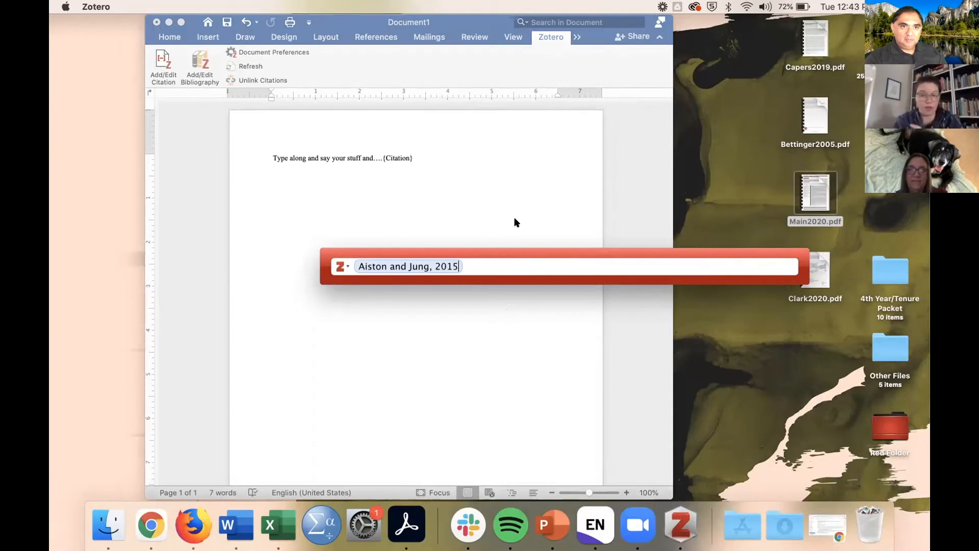
key(Return)
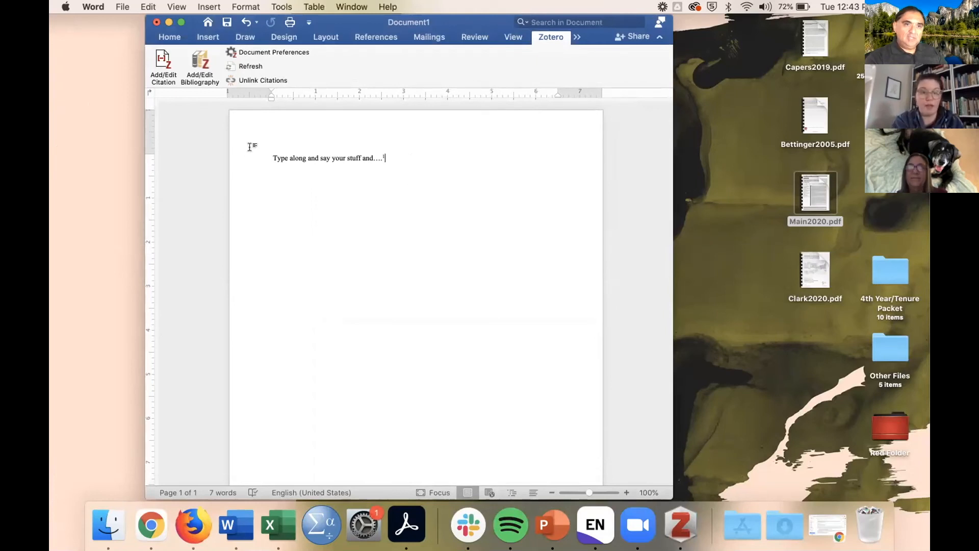
Step: Insert the text "Theory and practice and smart stuff" before the existing sentence in Document1
click(270, 156)
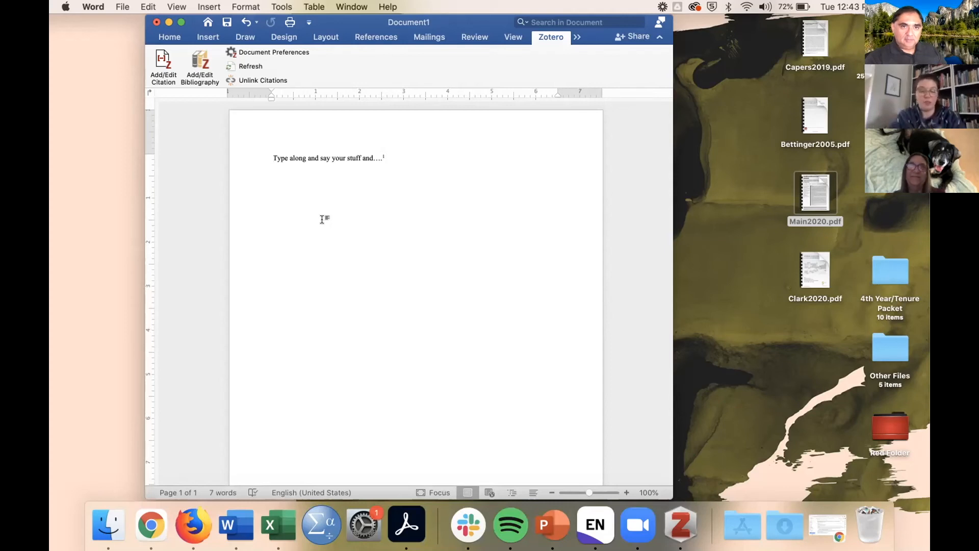
text(Theory and p)
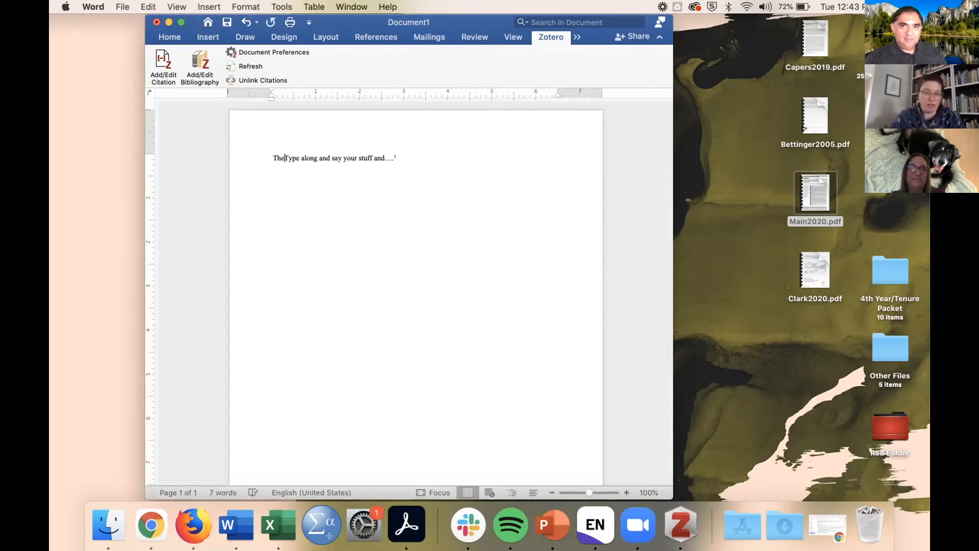
text(ractice and sm)
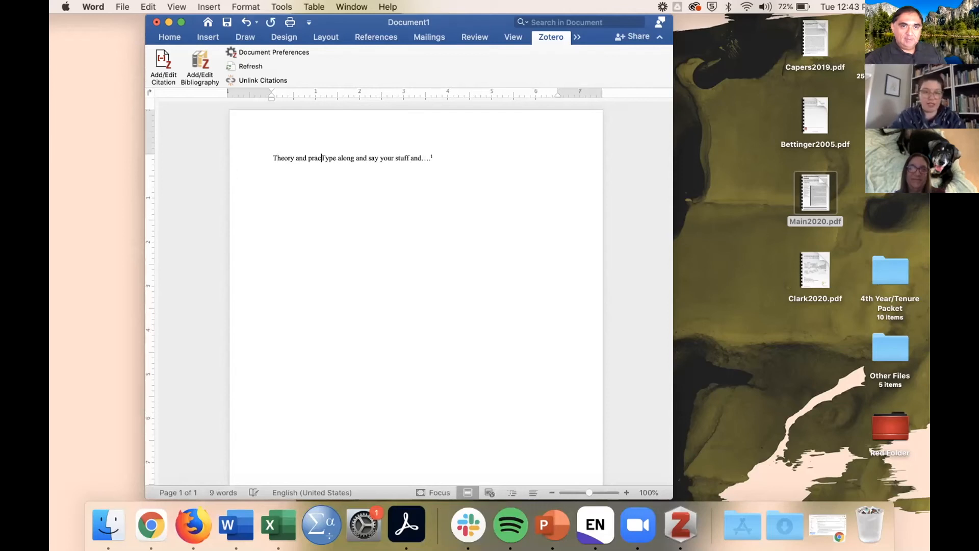
text(art stuff)
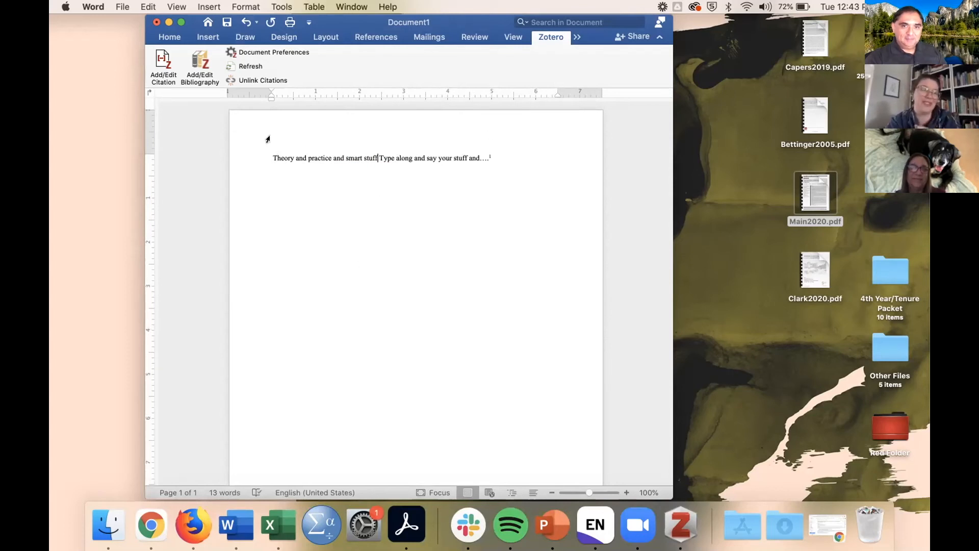
Step: After "smart stuff", search "information literacy" and cite both "Faculty Knowledge of Information Literacy Standards" and "International Trends in Designing Electronic Health Information Literacy" together
click(163, 66)
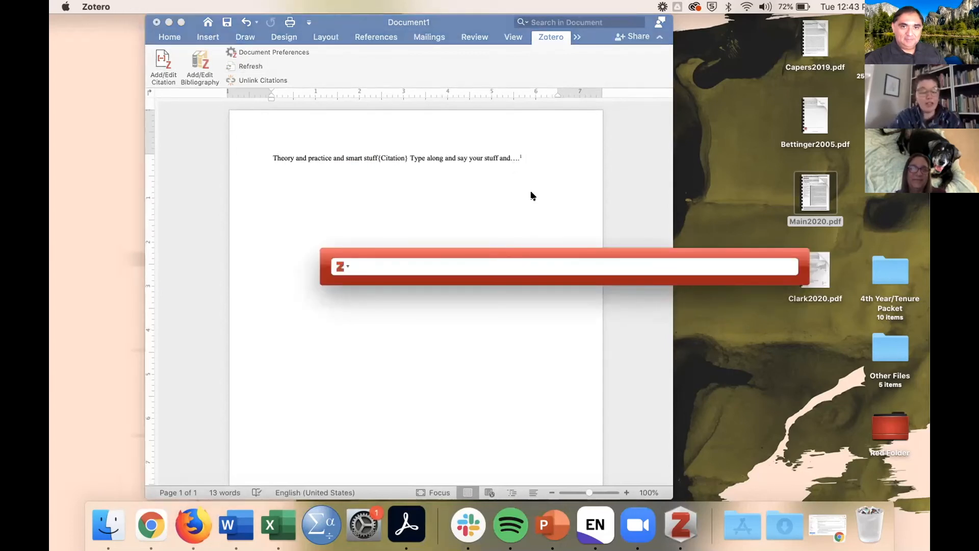
text(information literacy)
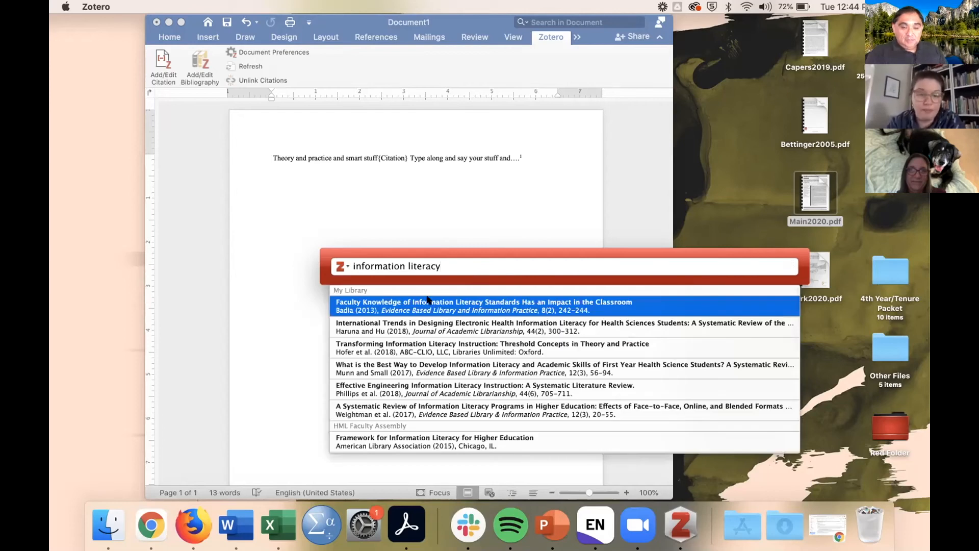
click(427, 302)
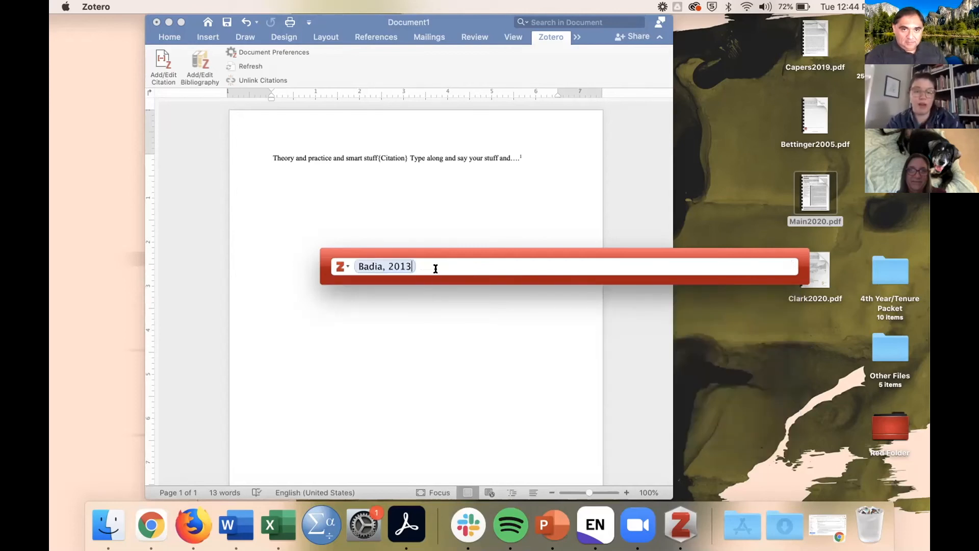
text(informat)
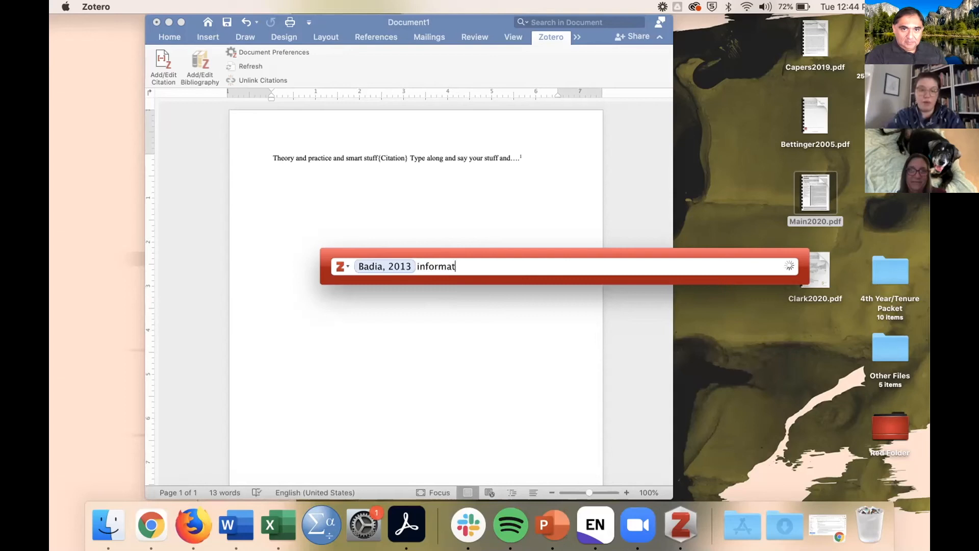
text(ion literacy)
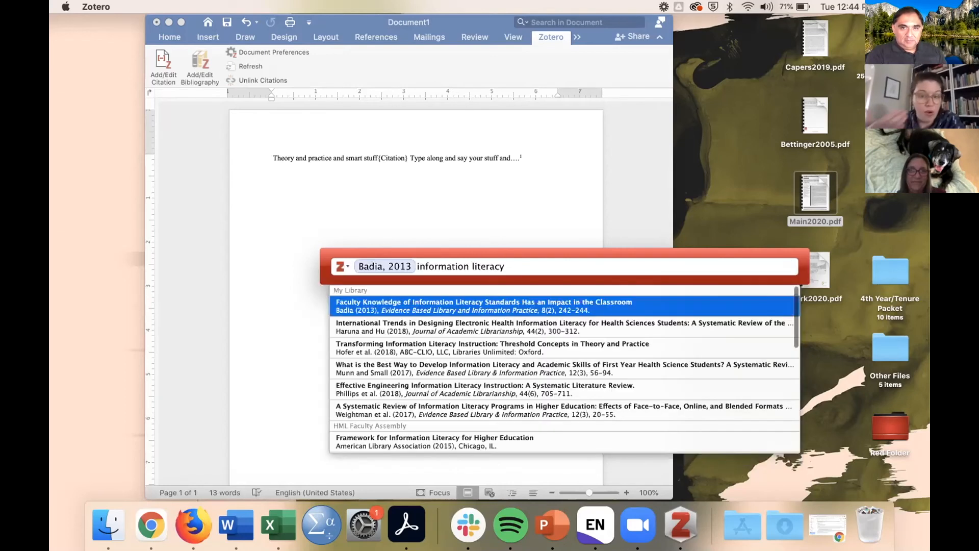
click(400, 335)
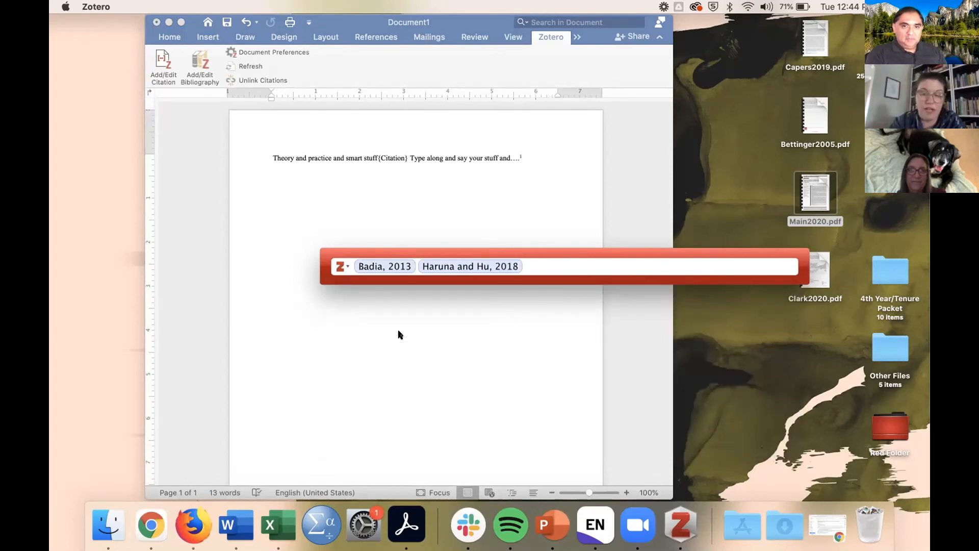
key(Return)
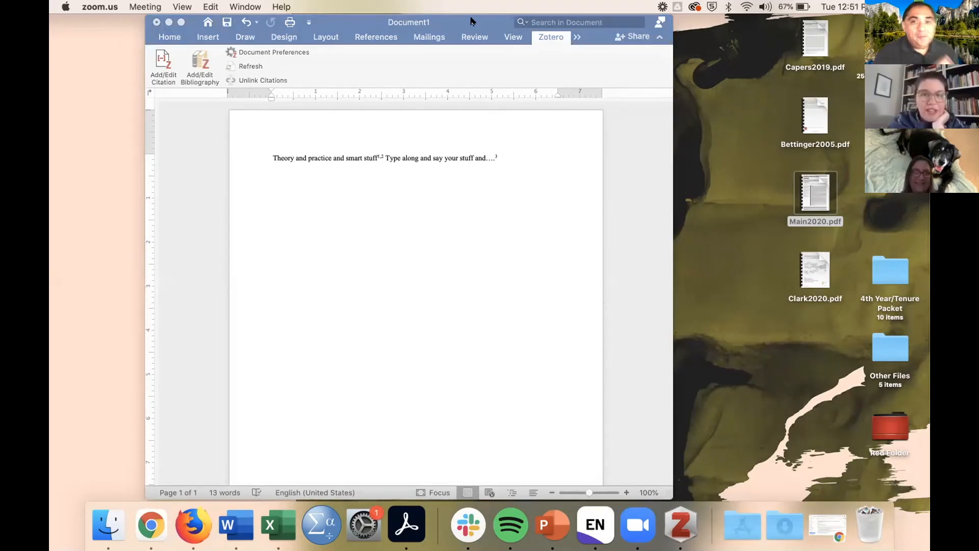
Step: Start a new line below the cited text in Document1 and insert the Zotero bibliography there
click(472, 21)
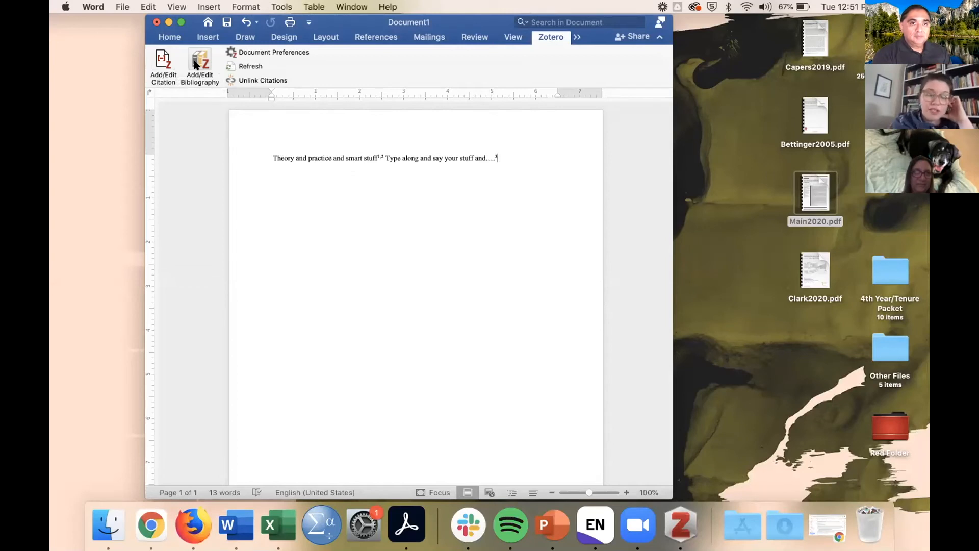
key(Return)
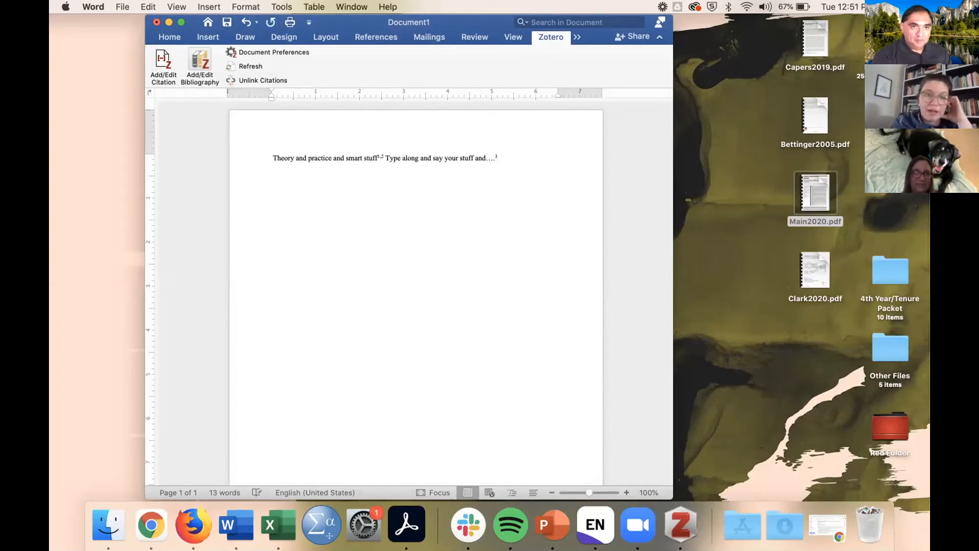
click(189, 65)
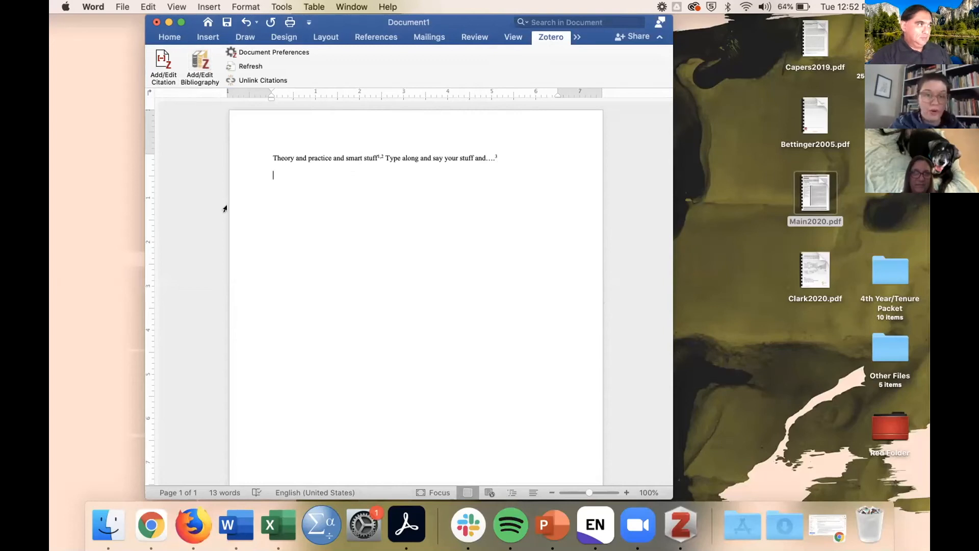
click(200, 60)
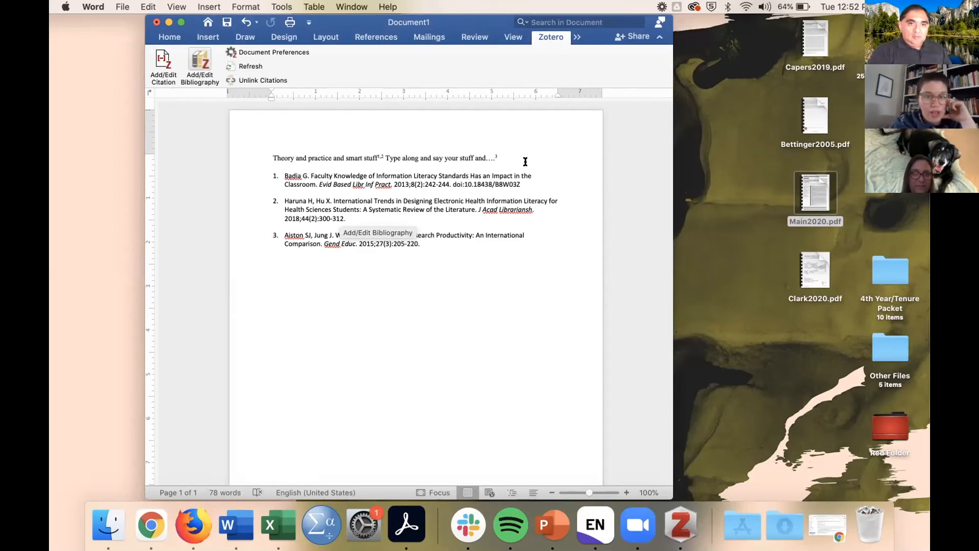
Step: Insert the line "Saying more stuff" between the cited sentence and the bibliography in Document1
key(Return)
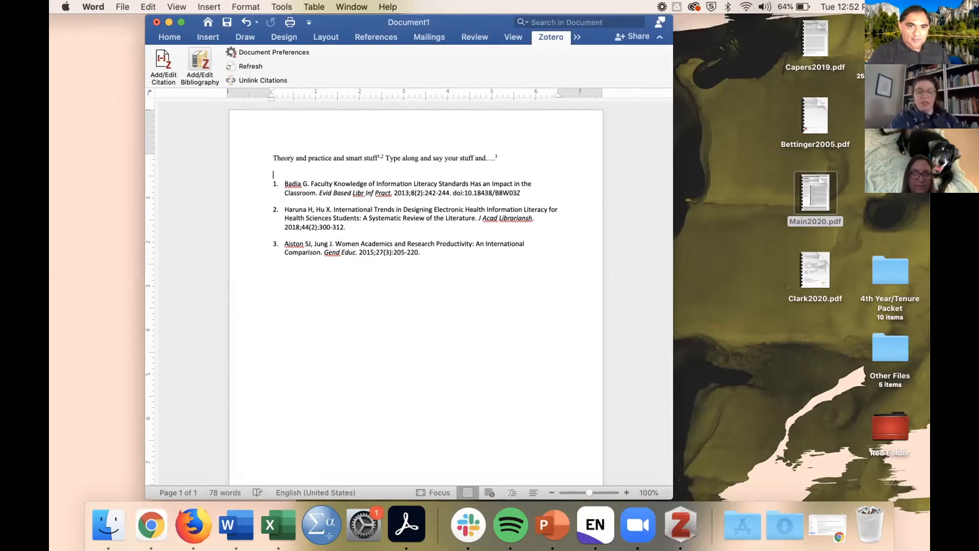
text(Saying more stuff)
key(Return)
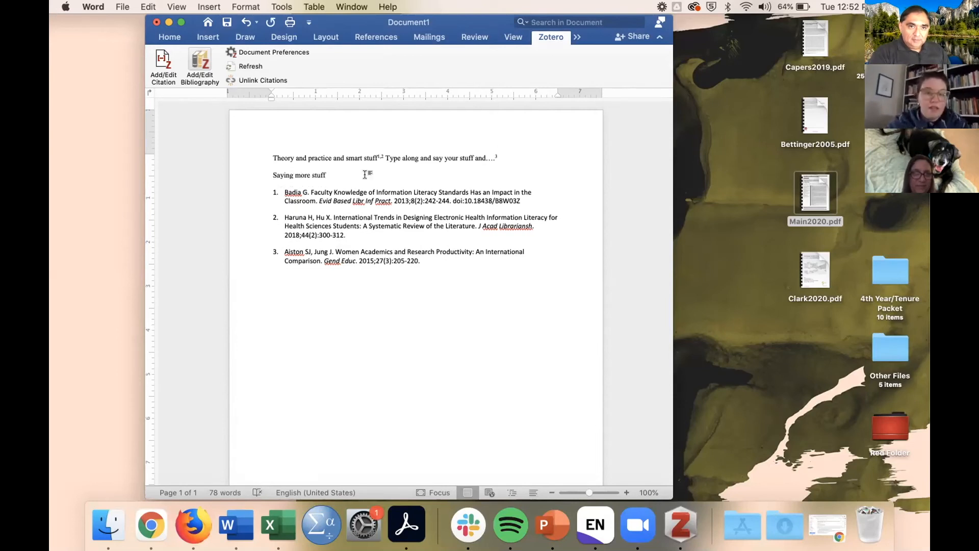
Step: After "Saying more stuff", search the citation box for "information literacy" and cite "A Systematic Review of Information Literacy Programs in Higher Education"
click(163, 64)
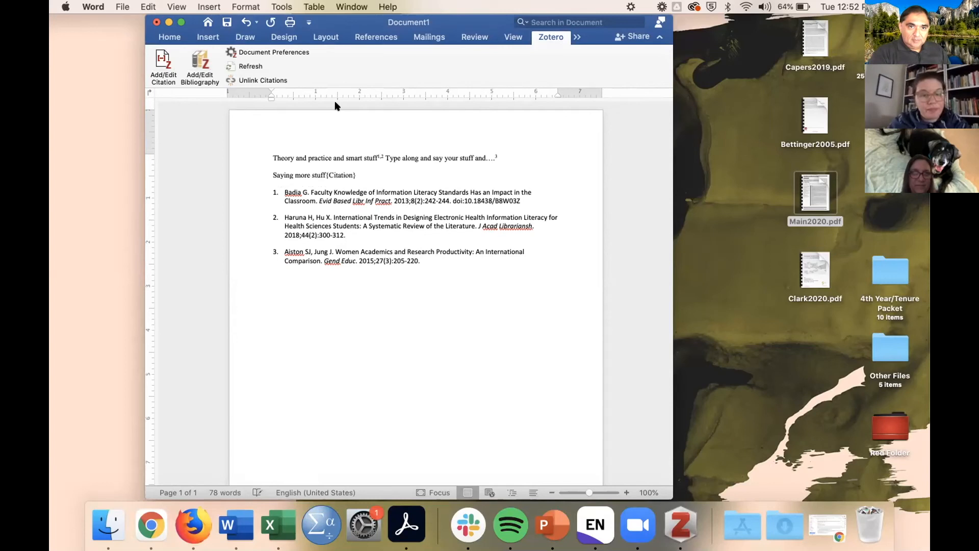
text(a)
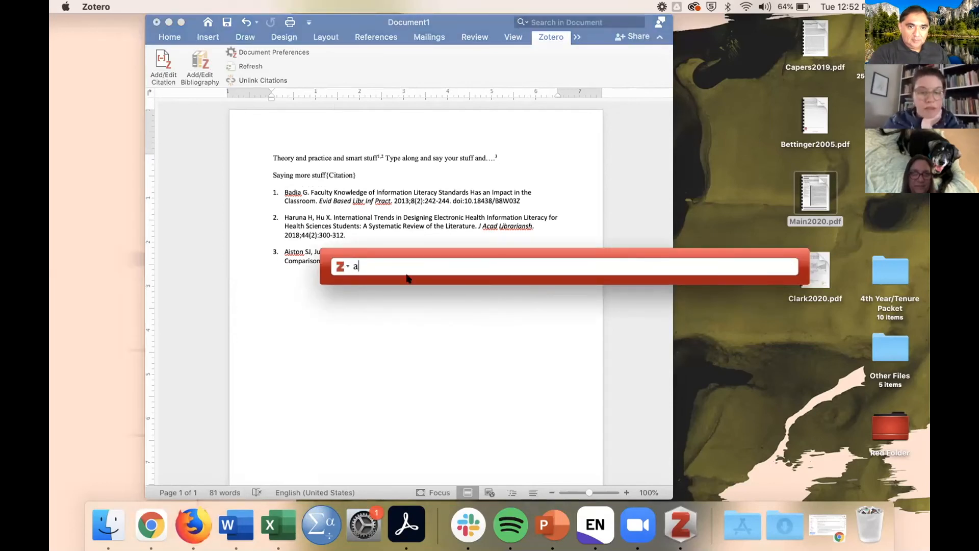
key(BackSpace)
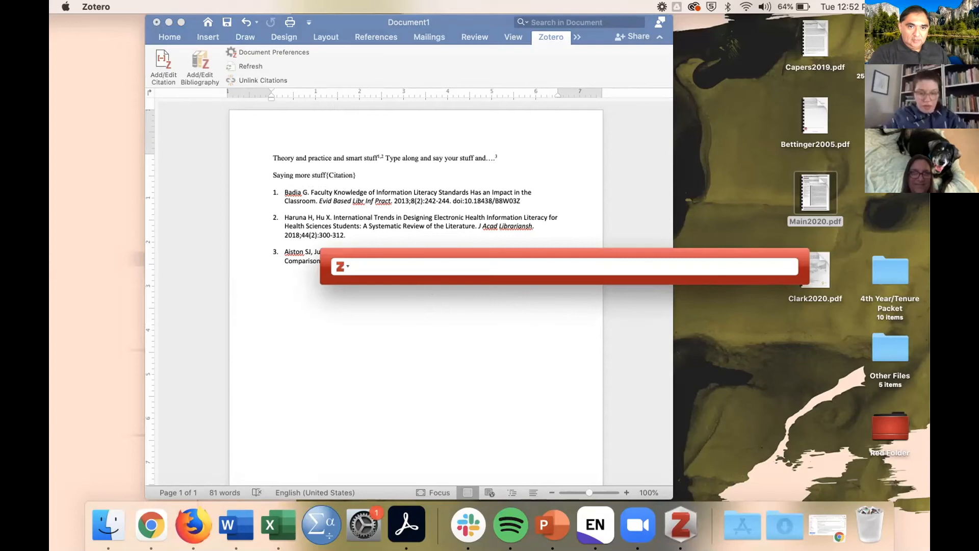
text(information literacy)
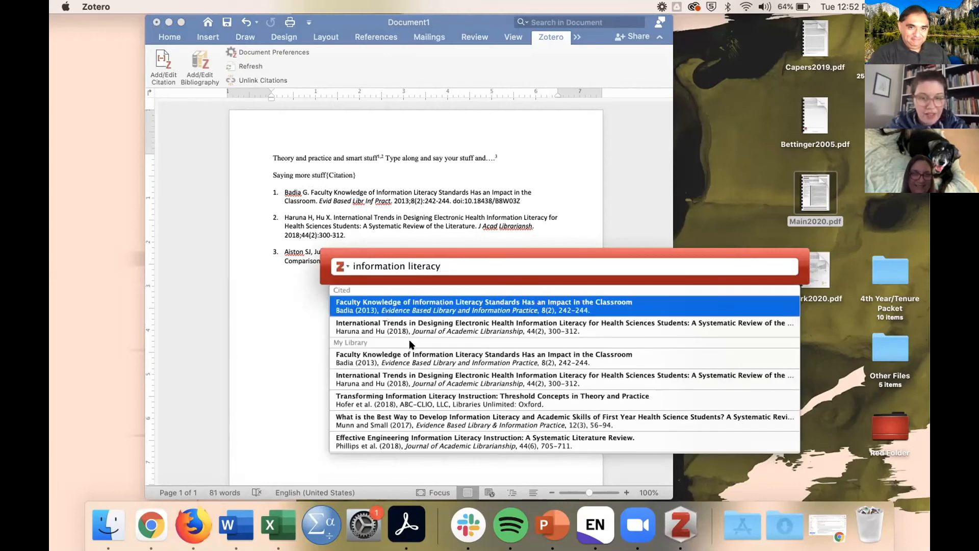
scroll(390, 401, down, 2)
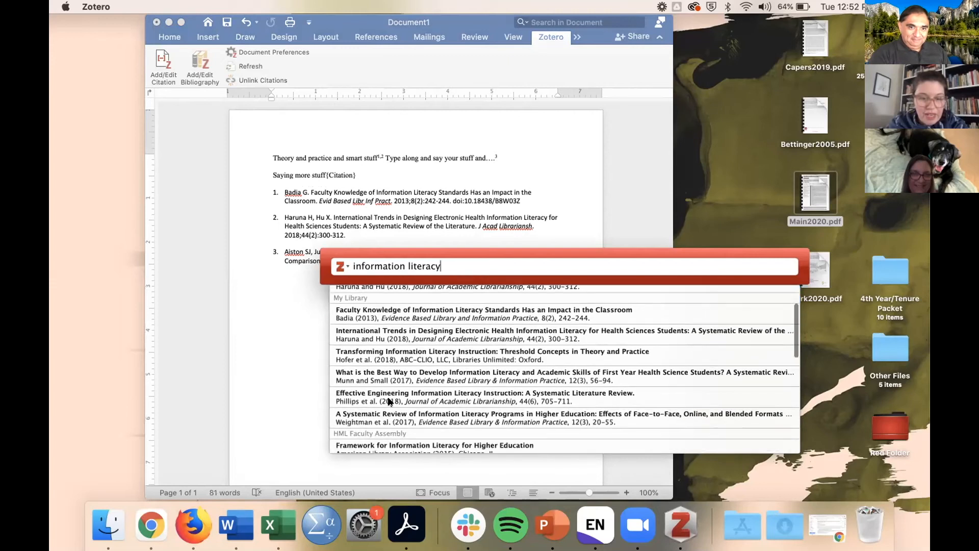
click(373, 411)
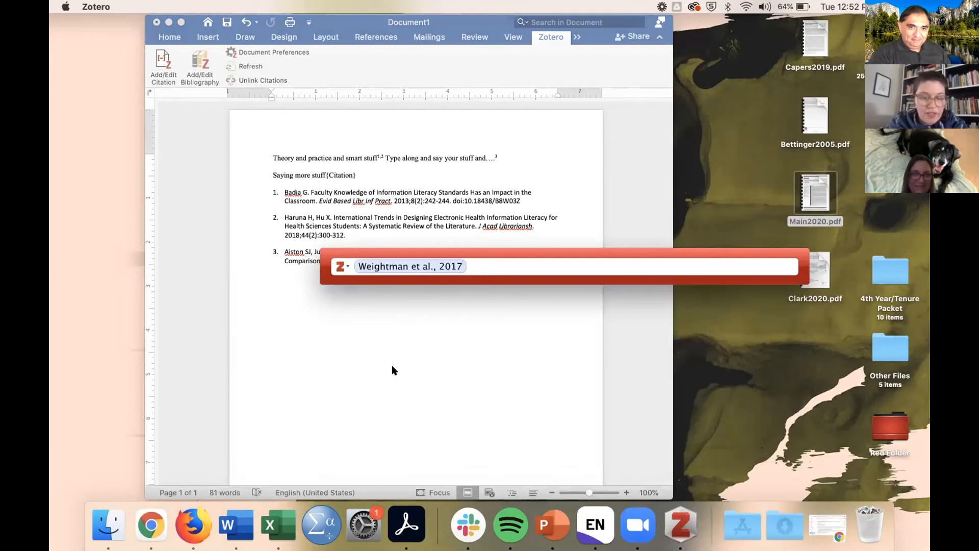
key(Return)
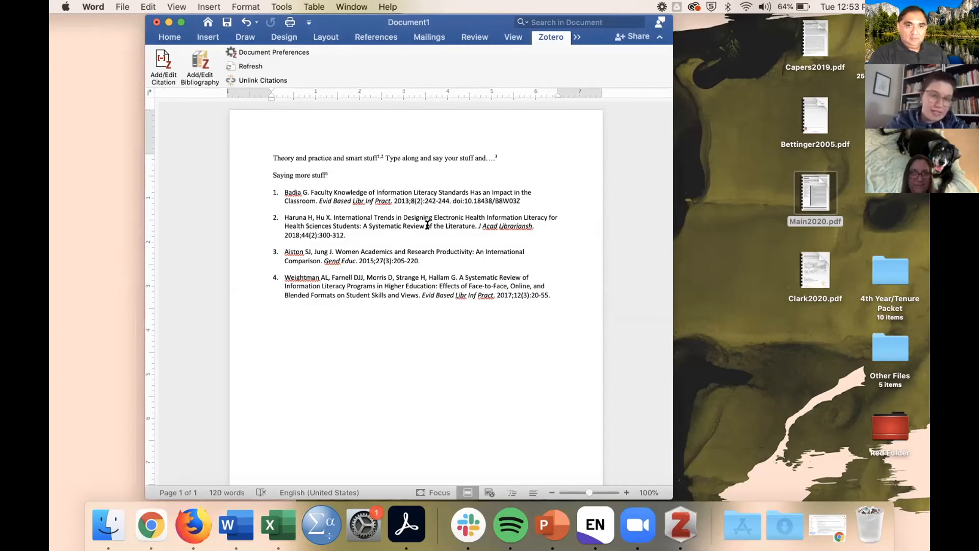
Step: Glance at the Zotero library and refresh the Zotero citations and bibliography in Document1
key(ctrl+Right)
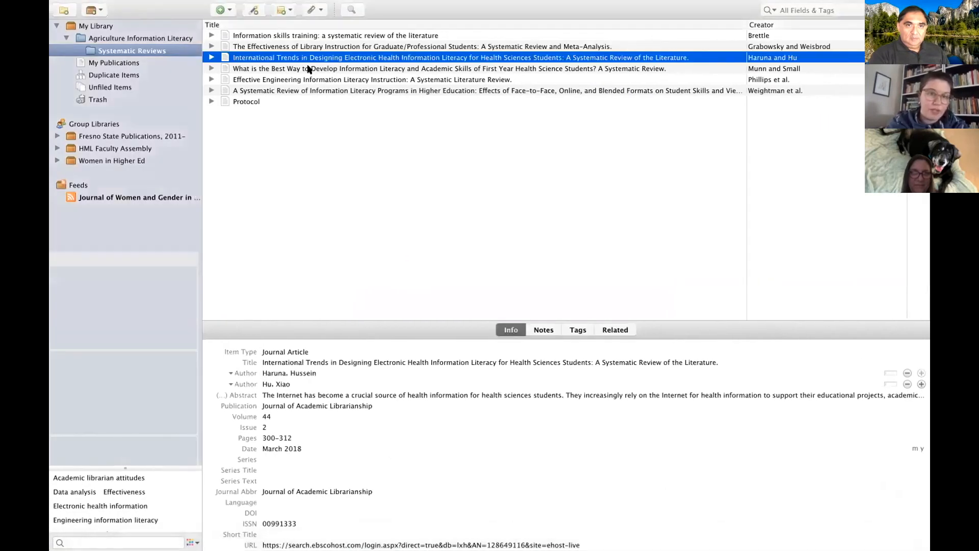
key(ctrl+Left)
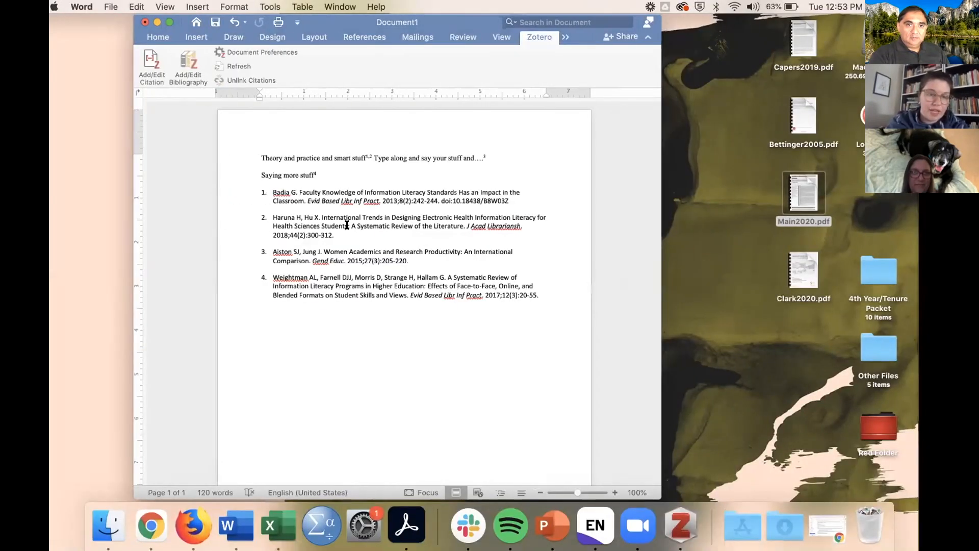
click(244, 66)
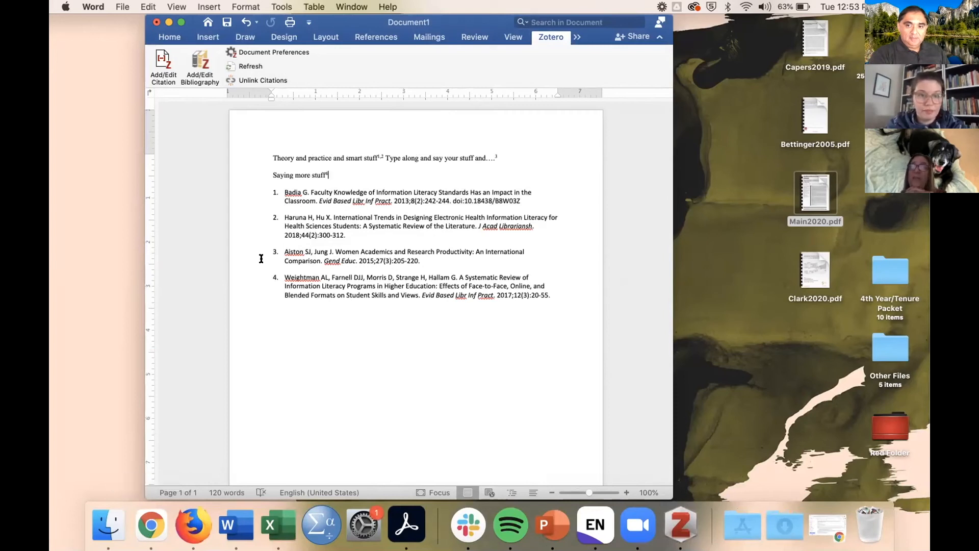
Step: Change the citation style of Document1 to American Psychological Association (APA) 7th edition in the Zotero document preferences
click(283, 51)
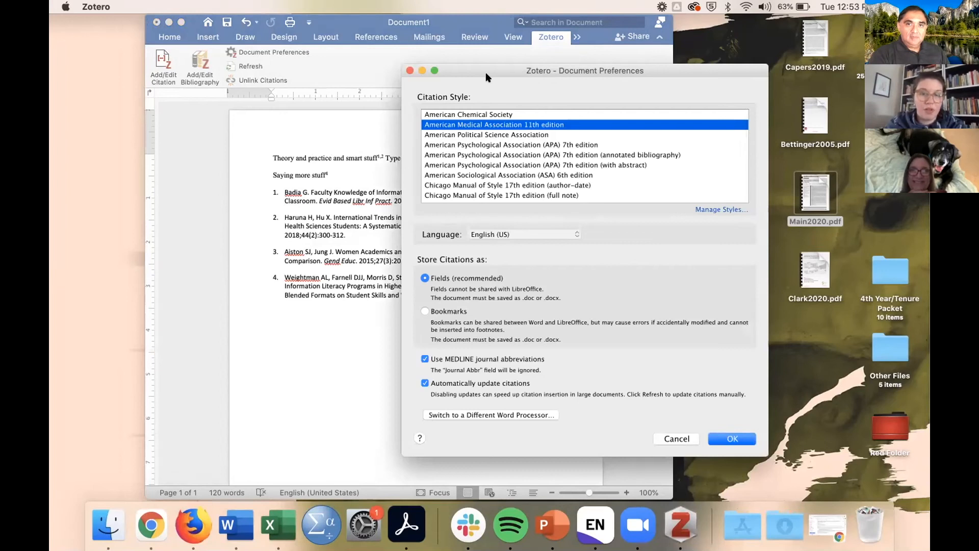
click(495, 145)
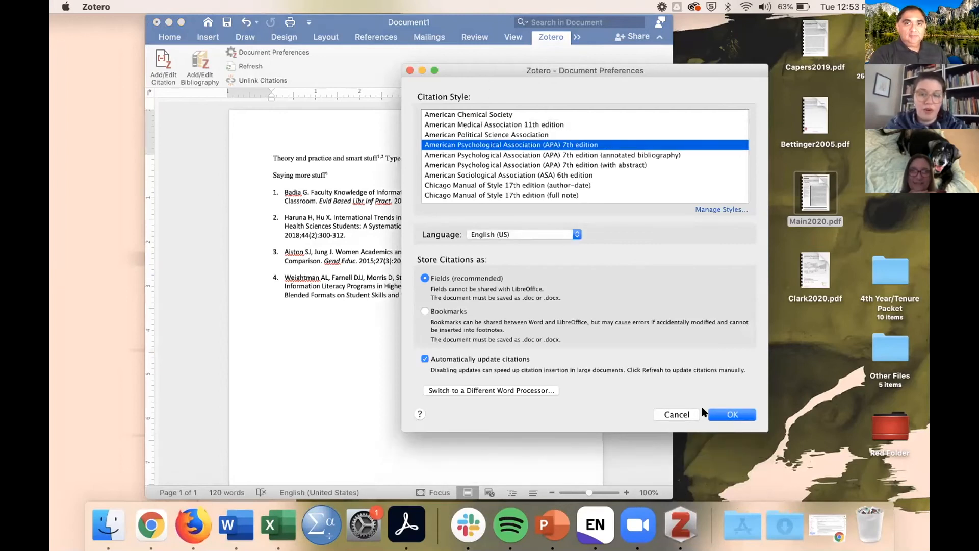
click(723, 414)
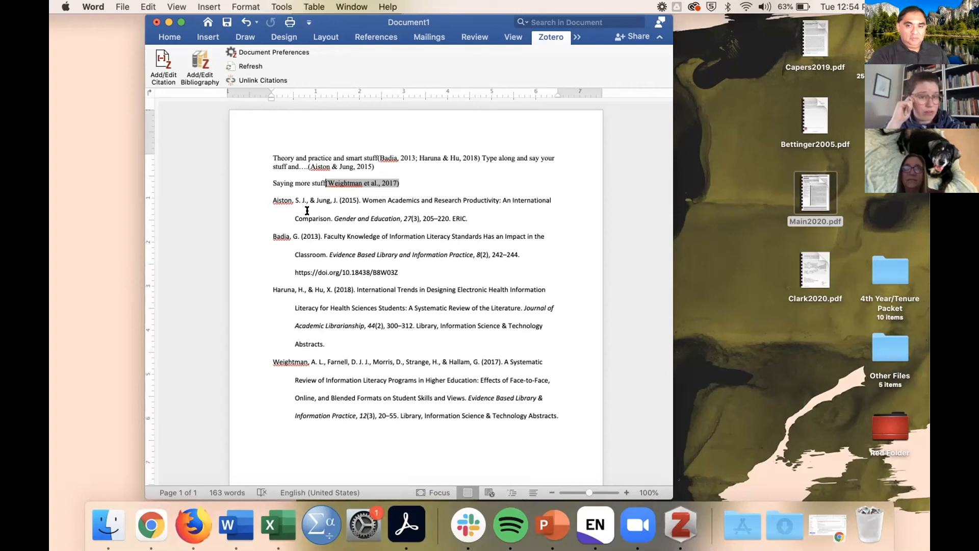
Step: Try to unlink the Zotero citations in Document1, open the troubleshooting instructions, and return to the document
click(266, 80)
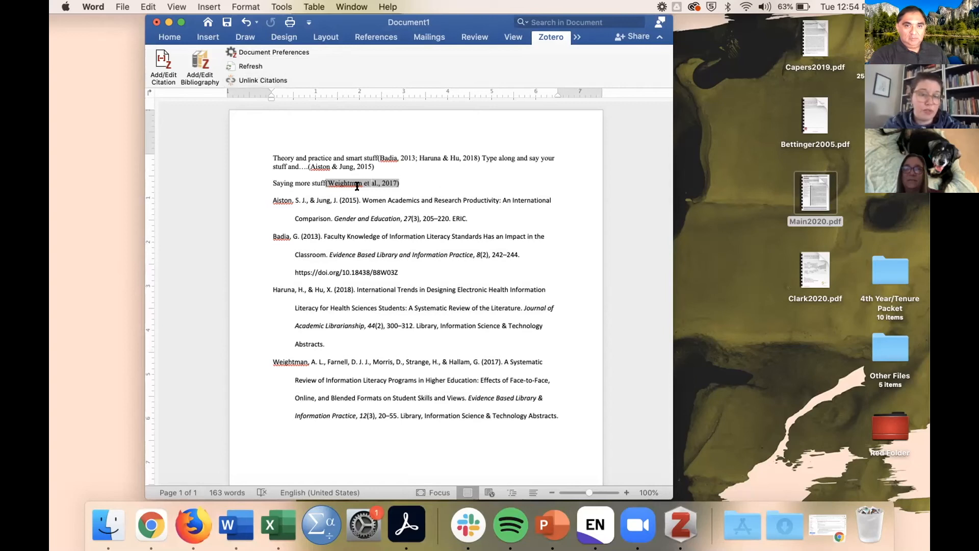
click(374, 218)
click(365, 182)
click(338, 201)
click(268, 82)
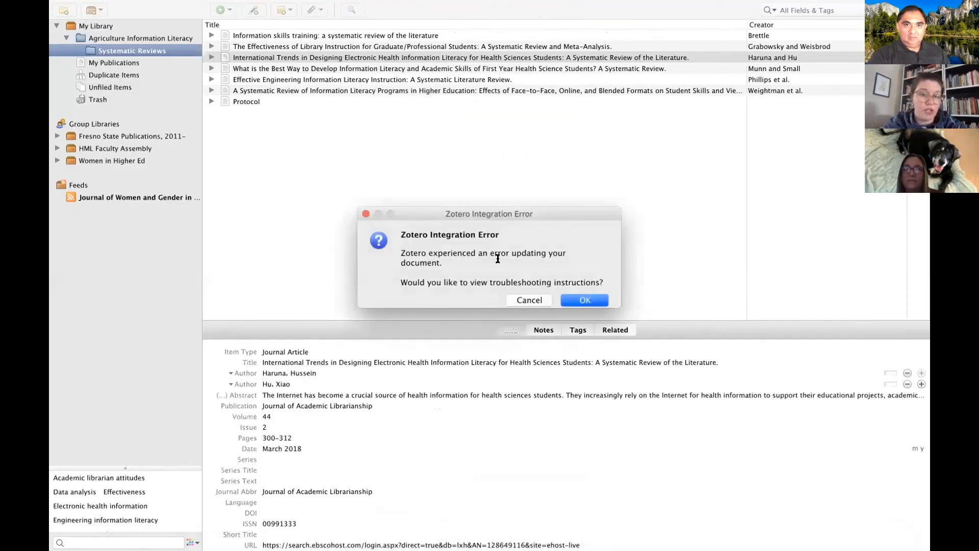
click(570, 299)
key(ctrl+Left)
key(ctrl+Left)
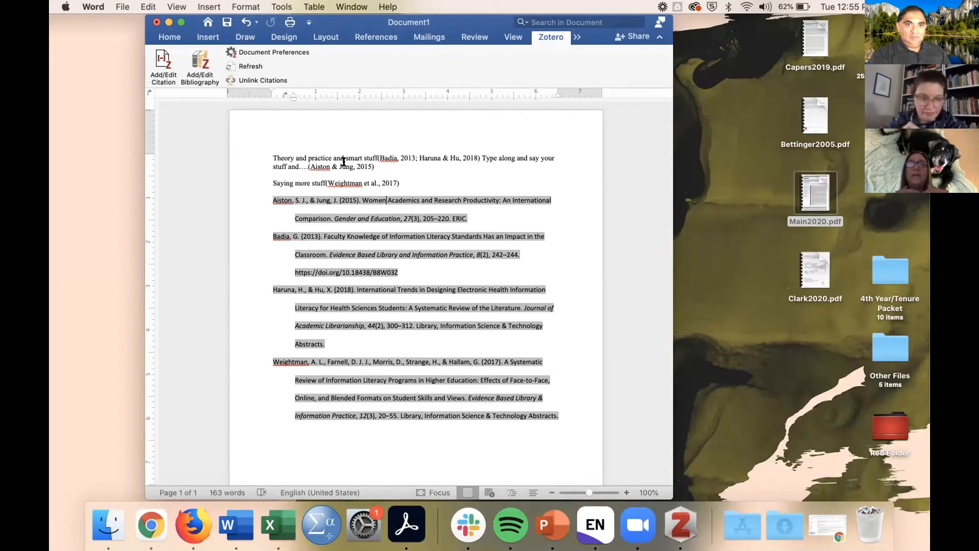
key(ctrl+Right)
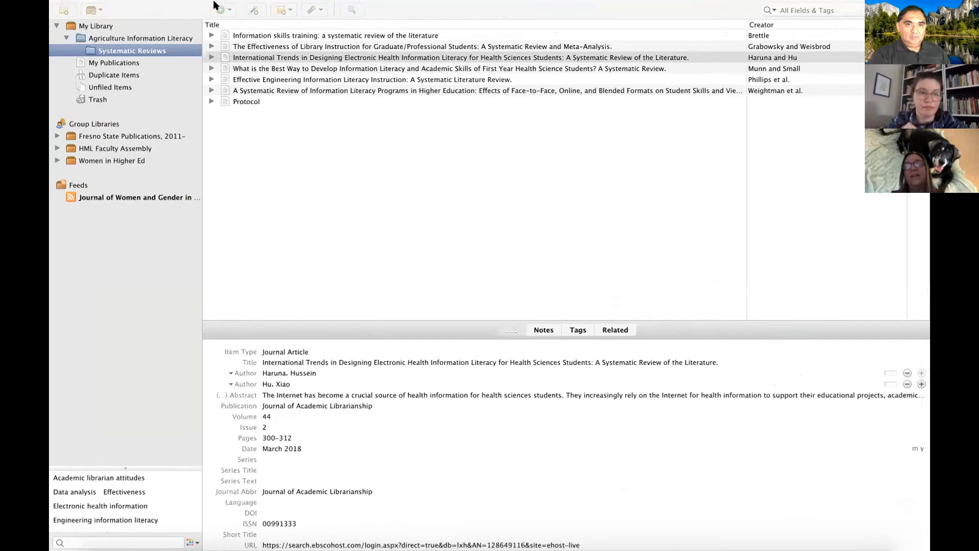
key(ctrl+Left)
click(122, 7)
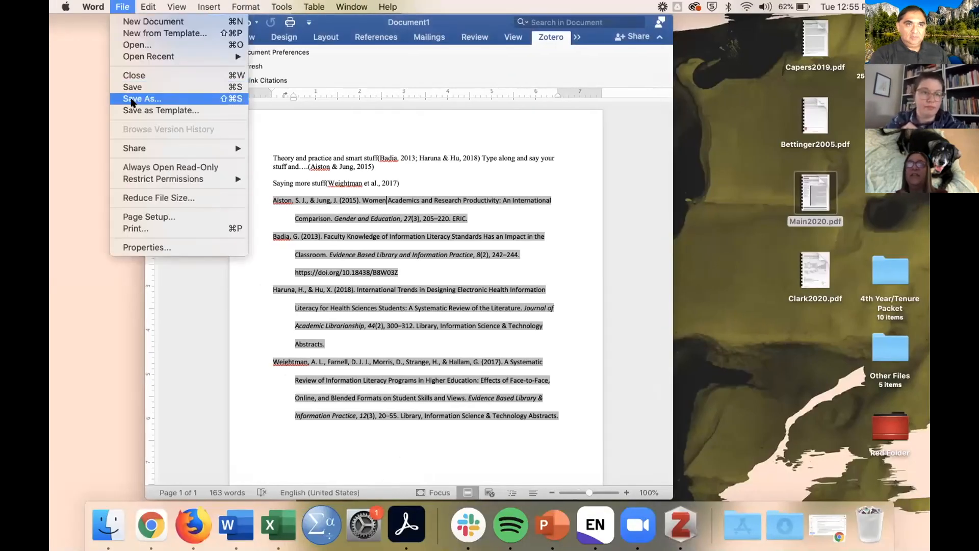
click(495, 134)
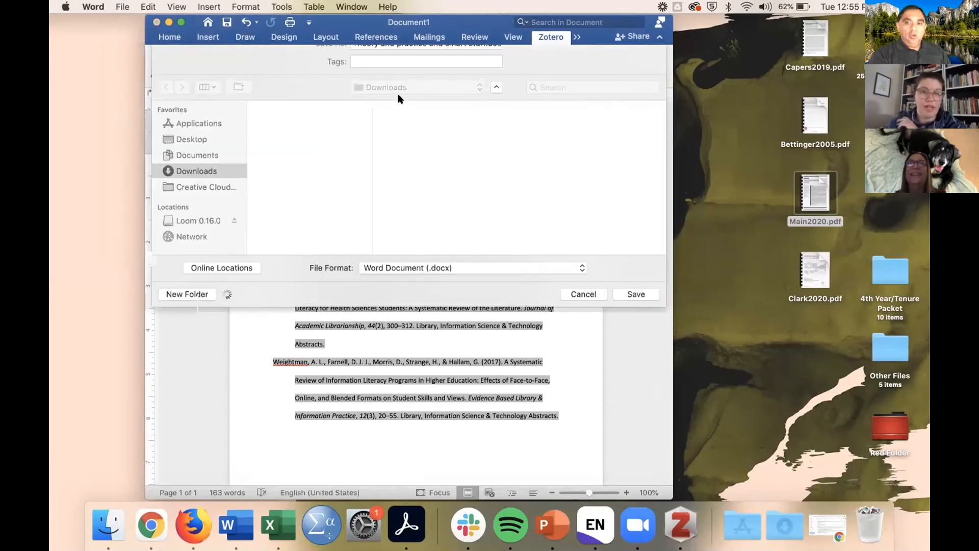
click(581, 312)
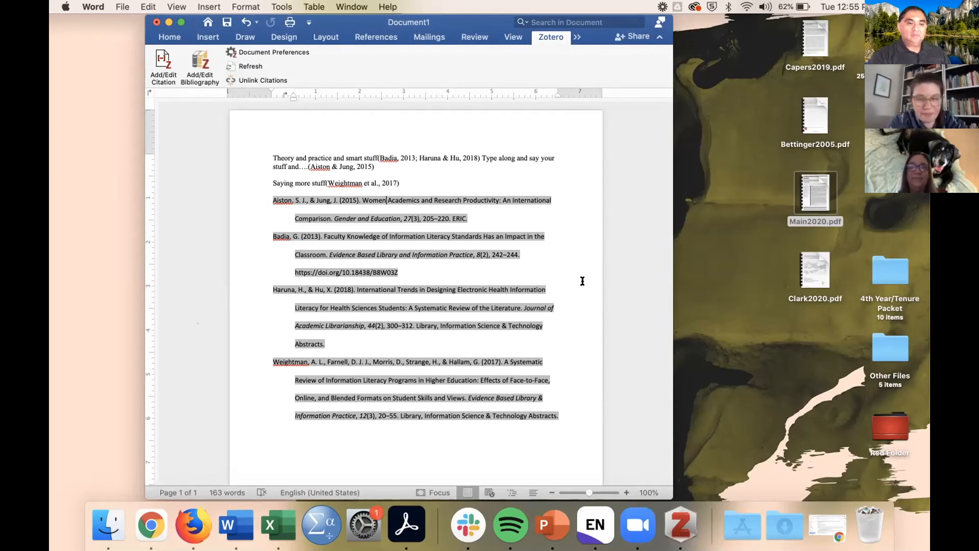
Step: Switch to the untitled Google Docs document in Chrome and write "Typing along saying stuff"
key(ctrl+Right)
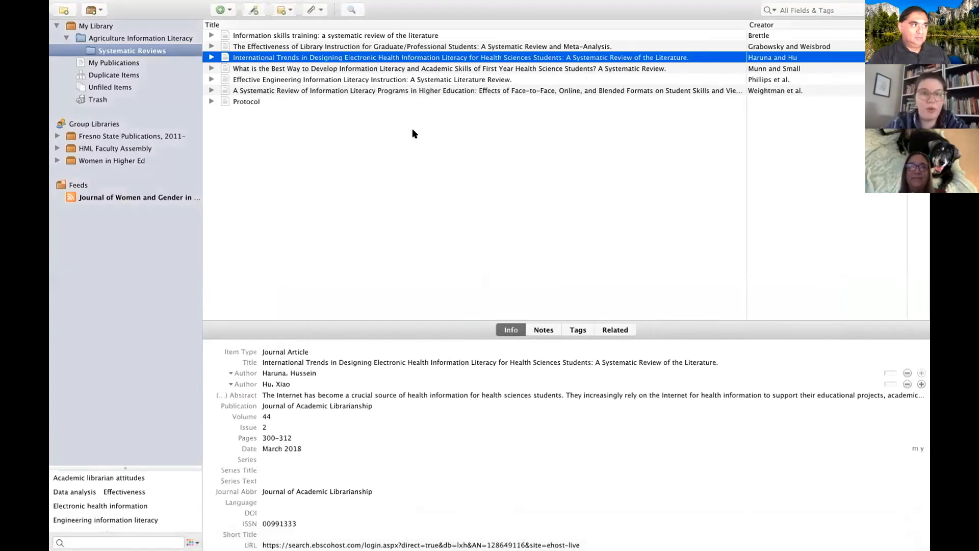
key(ctrl+Right)
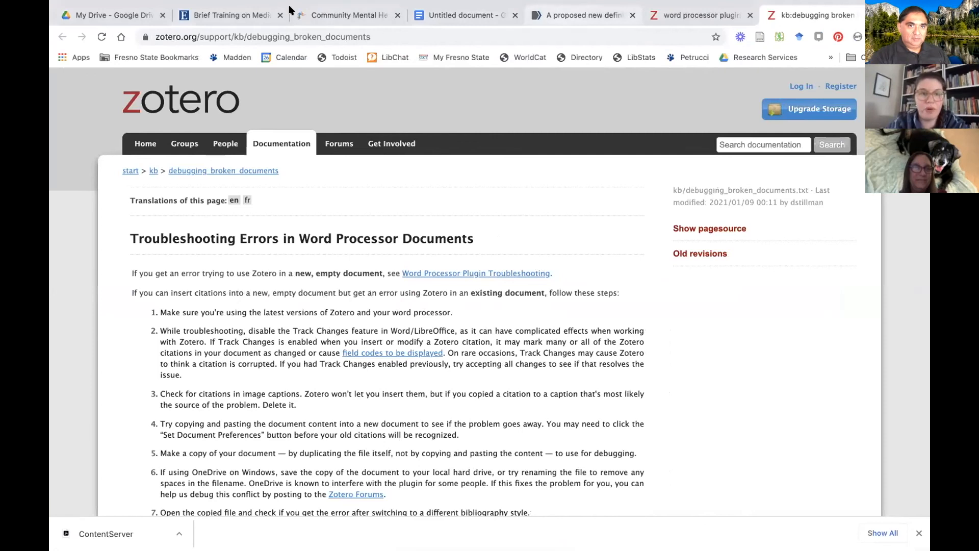
click(424, 10)
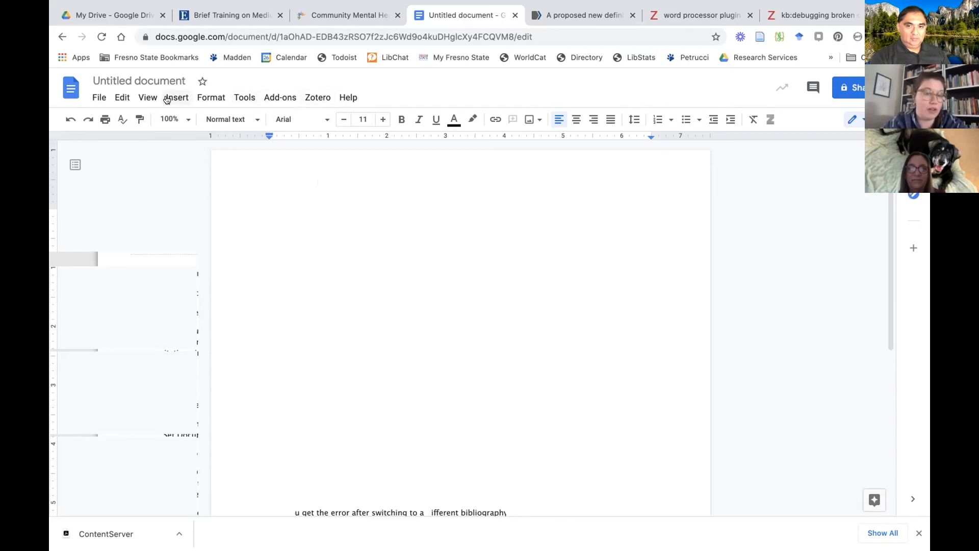
text(Typing along )
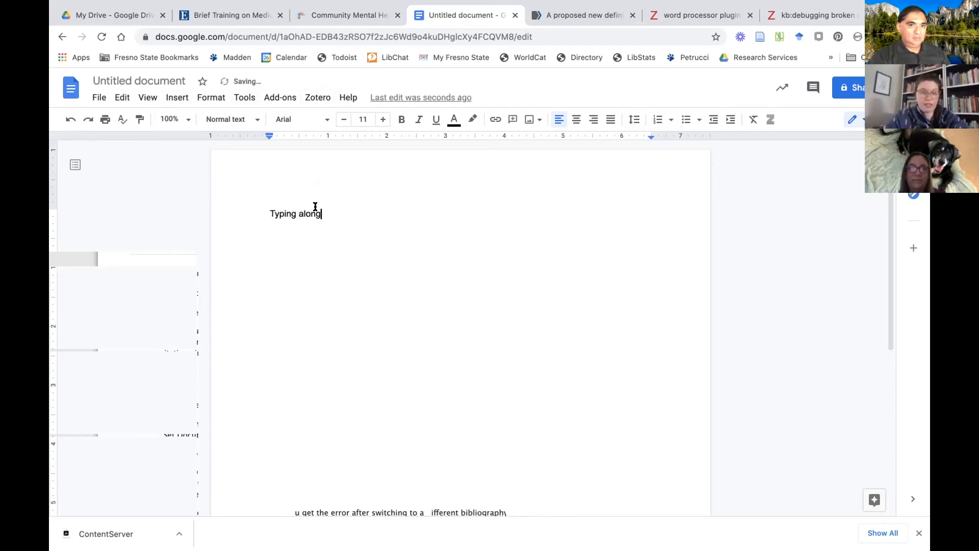
text(saying stuff)
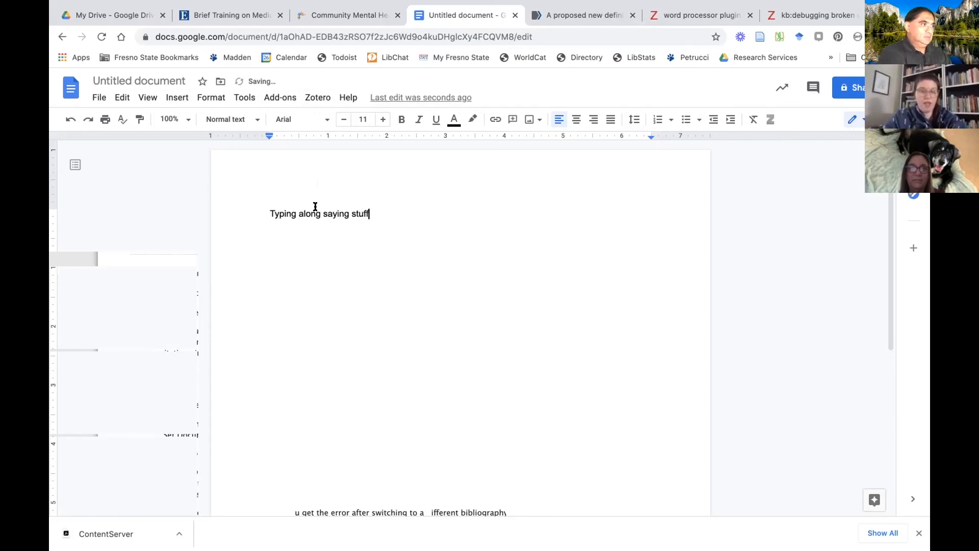
Step: Start adding a Zotero citation after the text in the Google document and minimize the Document1 window in Word
click(317, 98)
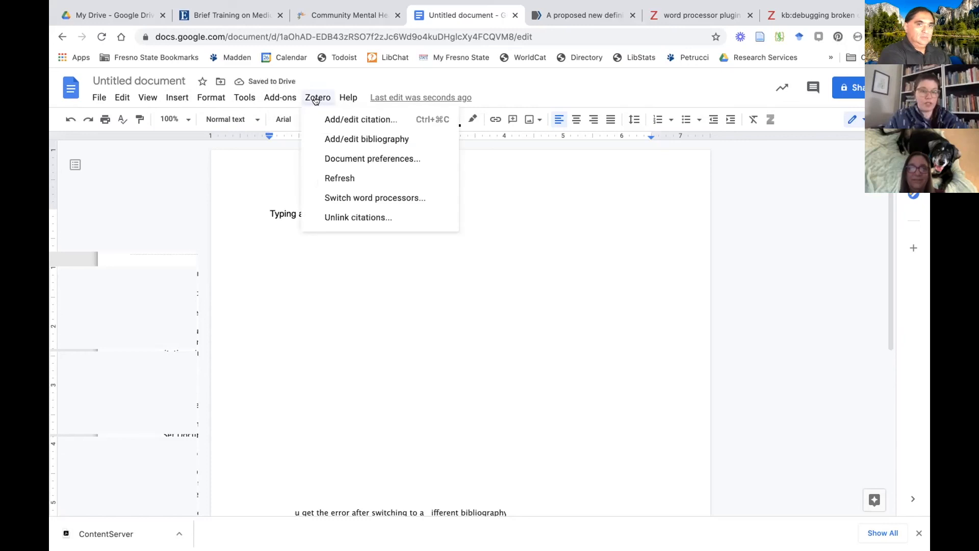
click(317, 120)
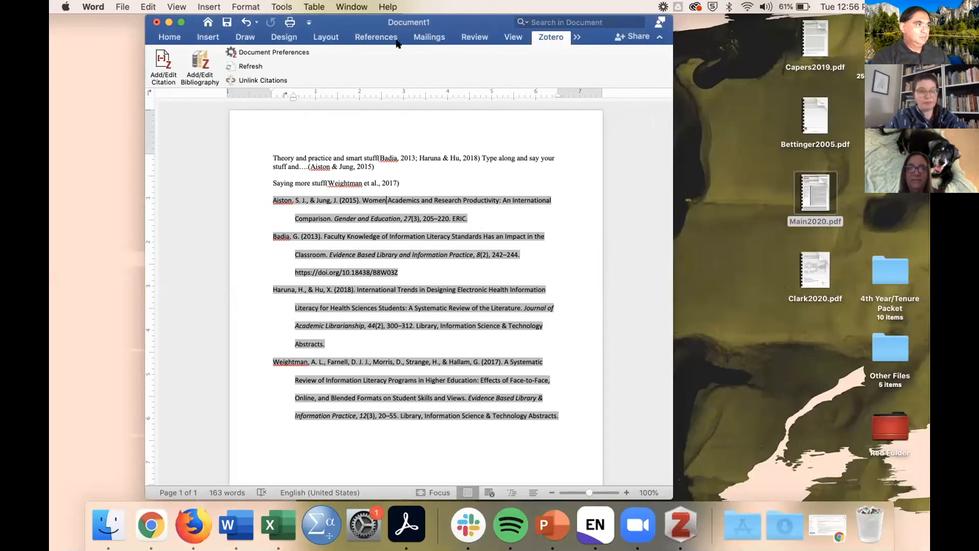
mouse_move(414, 22)
mouse_down()
mouse_move(394, 242)
mouse_move(404, 23)
mouse_up()
key(ctrl+Right)
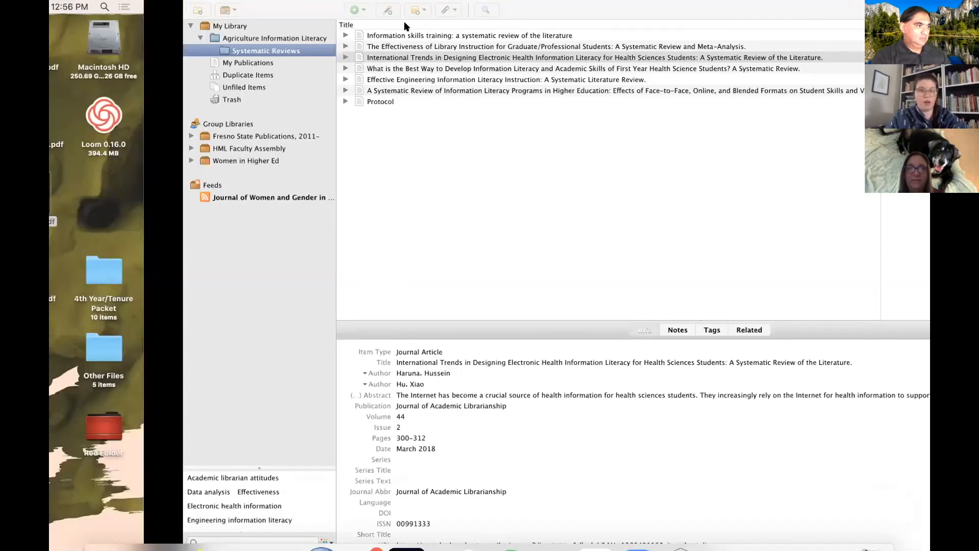
key(ctrl+Left)
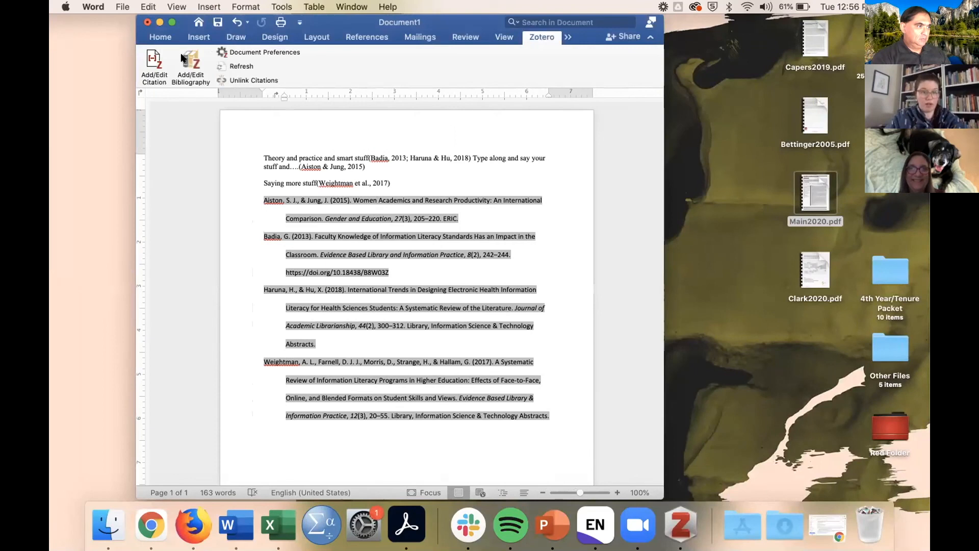
click(160, 22)
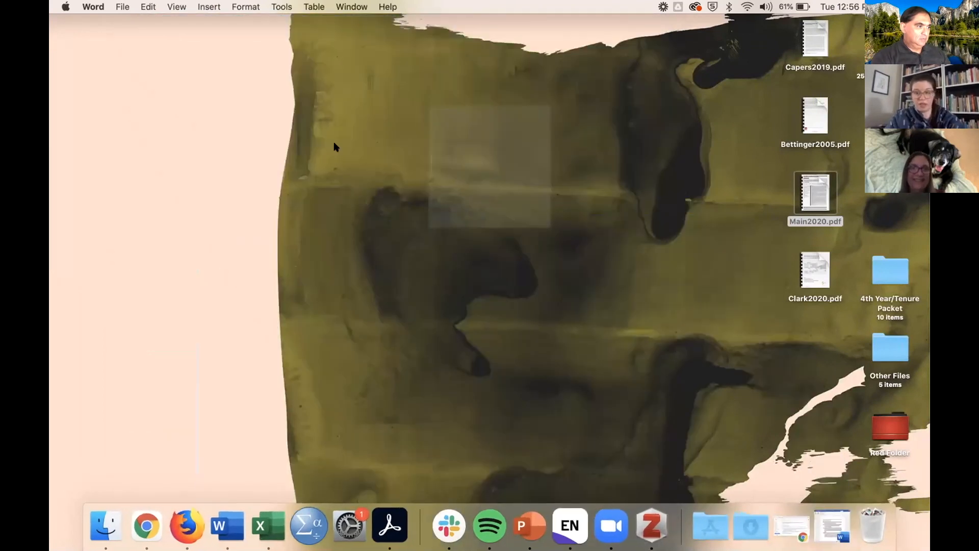
Step: Authorize the Zotero Google Docs integration with the first listed Google account and accept APA 7th edition as the document's citation style
key(ctrl+Right)
key(ctrl+Right)
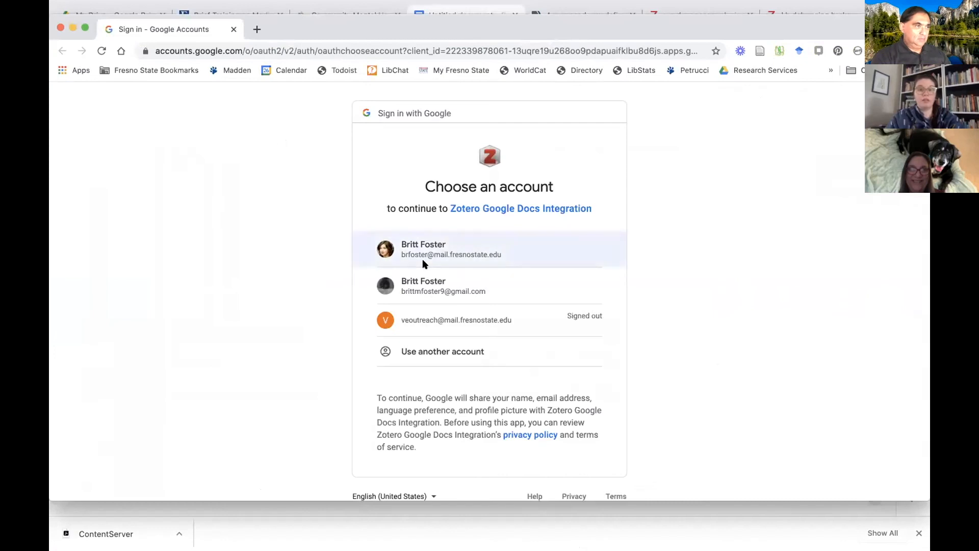
click(415, 255)
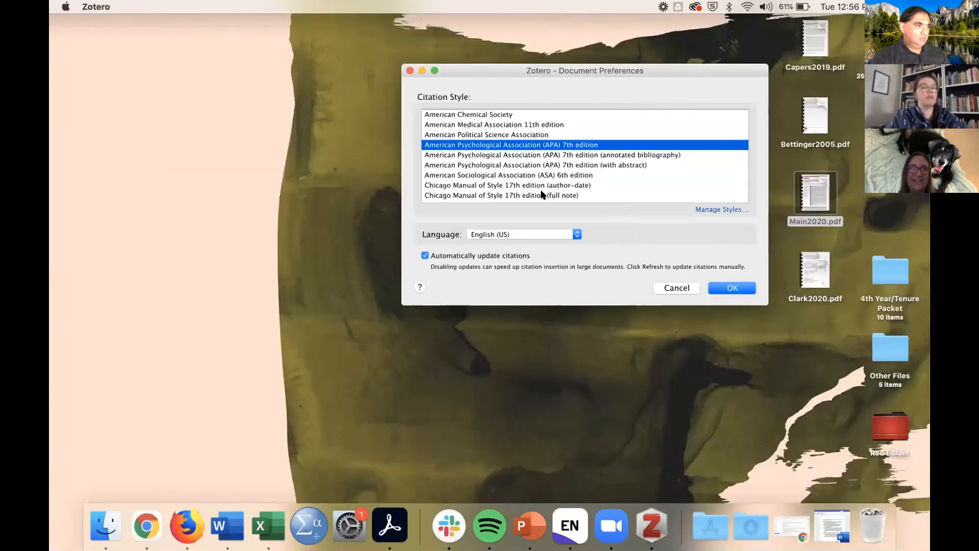
click(725, 288)
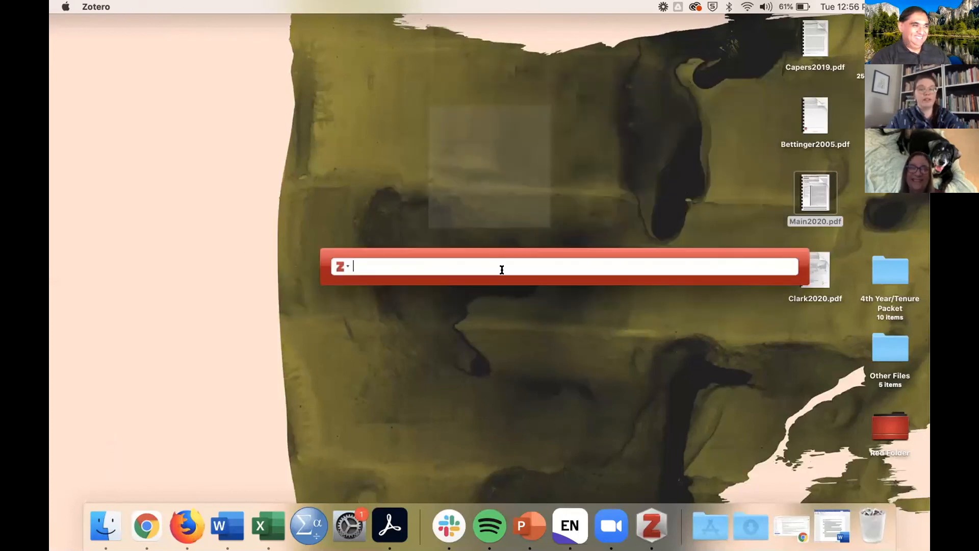
Step: Search the Zotero library for "information literacy" and insert the Phillips et al., 2018 citation after the text in the Google document
text(inforamt)
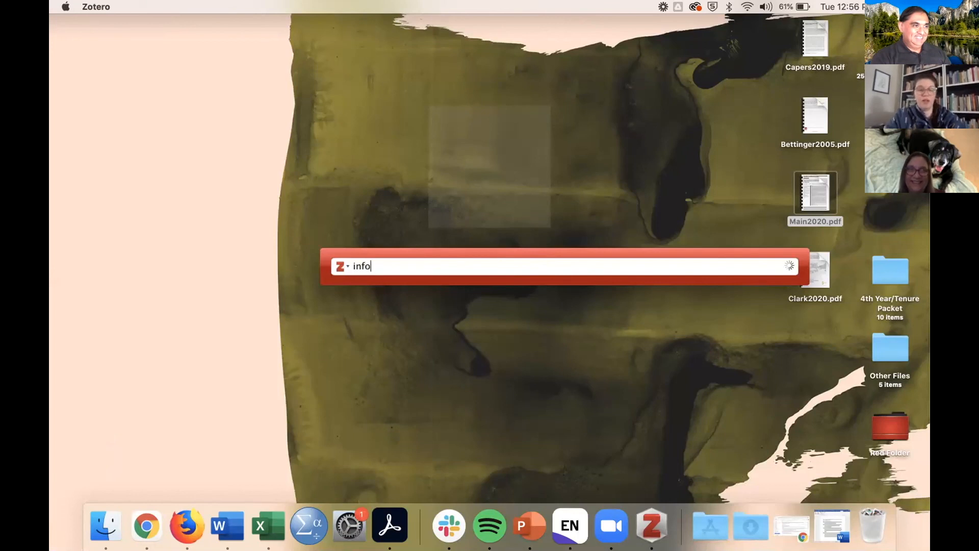
key(BackSpace)
key(BackSpace)
key(BackSpace)
key(BackSpace)
text(rmation li)
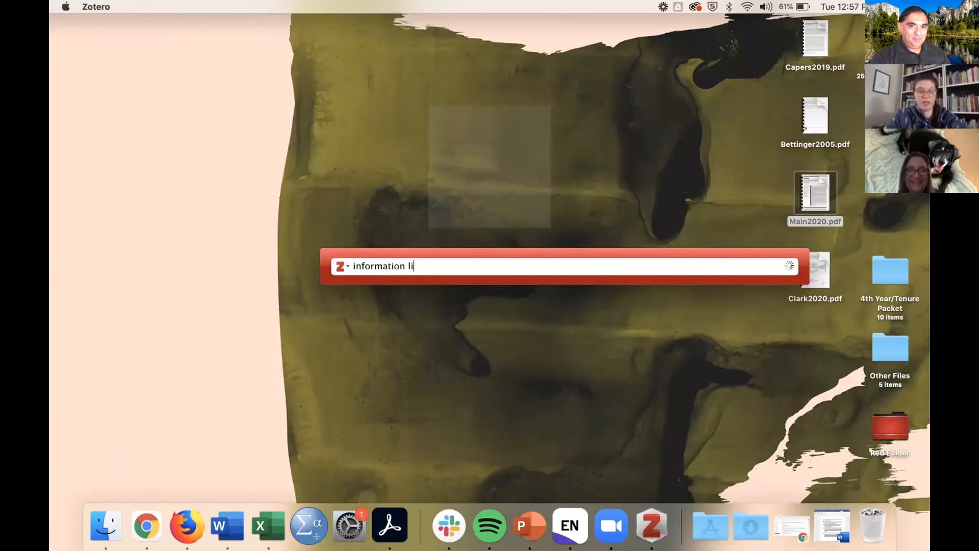
text(teracy)
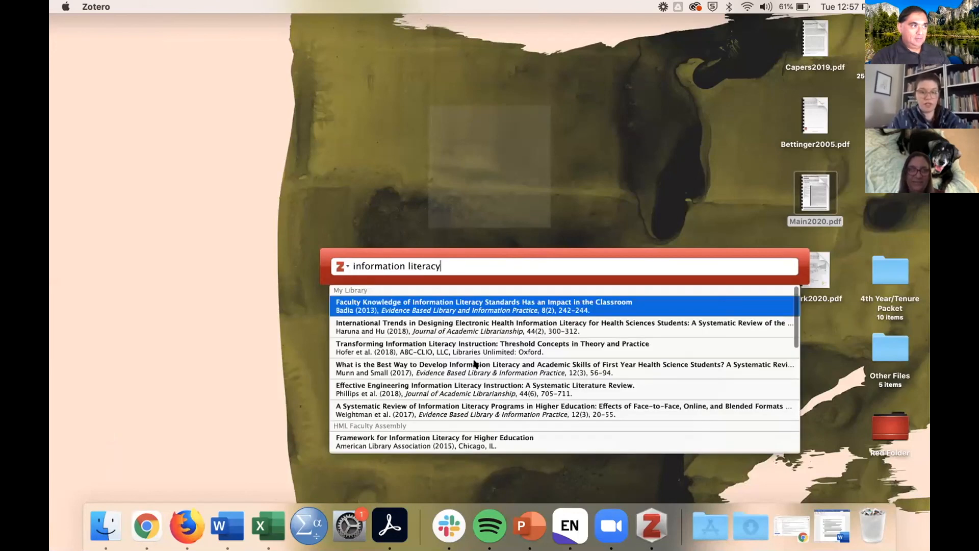
click(459, 390)
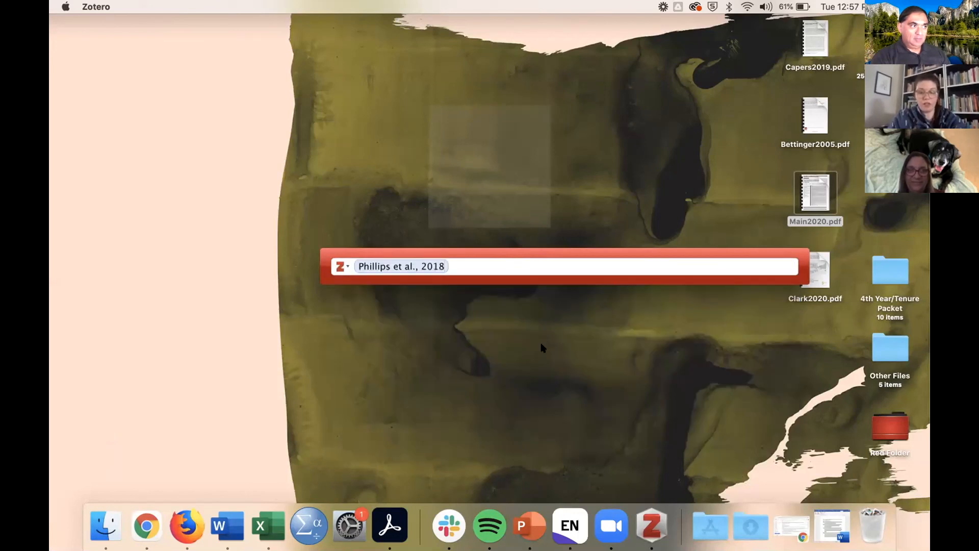
key(Return)
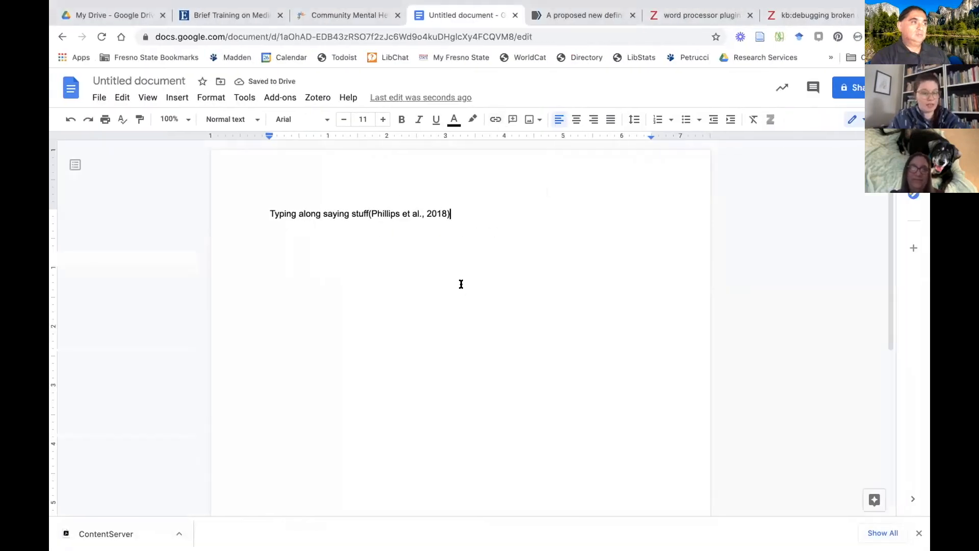
Step: Add a Zotero bibliography to the Google document, agreeing to replace the existing Zotero field
click(316, 99)
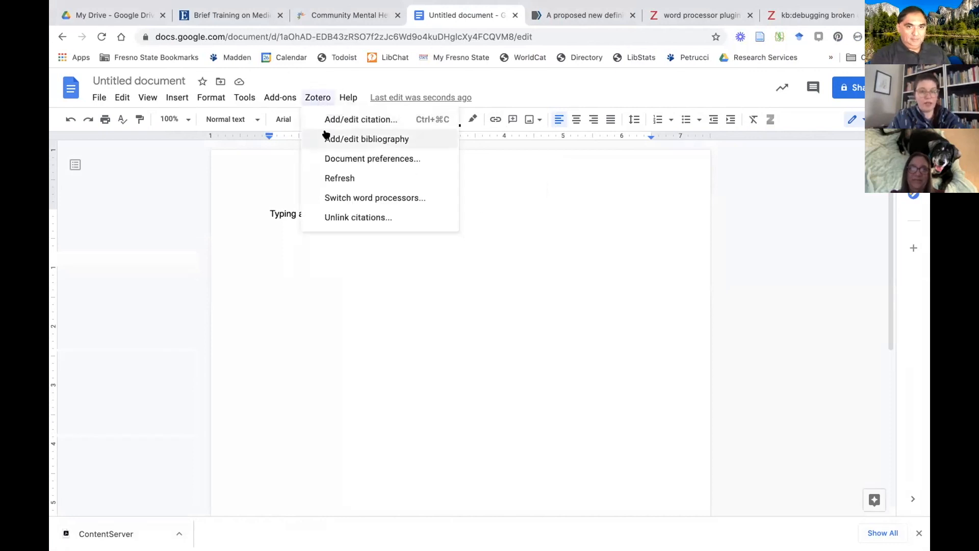
click(327, 135)
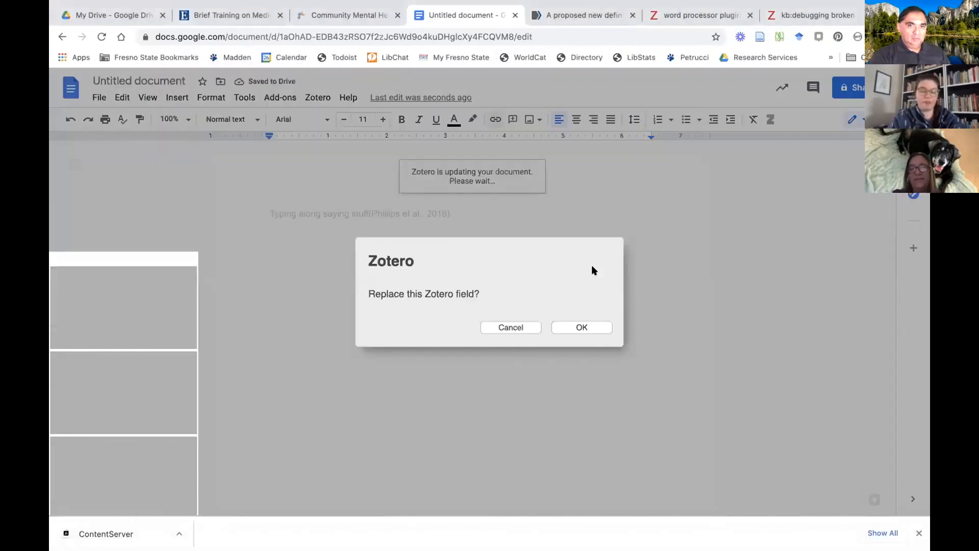
click(593, 321)
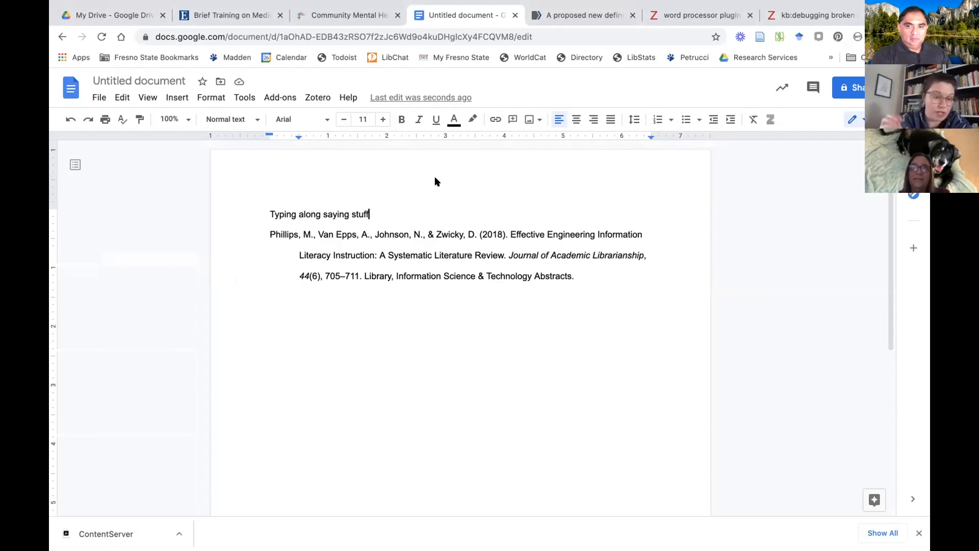
Step: Switch to the Zotero desktop app, open its sync preferences and turn off syncing of full-text content
key(ctrl+Left)
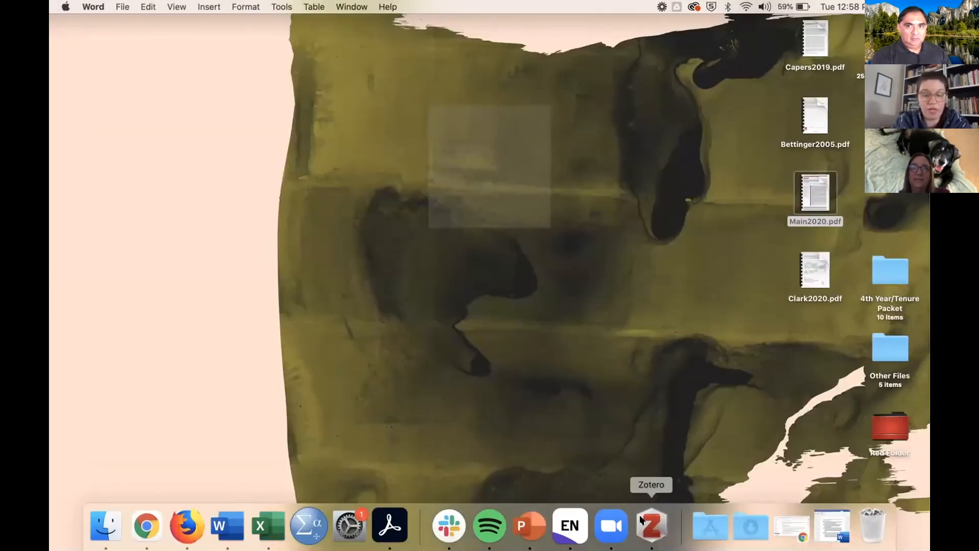
click(642, 520)
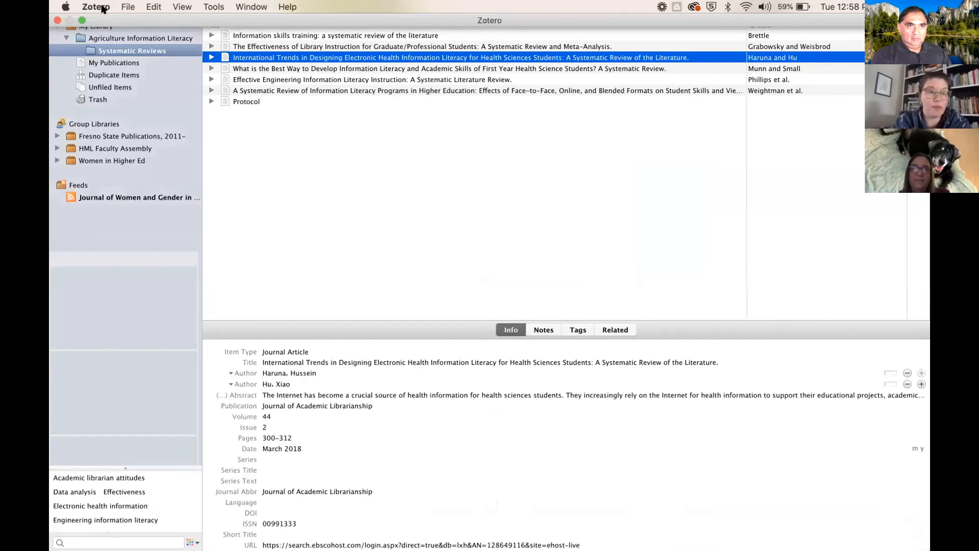
click(102, 7)
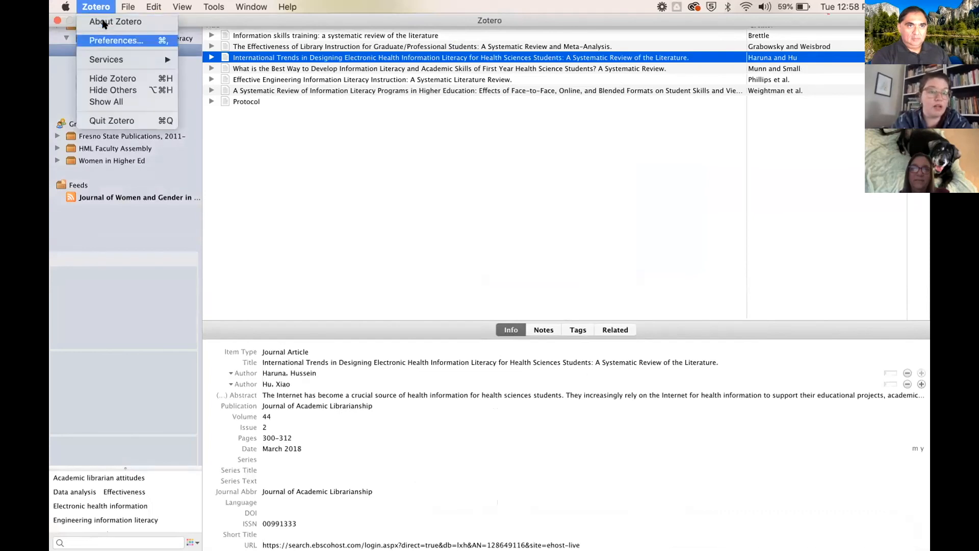
click(103, 43)
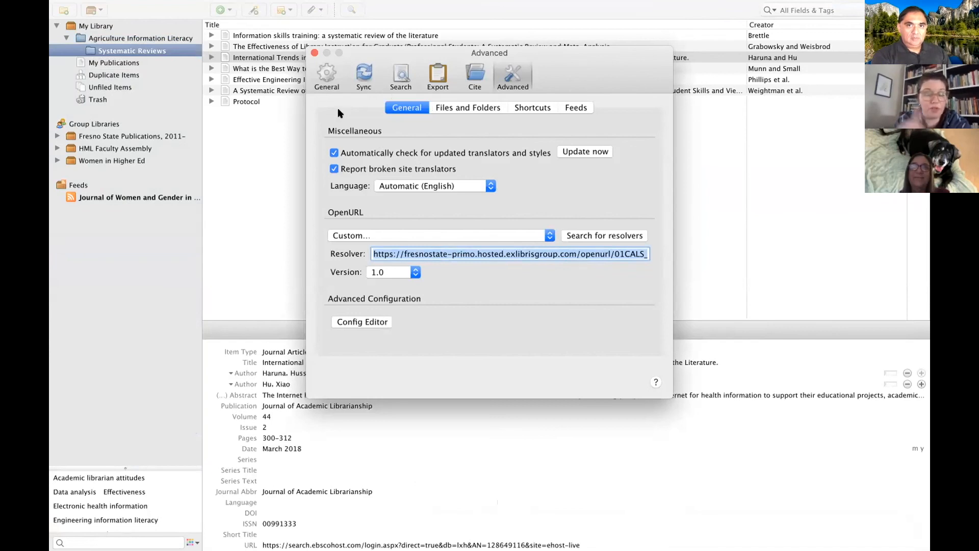
click(362, 75)
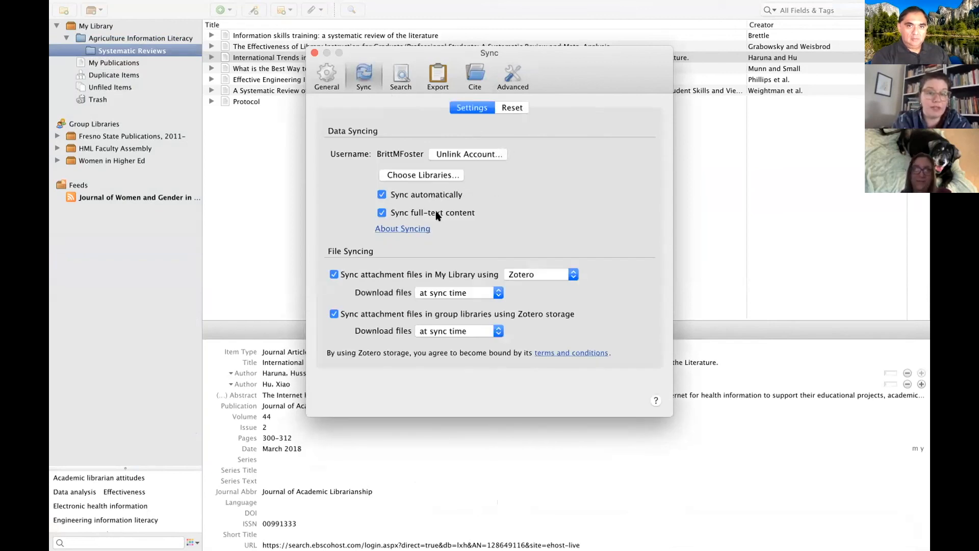
mouse_move(447, 210)
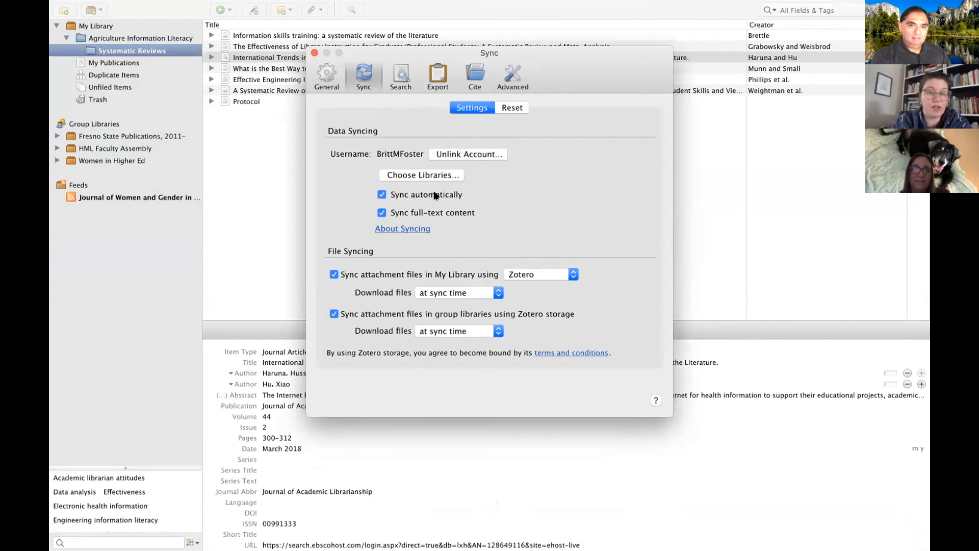
click(452, 213)
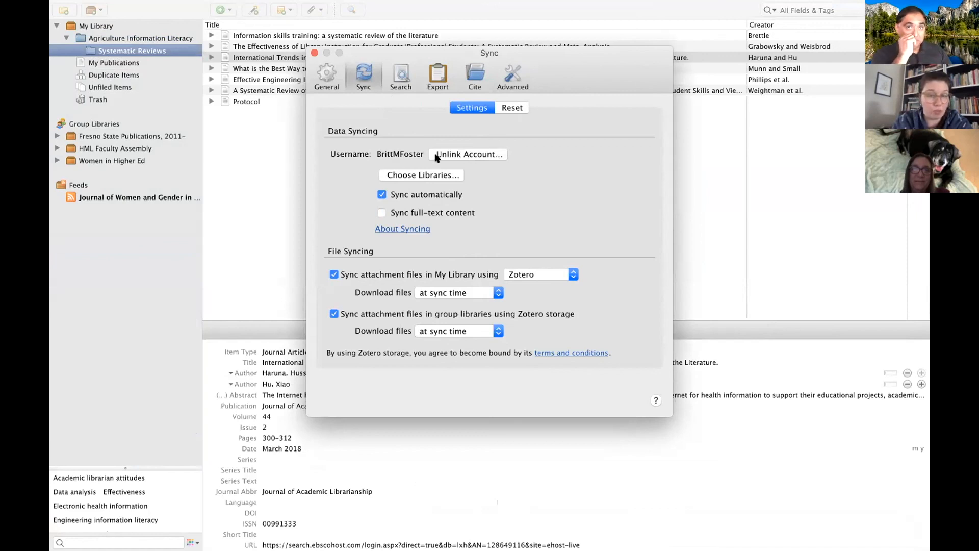
Step: Bring up the Zotero website's troubleshooting page in Chrome, return to close the Zotero preferences, and sync the library
key(ctrl+Right)
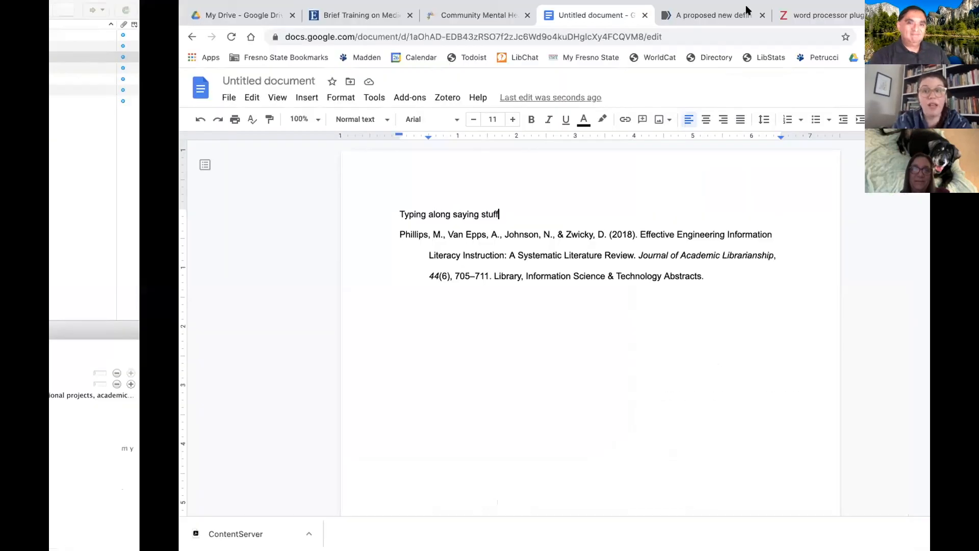
click(787, 17)
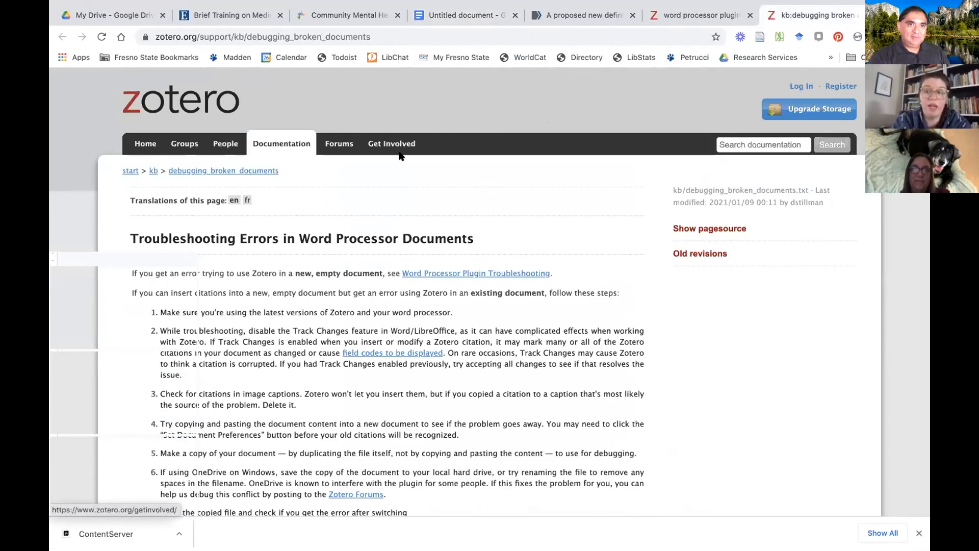
key(ctrl+Left)
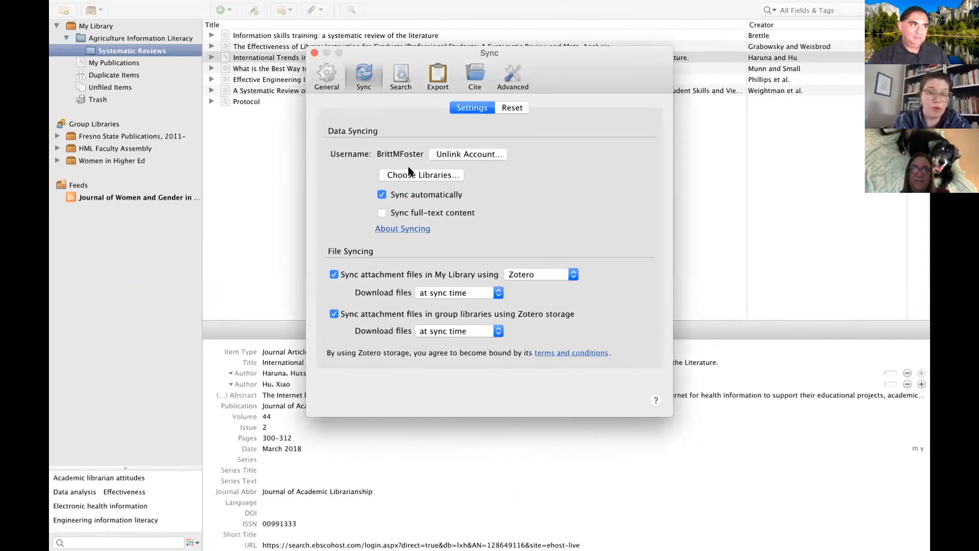
click(313, 53)
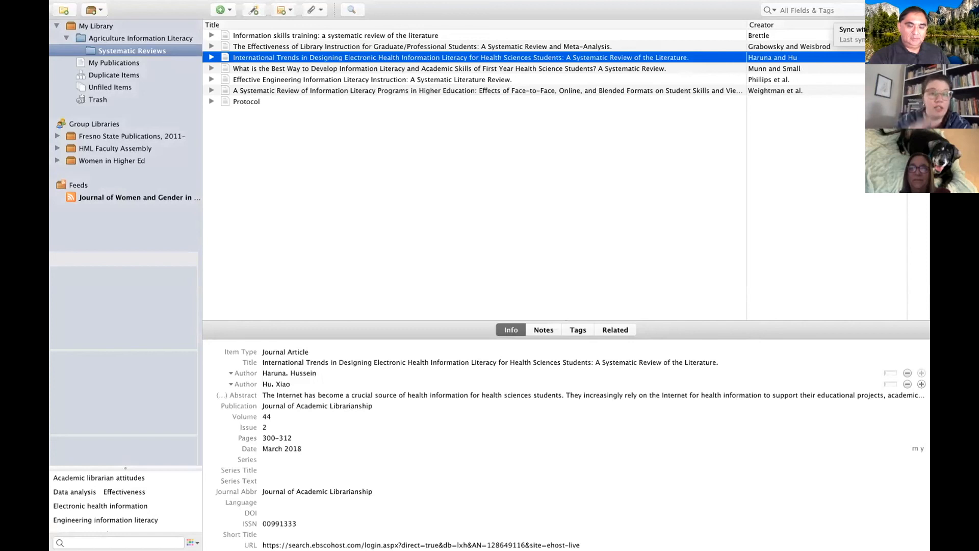
click(919, 10)
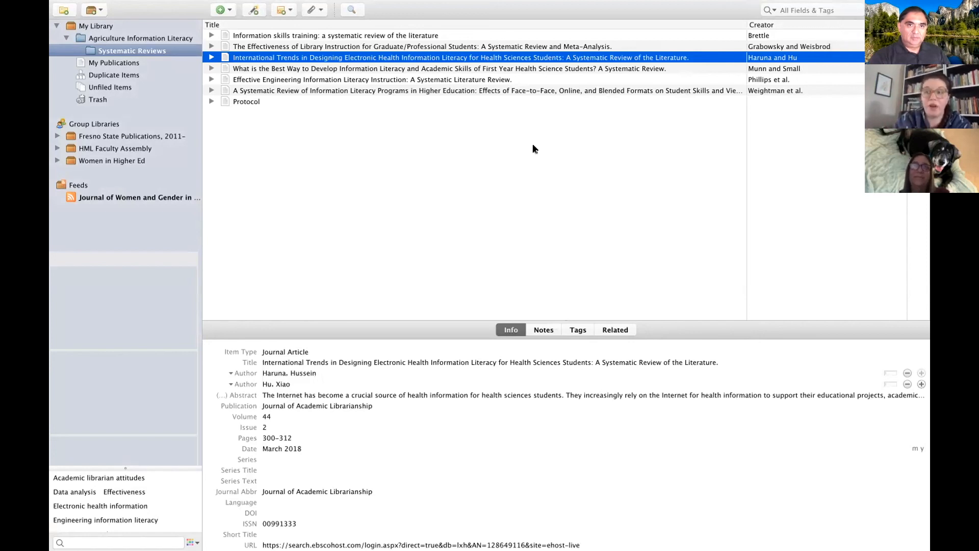
Step: Switch to Chrome and log in to the Zotero website with the prefilled account credentials
key(ctrl+Right)
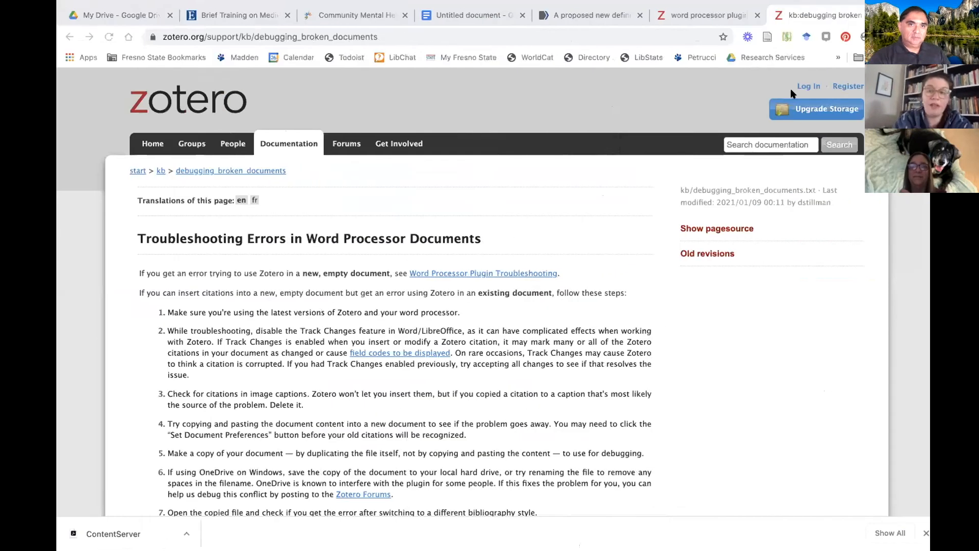
click(802, 87)
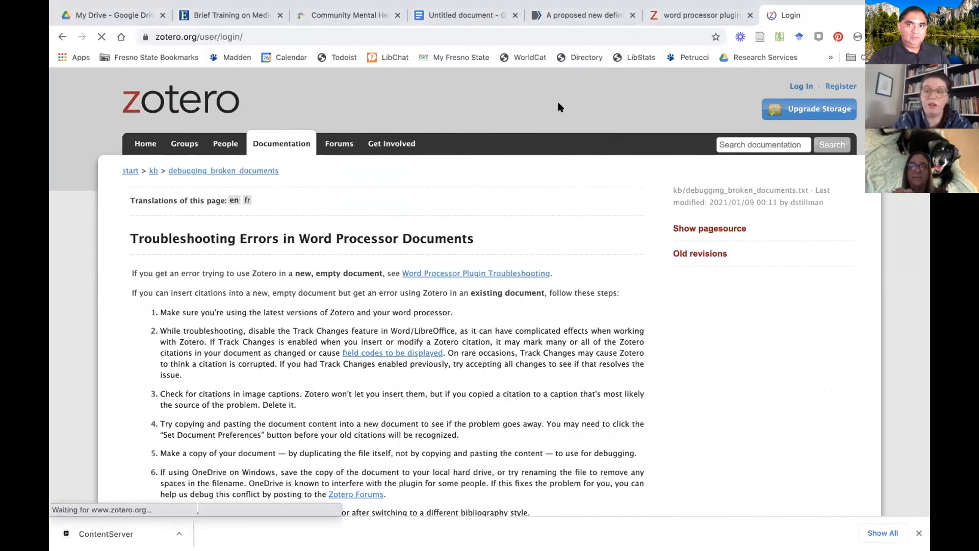
click(406, 355)
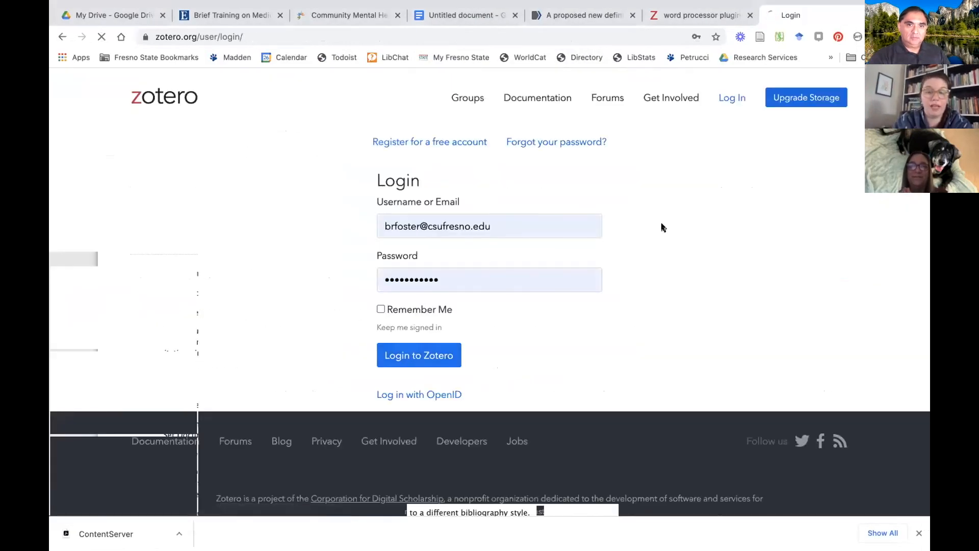
scroll(377, 234, down, 3)
scroll(377, 234, up, 3)
Step: Open the account's Zotero web library and close the browser's downloads bar
click(187, 145)
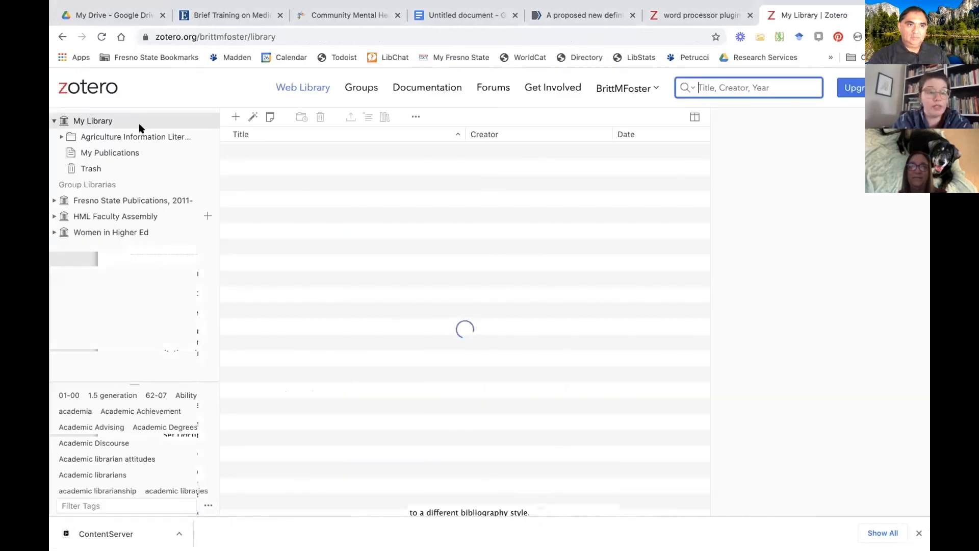
scroll(341, 203, down, 2)
scroll(341, 203, up, 2)
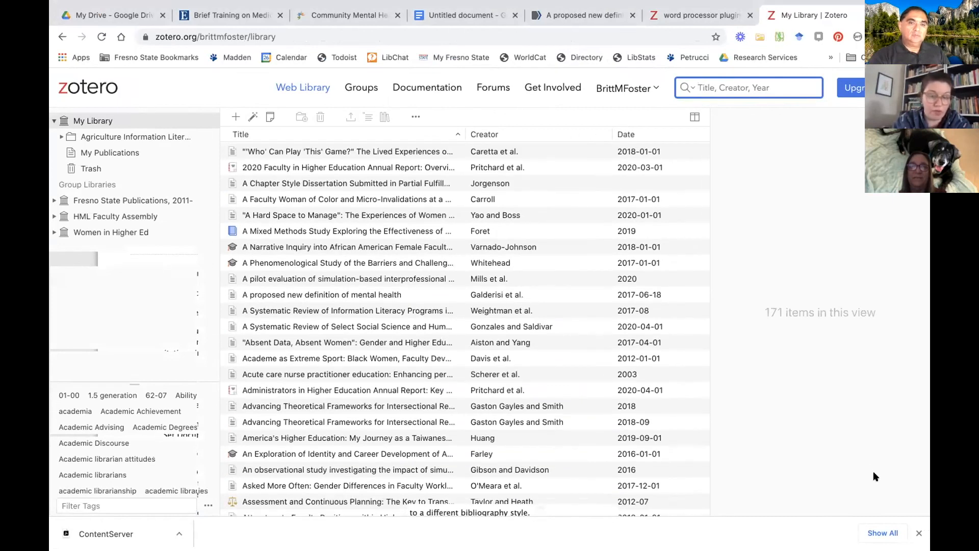
click(919, 533)
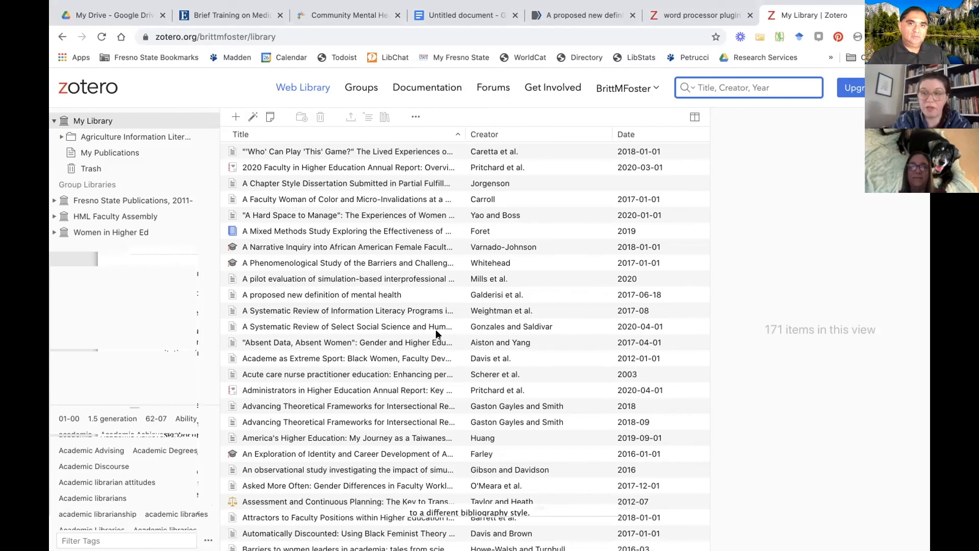
Step: View the Women in Higher Ed group library in the Zotero desktop app and in the web library
key(ctrl+Left)
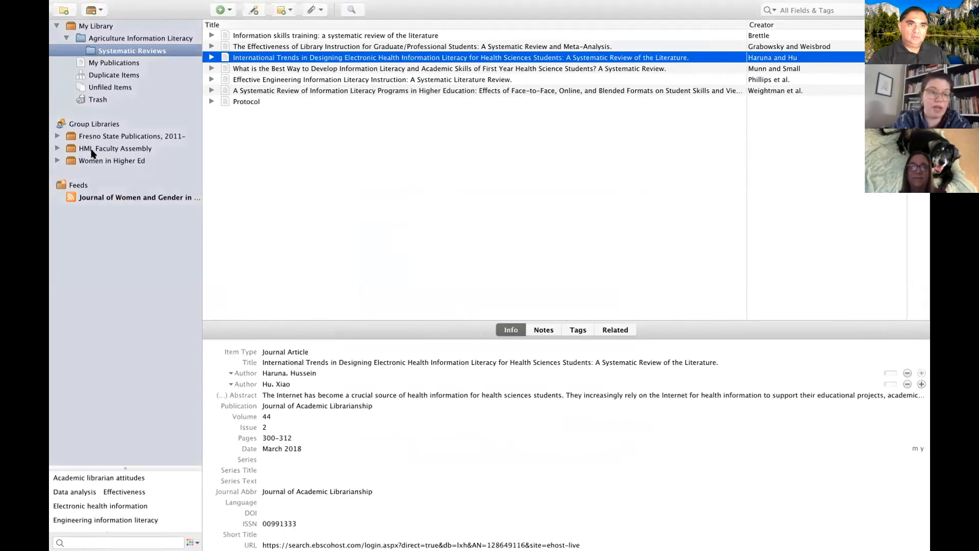
click(93, 162)
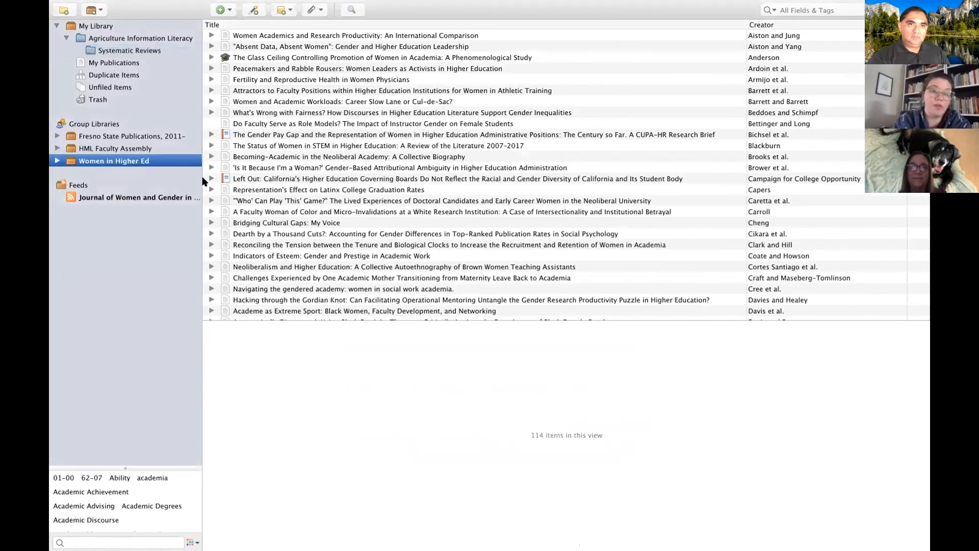
key(ctrl+Right)
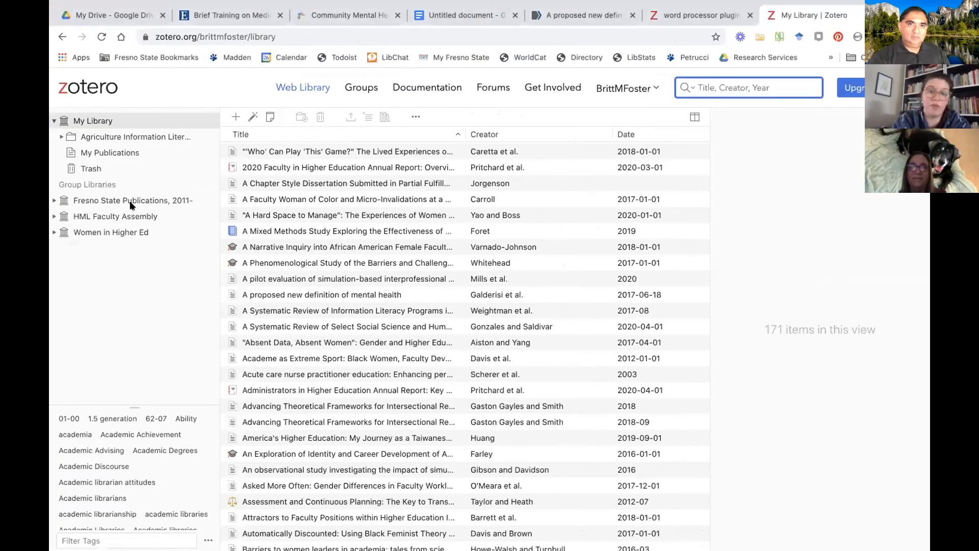
click(121, 232)
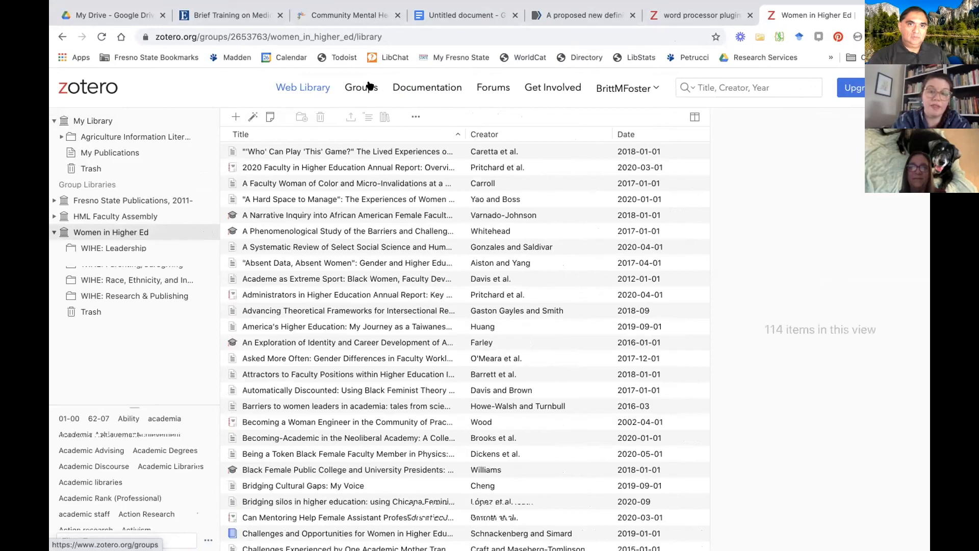
Step: Open the Zotero Groups page and review the details of the listed groups, including Women in Higher Ed
click(668, 16)
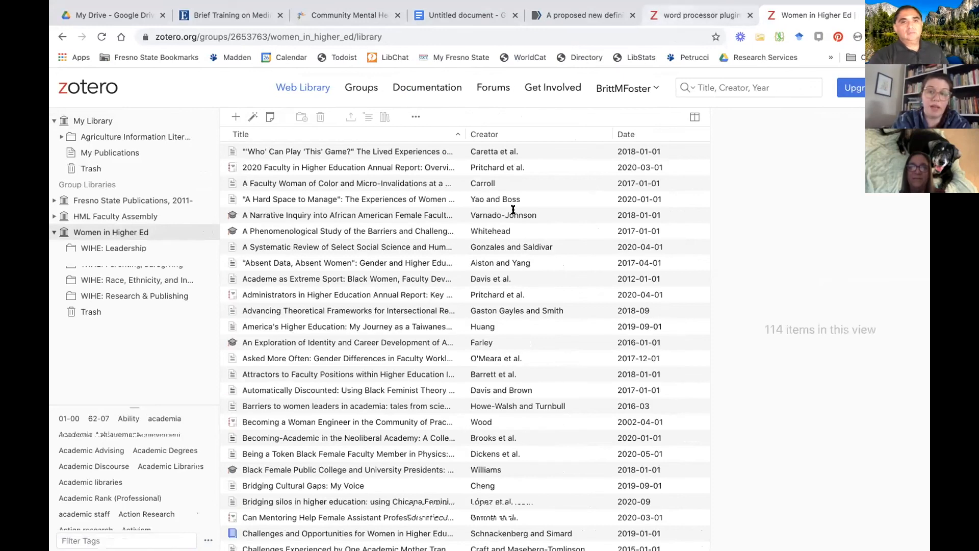
scroll(587, 143, up, 5)
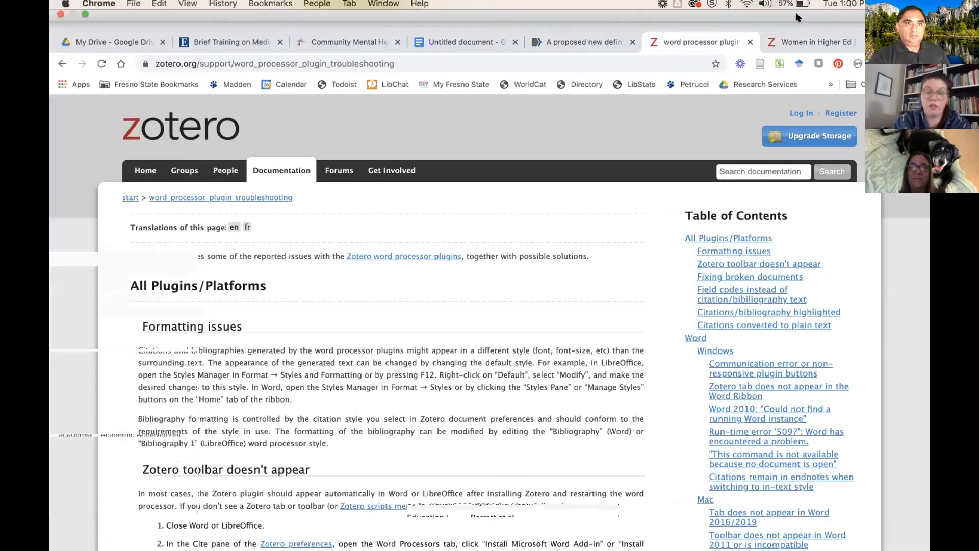
click(798, 18)
click(361, 88)
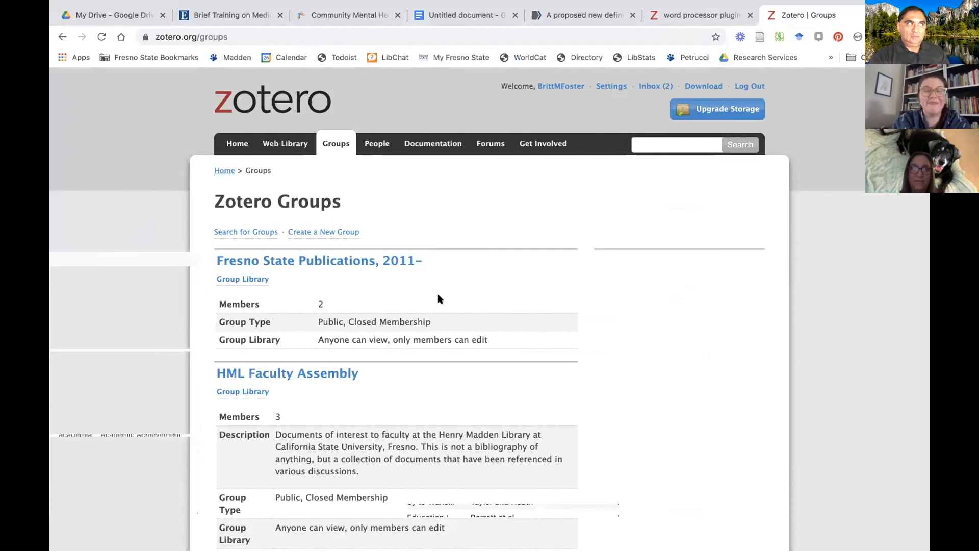
scroll(357, 204, down, 2)
scroll(331, 214, down, 6)
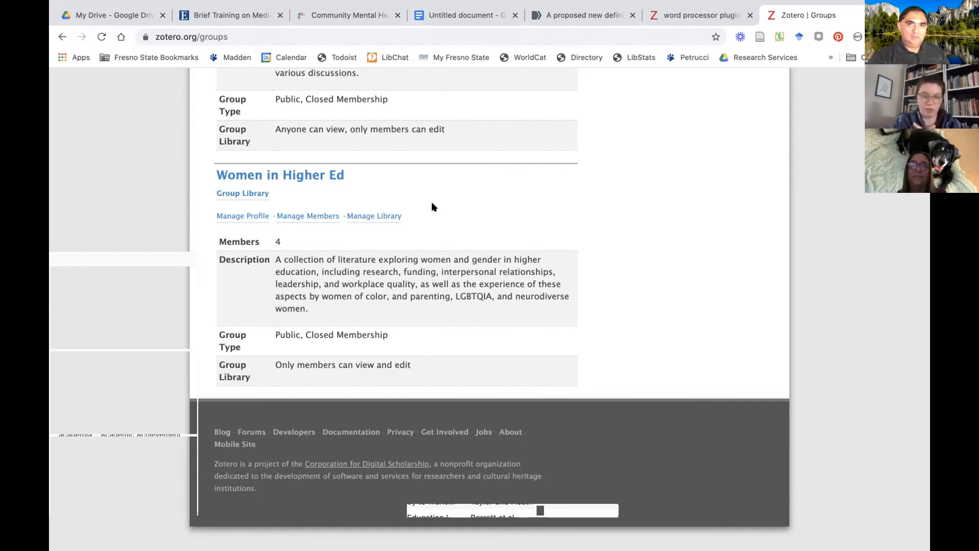
scroll(433, 207, up, 10)
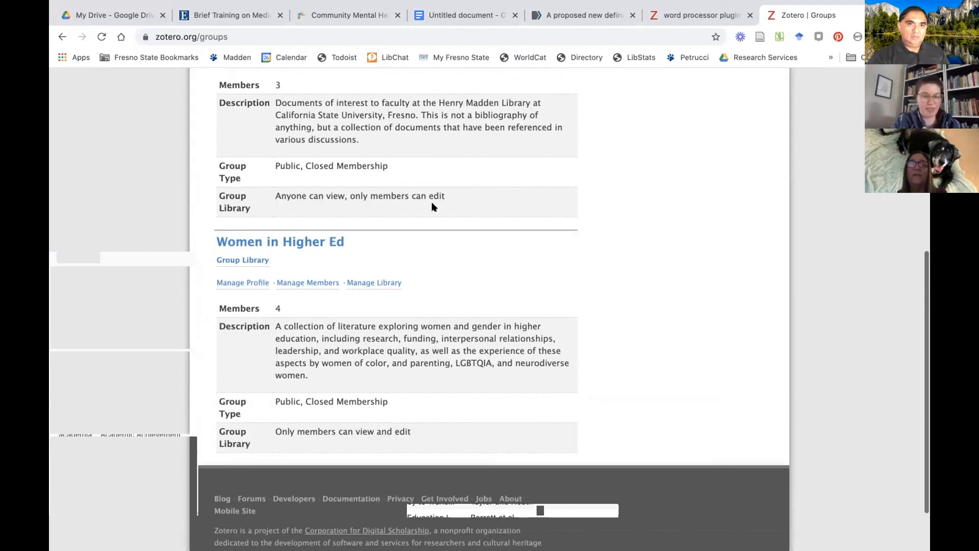